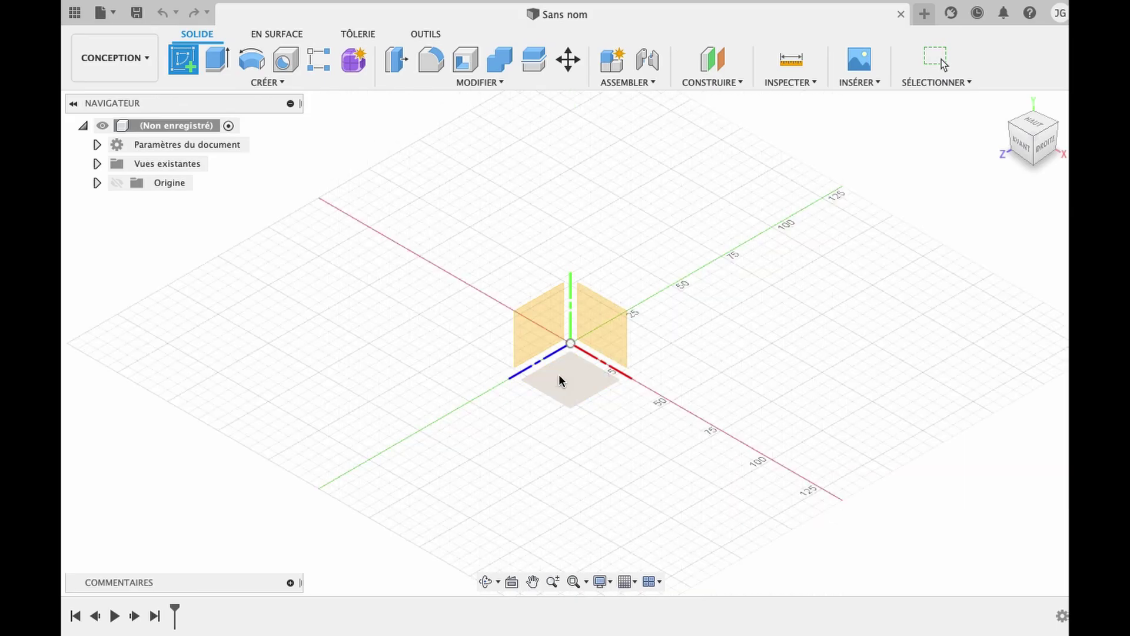
# Start a sketch on the XY ground plane with a 10 mm diameter circle at the origin
pyautogui.click(559, 375)
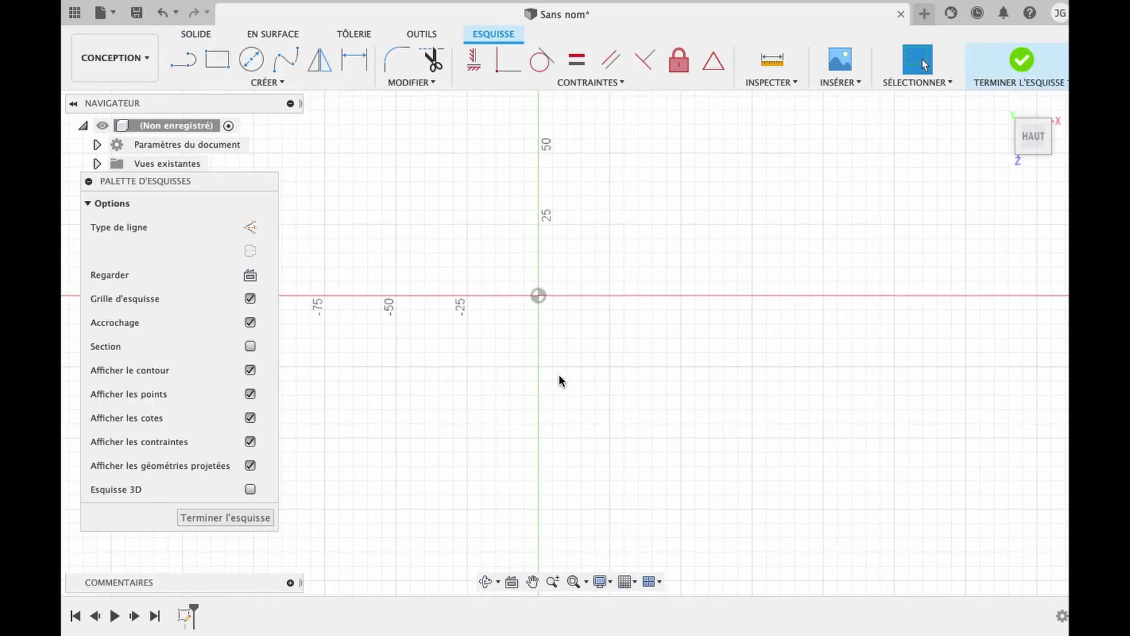
pyautogui.click(251, 58)
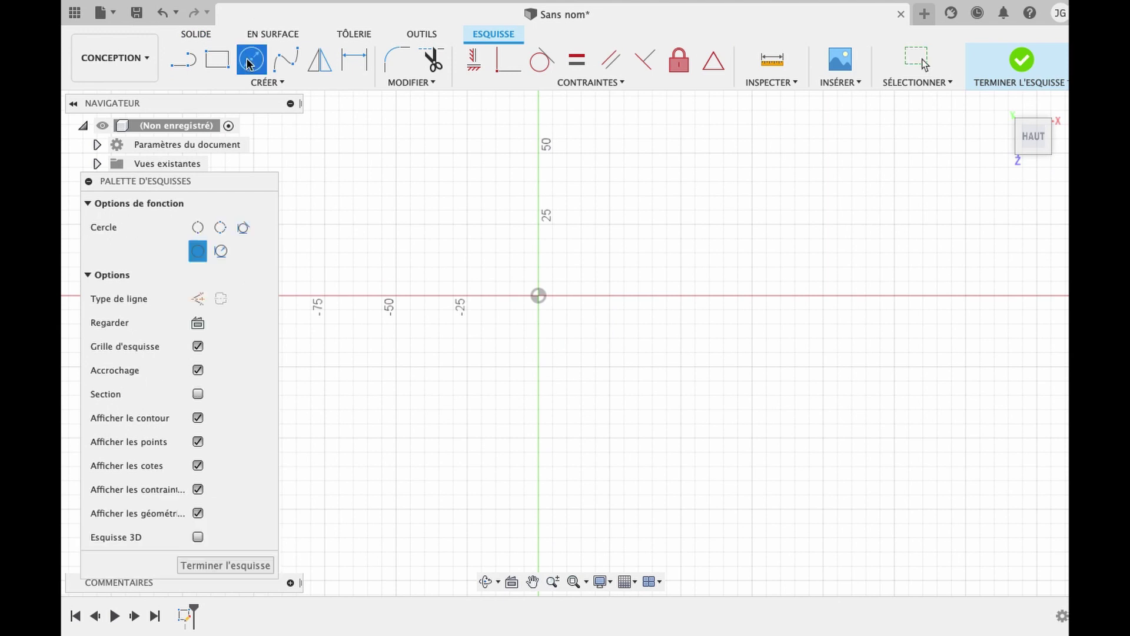
pyautogui.click(539, 296)
pyautogui.write('10')
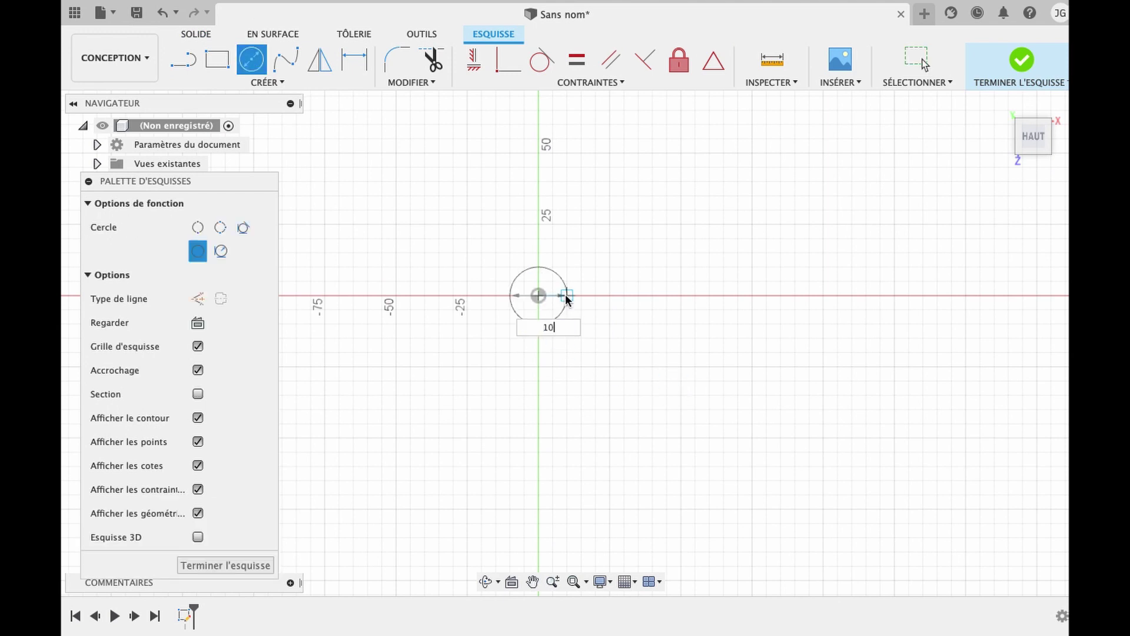
pyautogui.press('Return')
pyautogui.scroll(3, 565, 294)
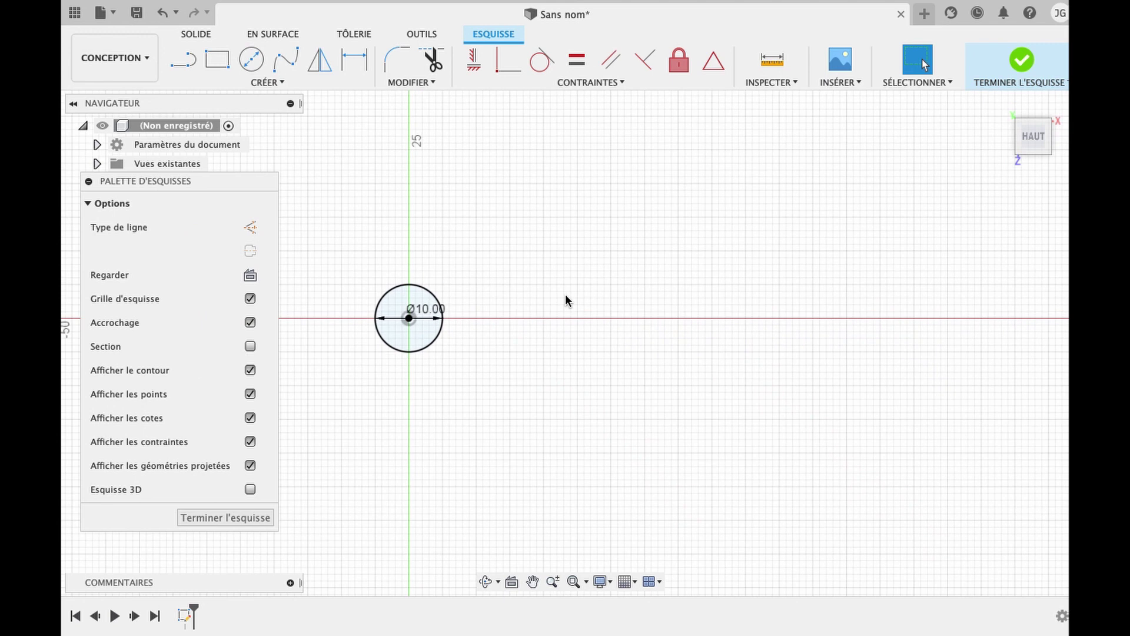
pyautogui.scroll(3, 565, 295)
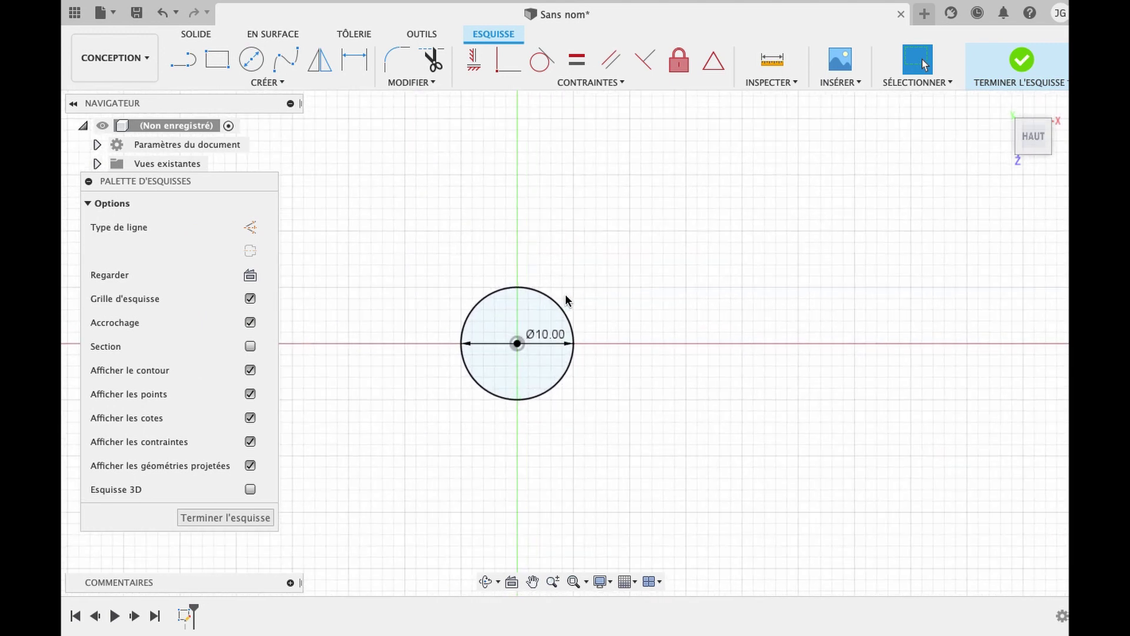
# Add a concentric 15 mm diameter circle around the first one
pyautogui.click(251, 59)
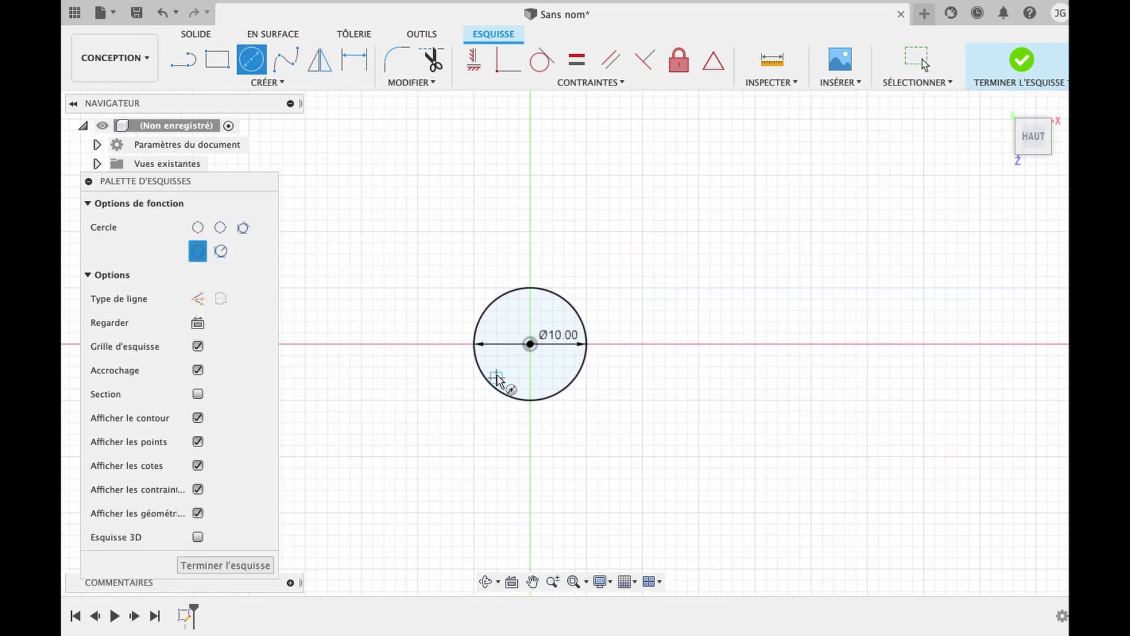
pyautogui.click(530, 343)
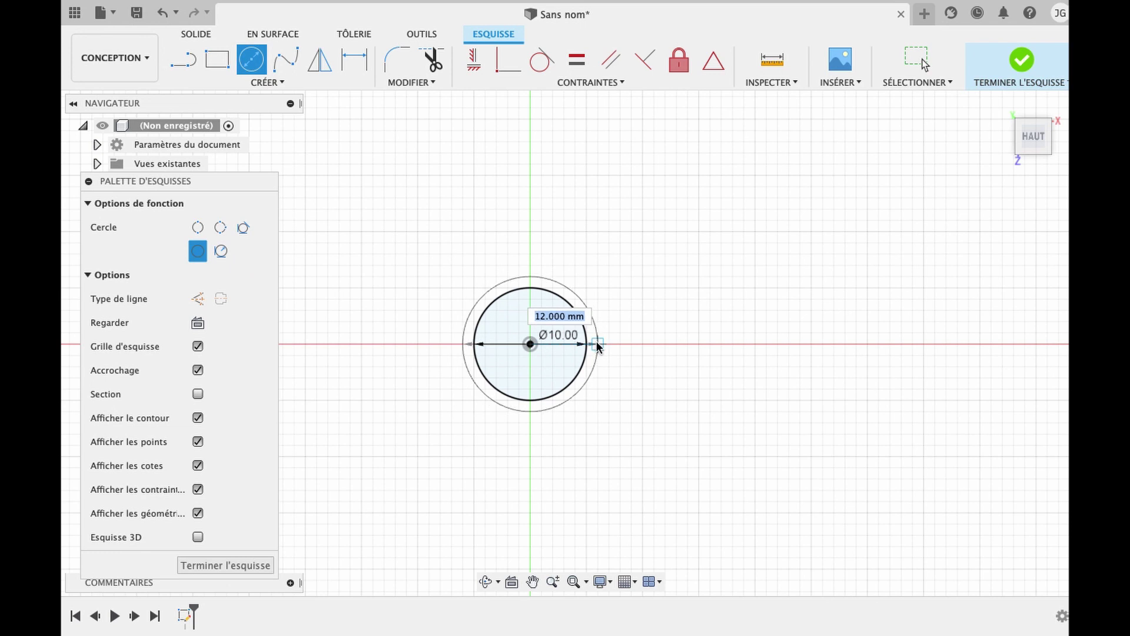
pyautogui.write('11')
pyautogui.press('Tab')
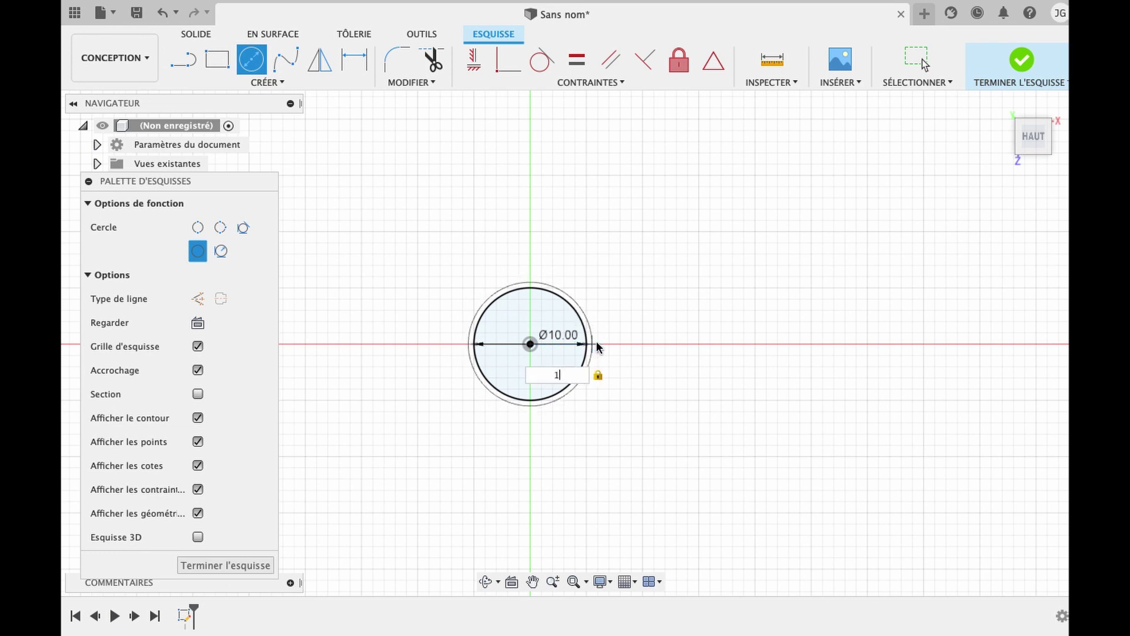
pyautogui.write('1')
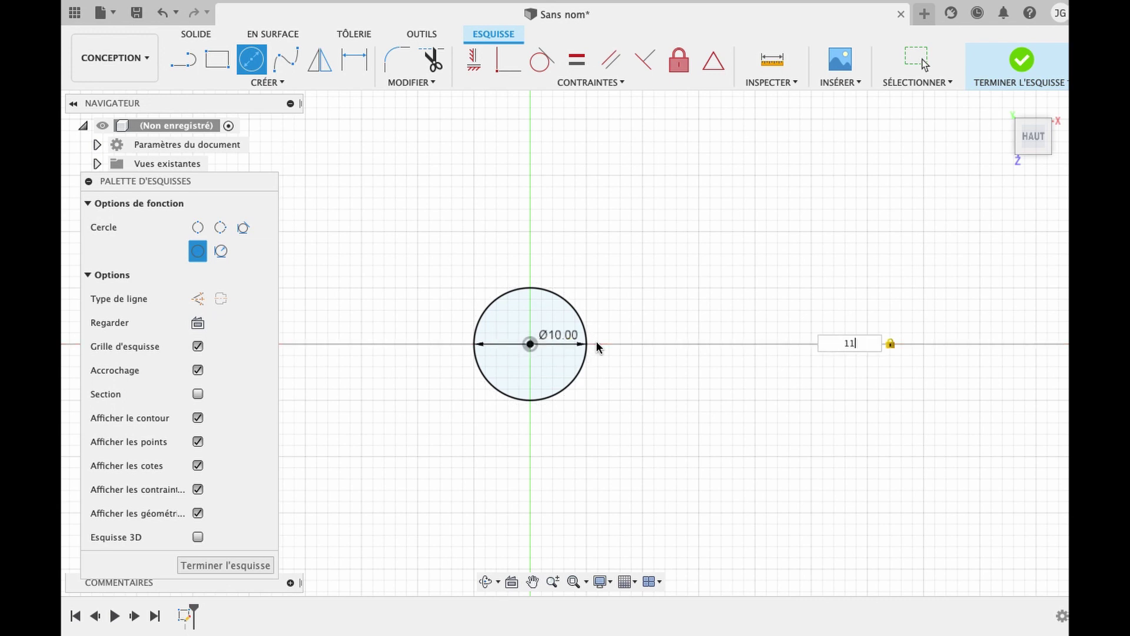
pyautogui.write('15')
pyautogui.press('Return')
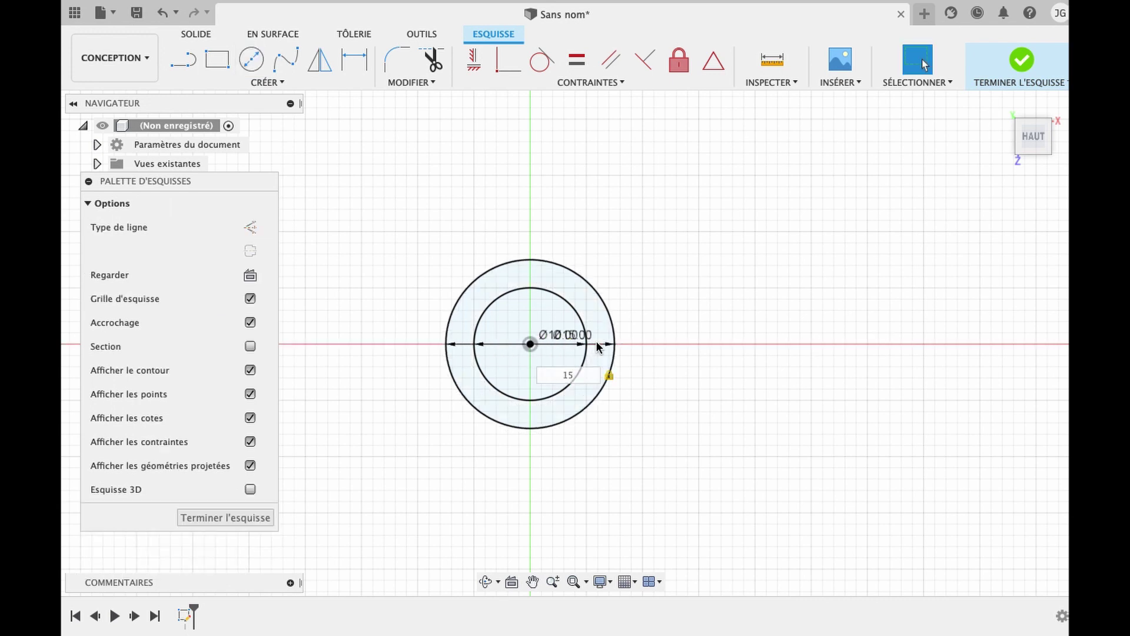
pyautogui.press('Escape')
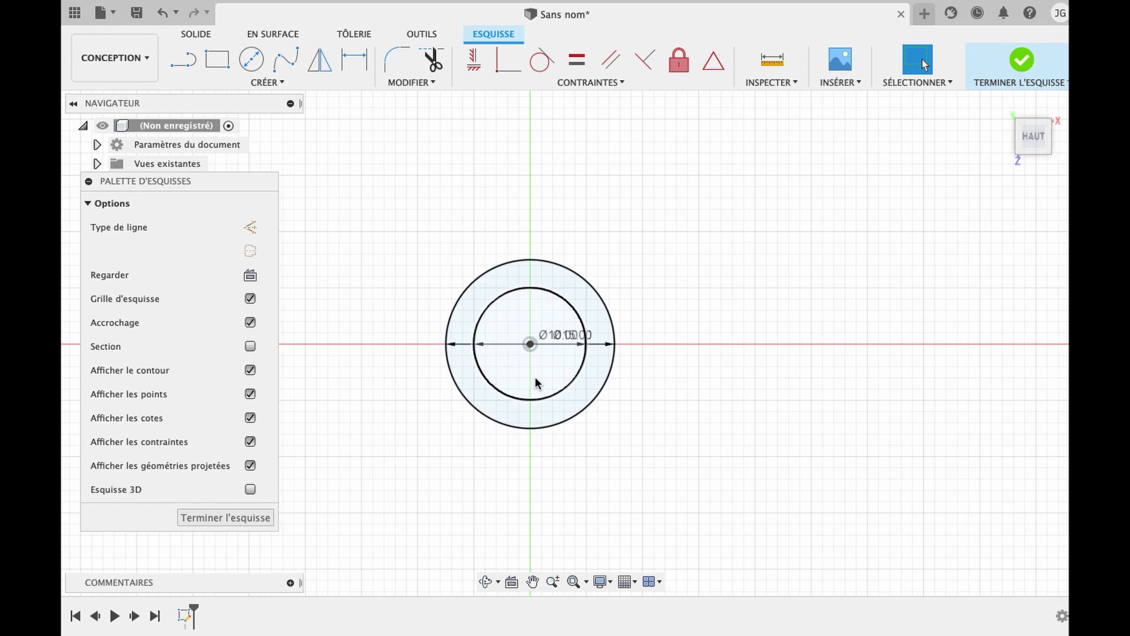
# Draw a dashed vertical construction line down from the circles' centre
pyautogui.click(183, 59)
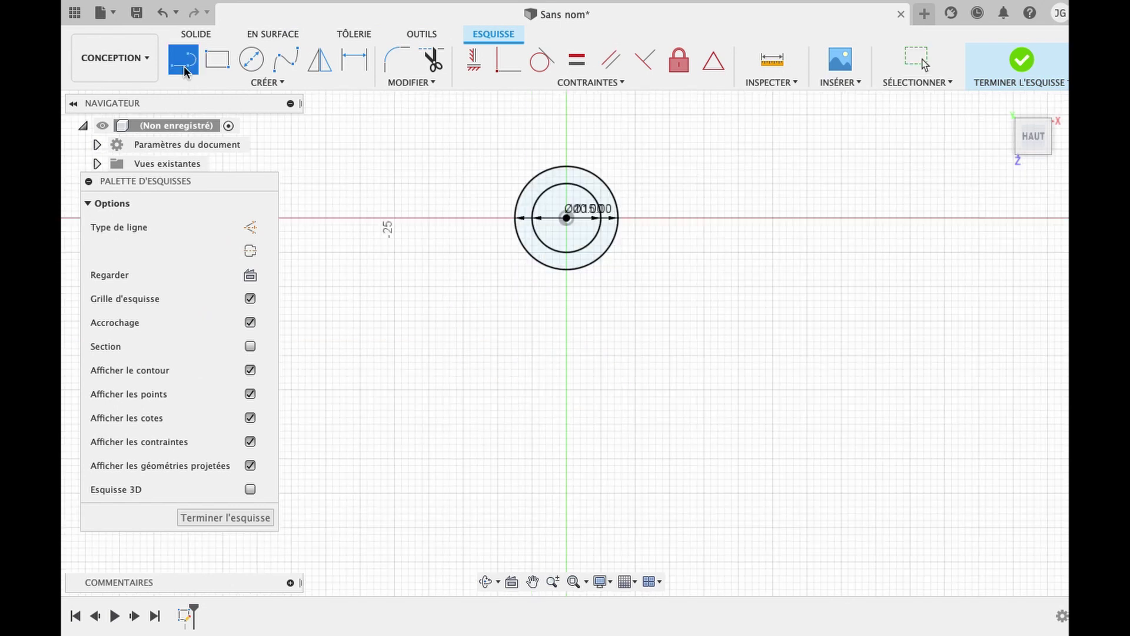
pyautogui.click(250, 228)
pyautogui.click(566, 218)
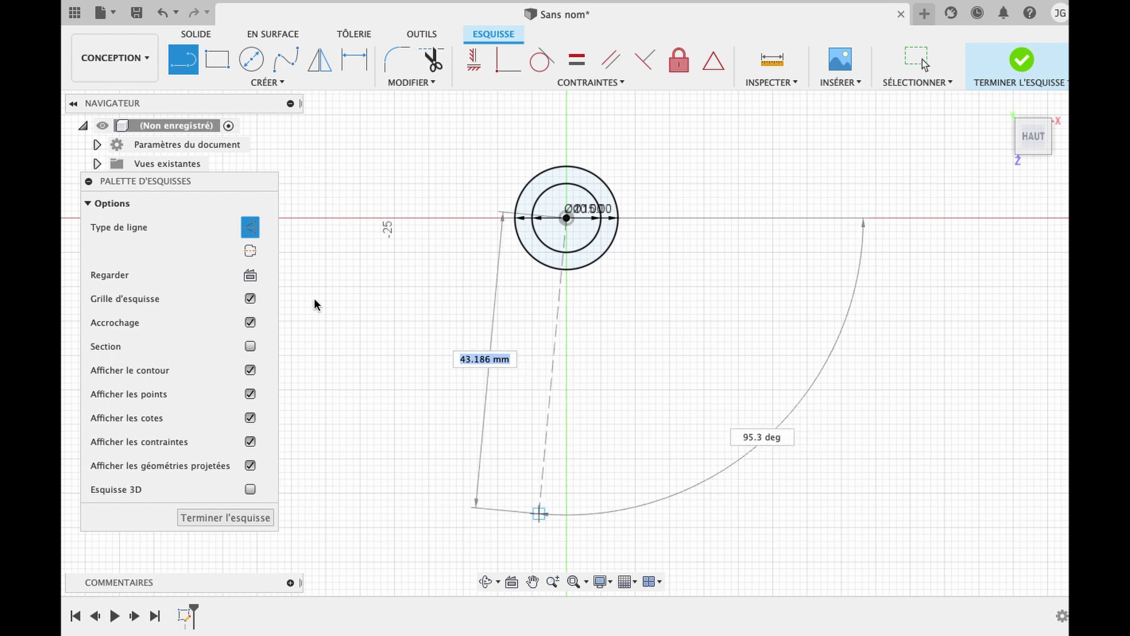
pyautogui.click(249, 228)
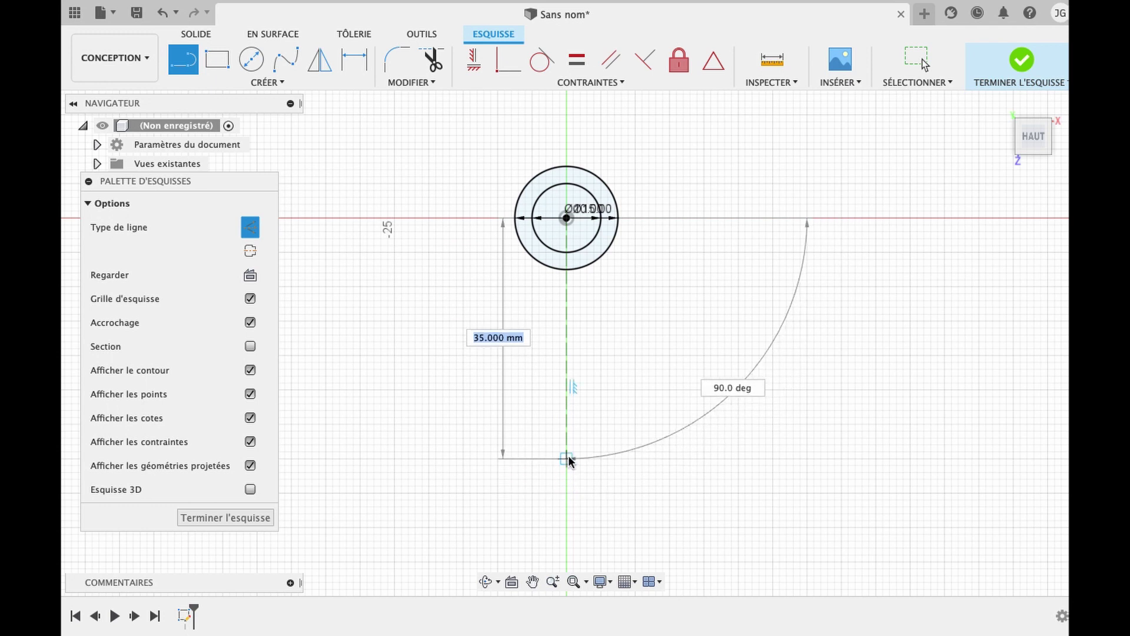
pyautogui.click(568, 458)
pyautogui.press('Escape')
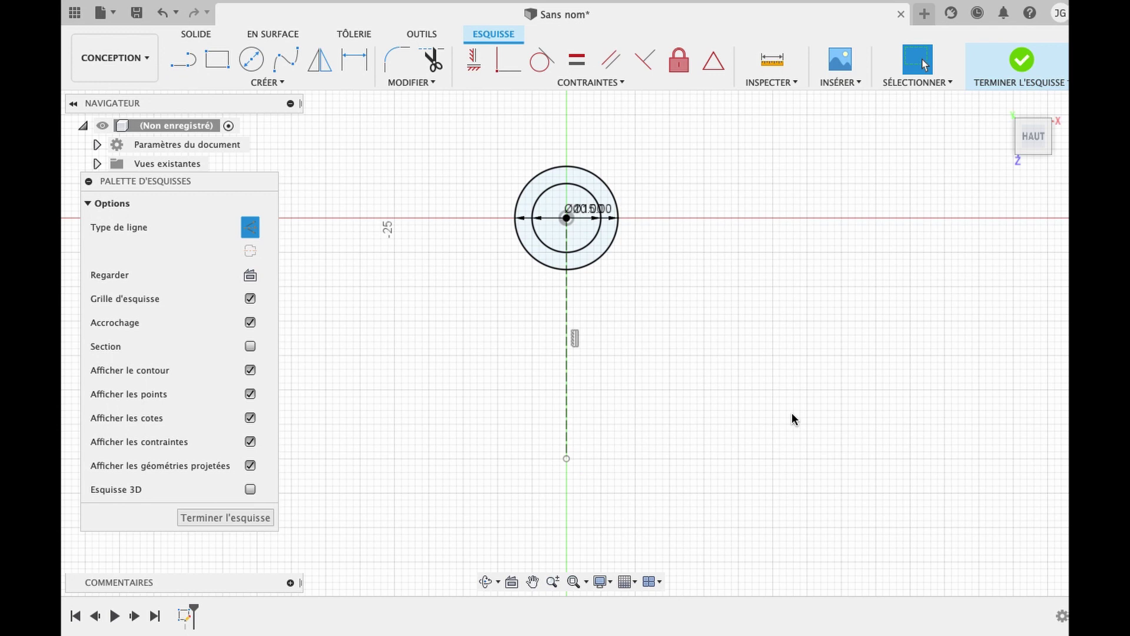
# Draw a 32 mm vertical line down from the top of the outer circle
pyautogui.press('l')
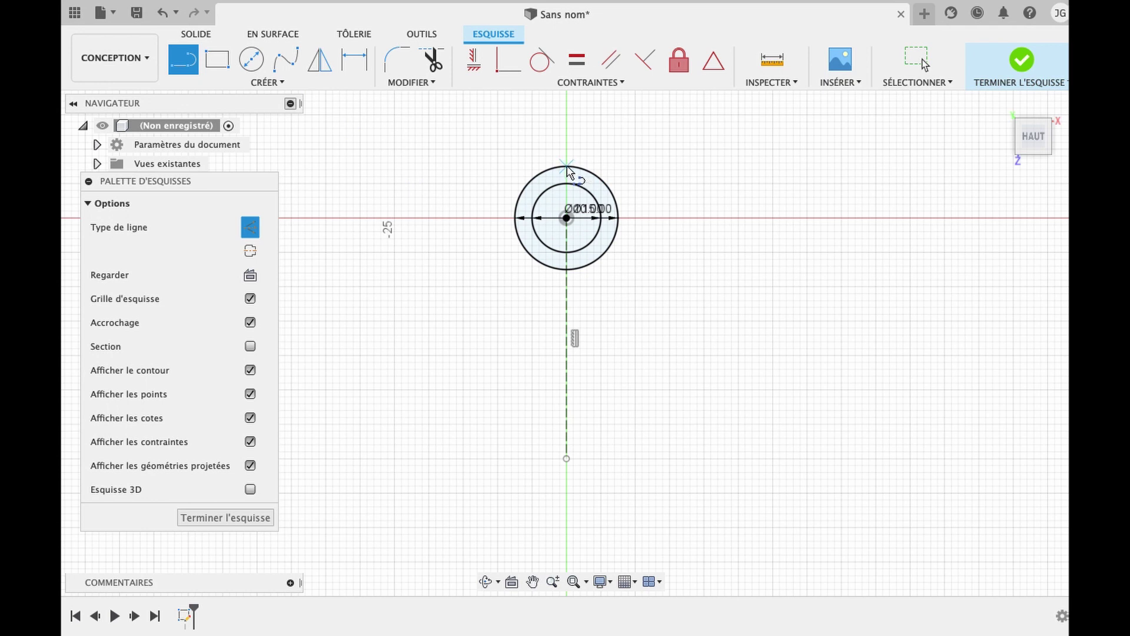
pyautogui.moveTo(567, 169); pyautogui.dragTo(570, 353)
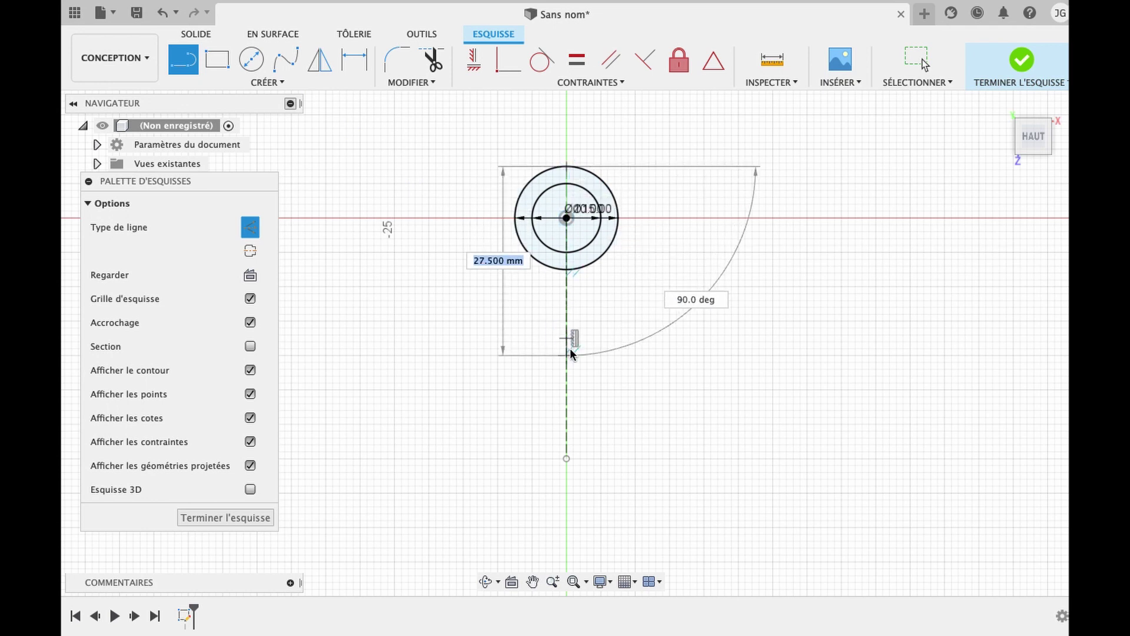
pyautogui.write('32')
pyautogui.press('Return')
pyautogui.press('Escape')
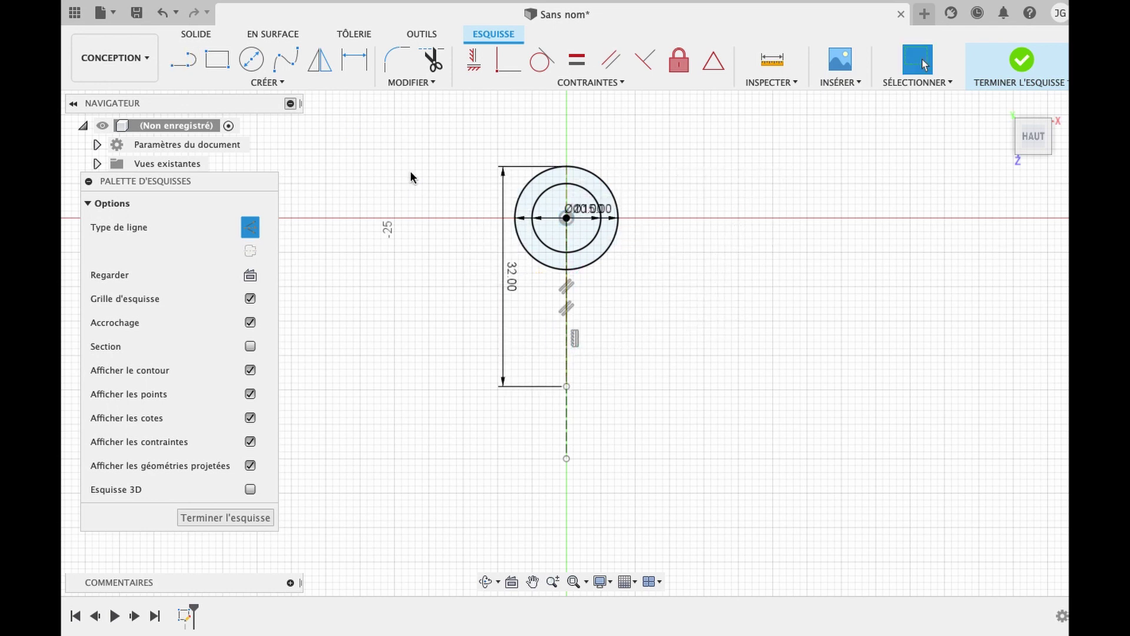
# Draw lines 16 mm left and 16 mm right from the 32 mm point
pyautogui.click(184, 59)
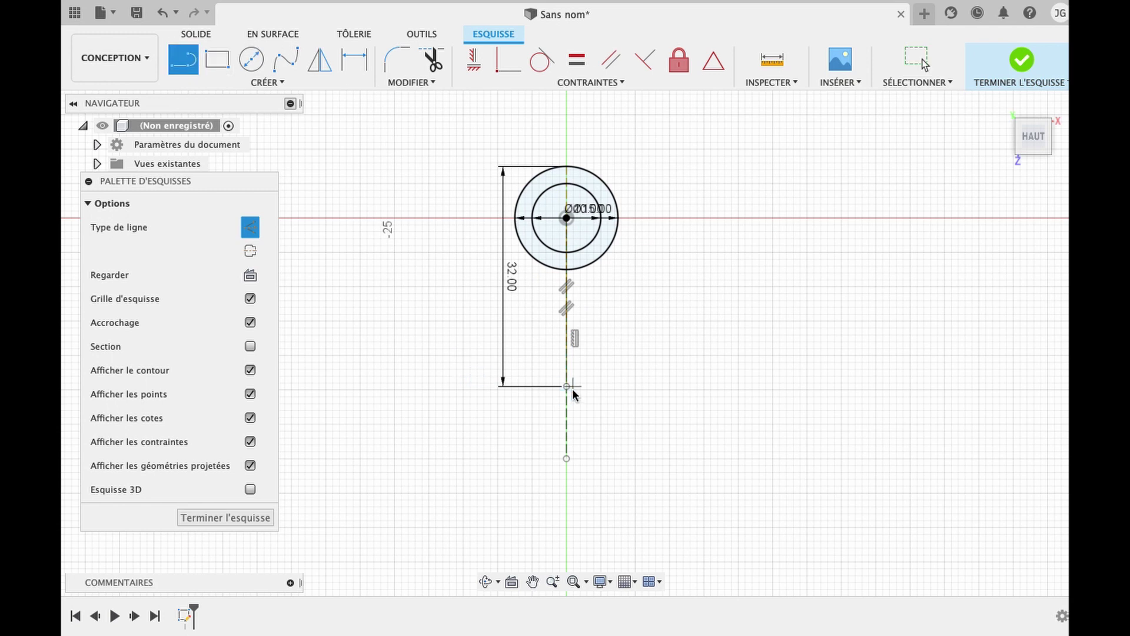
pyautogui.moveTo(569, 387); pyautogui.dragTo(441, 388)
pyautogui.write('1')
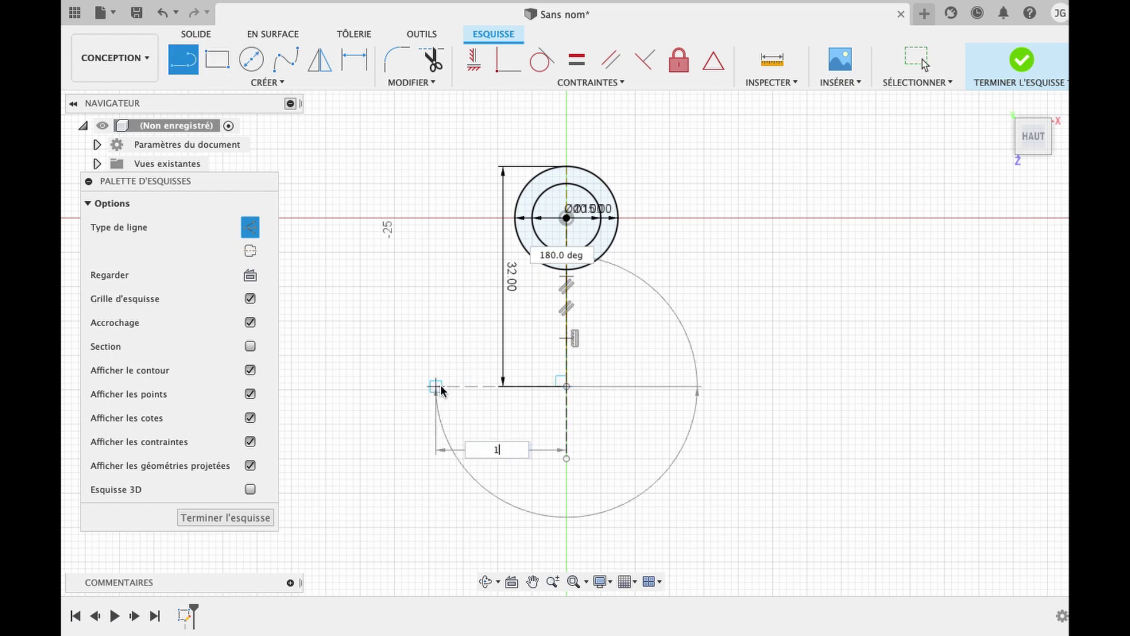
pyautogui.write('6')
pyautogui.press('Return')
pyautogui.press('Escape')
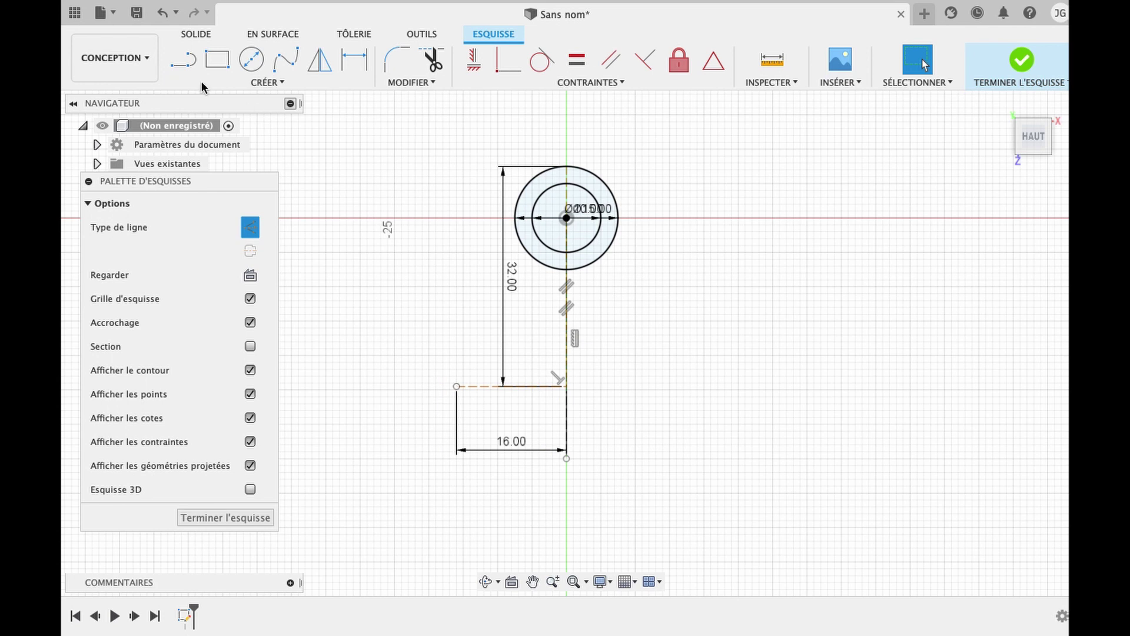
pyautogui.press('l')
pyautogui.click(569, 388)
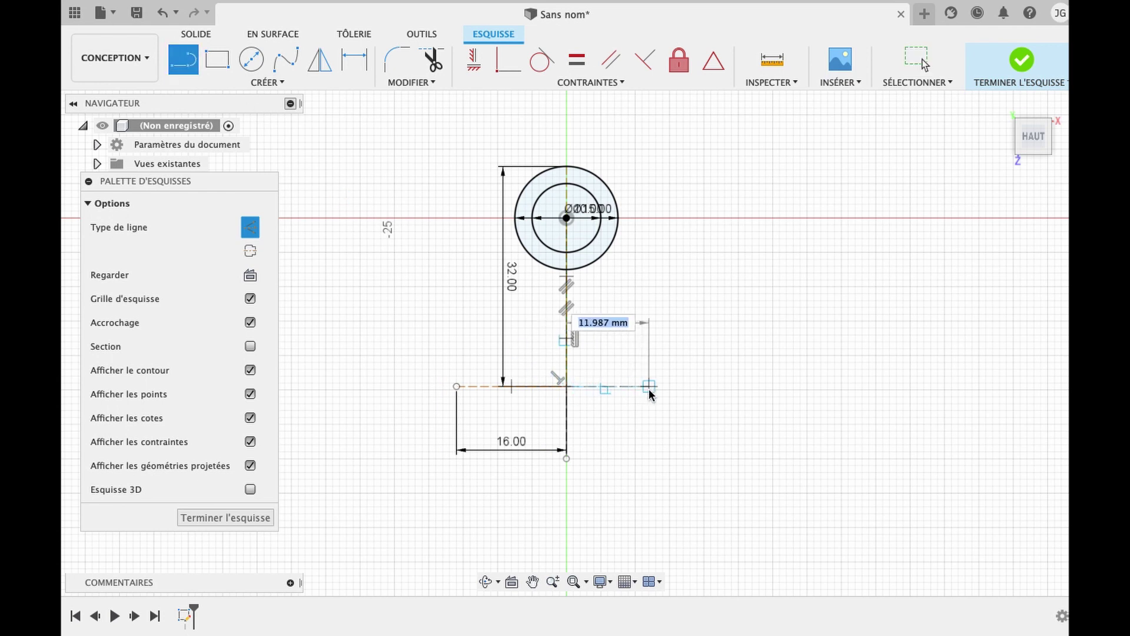
pyautogui.write('16')
pyautogui.press('Return')
pyautogui.press('Escape')
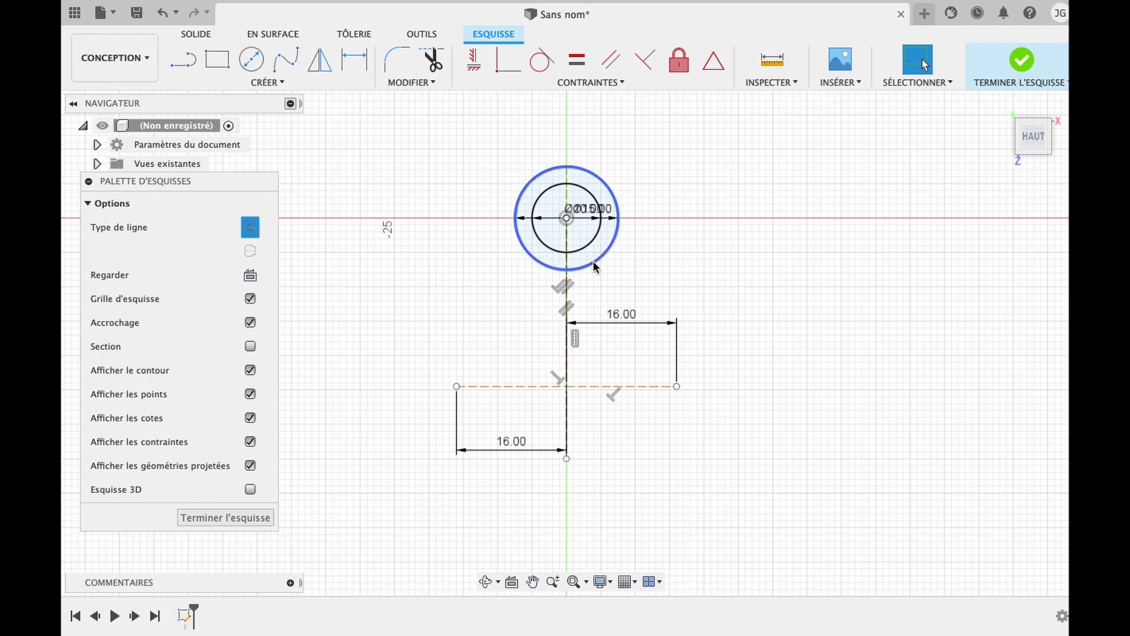
# Delete the extra left and right vertical segments along with their dimensions
pyautogui.click(568, 297)
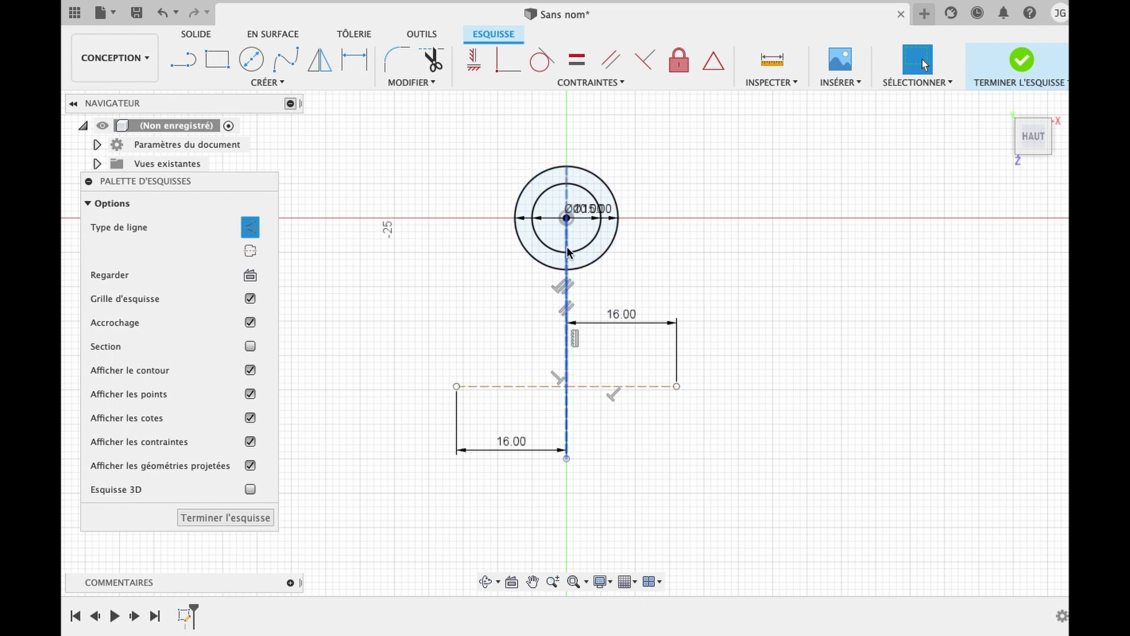
pyautogui.click(611, 273)
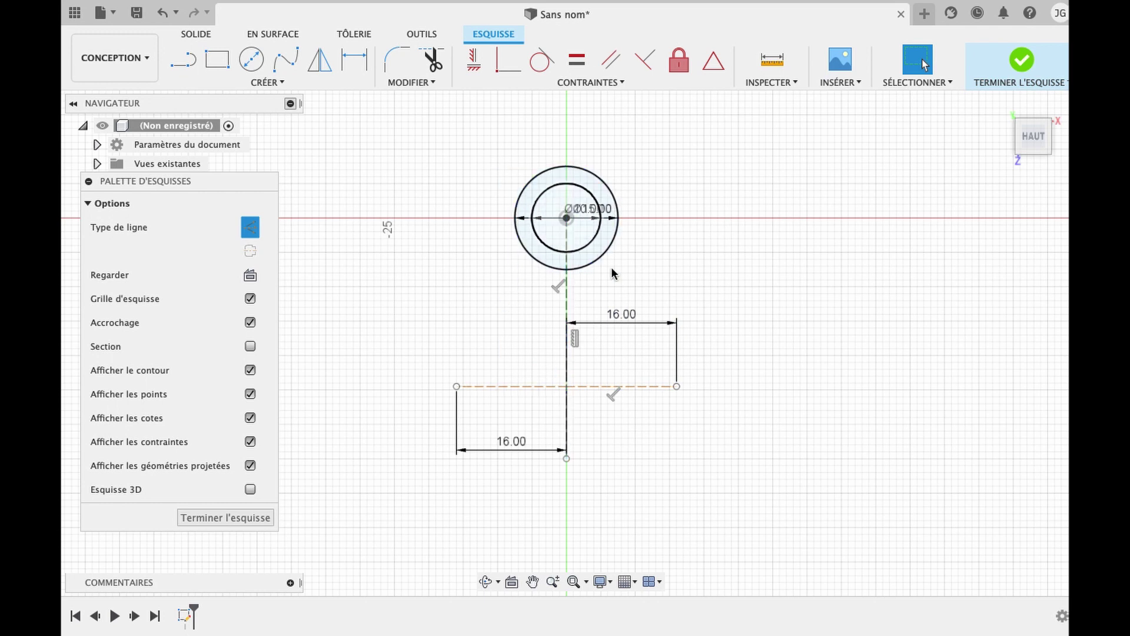
pyautogui.click(624, 321)
pyautogui.press('Delete')
pyautogui.click(500, 452)
pyautogui.press('Delete')
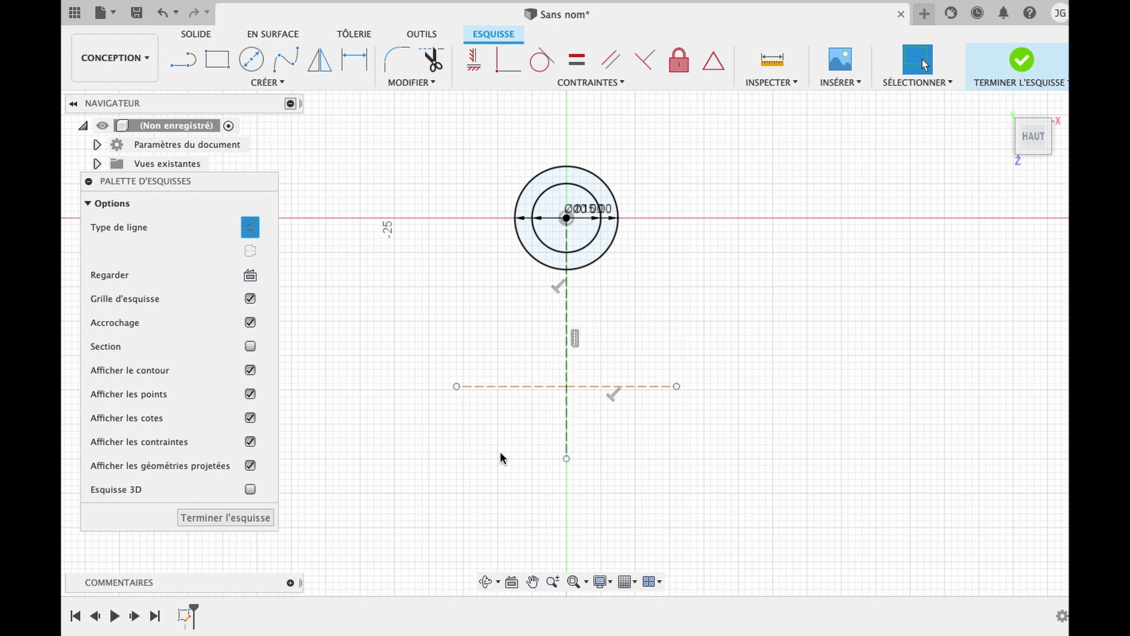
# Switch back to solid lines and draw a 5.62 mm base line left from the centreline
pyautogui.click(251, 227)
pyautogui.click(183, 58)
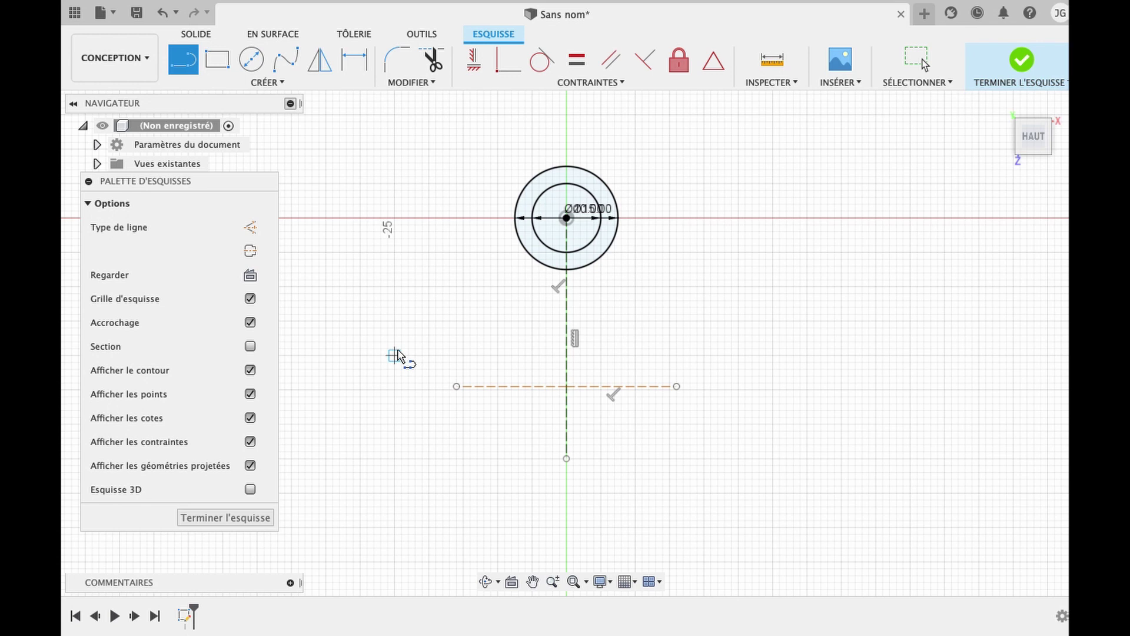
pyautogui.click(457, 386)
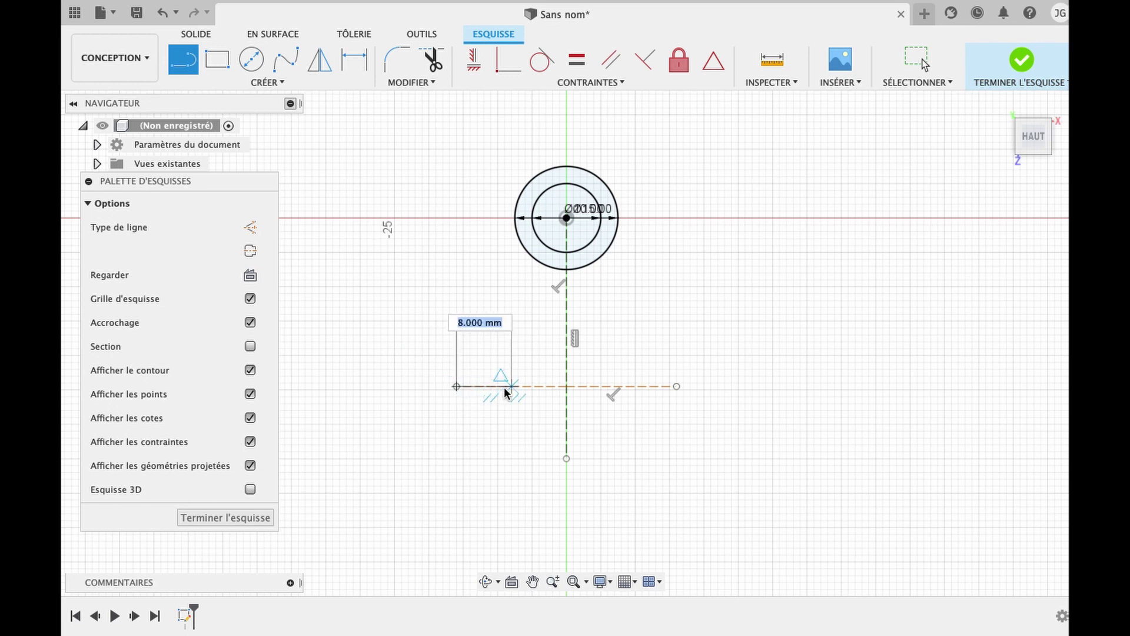
pyautogui.press('Escape')
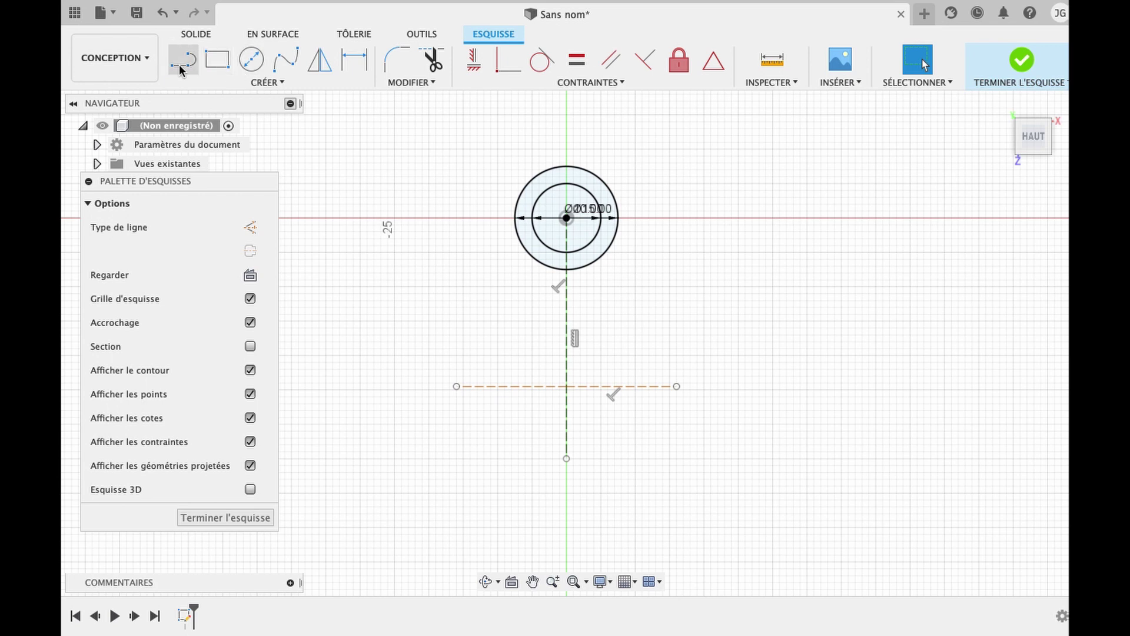
pyautogui.click(181, 68)
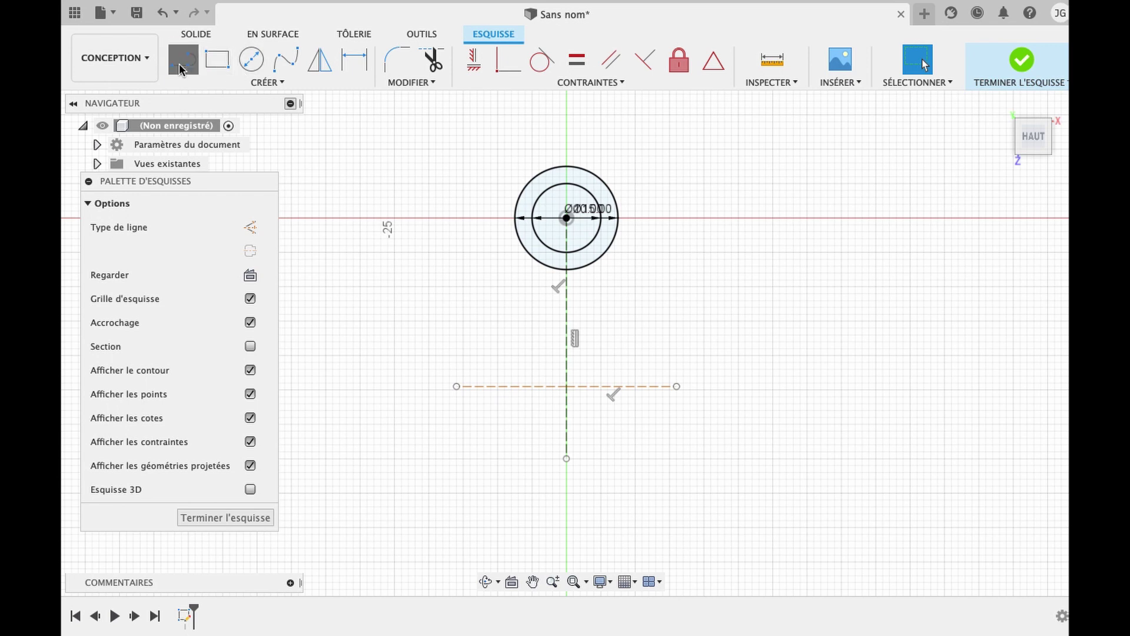
pyautogui.click(567, 386)
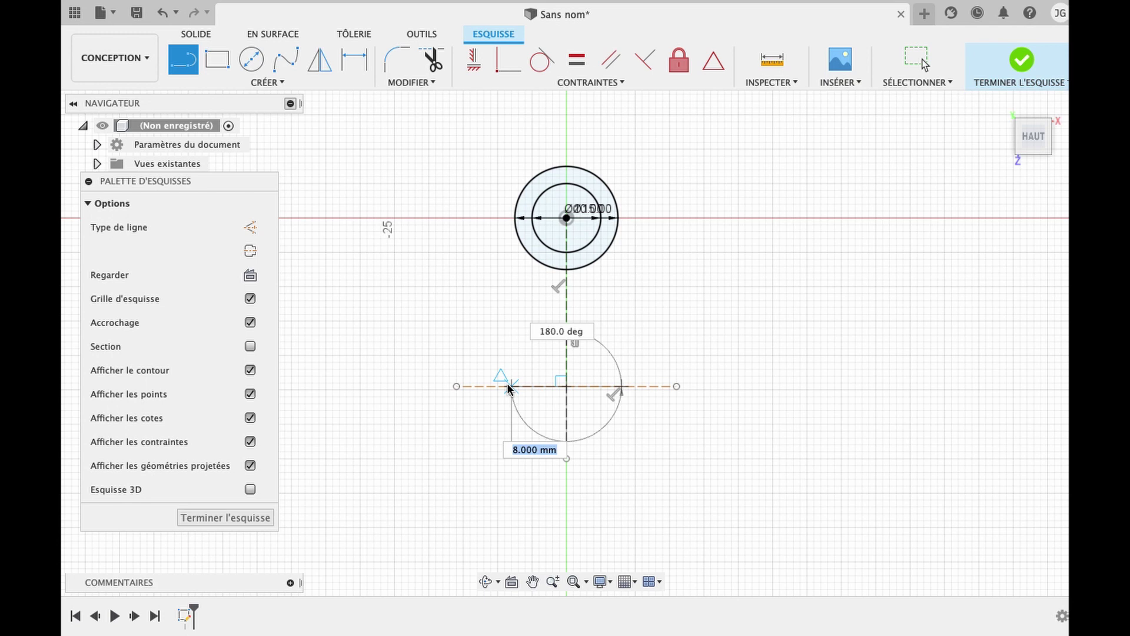
pyautogui.write('5,6')
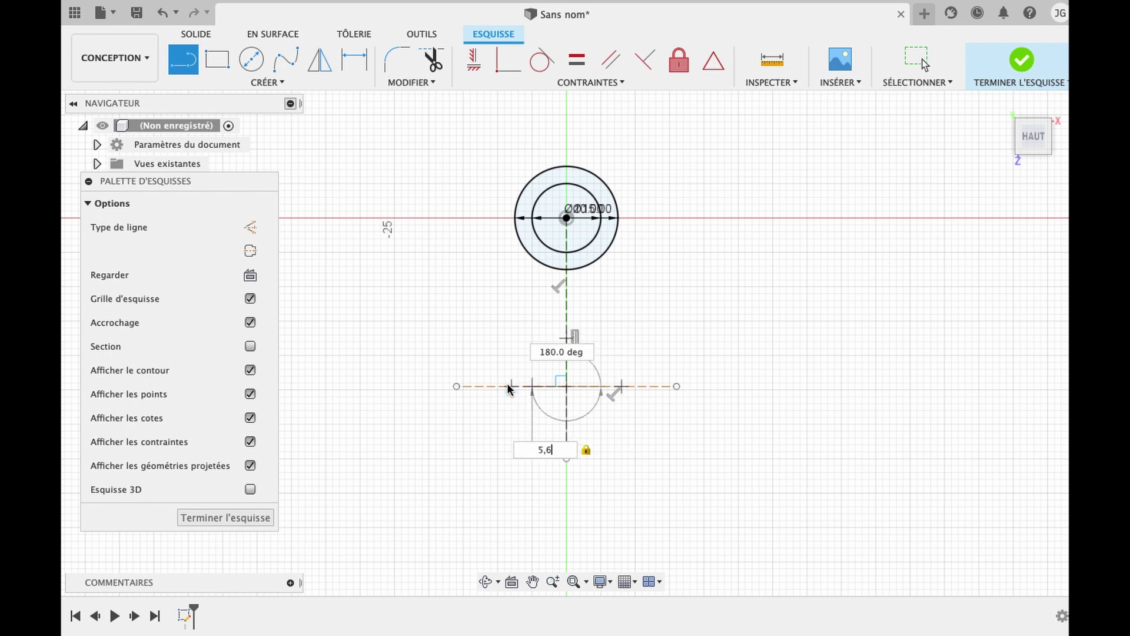
pyautogui.write('3')
pyautogui.press('BackSpace')
pyautogui.write('2')
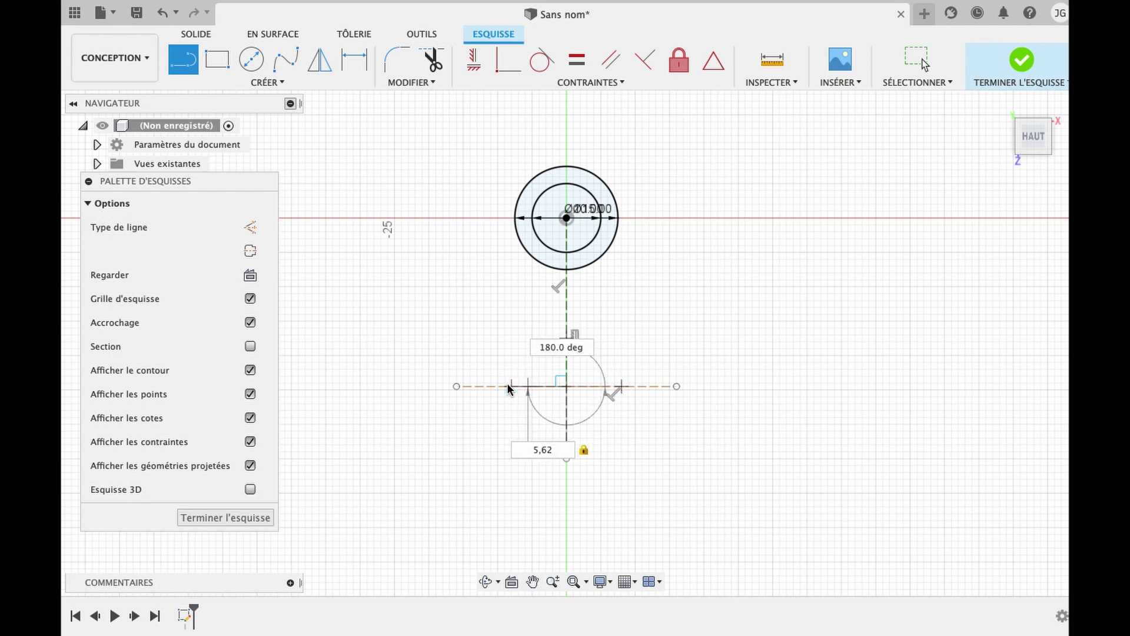
pyautogui.press('Return')
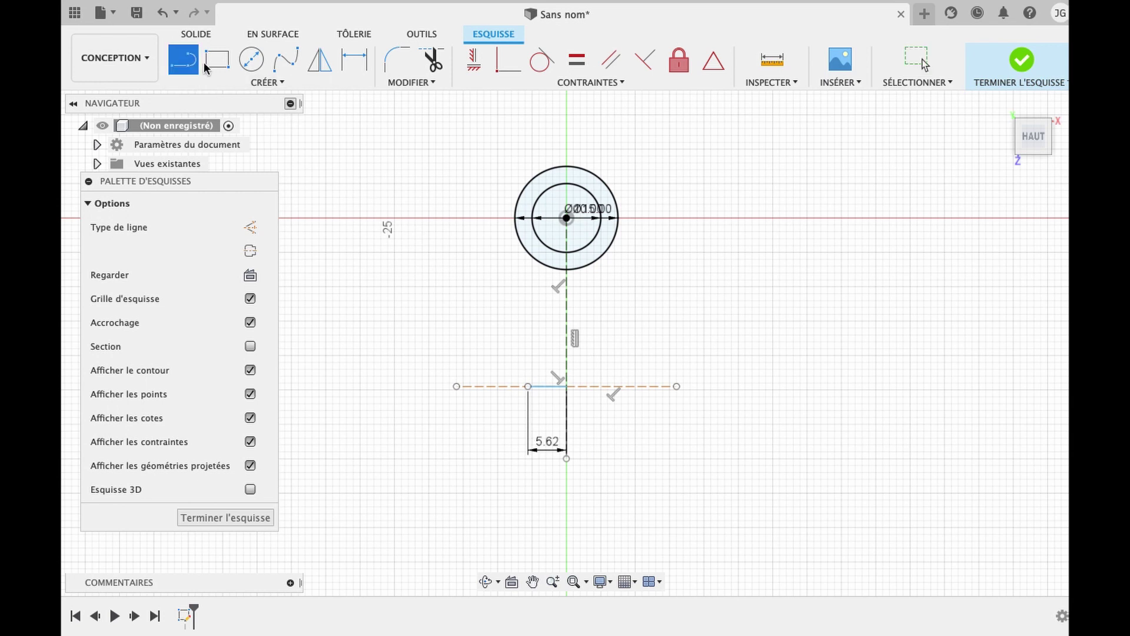
# Draw a matching 5.62 mm base line right from the same centre point
pyautogui.click(568, 386)
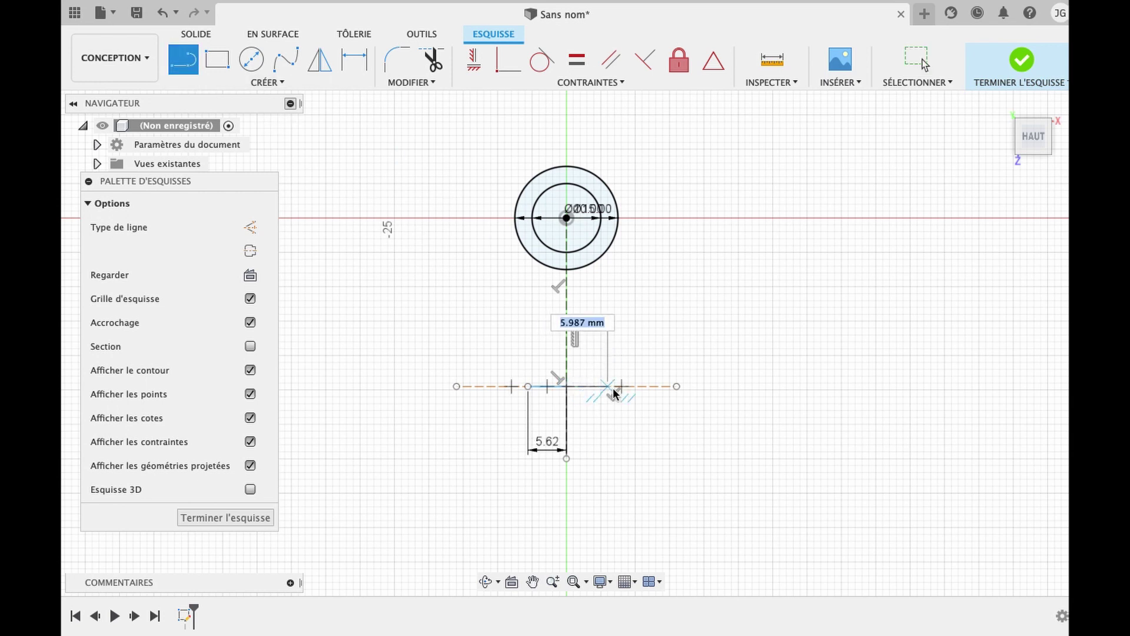
pyautogui.write('5,')
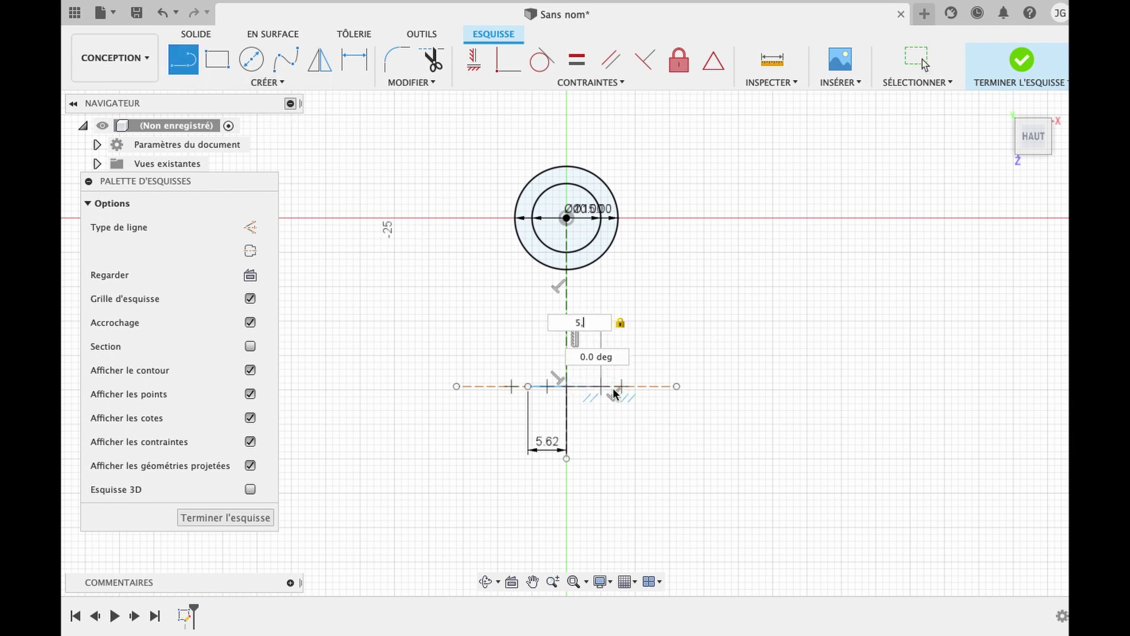
pyautogui.write('62')
pyautogui.press('Return')
pyautogui.press('Escape')
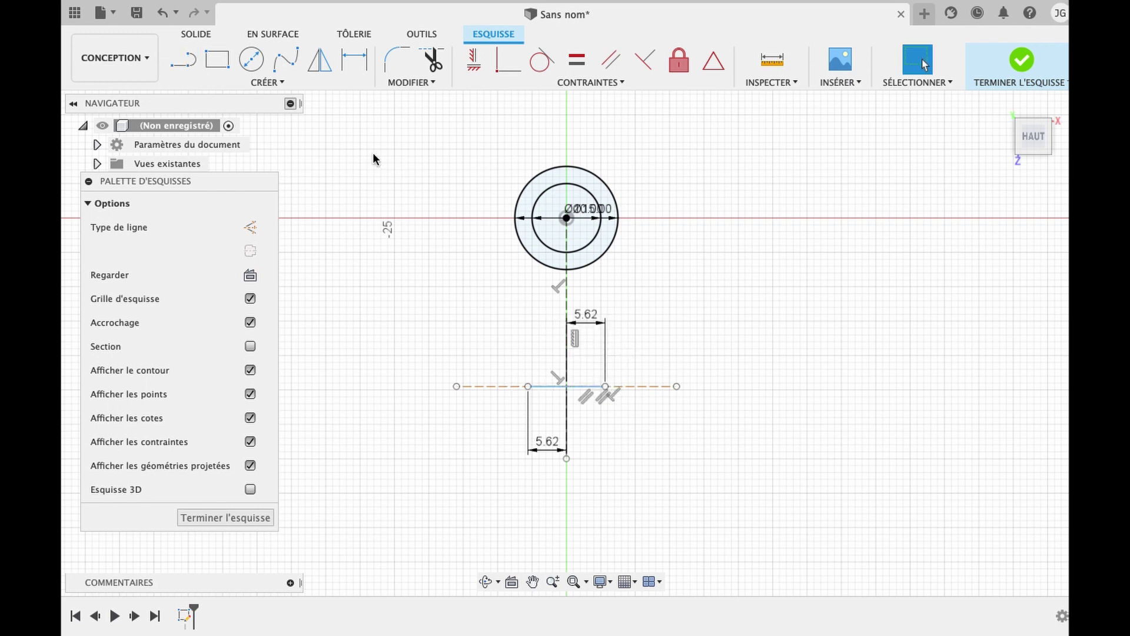
# Raise 6 mm vertical uprights at the left and right base ends
pyautogui.click(183, 59)
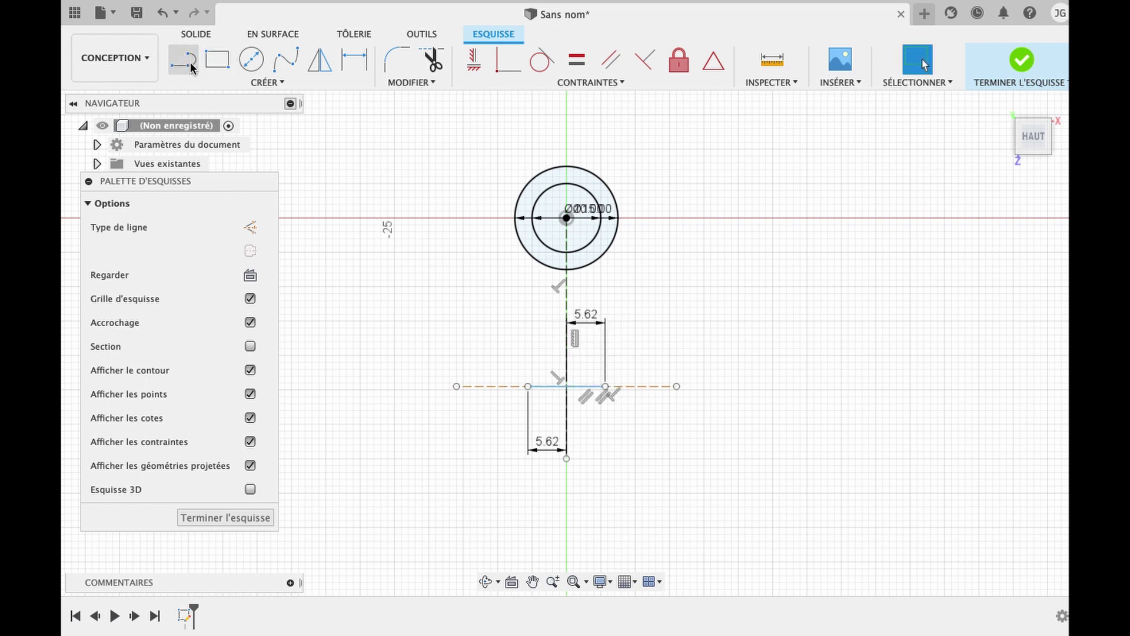
pyautogui.click(530, 386)
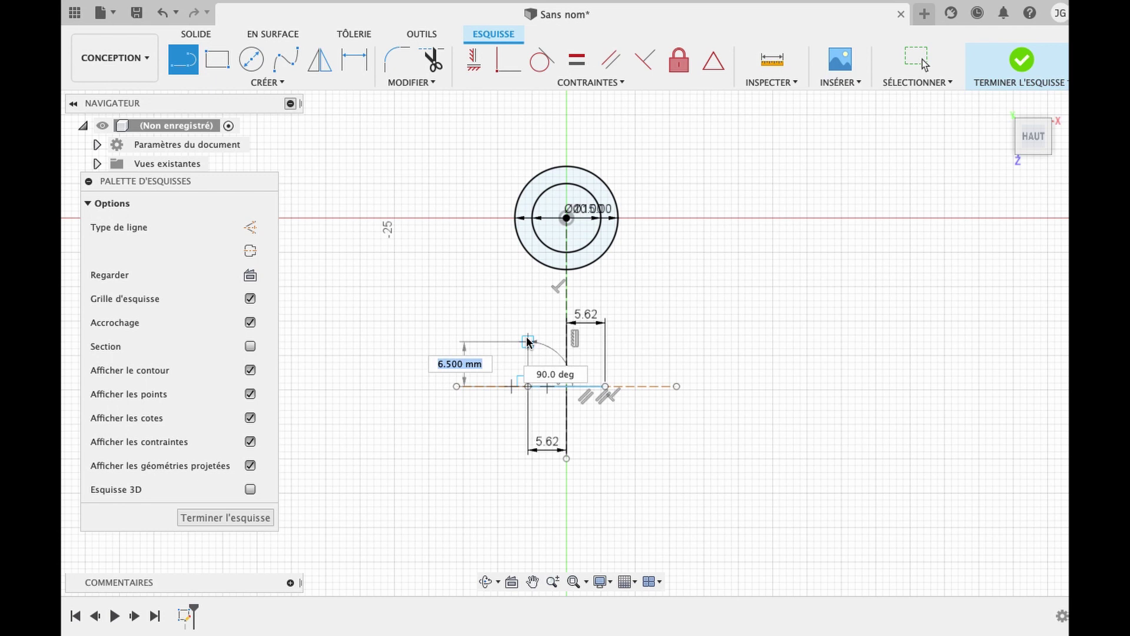
pyautogui.write('60')
pyautogui.press('BackSpace')
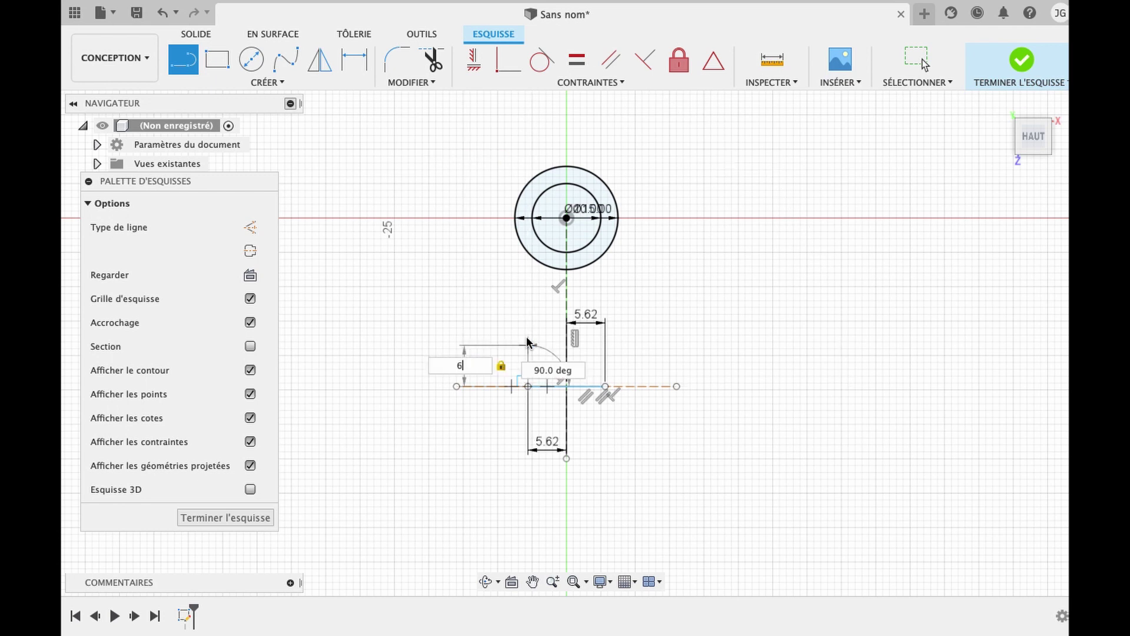
pyautogui.press('Return')
pyautogui.press('Escape')
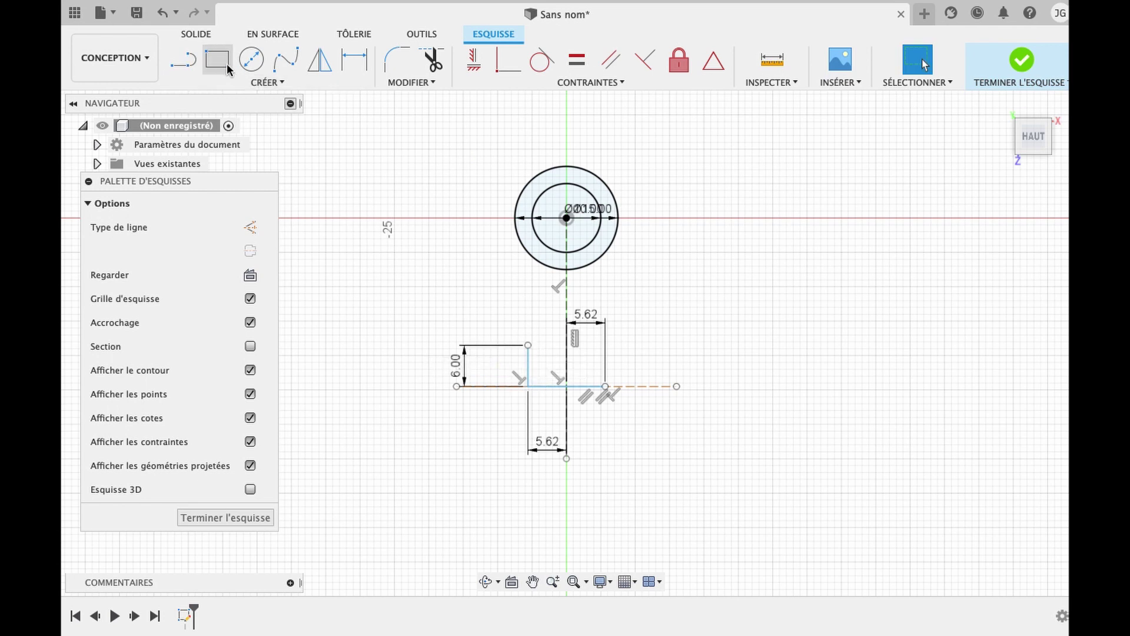
pyautogui.press('l')
pyautogui.click(605, 386)
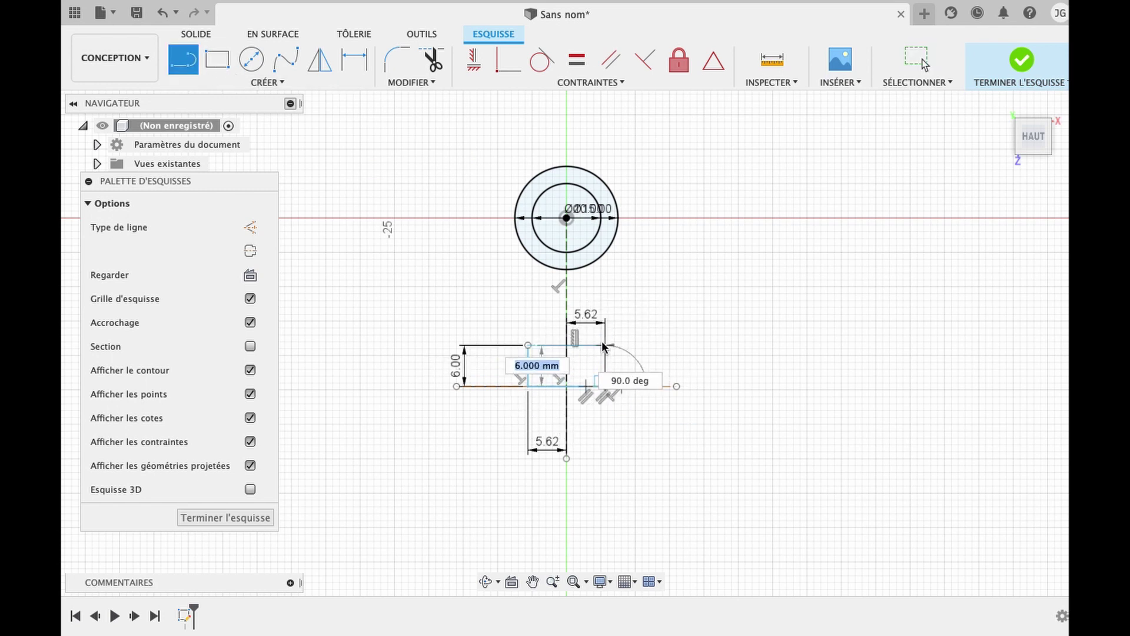
pyautogui.press('Return')
pyautogui.press('Escape')
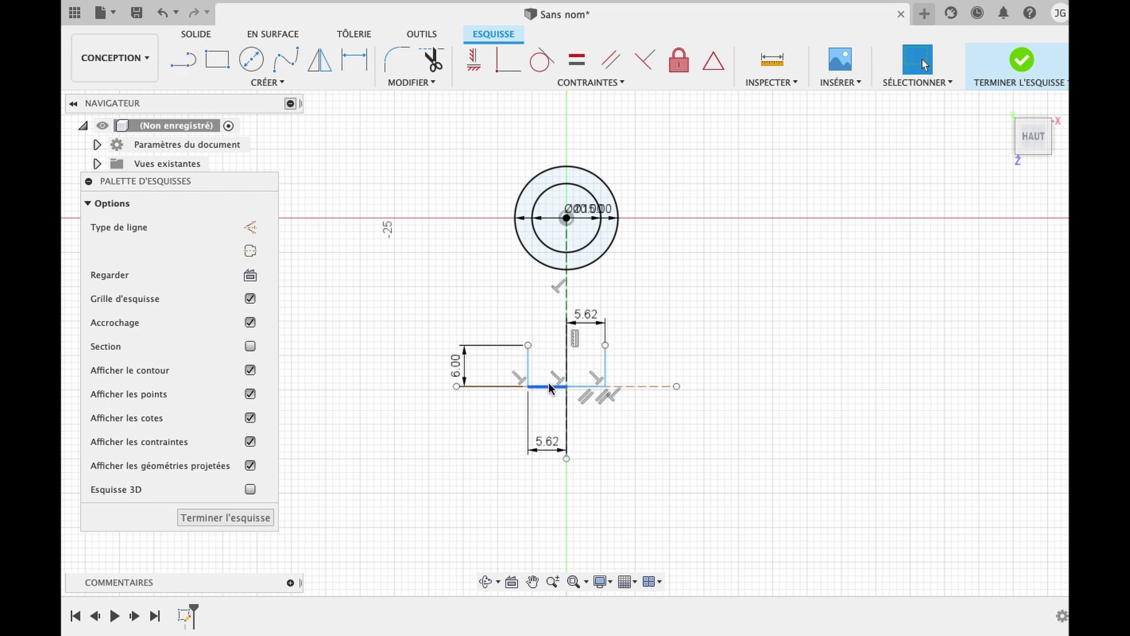
# Delete the right base segment and make the left base segment construction geometry
pyautogui.press('Delete')
pyautogui.click(612, 386)
pyautogui.press('Delete')
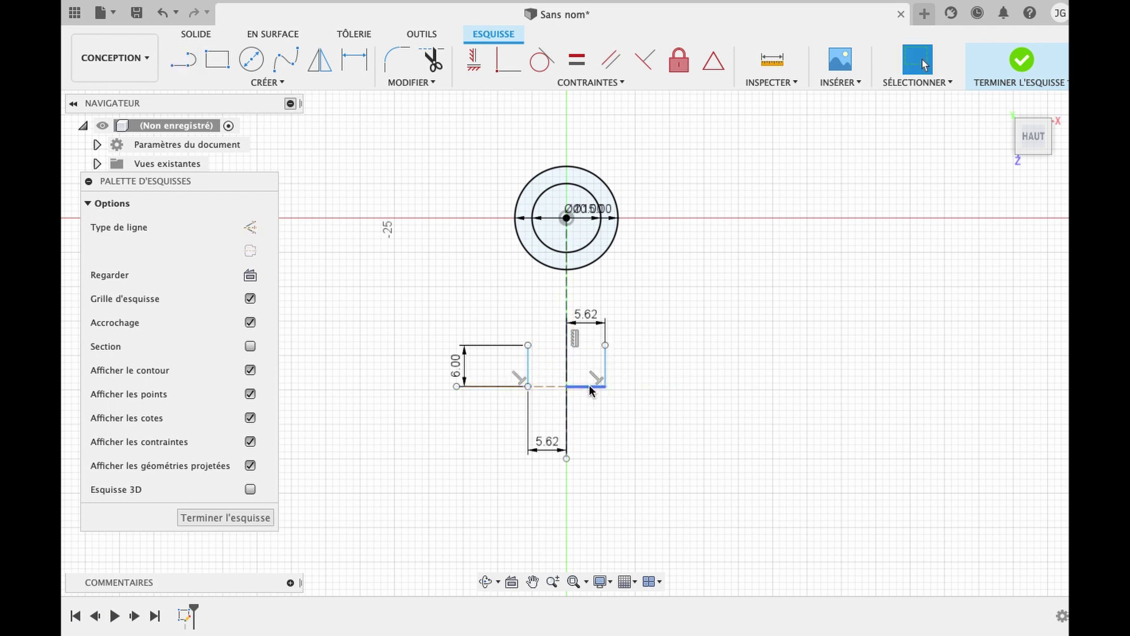
pyautogui.click(511, 385)
pyautogui.press('x')
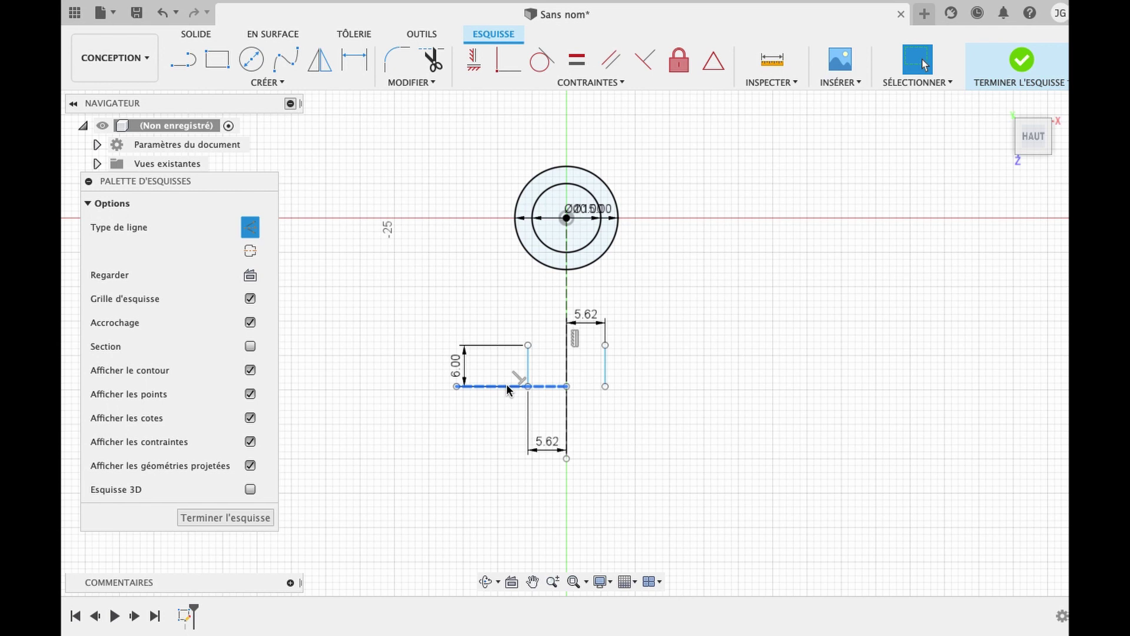
# Draw a three-point arc joining the tops of the two 6 mm uprights
pyautogui.click(265, 83)
pyautogui.moveTo(208, 150)
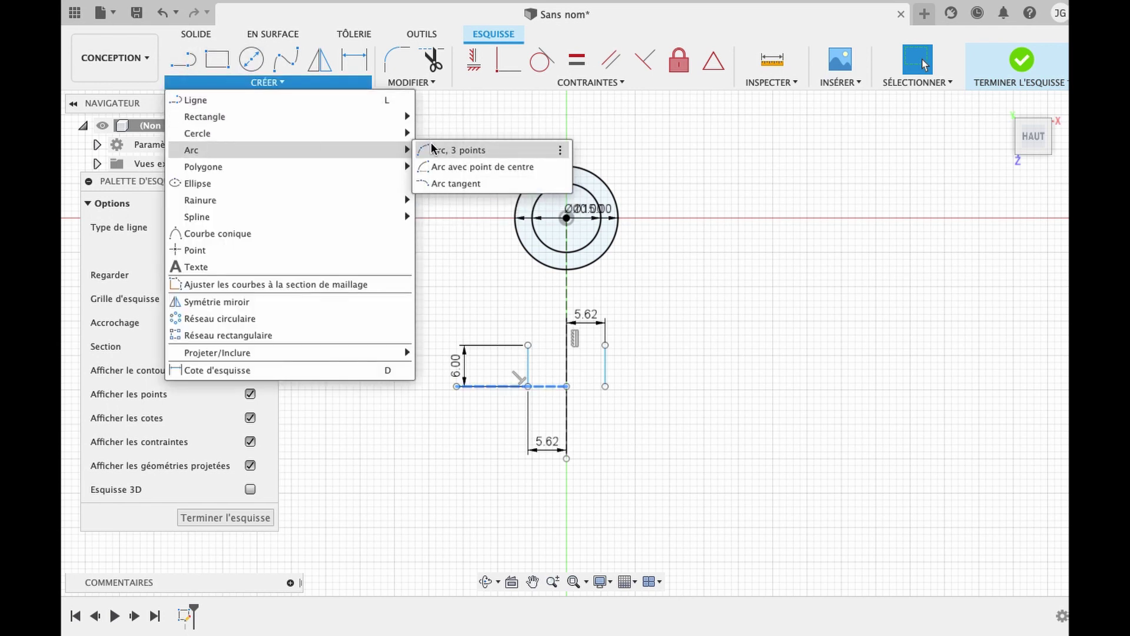
pyautogui.click(429, 150)
pyautogui.click(528, 345)
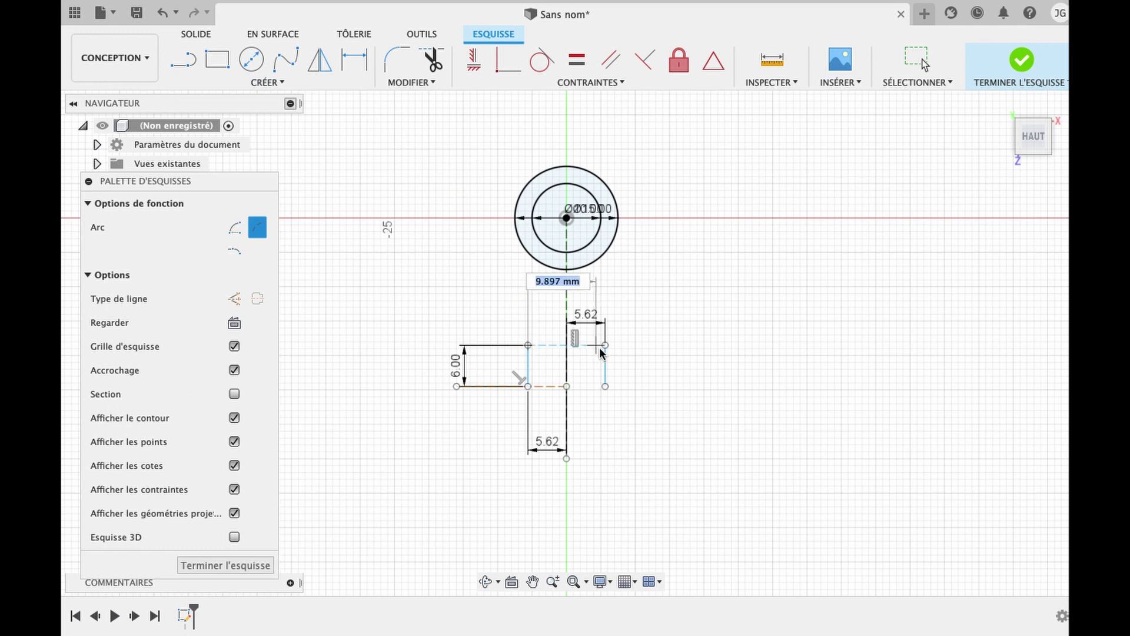
pyautogui.click(605, 344)
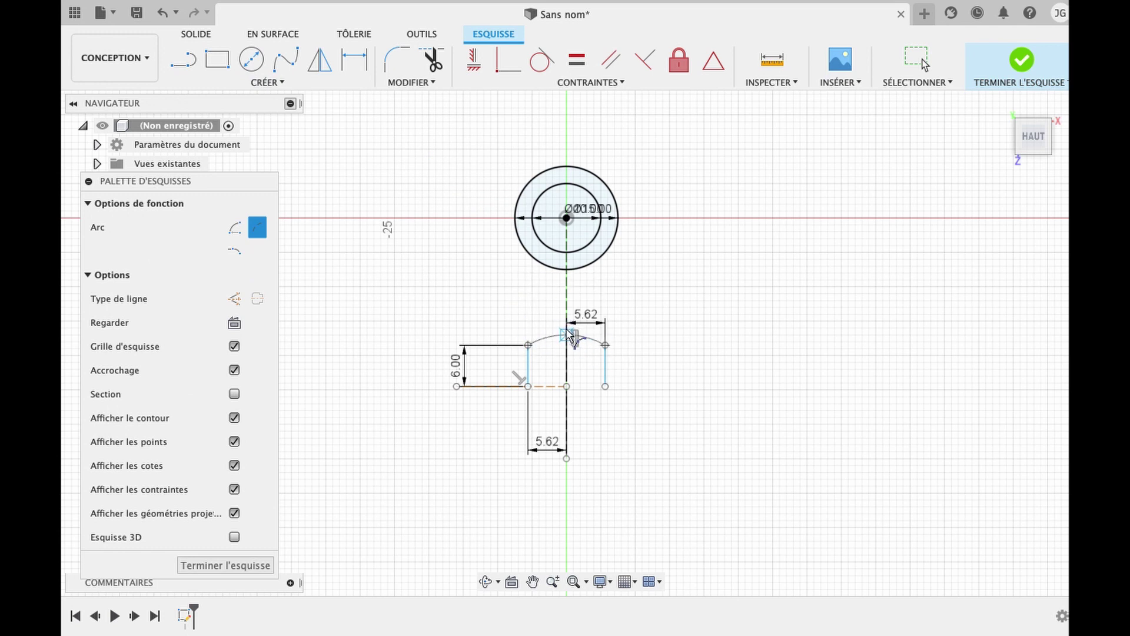
pyautogui.click(568, 335)
pyautogui.press('Escape')
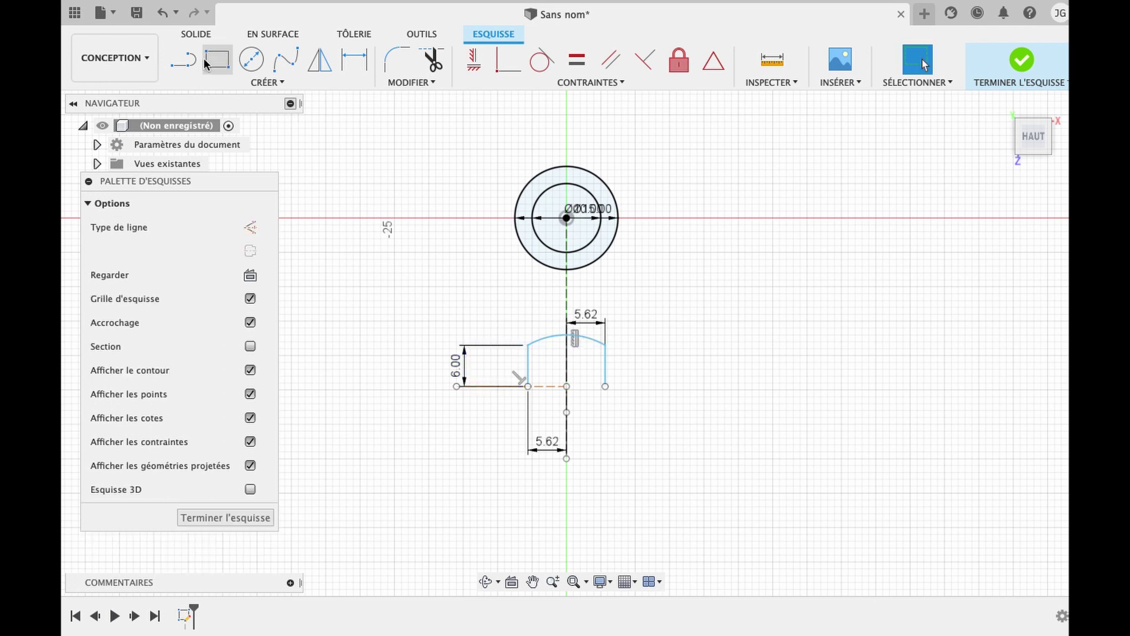
pyautogui.click(191, 68)
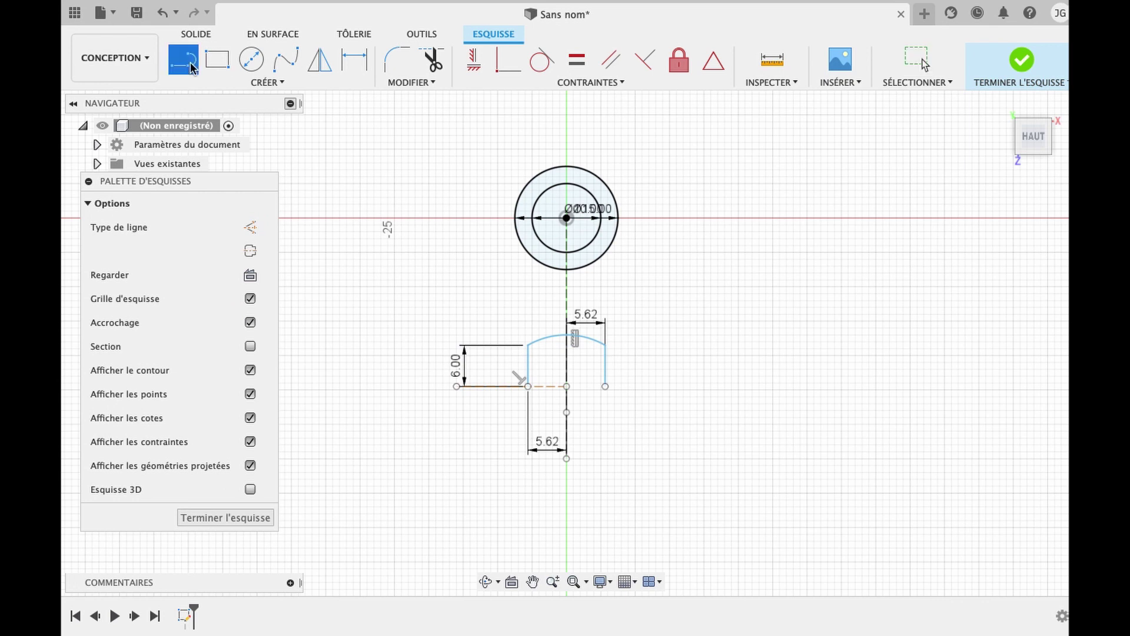
pyautogui.press('Escape')
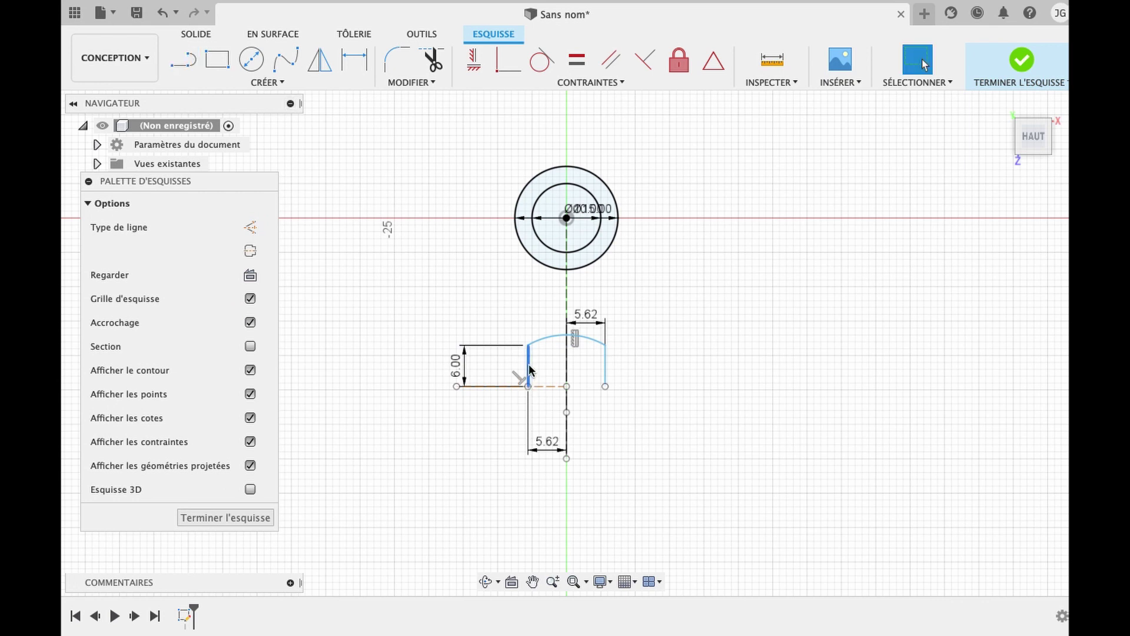
# Delete the uprights and draw a 5.62 mm solid line left from the centre point
pyautogui.click(605, 365)
pyautogui.press('Delete')
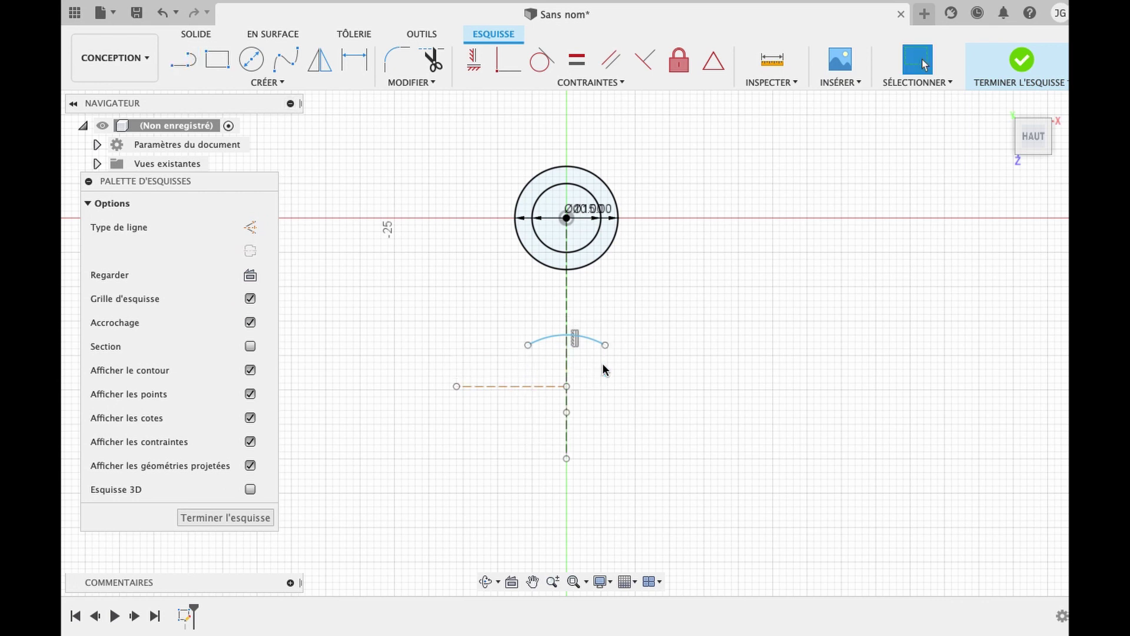
pyautogui.click(188, 60)
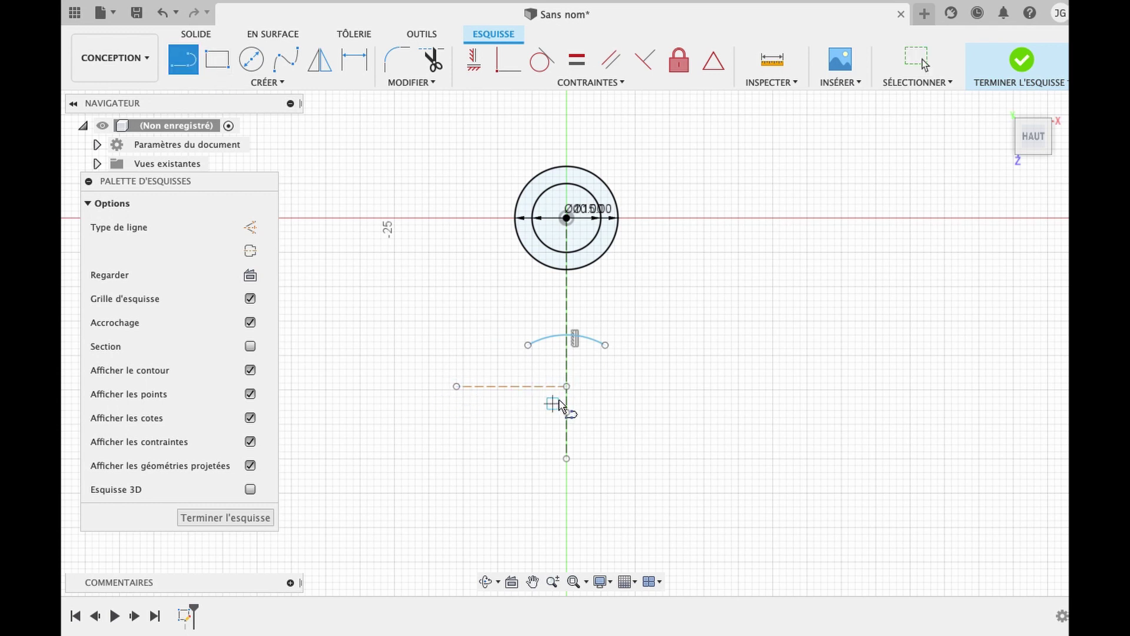
pyautogui.click(566, 388)
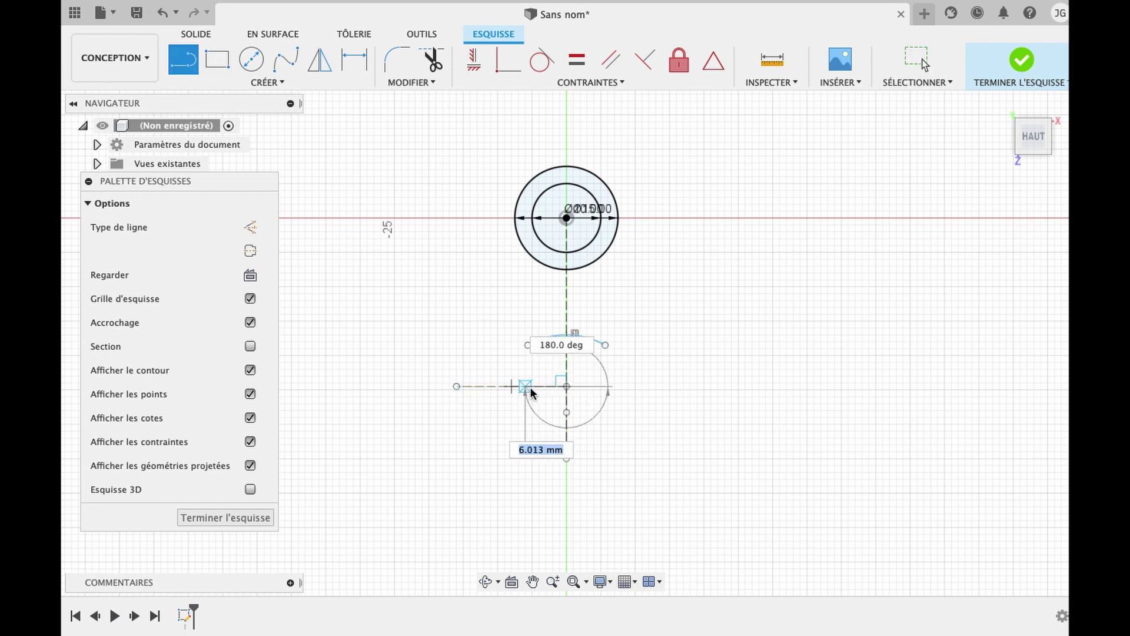
pyautogui.write('5,')
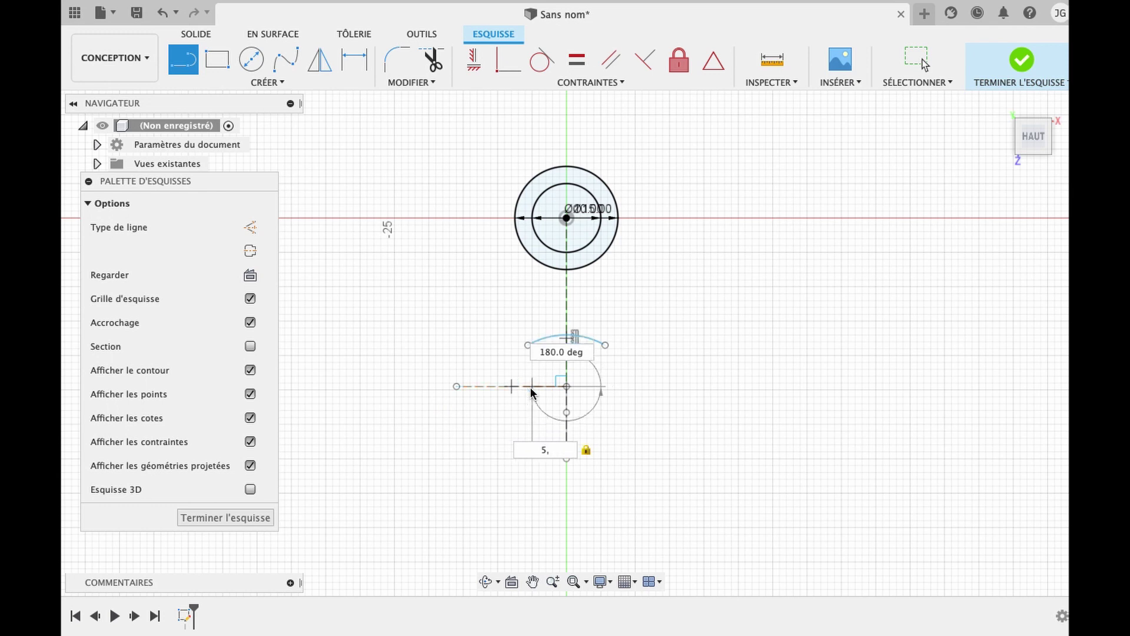
pyautogui.write('62')
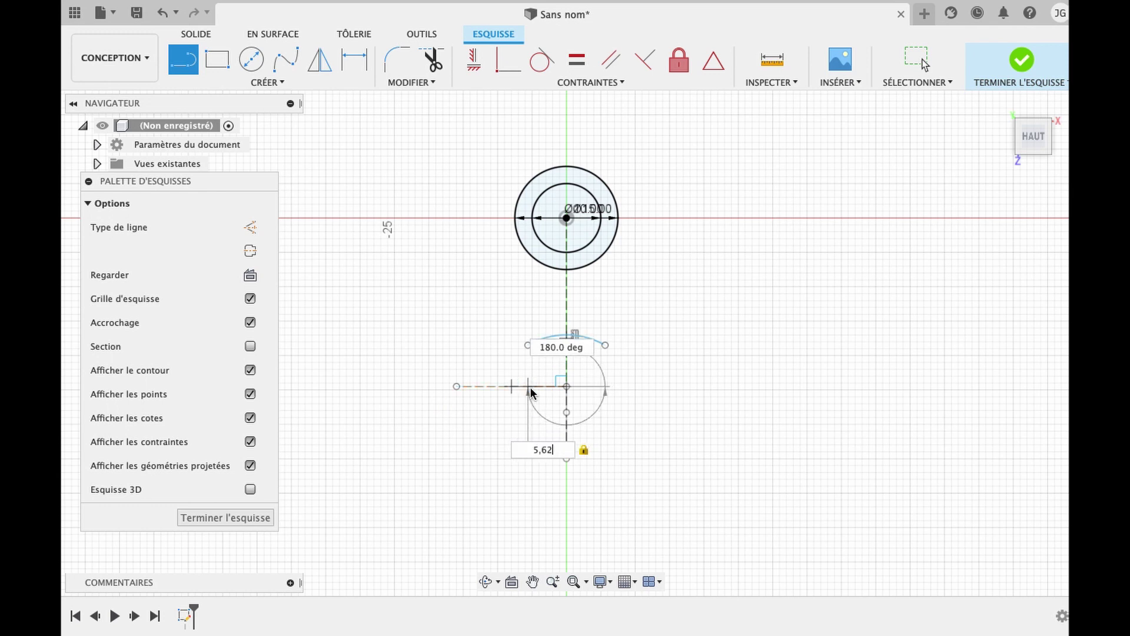
pyautogui.press('Return')
pyautogui.press('Escape')
pyautogui.scroll(3, 530, 391)
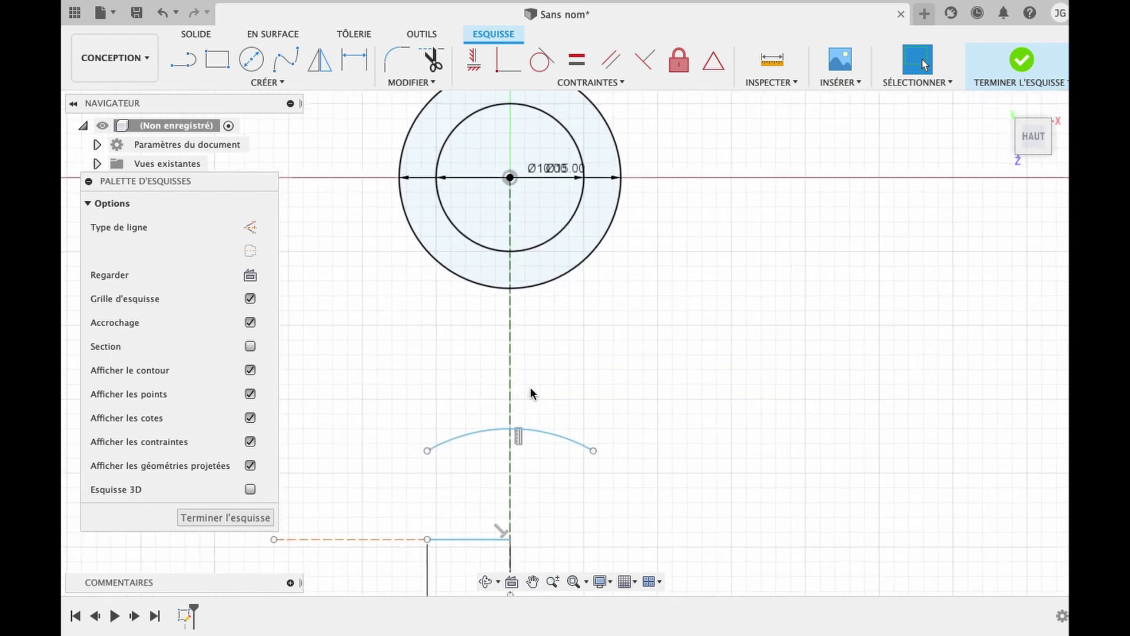
pyautogui.scroll(2, 530, 391)
# Draw a 2 mm upright at the left end of the base line
pyautogui.press('l')
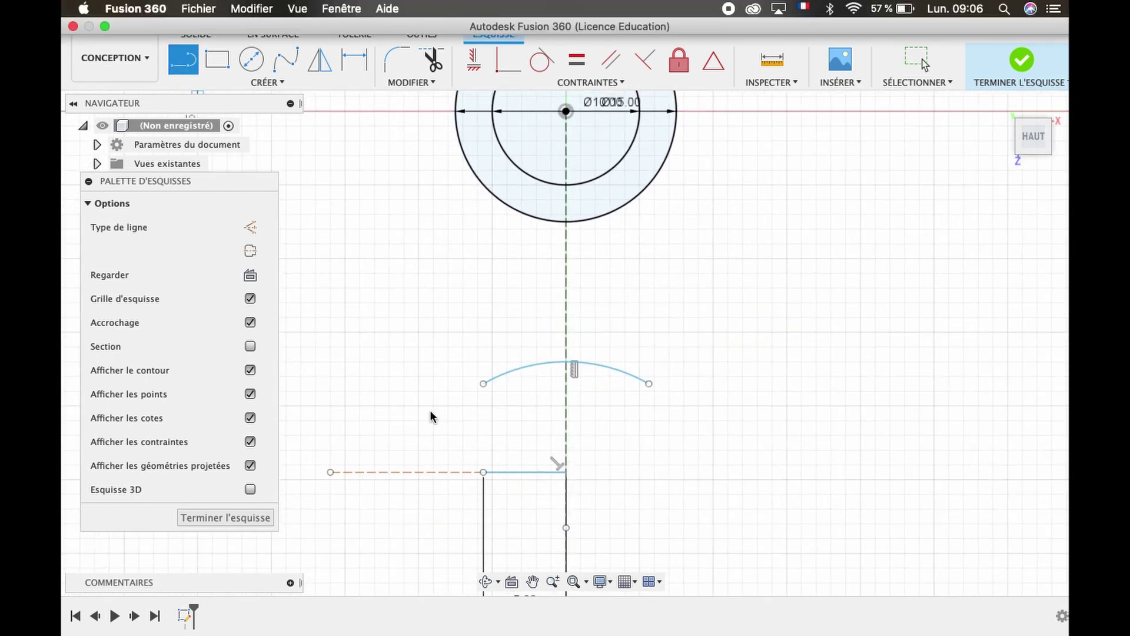
pyautogui.click(483, 383)
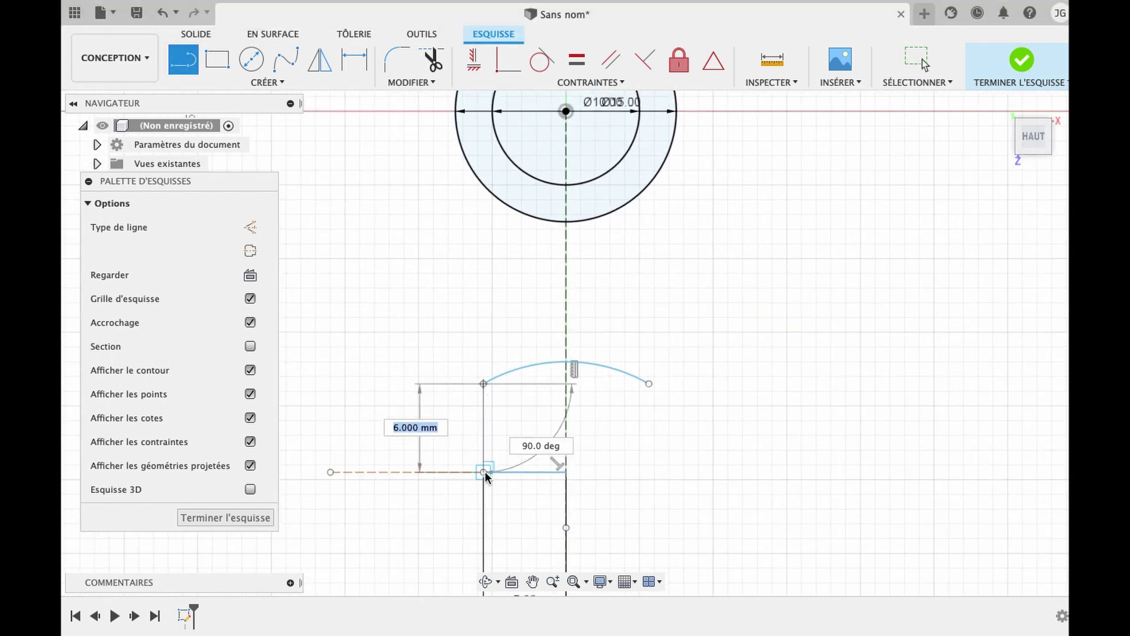
pyautogui.press('Escape')
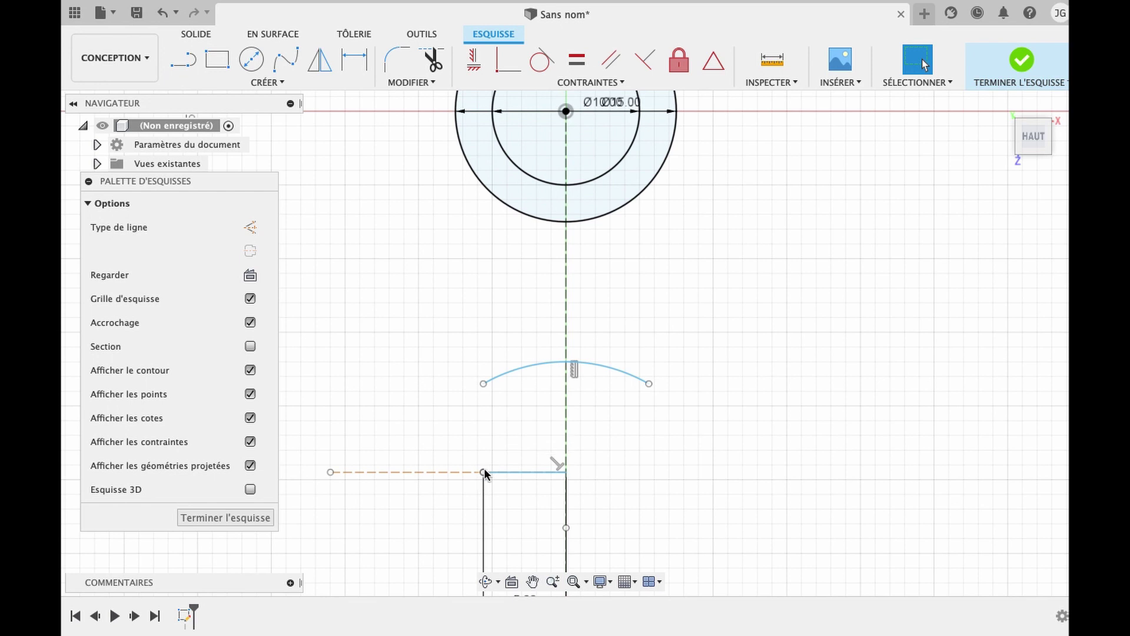
pyautogui.click(183, 67)
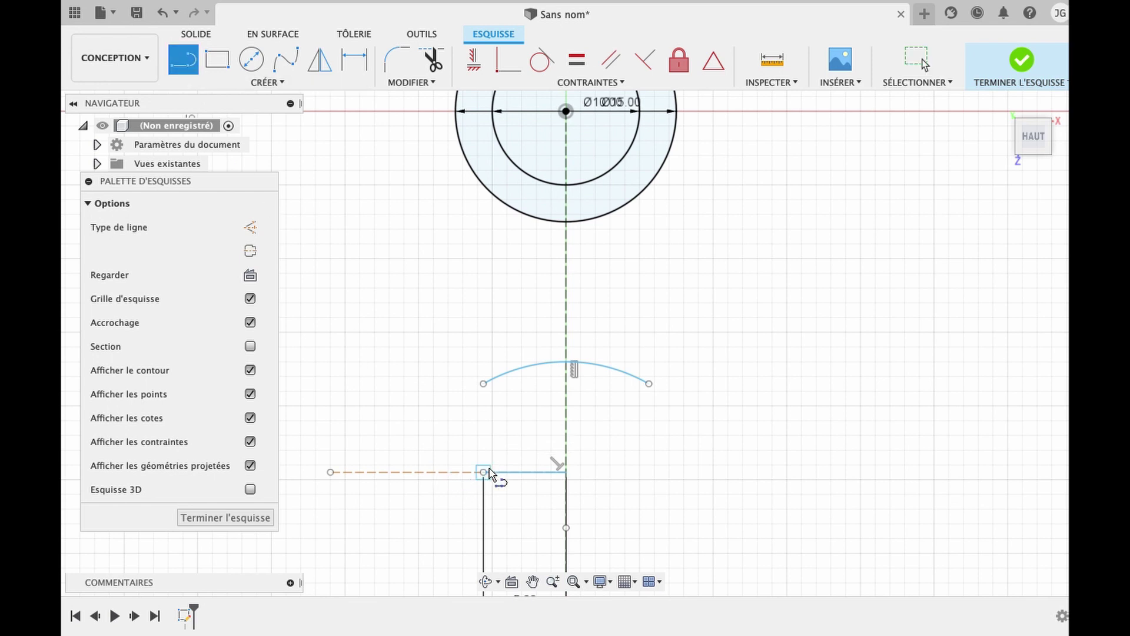
pyautogui.click(483, 472)
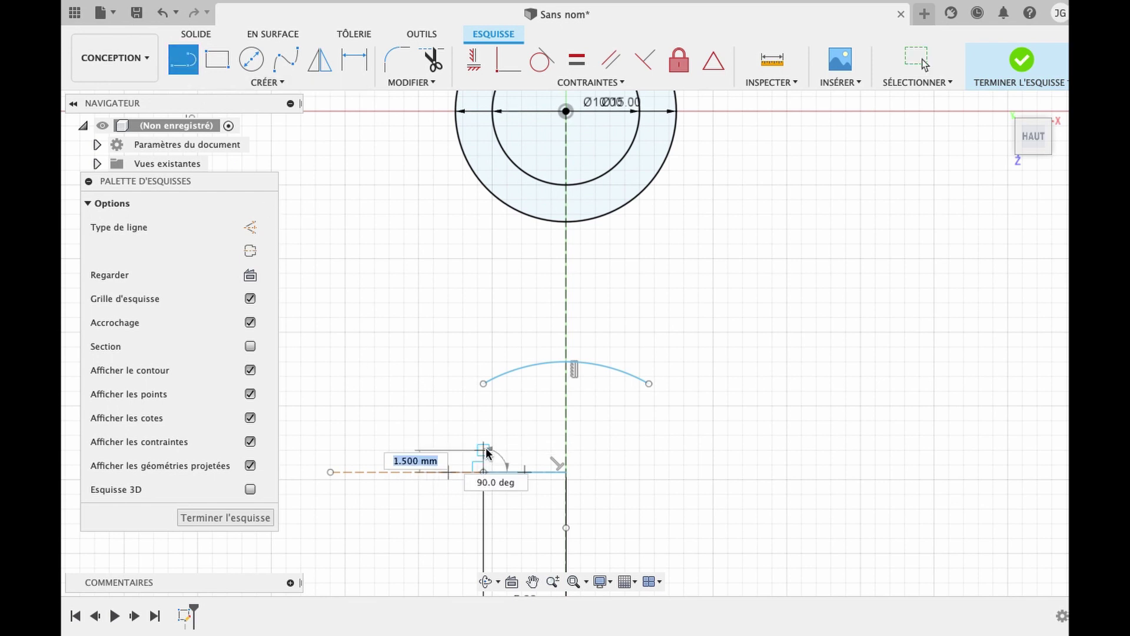
pyautogui.write('2')
pyautogui.press('Return')
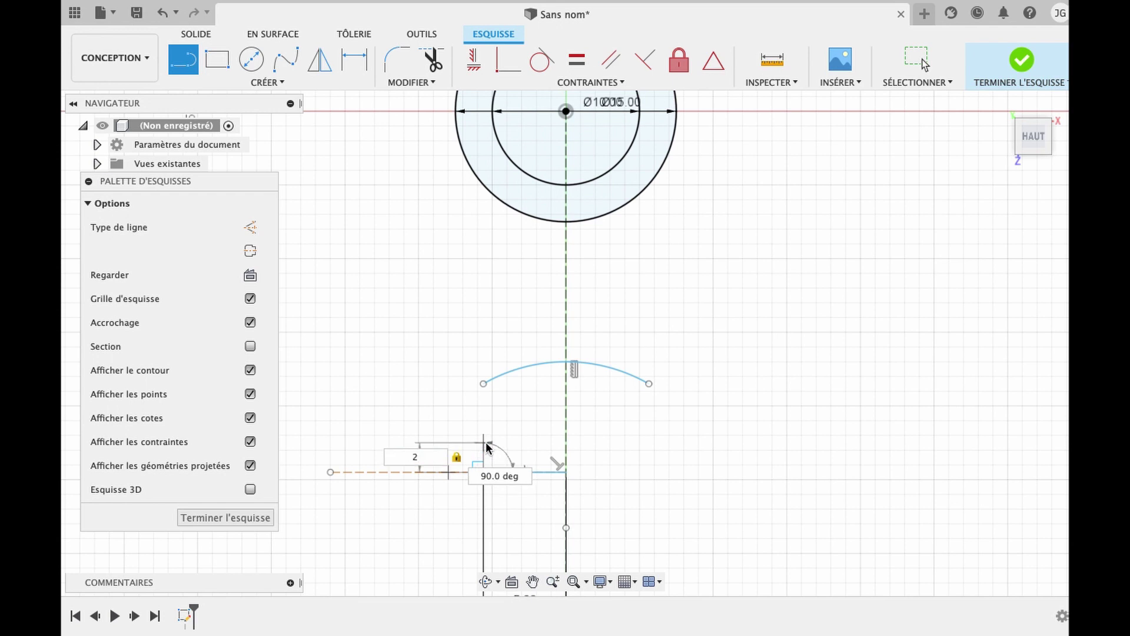
pyautogui.press('Escape')
# Draw a 3 mm step left from its top, then a vertical line up to arc height
pyautogui.click(183, 59)
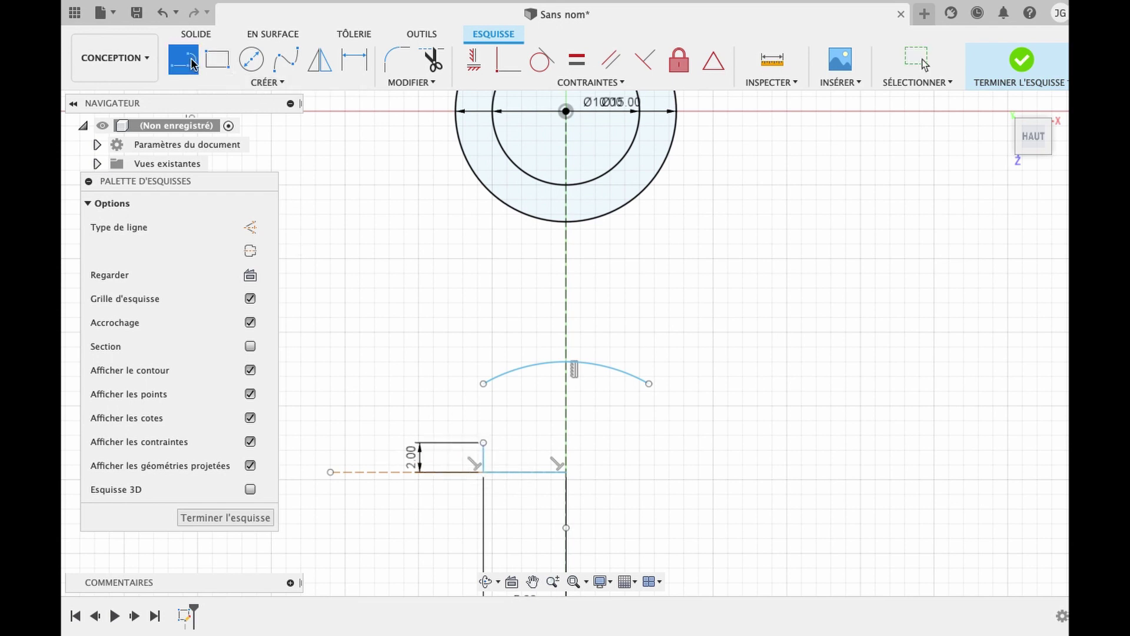
pyautogui.click(484, 443)
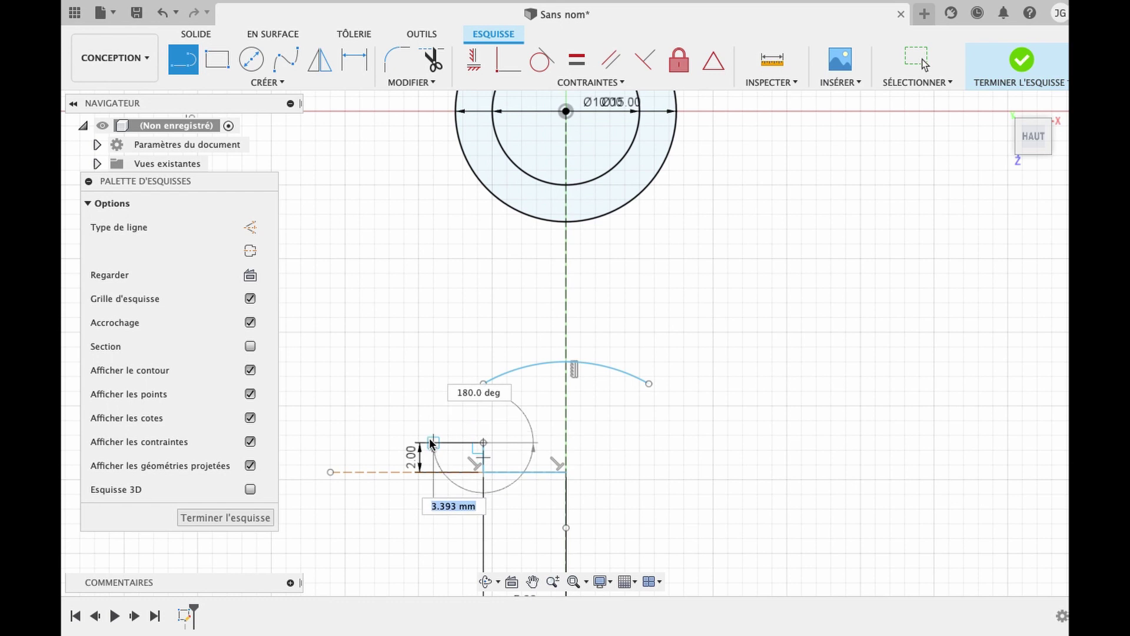
pyautogui.write('3')
pyautogui.press('Return')
pyautogui.press('Escape')
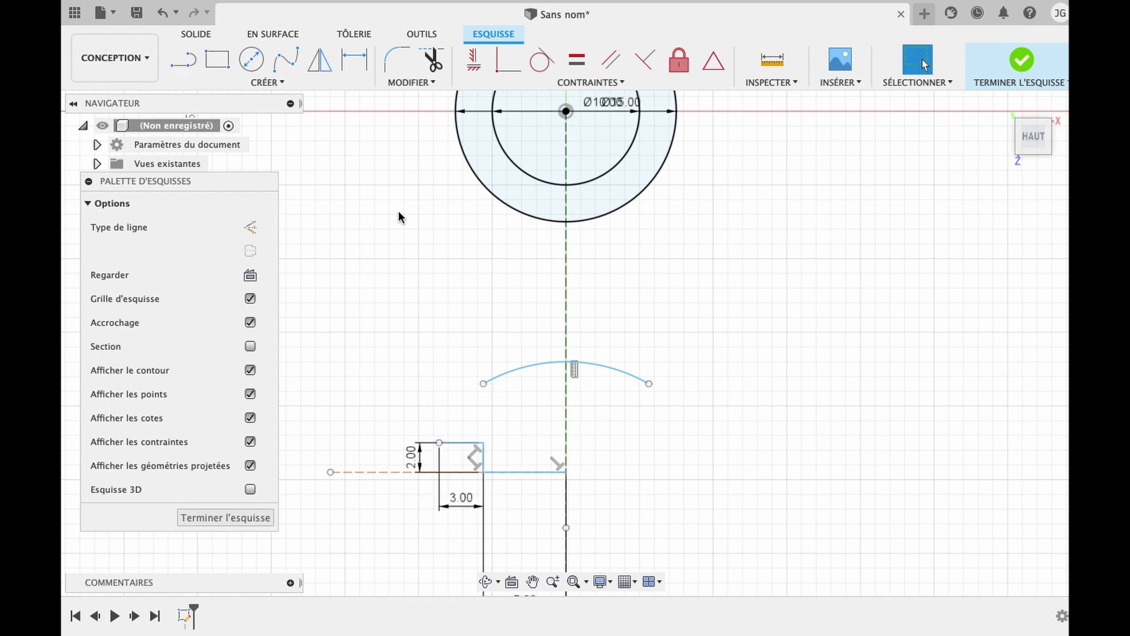
pyautogui.click(195, 60)
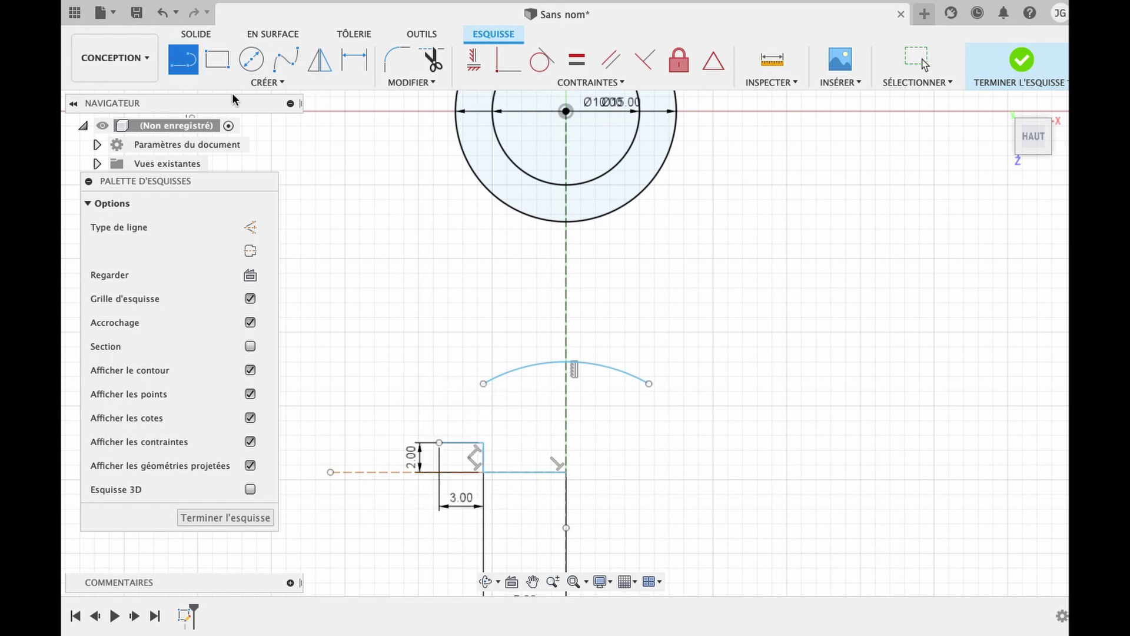
pyautogui.click(440, 443)
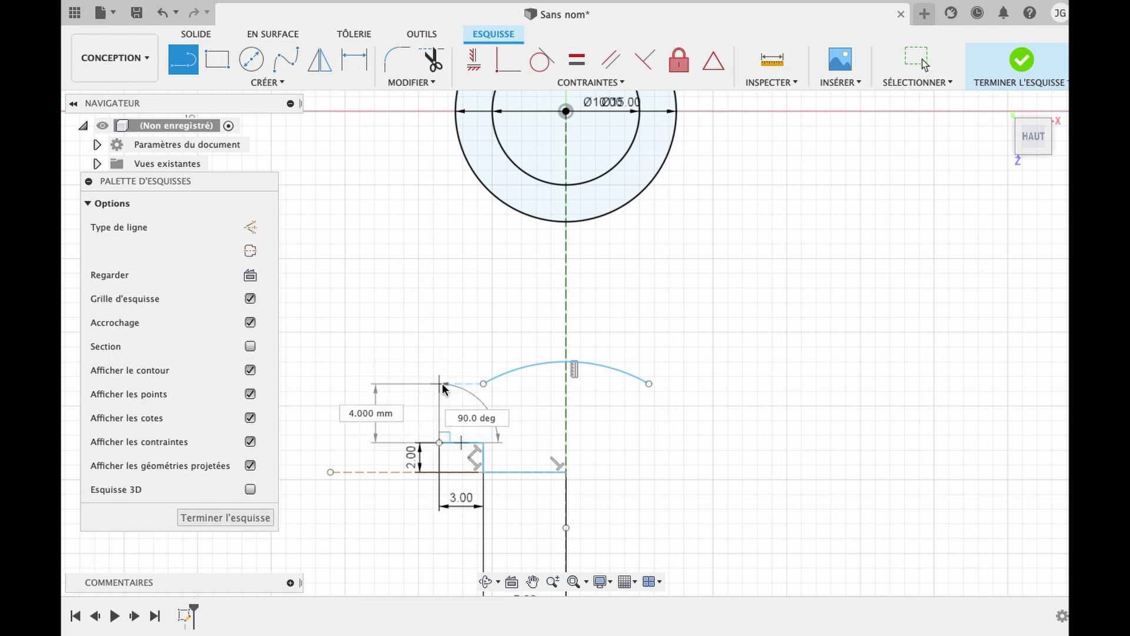
pyautogui.click(441, 384)
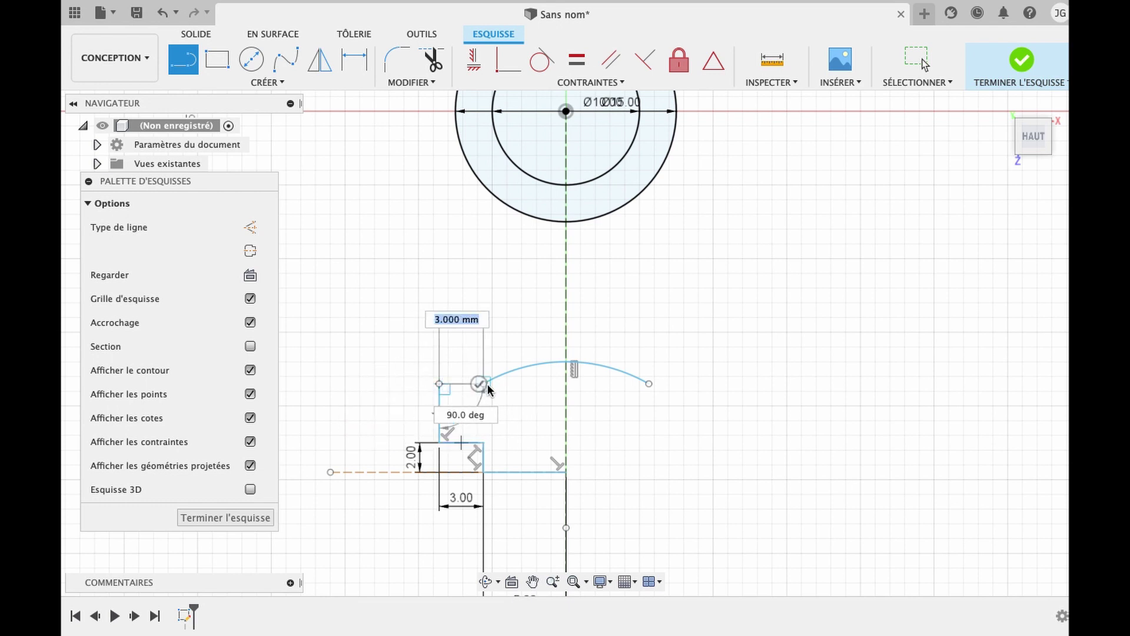
pyautogui.press('Escape')
pyautogui.click(193, 62)
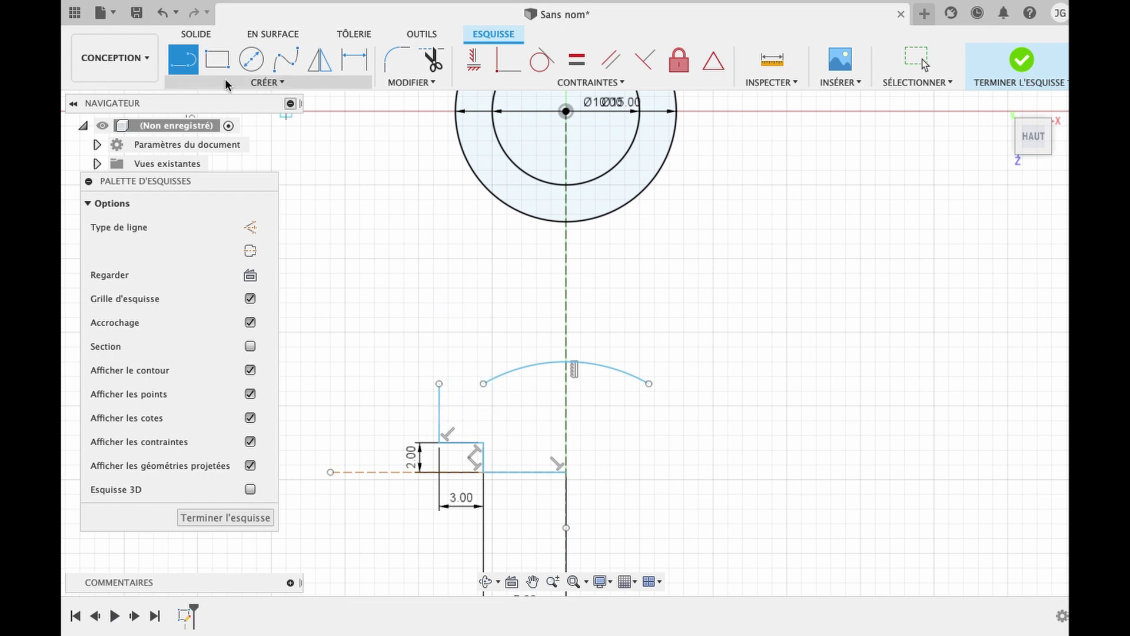
# Connect the arc's left end to the vertical line and change the 3.00 step to 2 mm
pyautogui.click(483, 383)
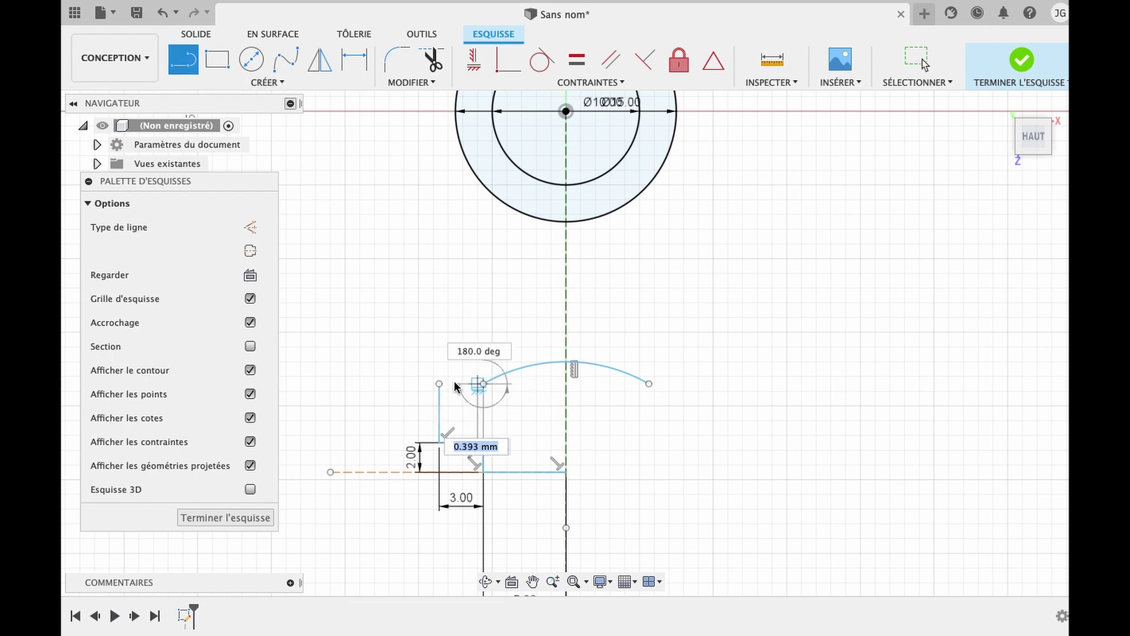
pyautogui.click(439, 385)
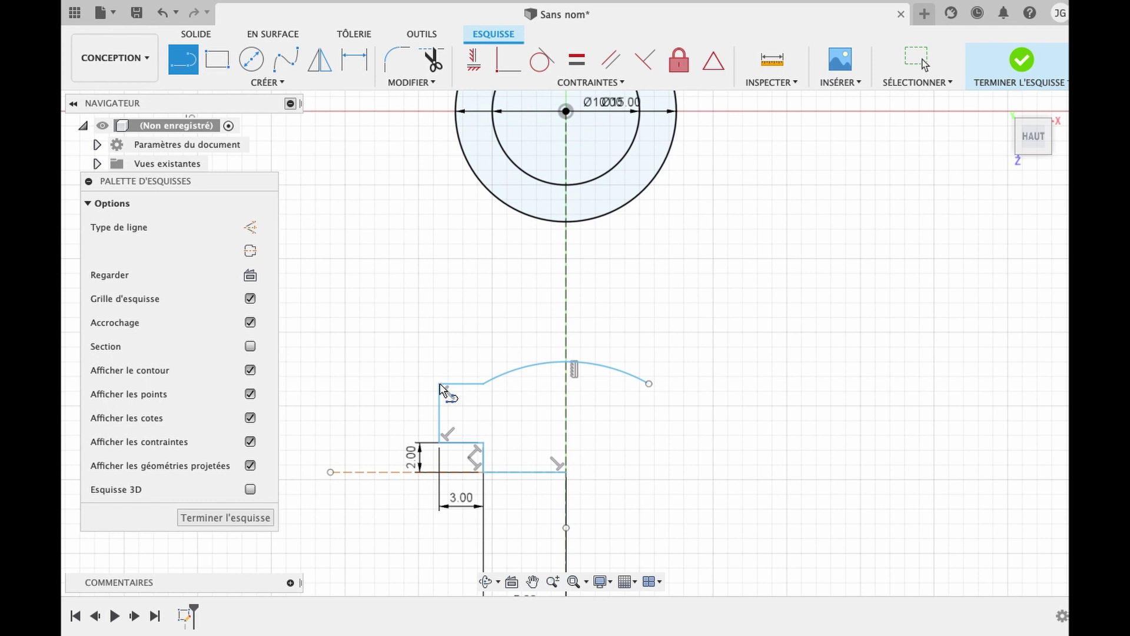
pyautogui.press('Escape')
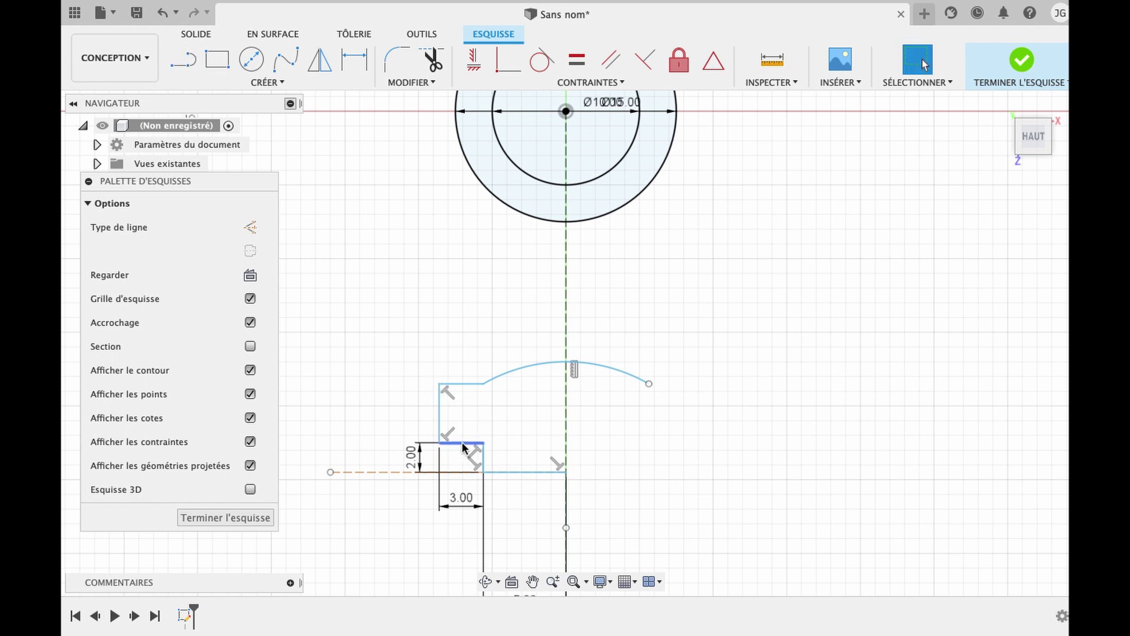
pyautogui.doubleClick(462, 498)
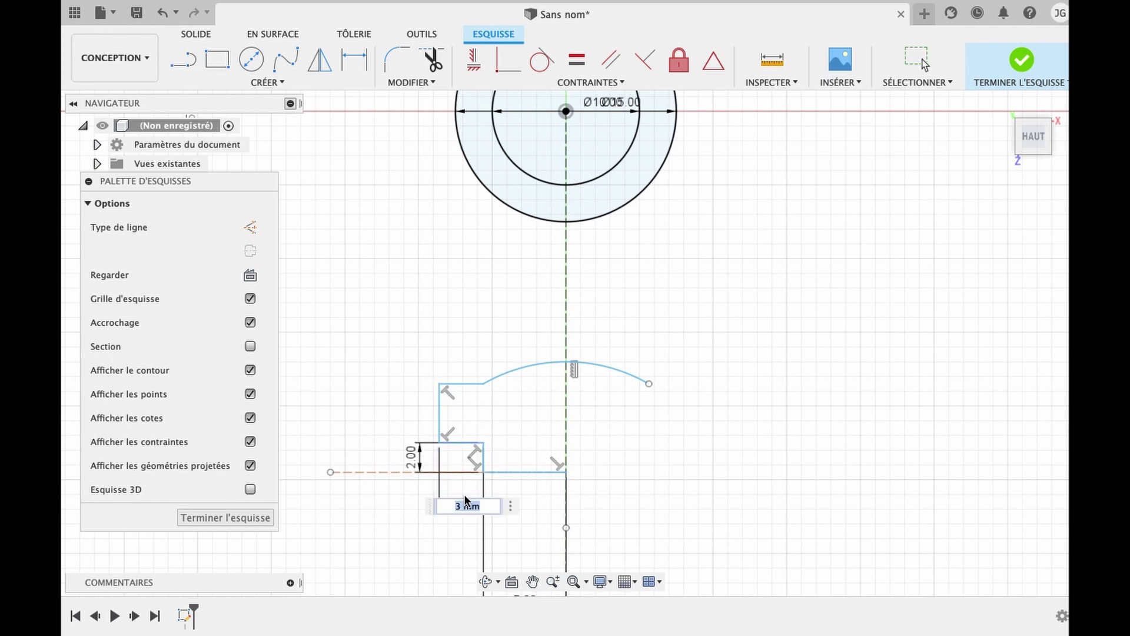
pyautogui.write('2')
pyautogui.press('Return')
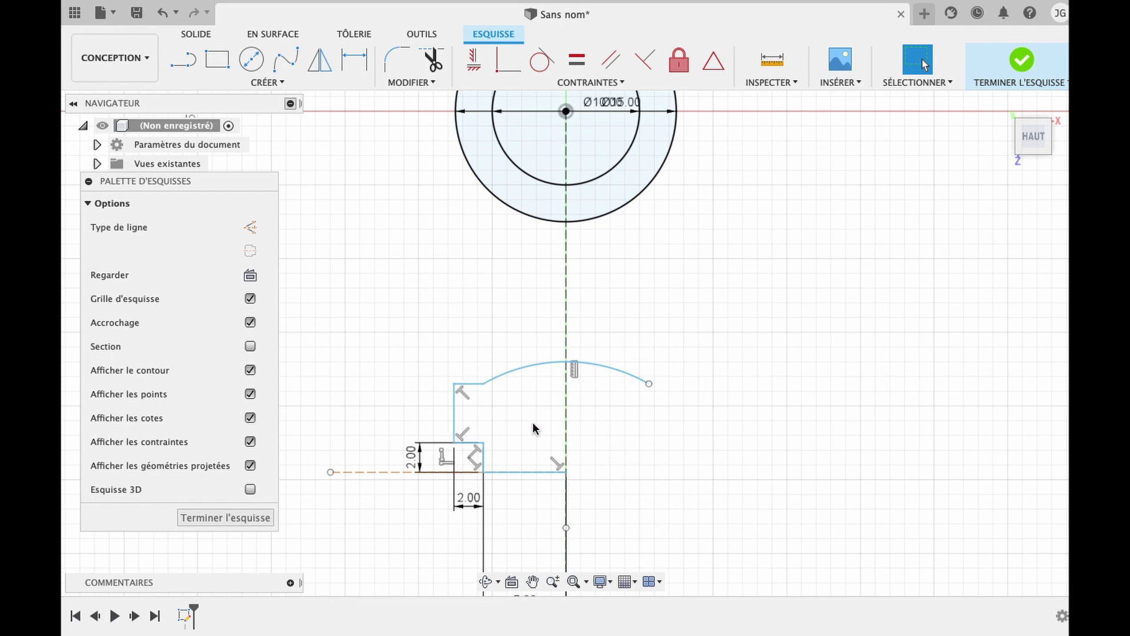
pyautogui.click(521, 472)
pyautogui.press('Escape')
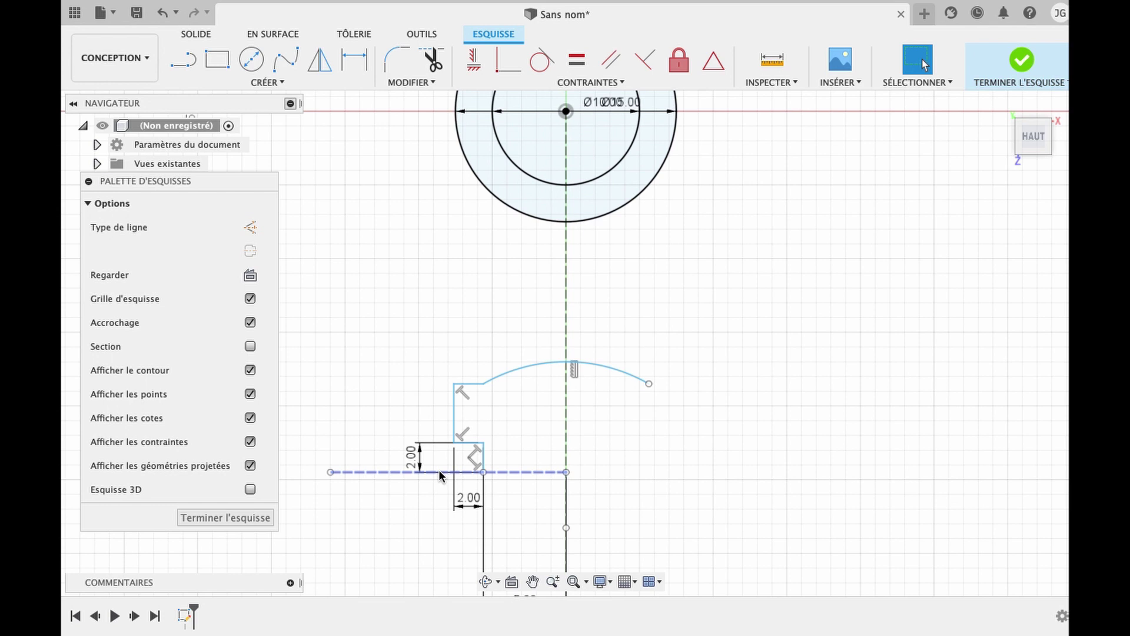
# Draw the base strip along the construction line with a 2 mm left edge and 6.38 mm top edge
pyautogui.press('l')
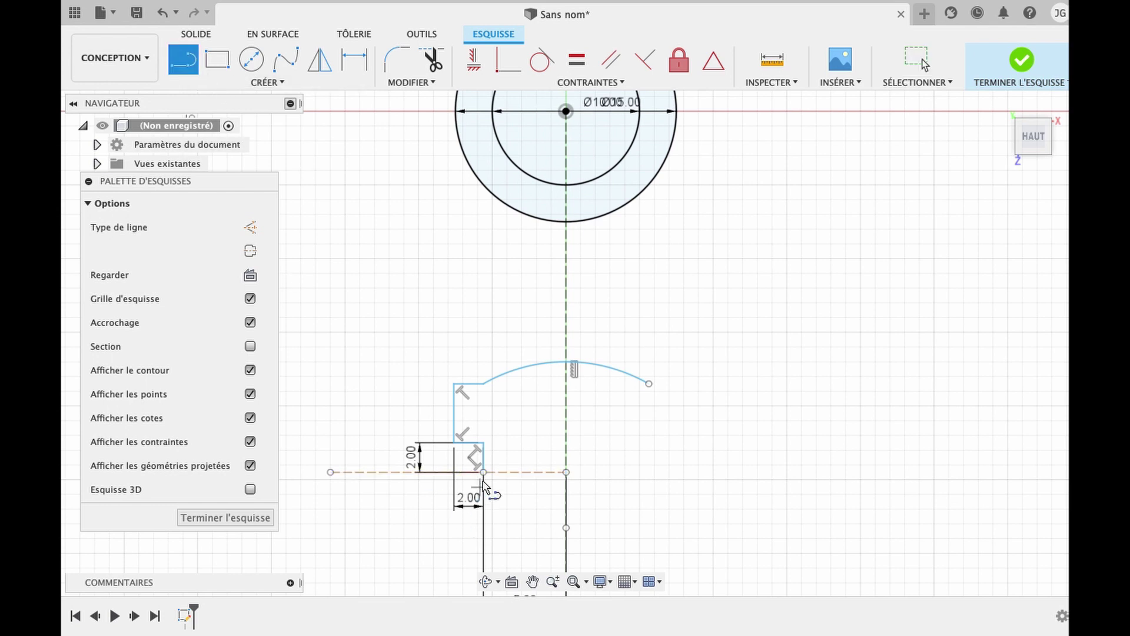
pyautogui.click(483, 471)
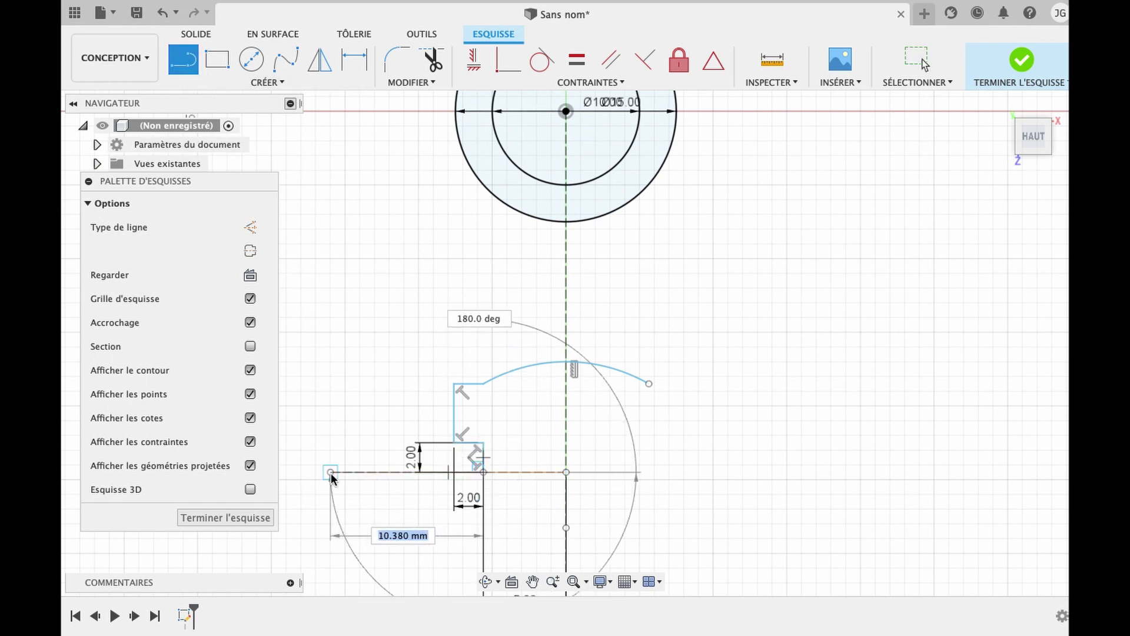
pyautogui.click(331, 472)
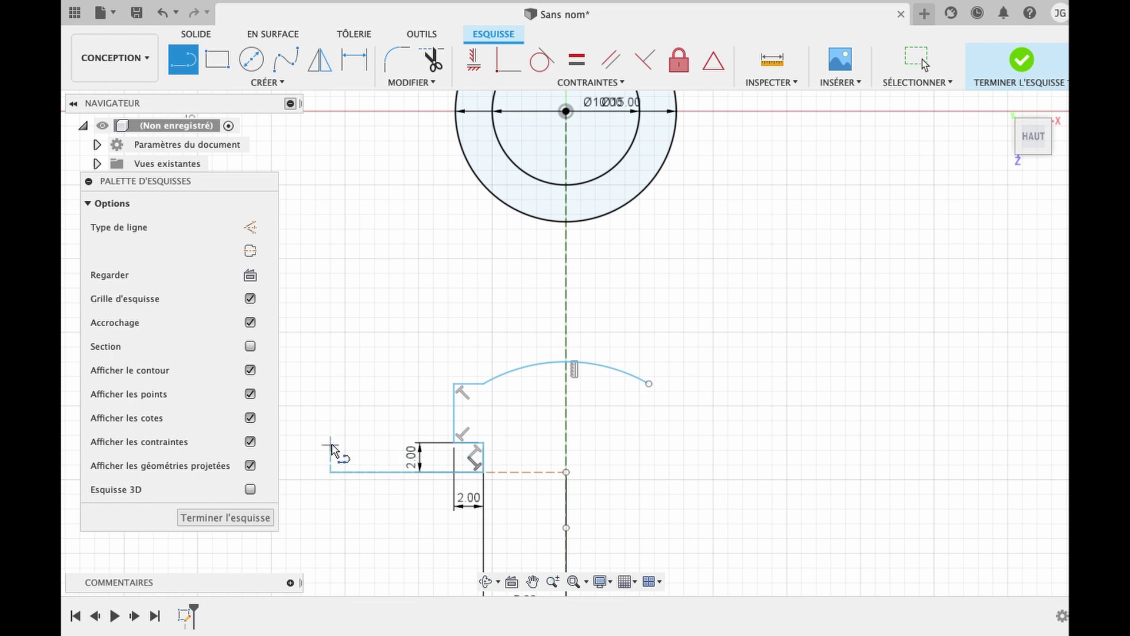
pyautogui.click(484, 442)
pyautogui.press('Escape')
pyautogui.click(331, 472)
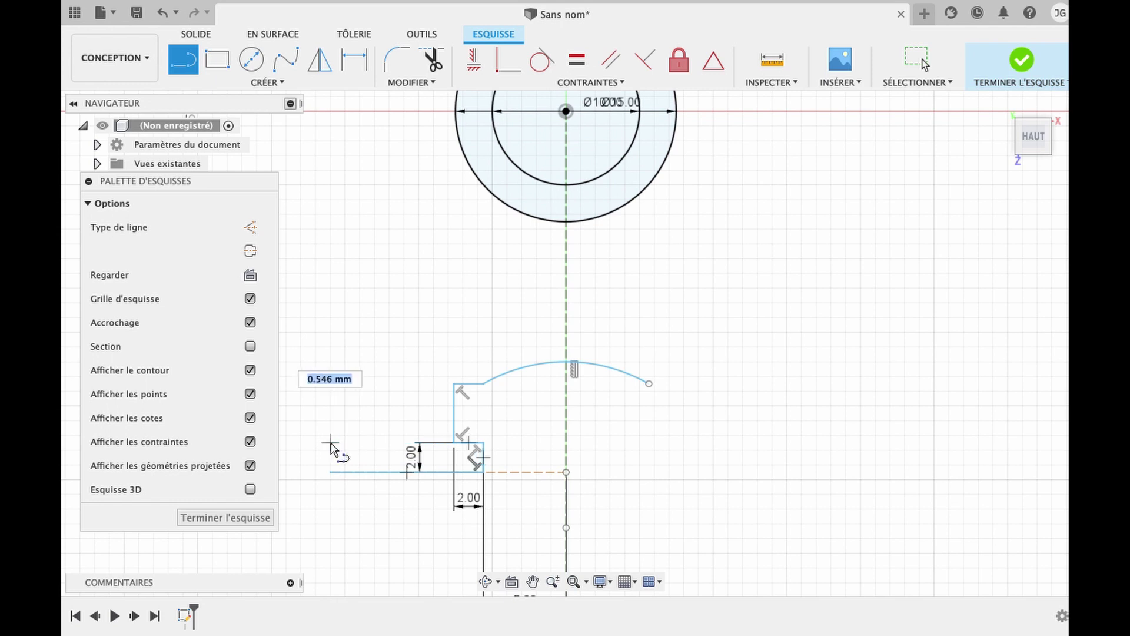
pyautogui.click(331, 442)
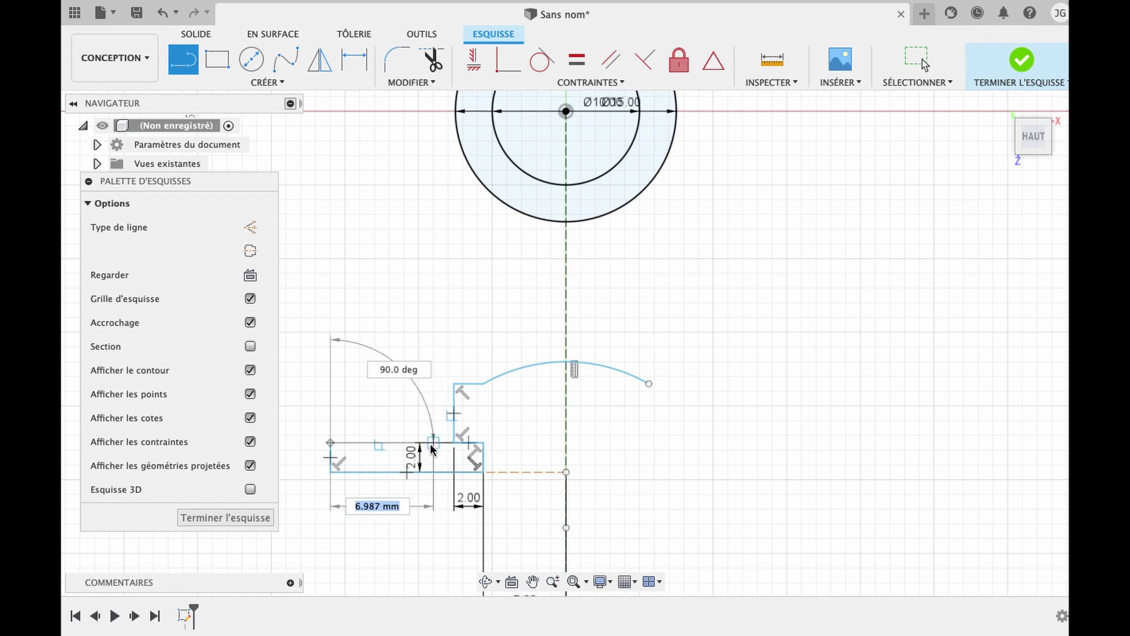
pyautogui.write('6,380')
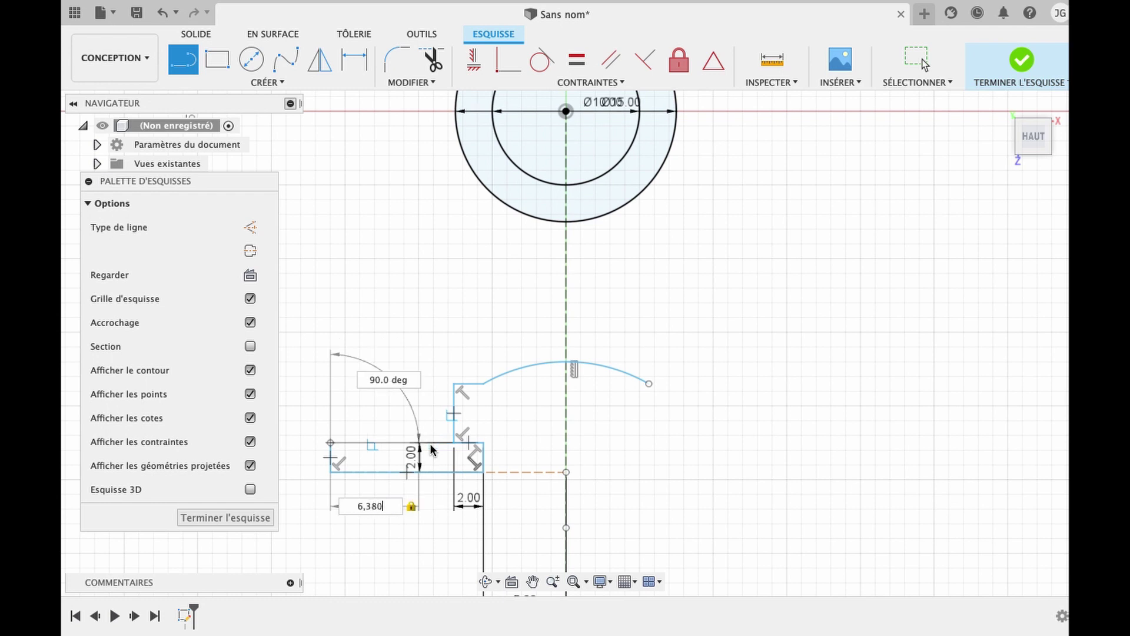
pyautogui.press('Return')
pyautogui.press('Escape')
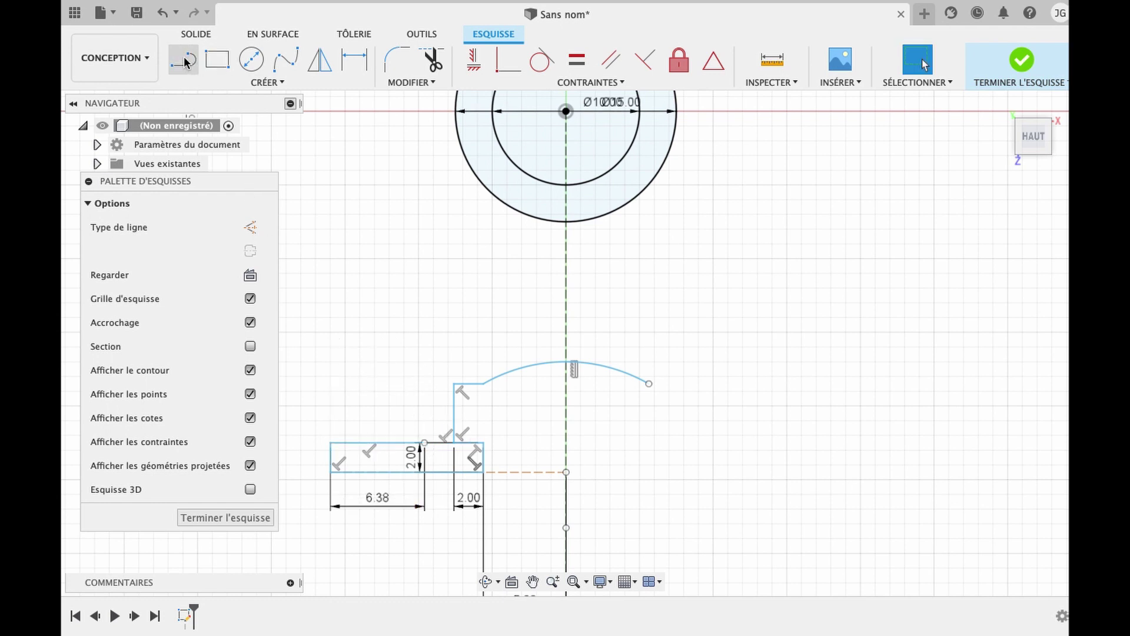
pyautogui.click(184, 62)
# Draw a 6 mm upright from the 6.38 mm edge's end, capped by a 4 mm line to the right
pyautogui.click(424, 442)
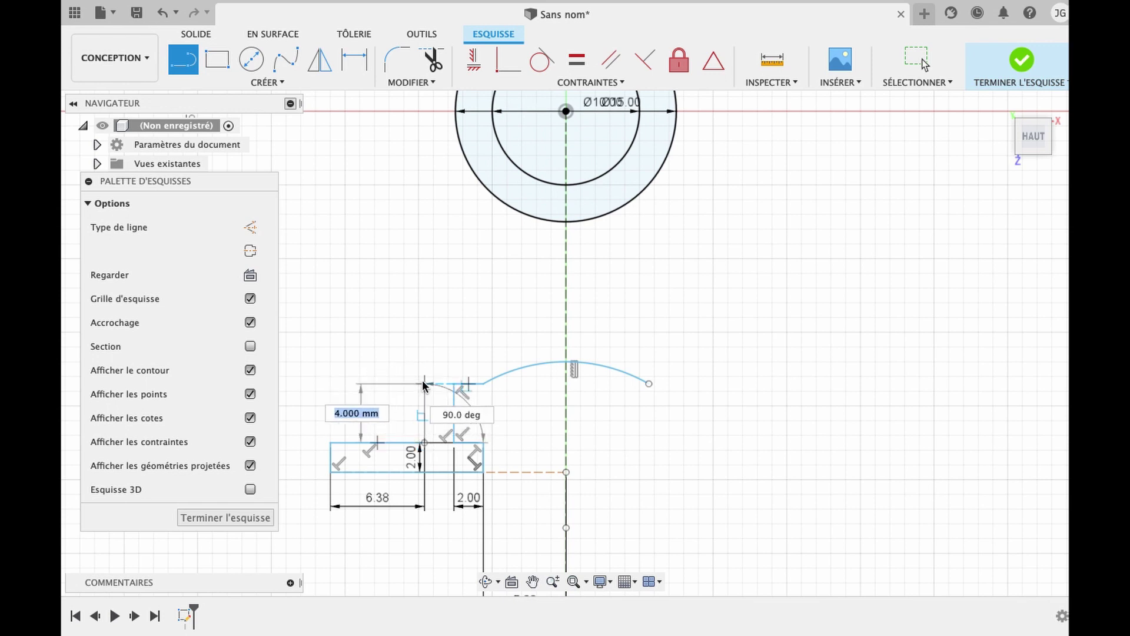
pyautogui.write('6')
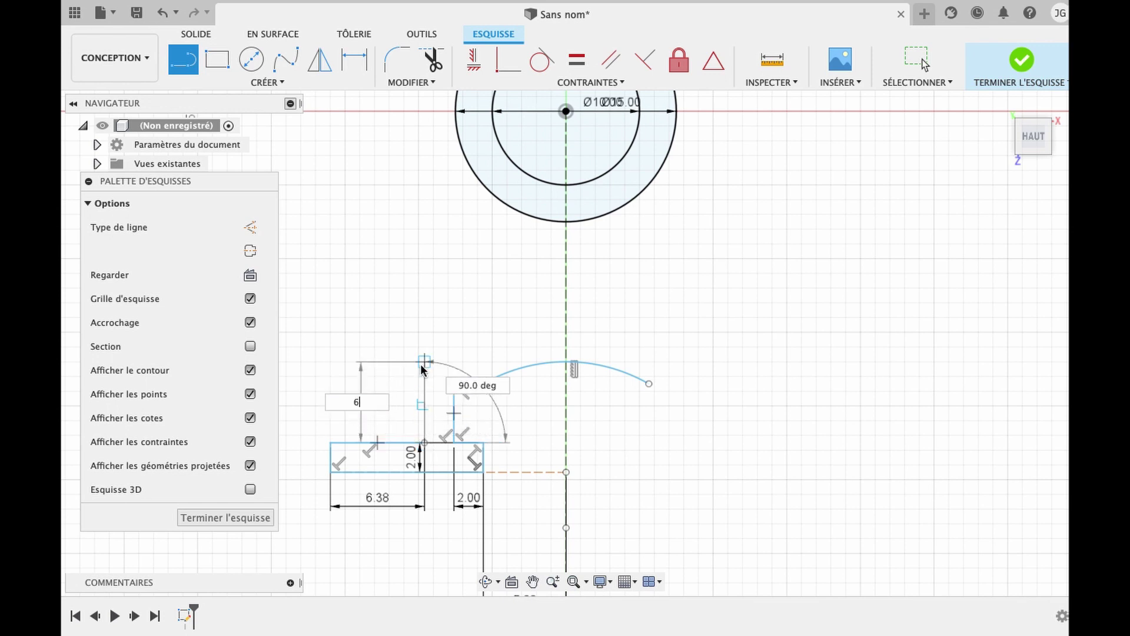
pyautogui.press('Return')
pyautogui.press('Escape')
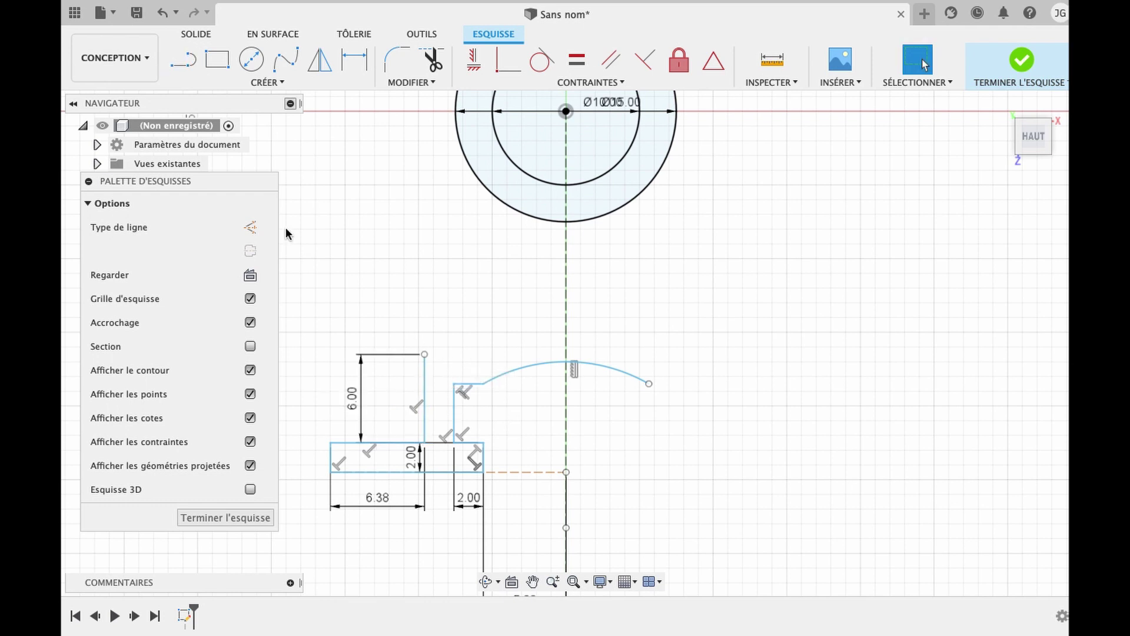
pyautogui.click(183, 59)
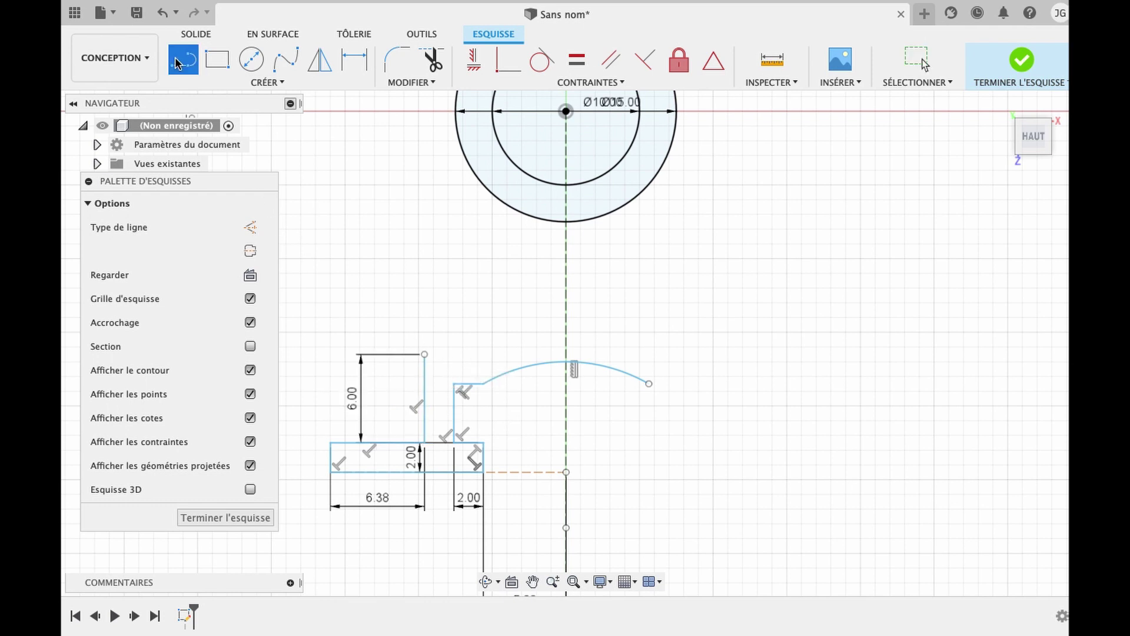
pyautogui.click(423, 355)
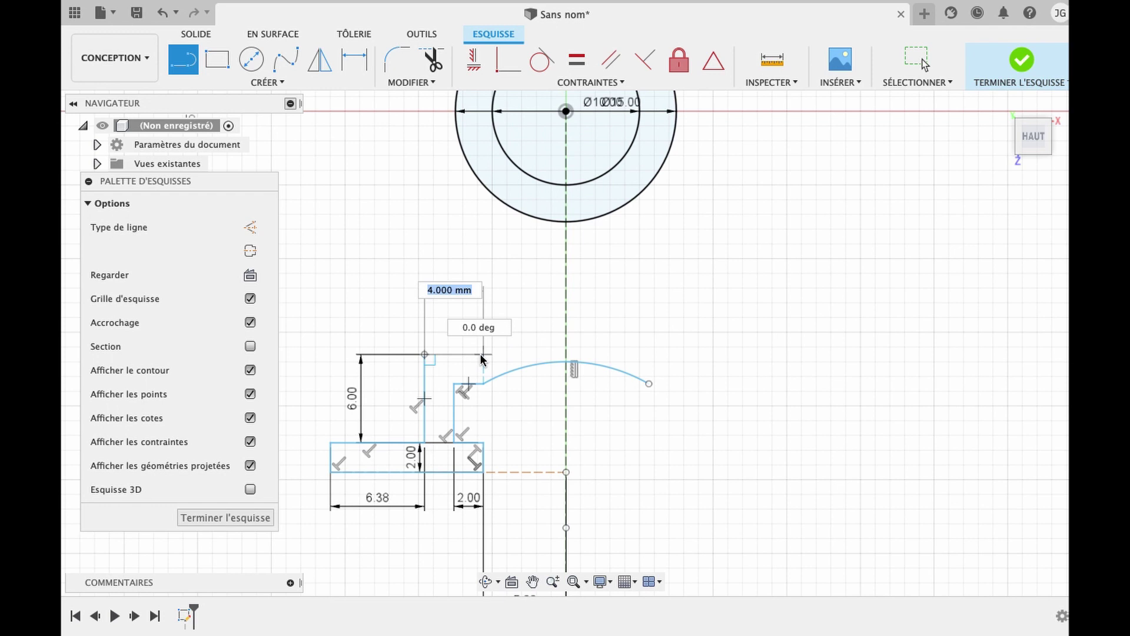
pyautogui.click(480, 356)
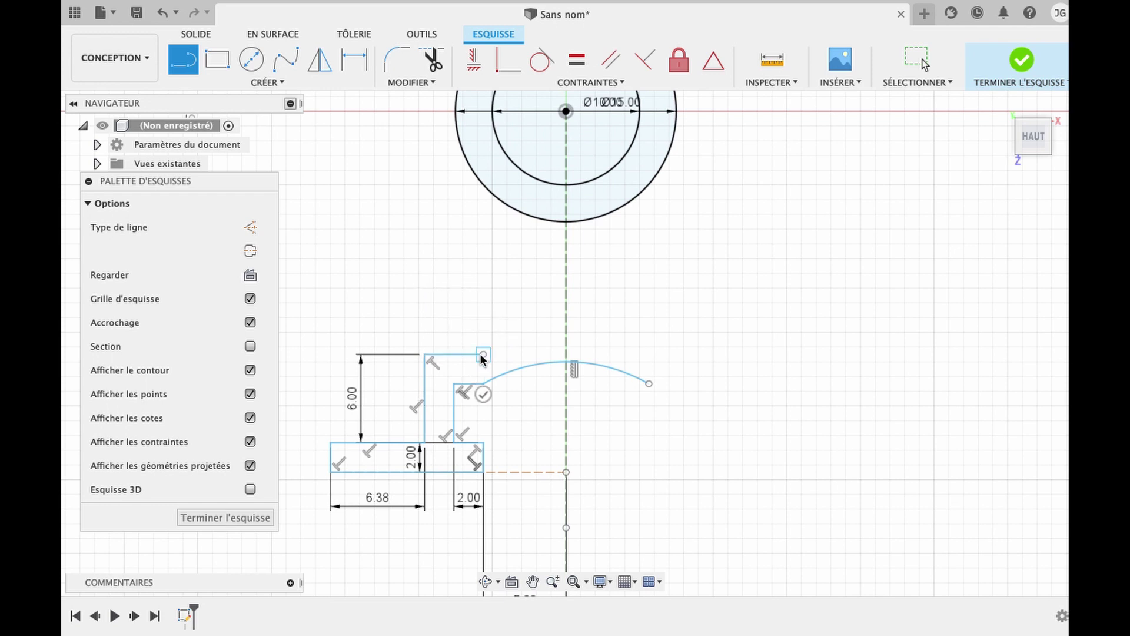
pyautogui.press('Escape')
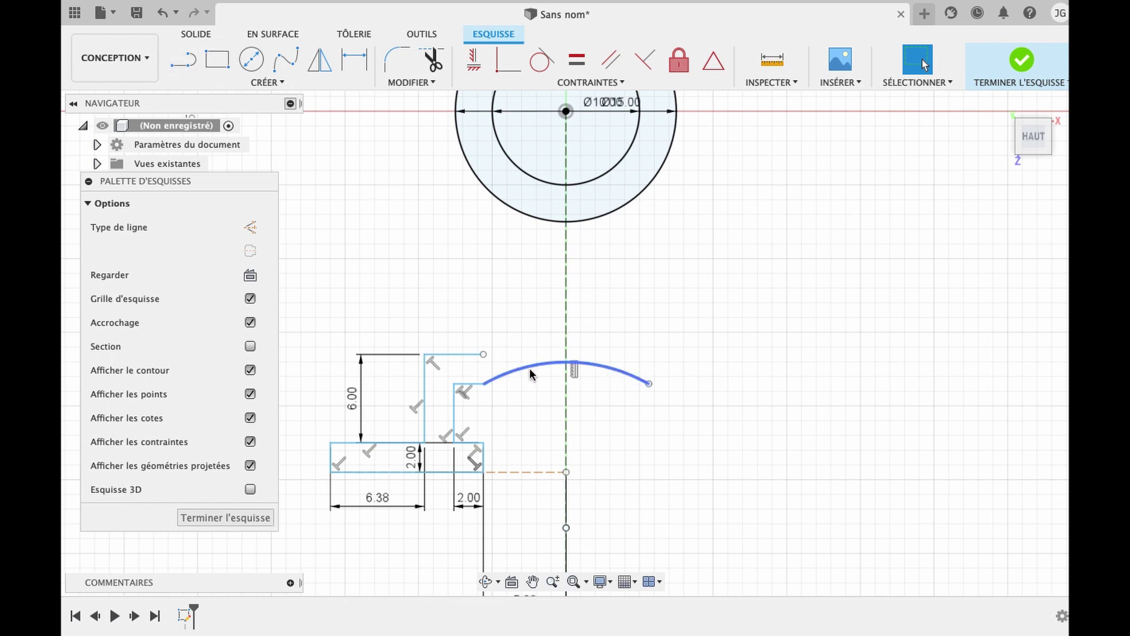
# Mirror the 4 mm top line, 6 mm post, base edges and inner vertical across the centre line
pyautogui.click(450, 355)
pyautogui.keyDown('shift'); pyautogui.click(425, 400); pyautogui.keyUp('shift')
pyautogui.keyDown('shift'); pyautogui.click(376, 442); pyautogui.keyUp('shift')
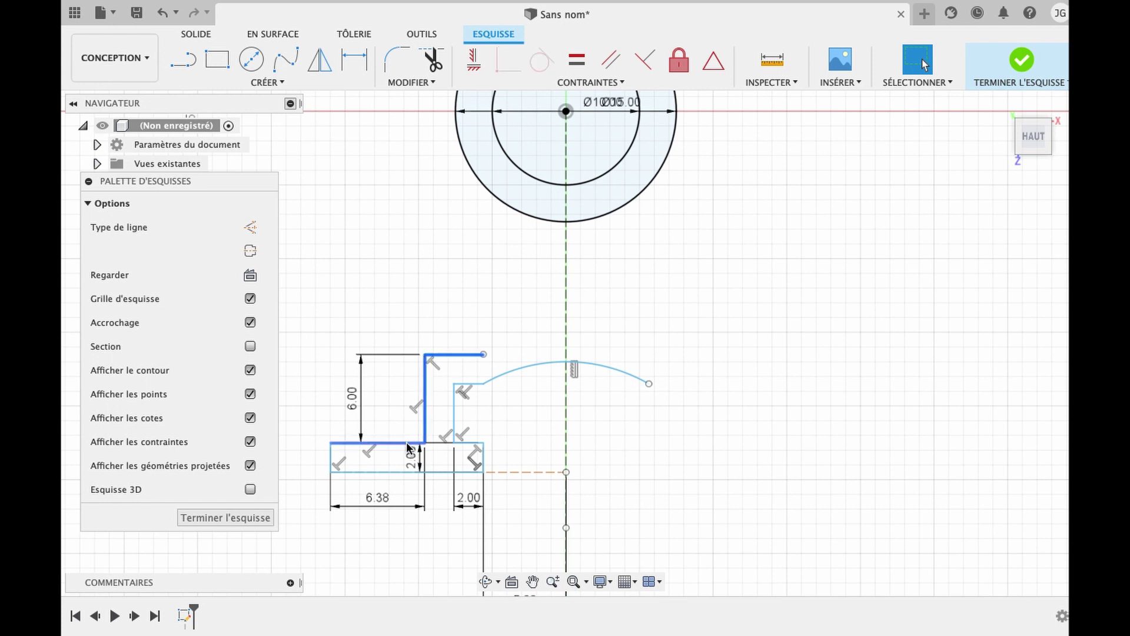
pyautogui.keyDown('shift'); pyautogui.click(358, 472); pyautogui.keyUp('shift')
pyautogui.keyDown('shift'); pyautogui.click(484, 463); pyautogui.keyUp('shift')
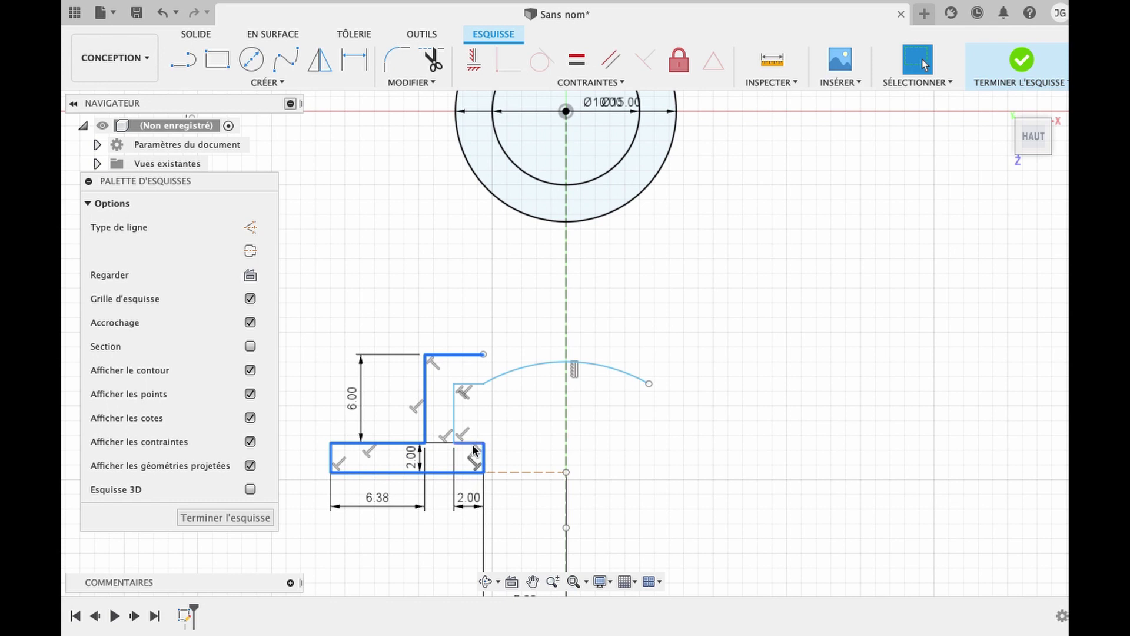
pyautogui.keyDown('shift'); pyautogui.click(454, 415); pyautogui.keyUp('shift')
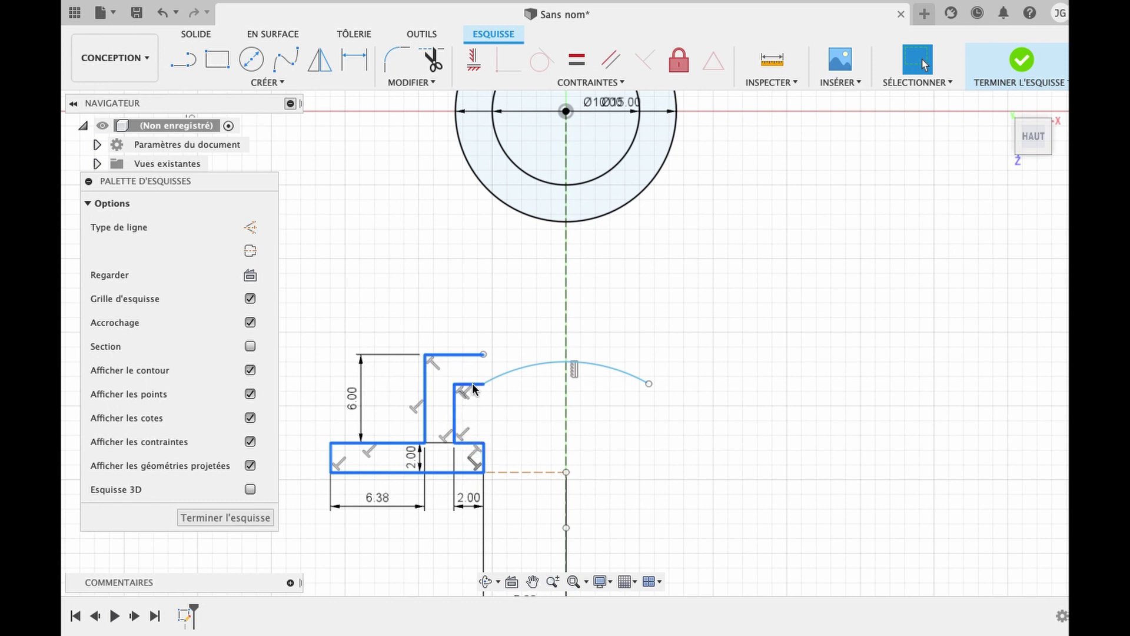
pyautogui.click(320, 61)
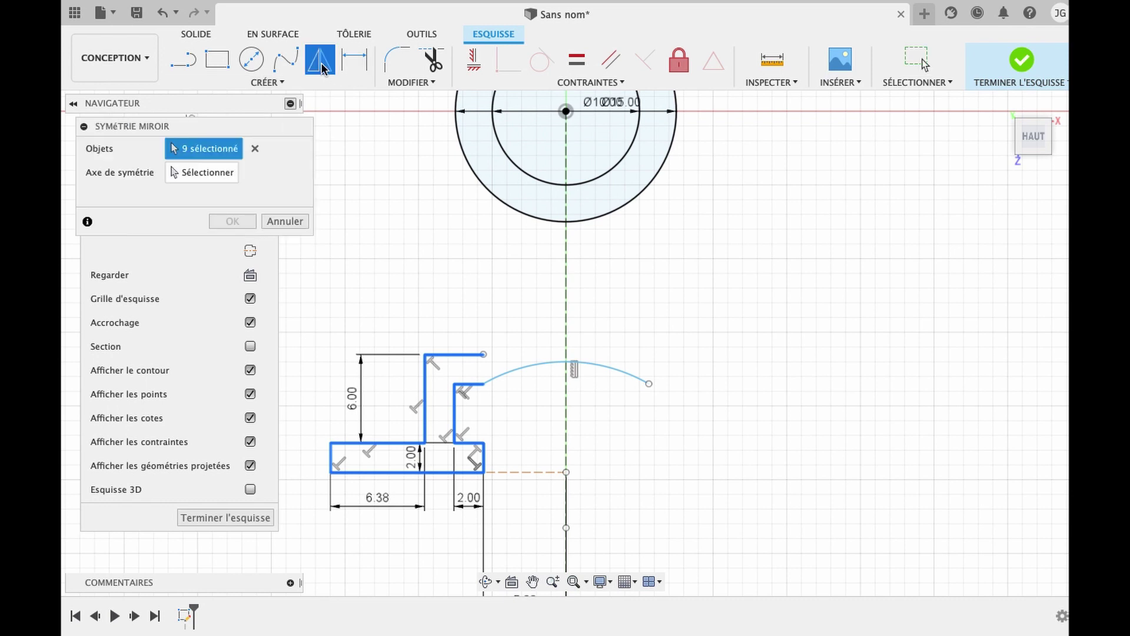
pyautogui.click(225, 172)
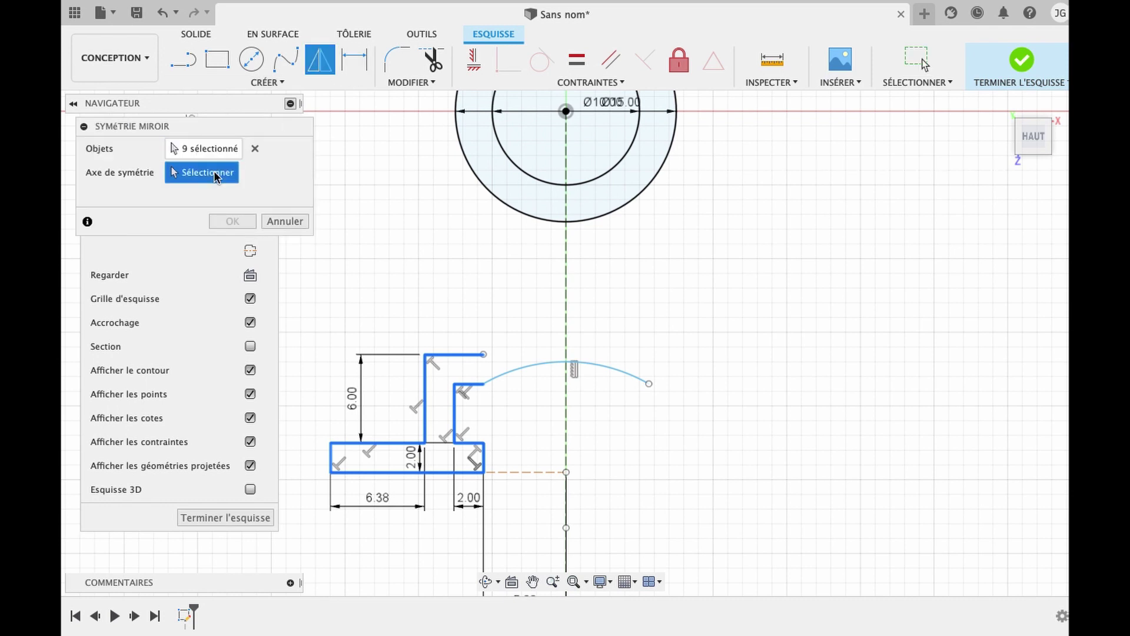
pyautogui.click(566, 435)
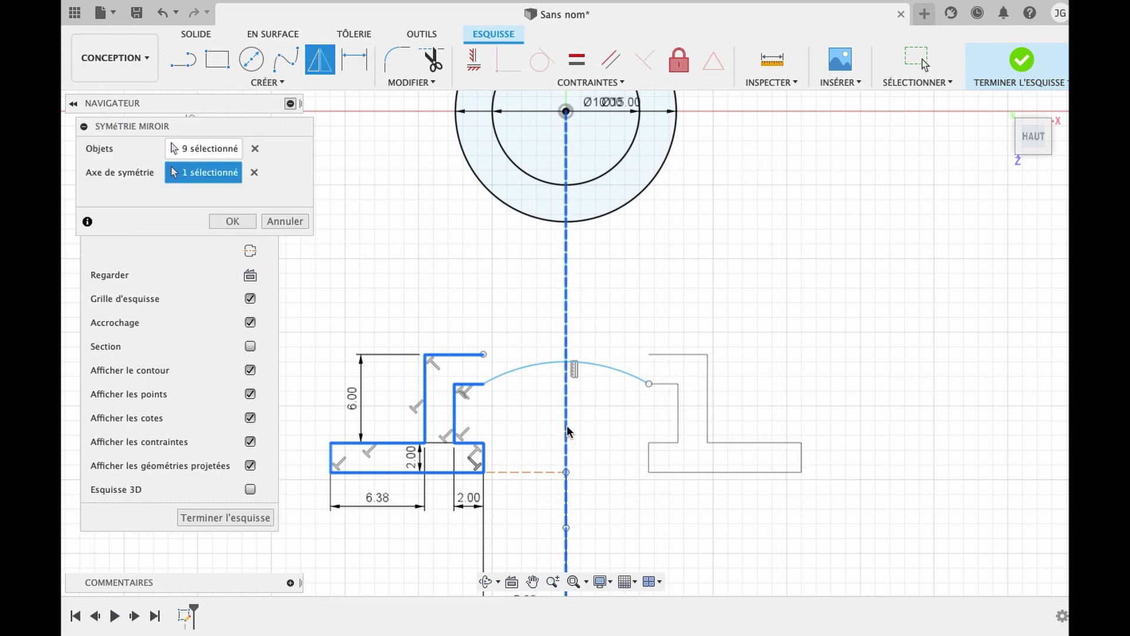
pyautogui.press('Return')
pyautogui.click(511, 349)
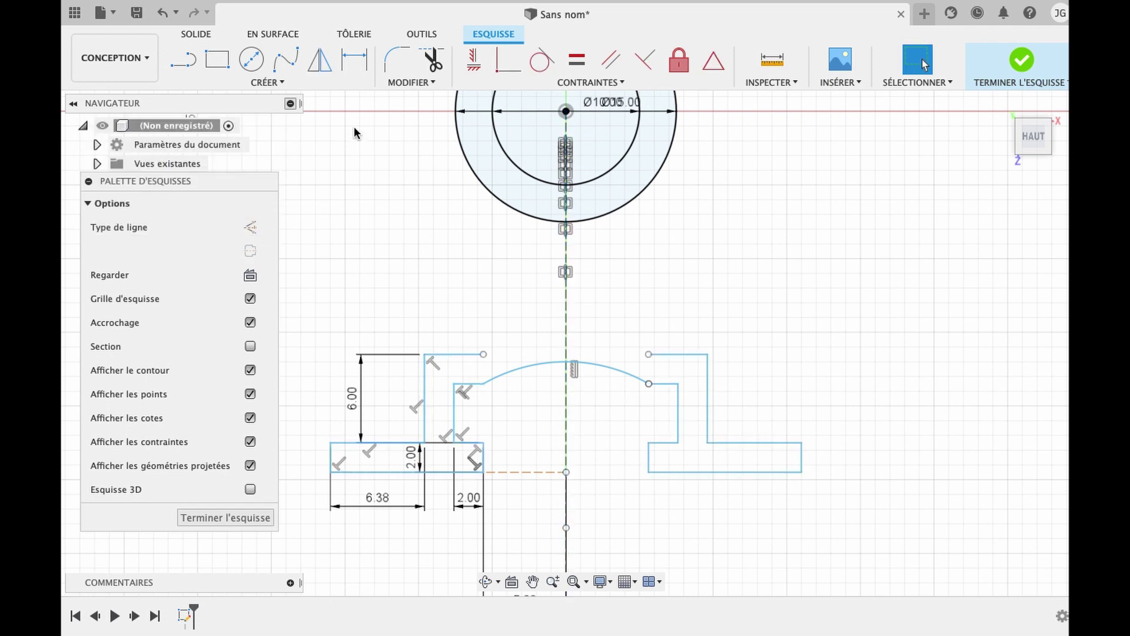
# Draw a three-point arc joining the two upper 4 mm line ends to close the profile
pyautogui.click(211, 82)
pyautogui.moveTo(197, 133)
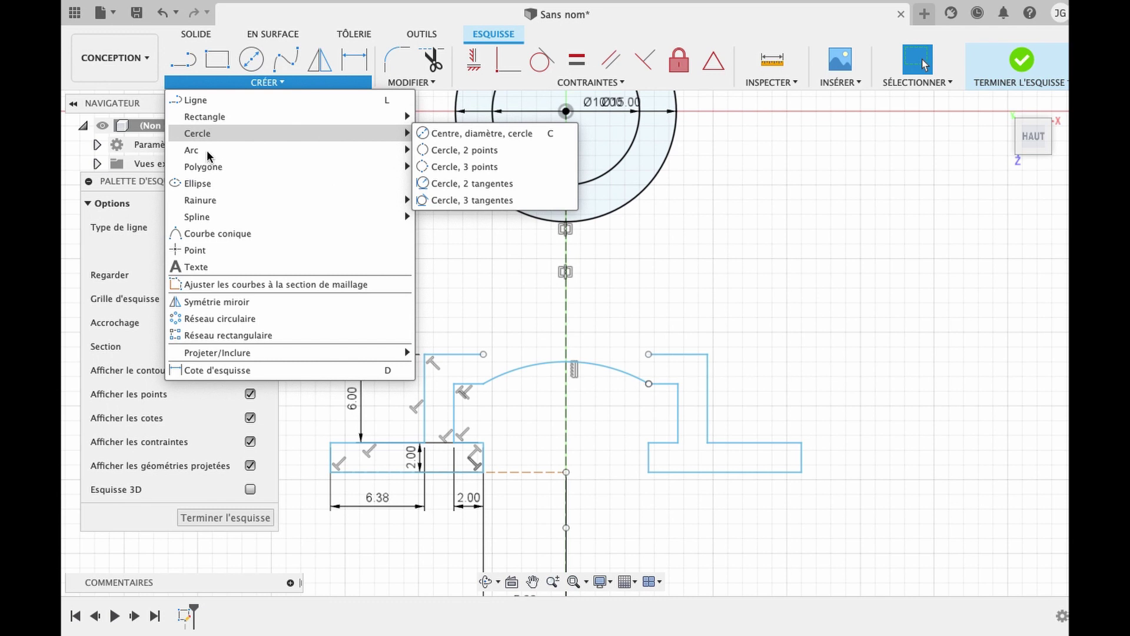
pyautogui.click(468, 150)
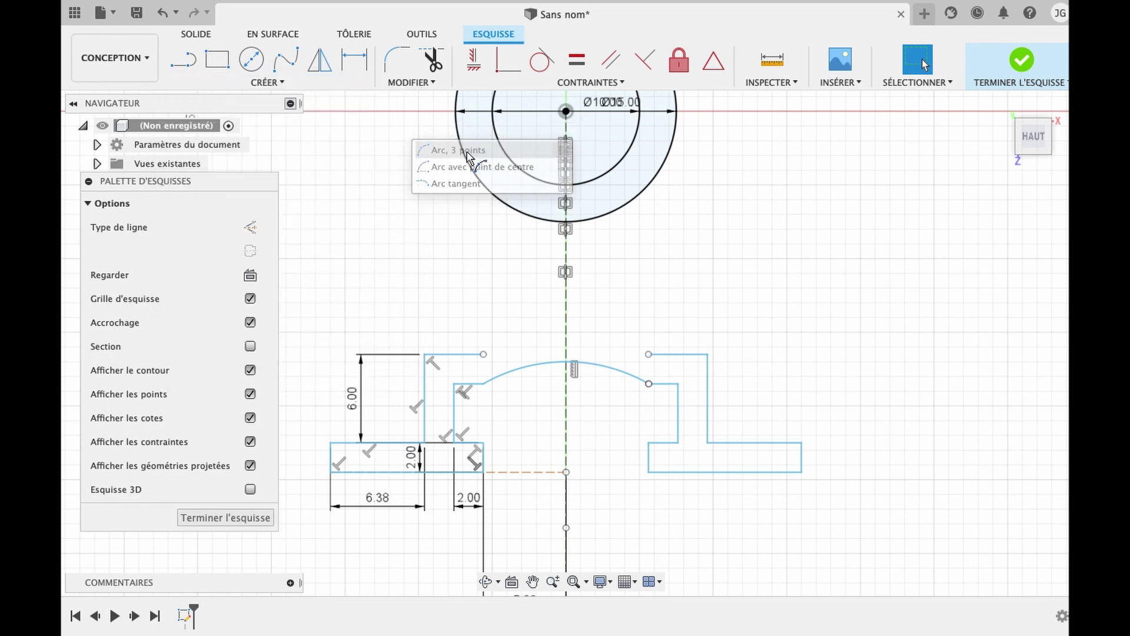
pyautogui.click(484, 354)
pyautogui.click(648, 354)
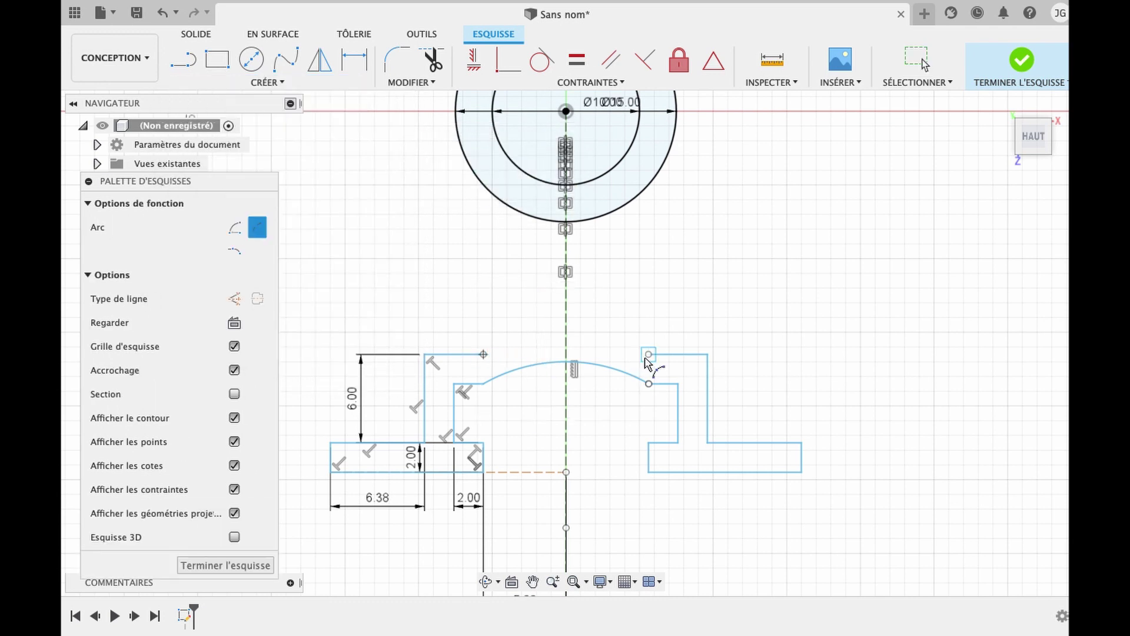
pyautogui.click(567, 333)
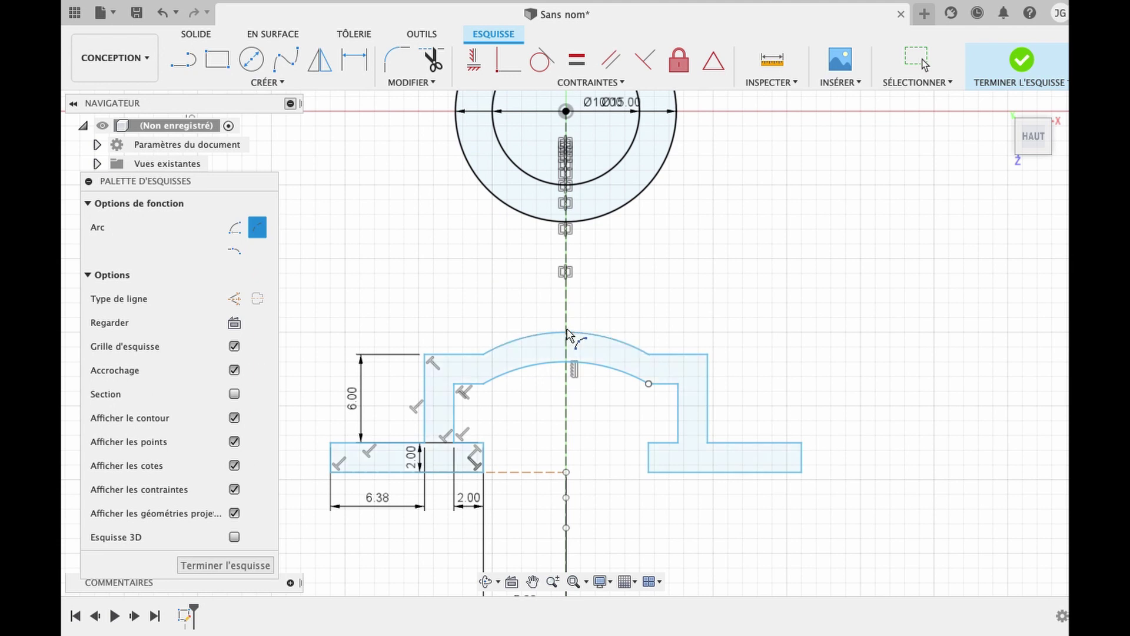
pyautogui.press('Escape')
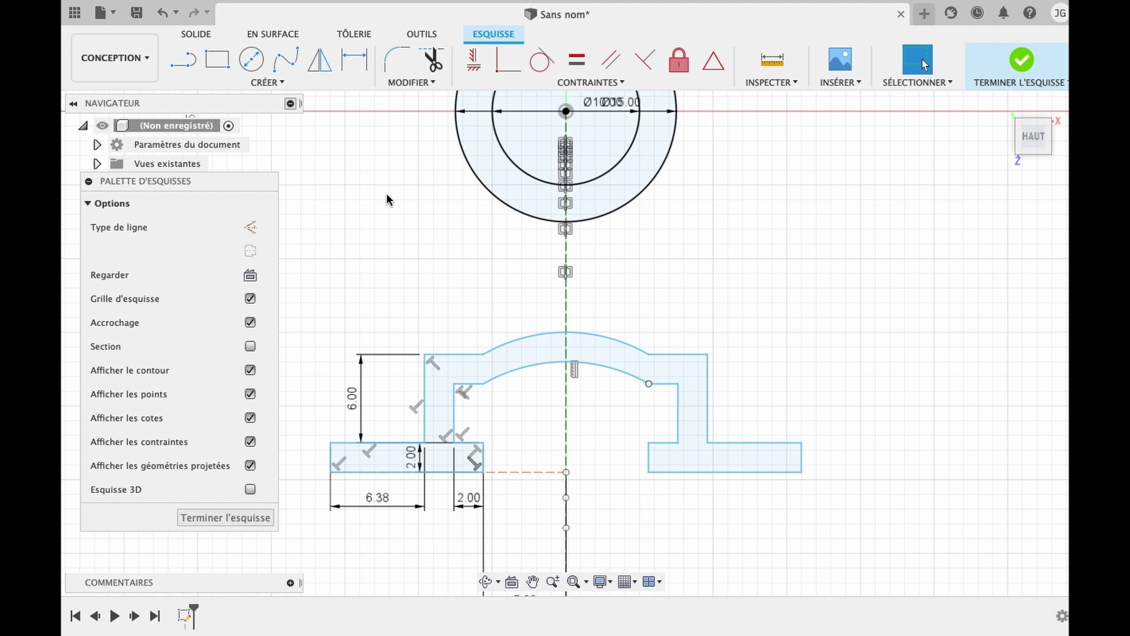
# Extrude the arched bracket profile together with the tube ring 14 mm into solids
pyautogui.click(511, 321)
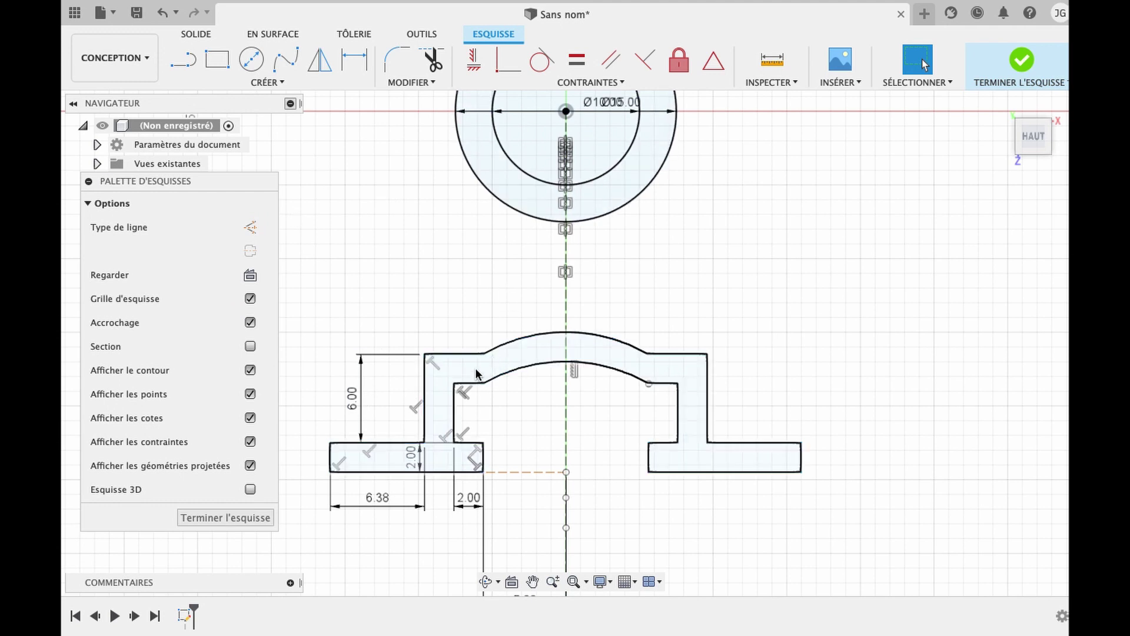
pyautogui.click(475, 367)
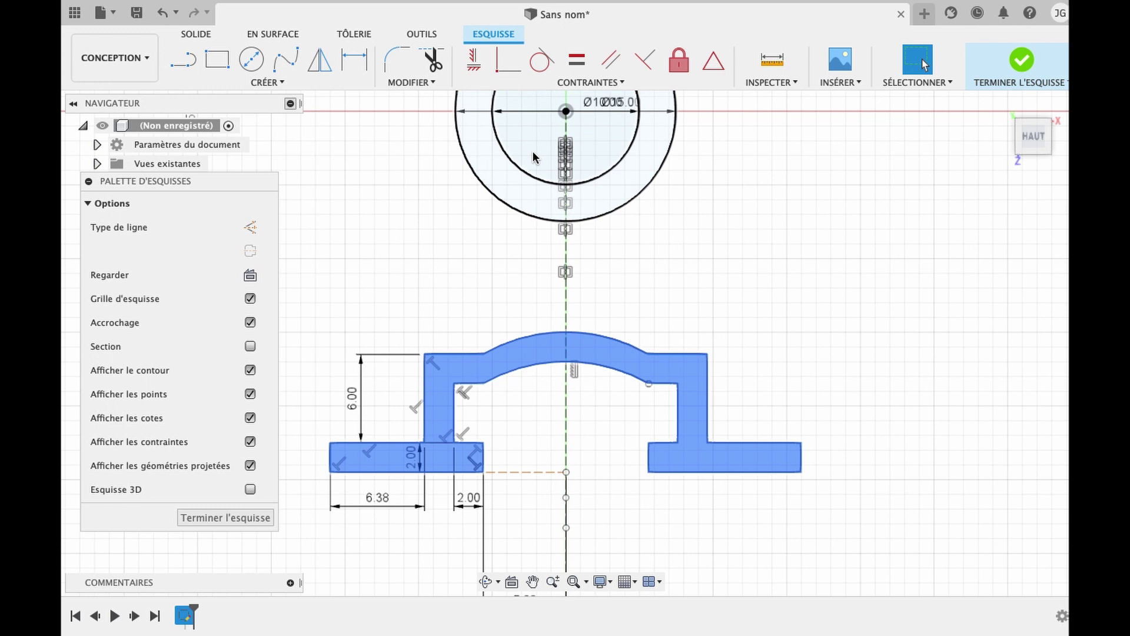
pyautogui.click(514, 183)
pyautogui.write('e')
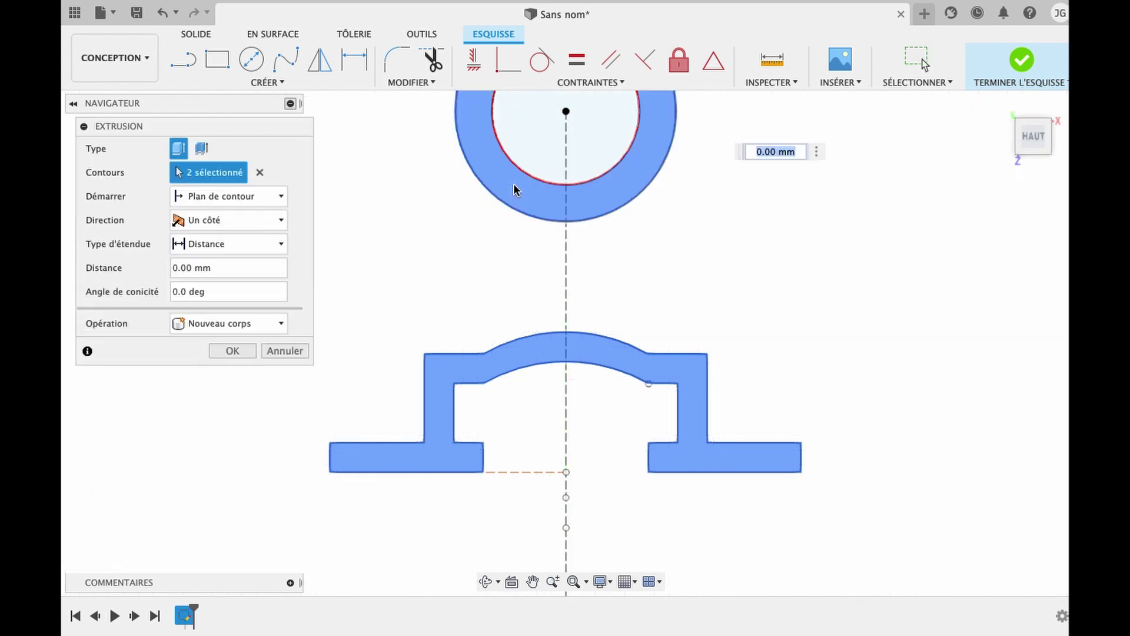
pyautogui.write('14')
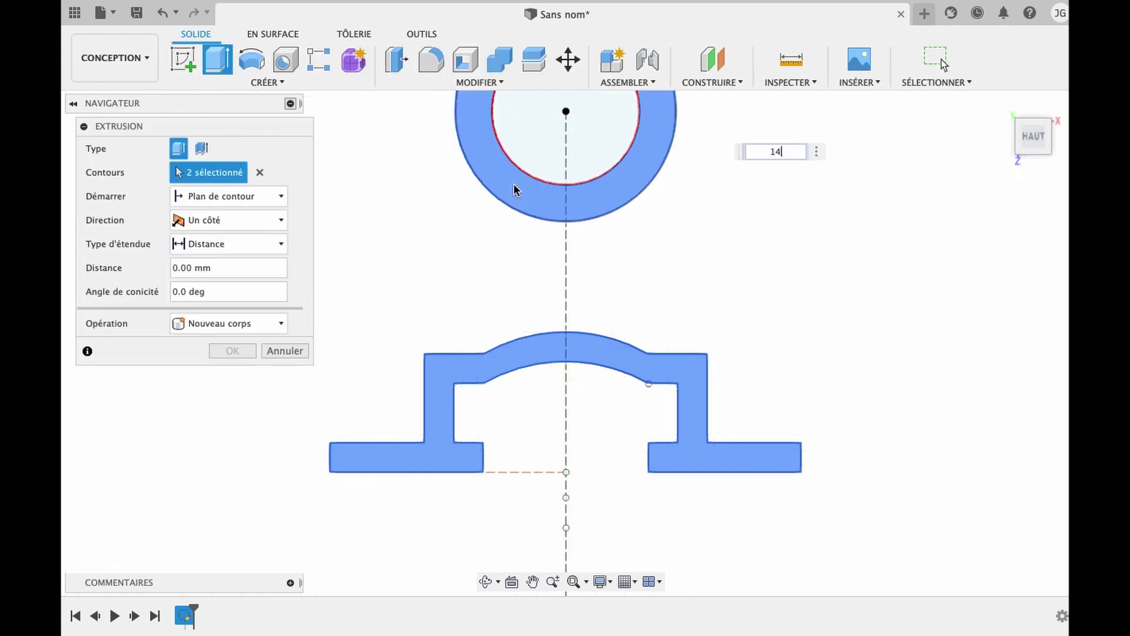
pyautogui.press('Return')
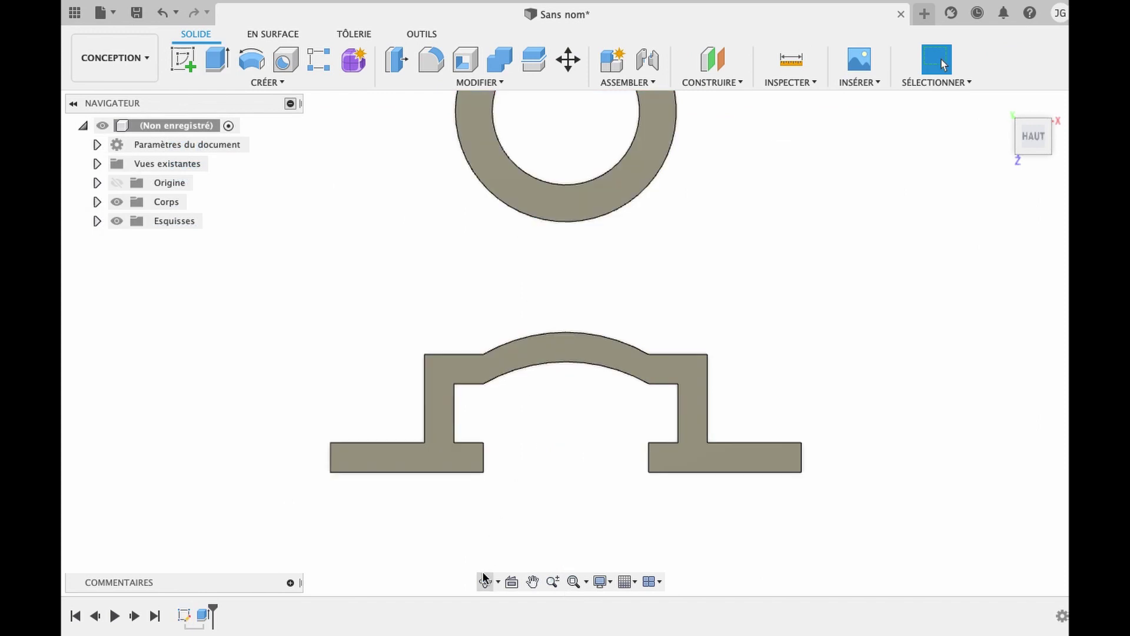
pyautogui.click(484, 578)
pyautogui.moveTo(555, 218)
pyautogui.mouseDown()
pyautogui.moveTo(555, 272)
pyautogui.moveTo(556, 240)
pyautogui.mouseUp()
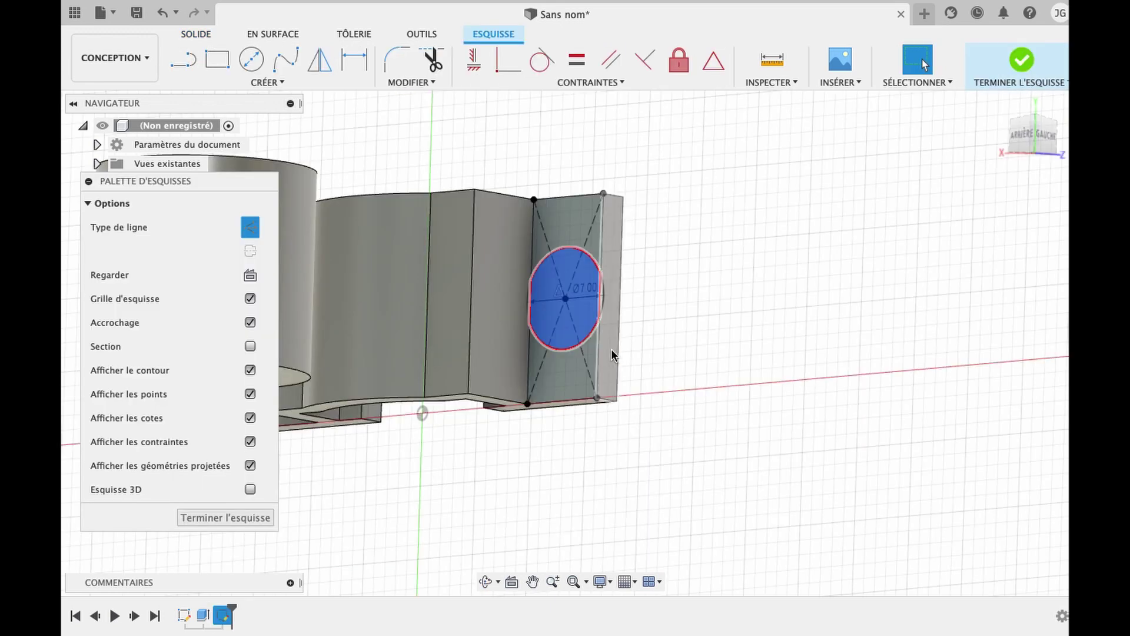
# Extrude the thin side strip profile 3 mm as a joined extrusion
pyautogui.click(611, 349)
pyautogui.press('e')
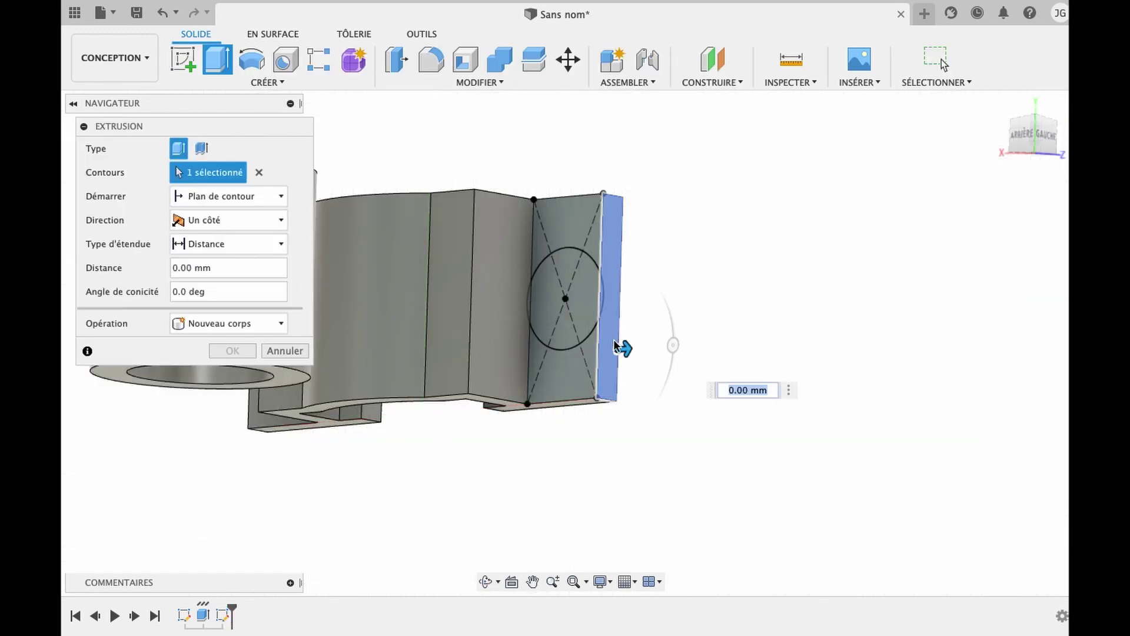
pyautogui.write('3')
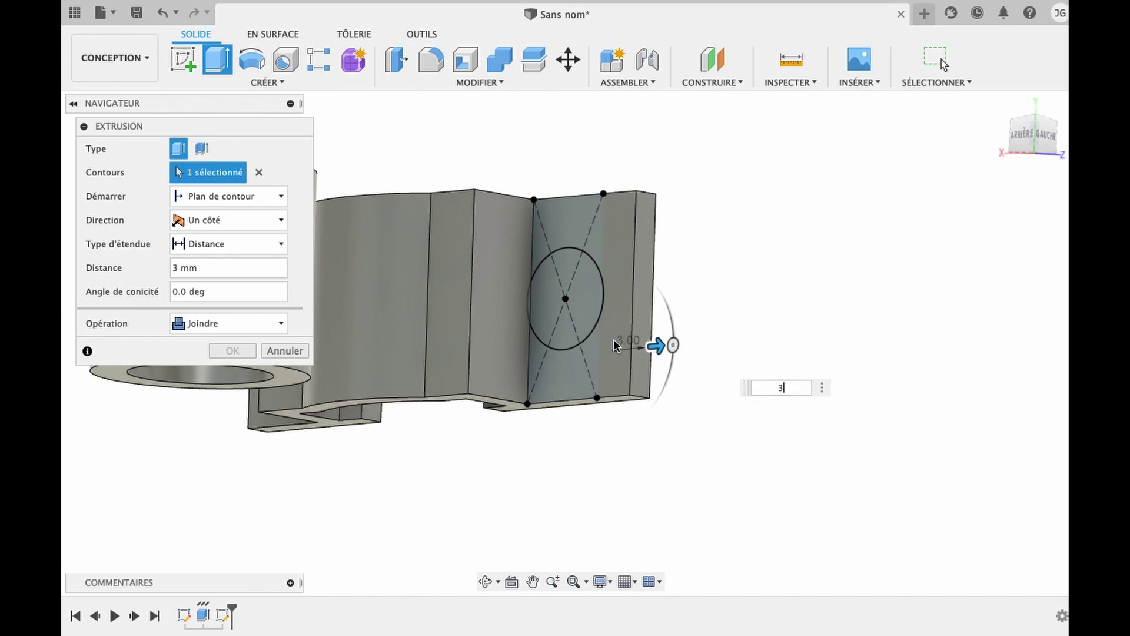
pyautogui.press('Return')
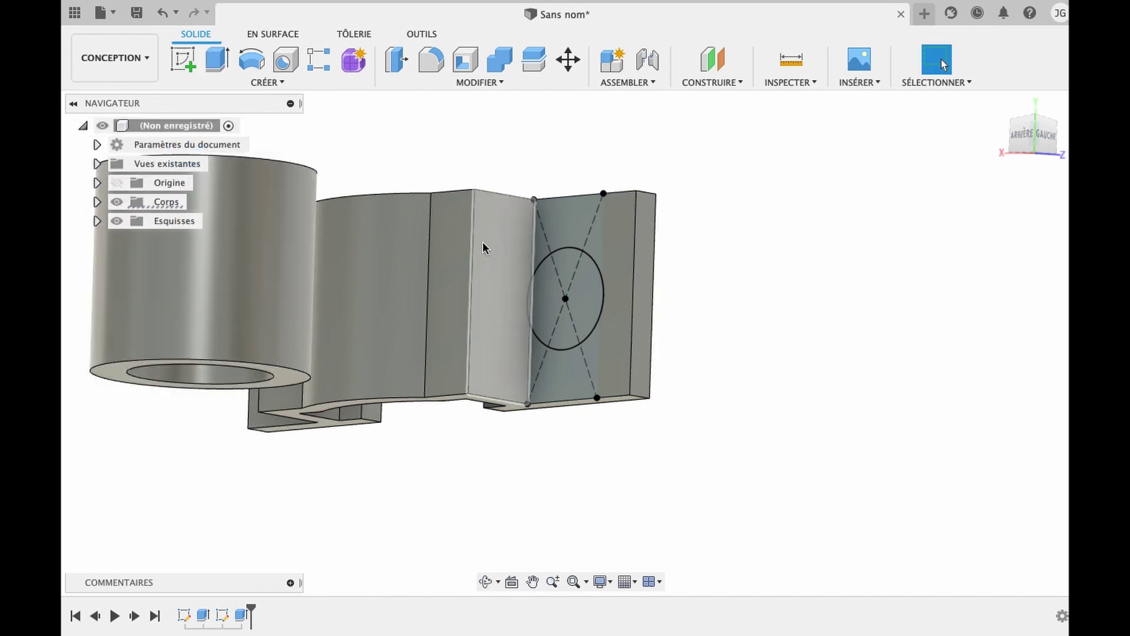
# Extrude the web's end face 2 mm as a joined extrusion
pyautogui.moveTo(519, 418)
pyautogui.keyDown('shift'); pyautogui.mouseDown(button='middle')
pyautogui.moveTo(530, 339)
pyautogui.moveTo(568, 335)
pyautogui.mouseUp(button='middle'); pyautogui.keyUp('shift')
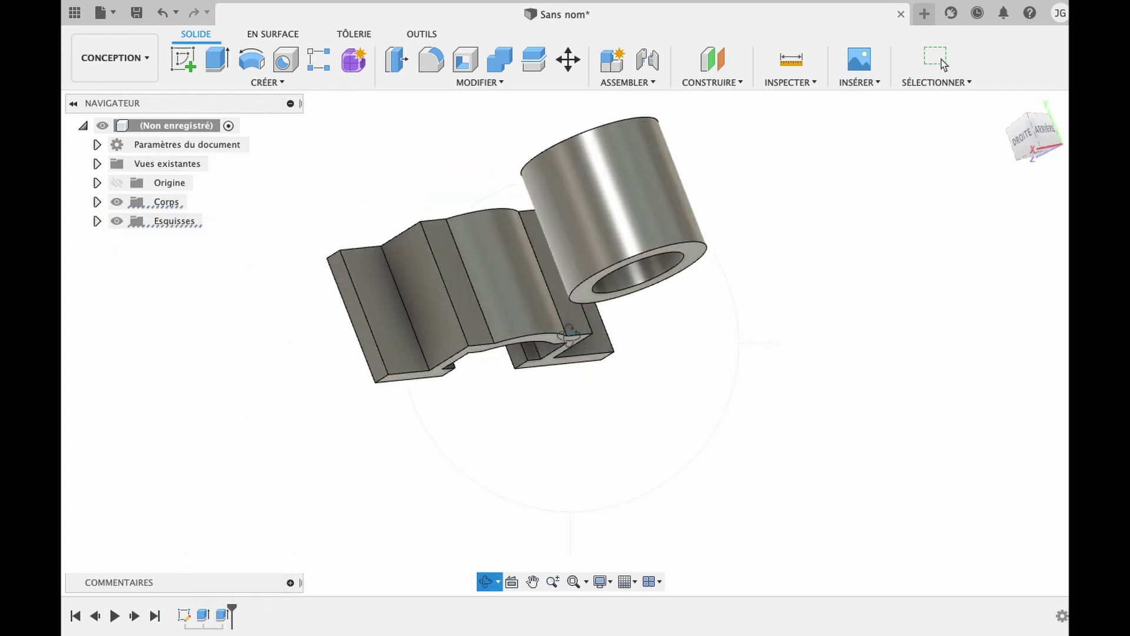
pyautogui.press('e')
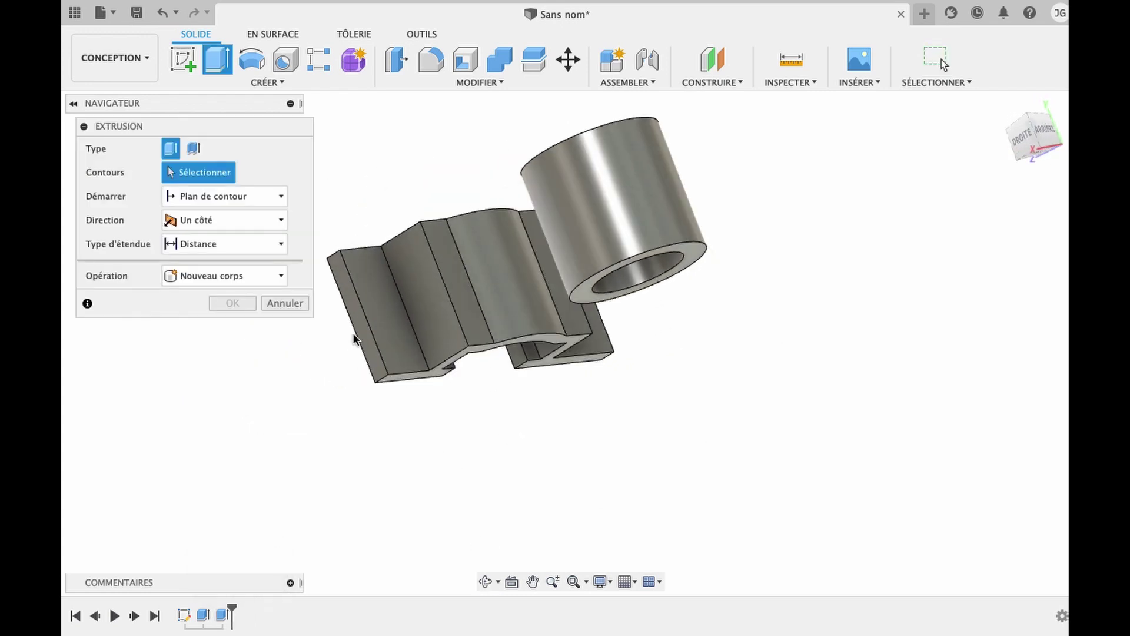
pyautogui.click(353, 341)
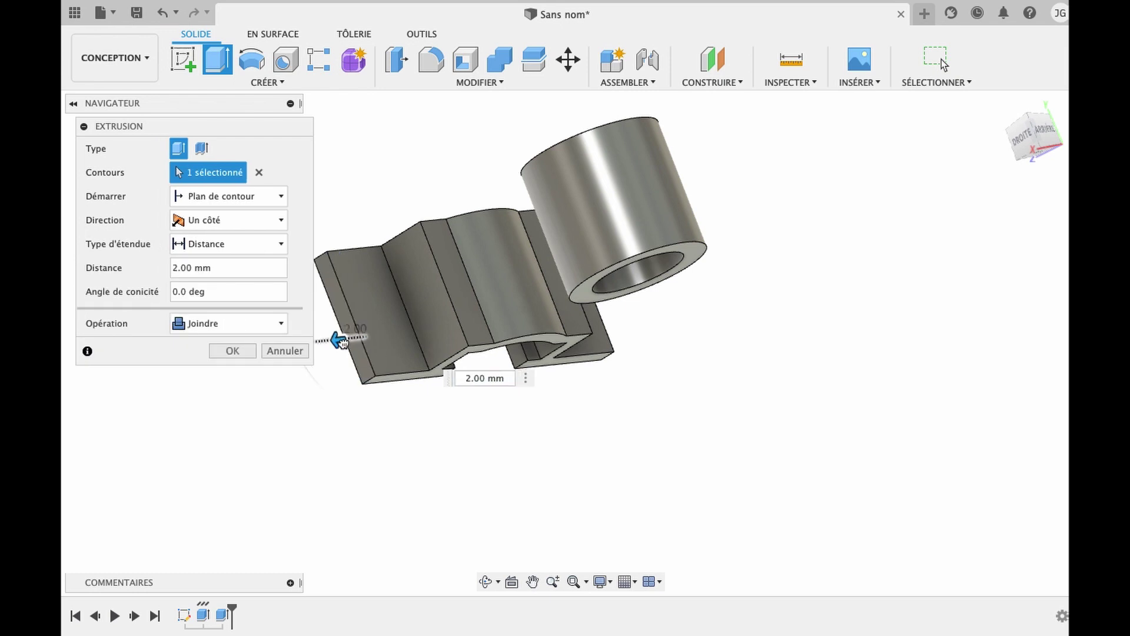
pyautogui.press('Return')
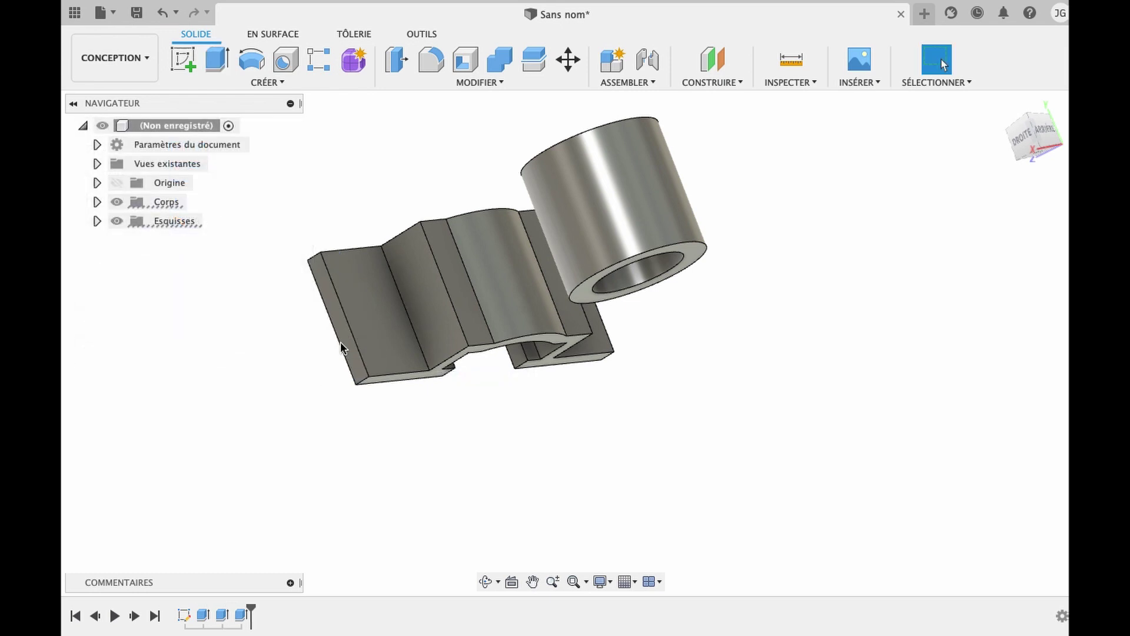
pyautogui.click(183, 59)
# Sketch on the web's face and draw two construction diagonals across the left panel
pyautogui.click(383, 331)
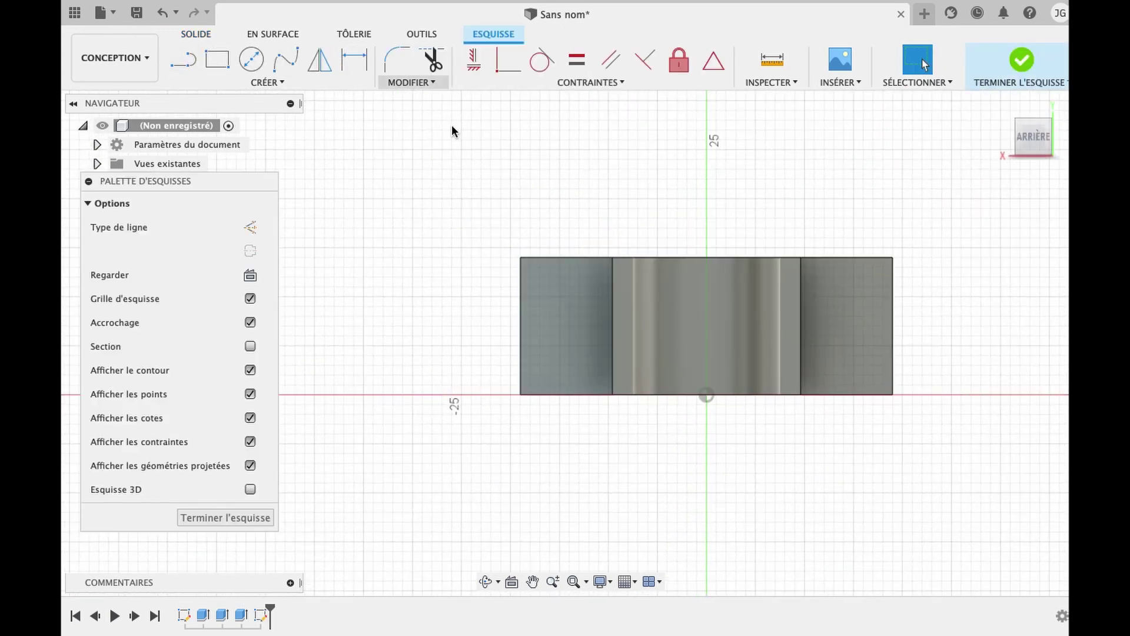
pyautogui.click(252, 59)
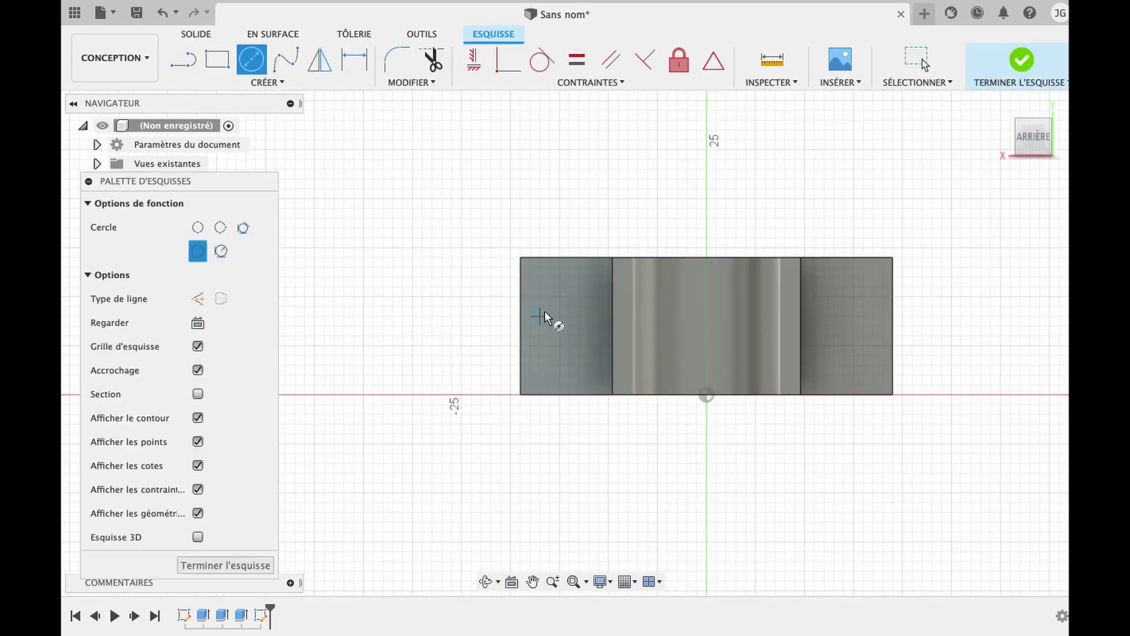
pyautogui.press('Escape')
pyautogui.click(258, 231)
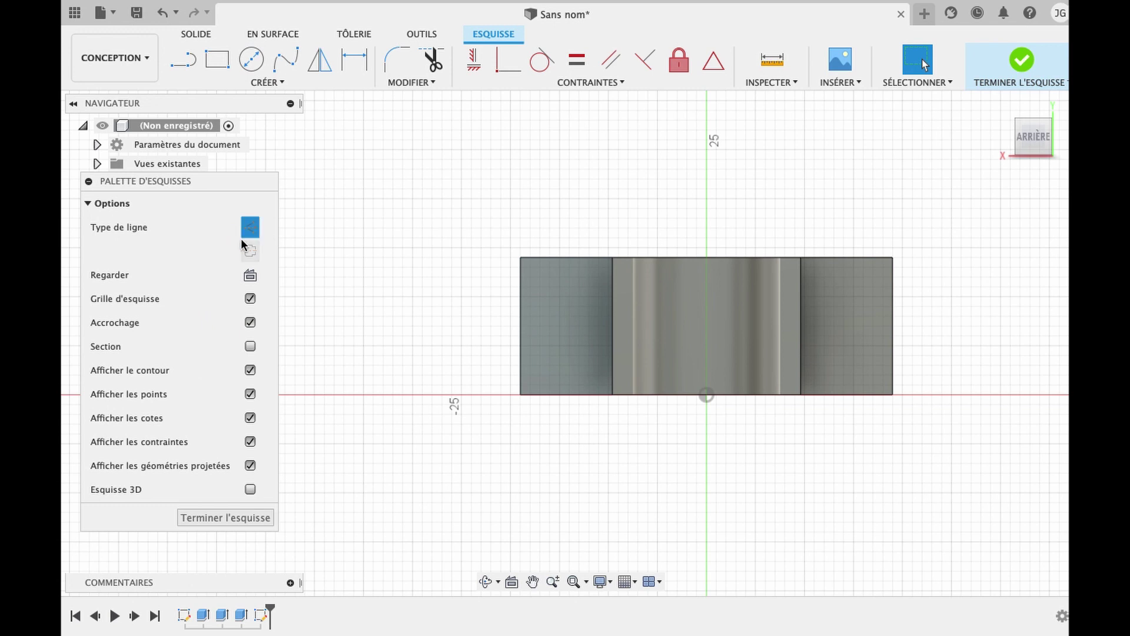
pyautogui.click(183, 59)
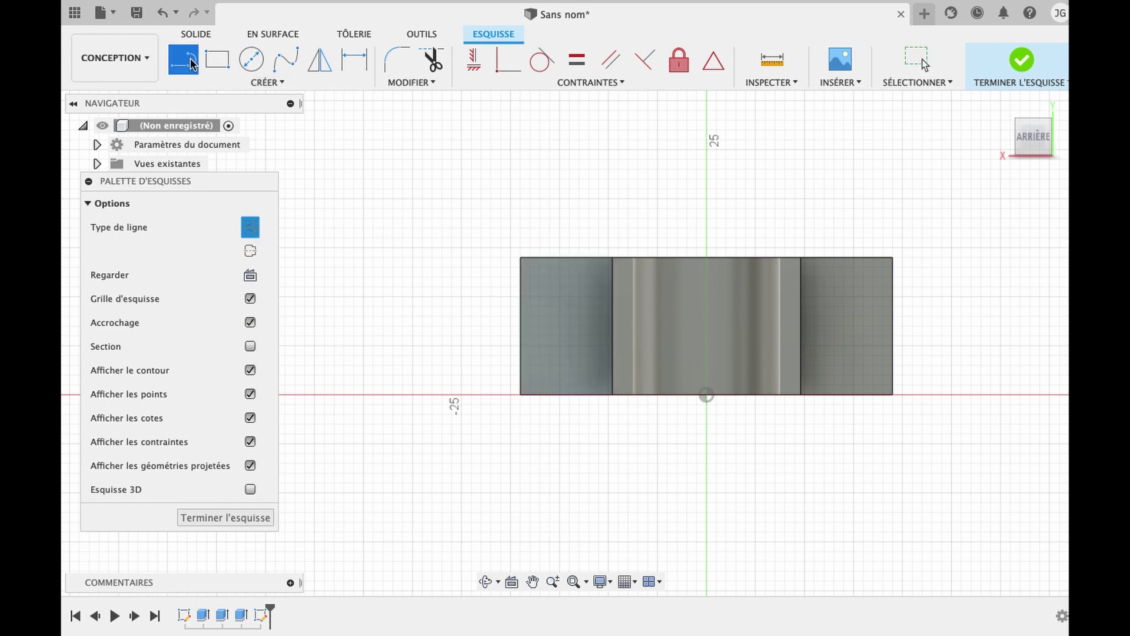
pyautogui.click(521, 257)
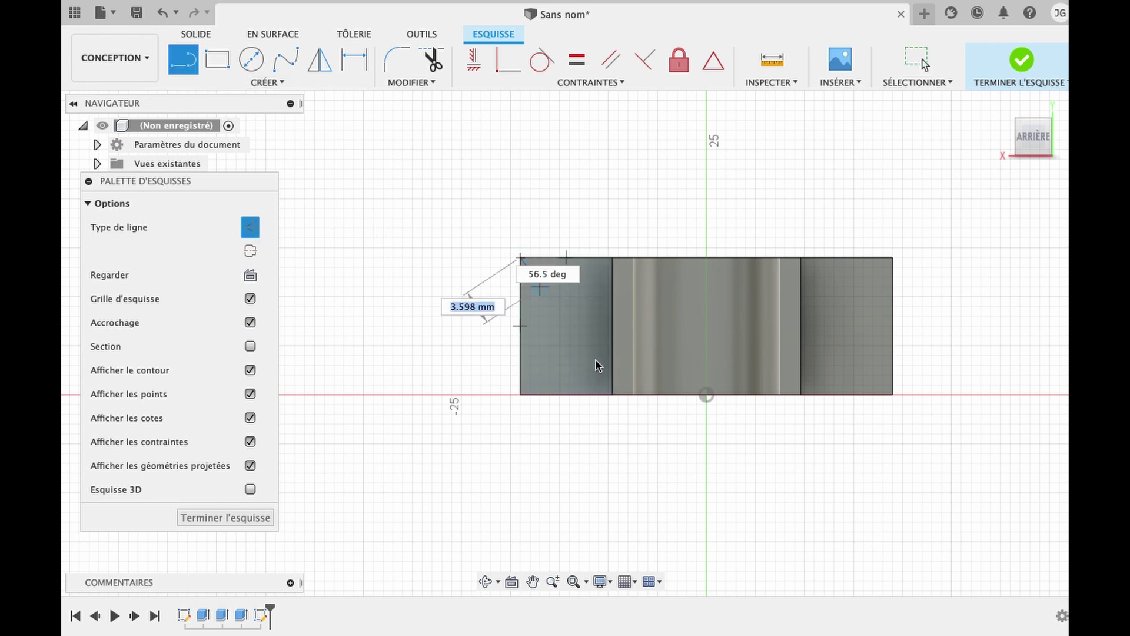
pyautogui.doubleClick(612, 394)
pyautogui.click(612, 257)
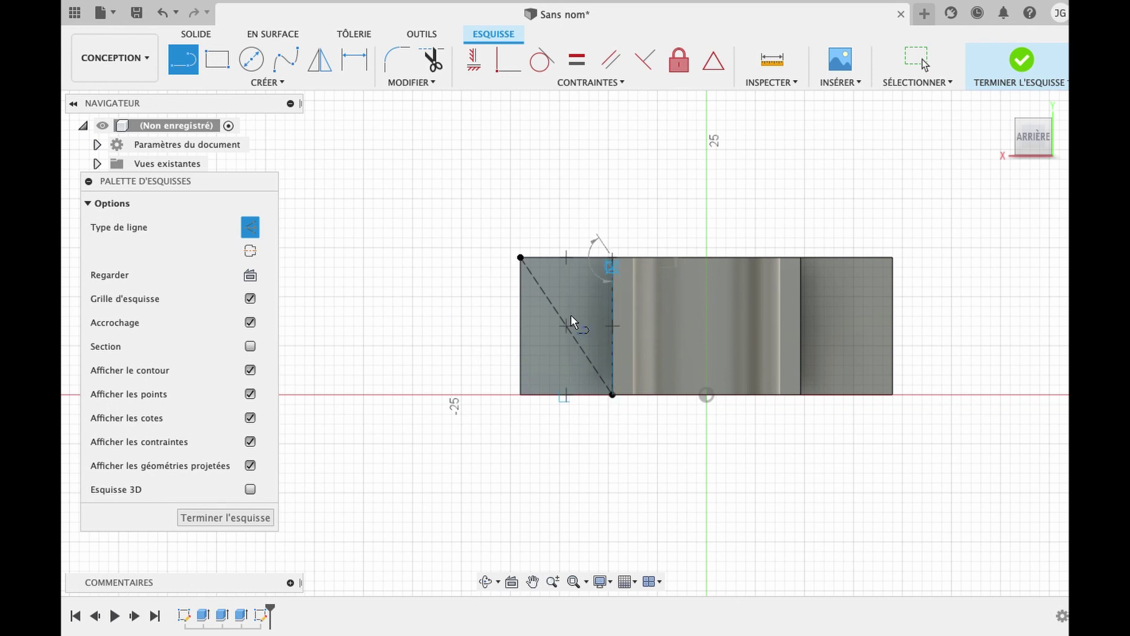
pyautogui.doubleClick(520, 395)
pyautogui.press('Escape')
# Draw an 8 mm circle at the diagonals' intersection as normal geometry and select its profile
pyautogui.click(252, 59)
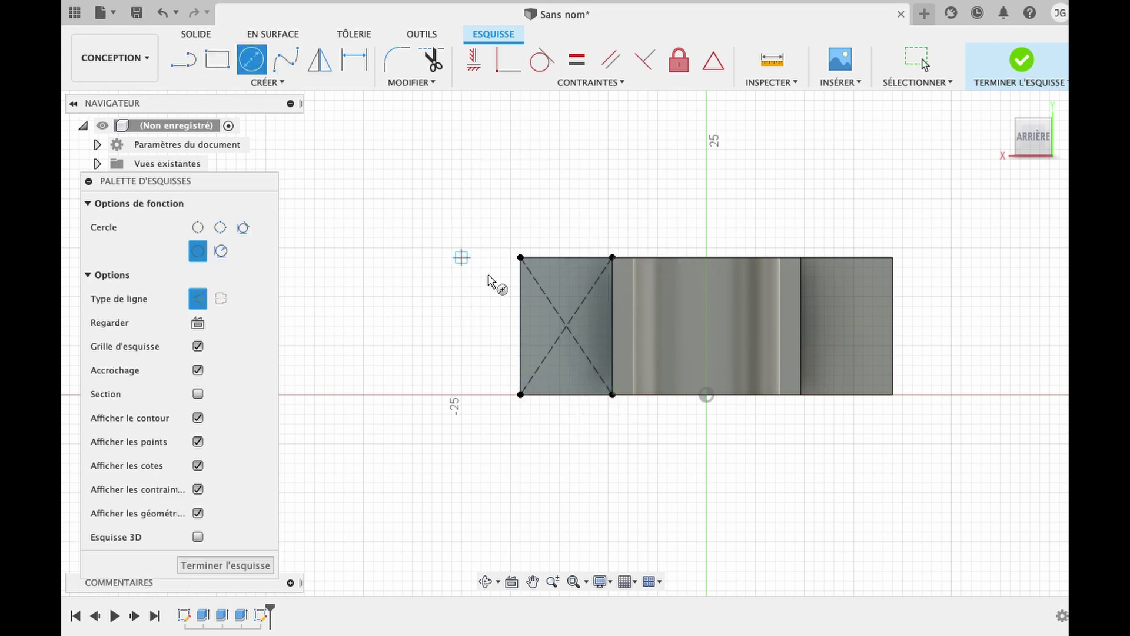
pyautogui.click(565, 326)
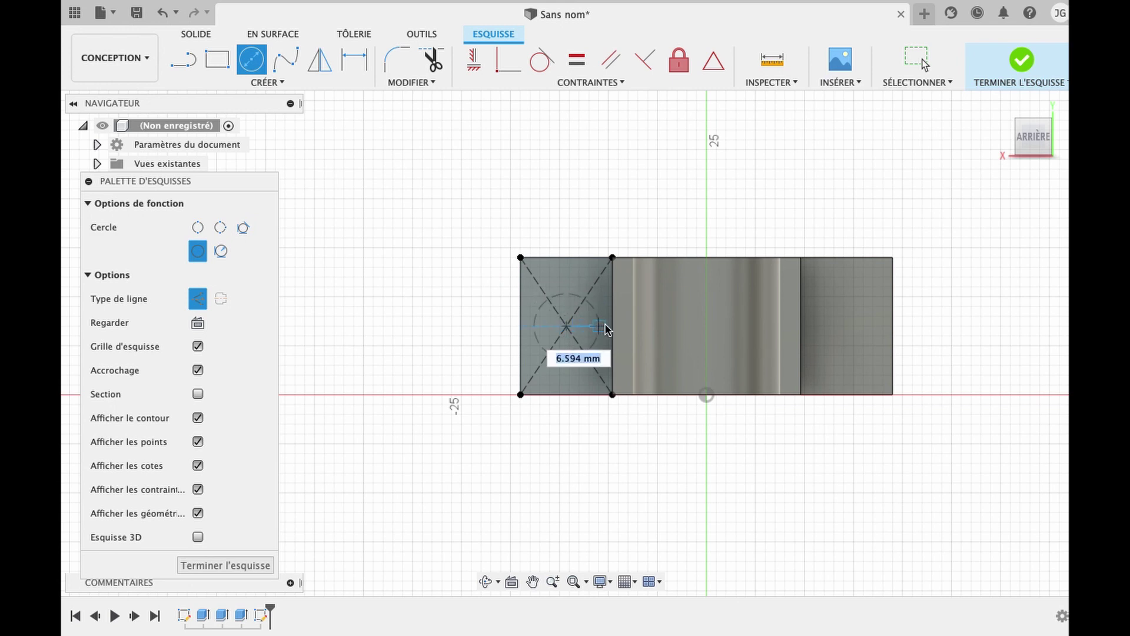
pyautogui.write('8')
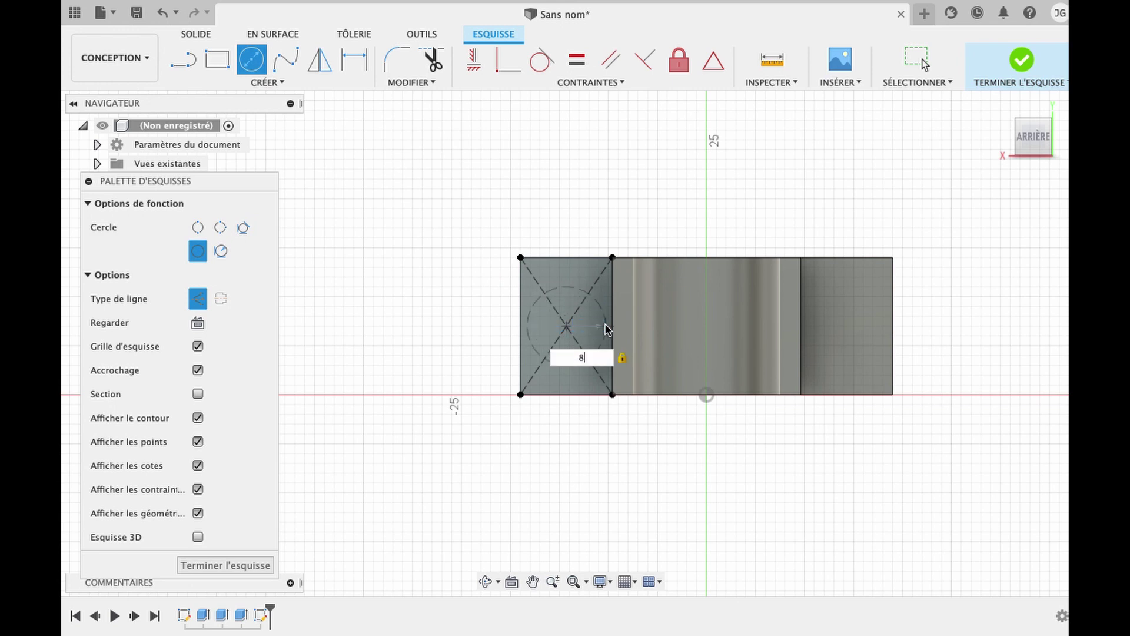
pyautogui.press('Return')
pyautogui.press('Escape')
pyautogui.click(574, 293)
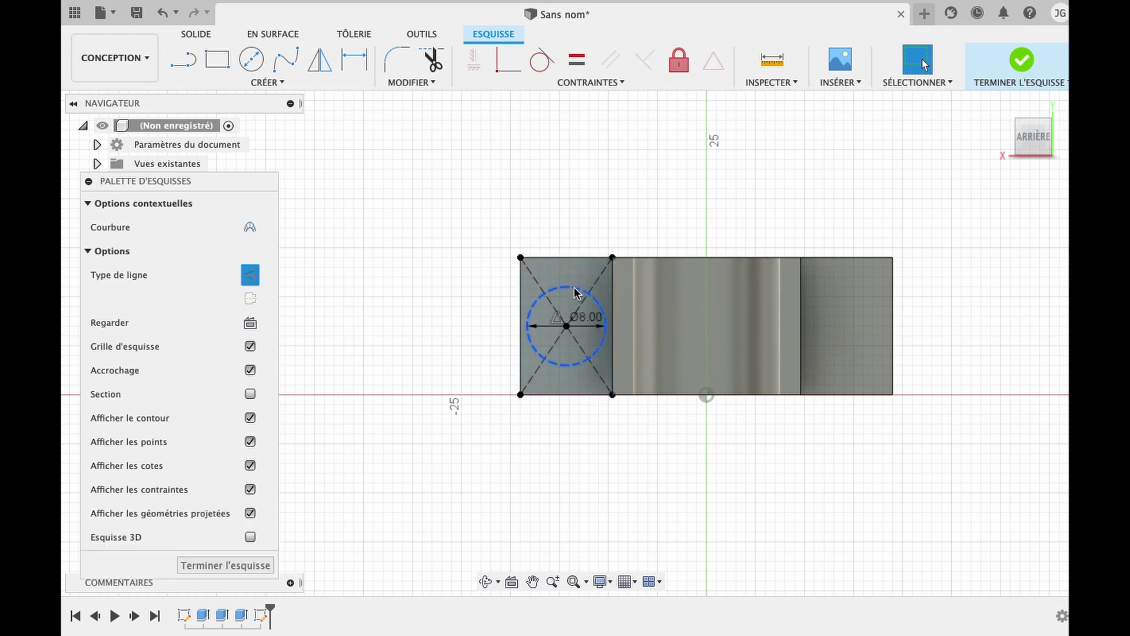
pyautogui.click(250, 275)
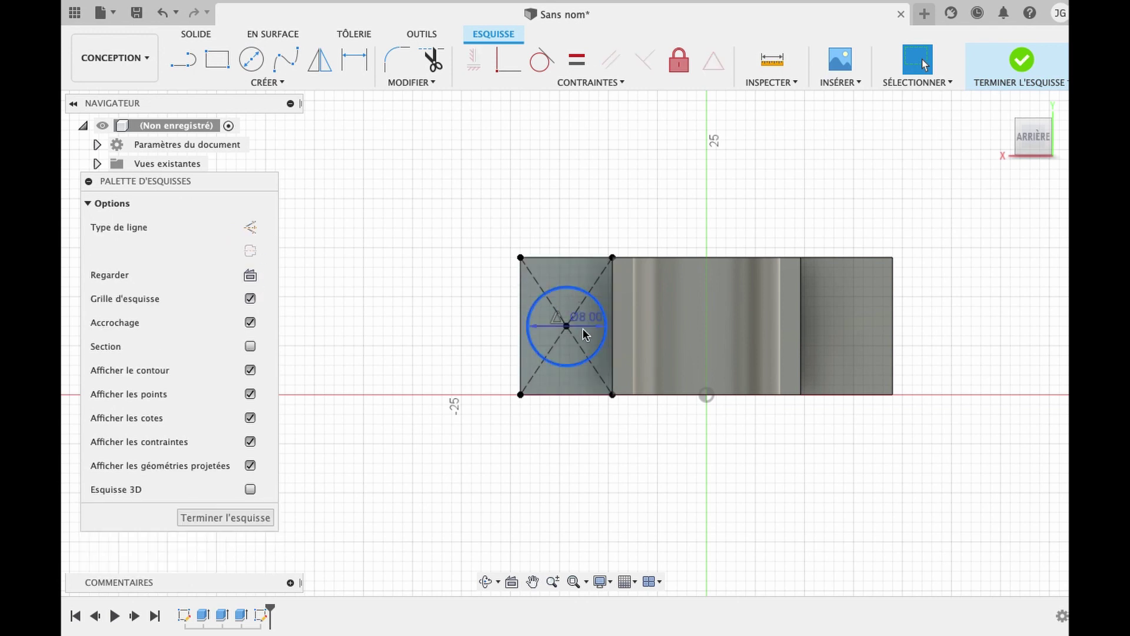
pyautogui.click(183, 59)
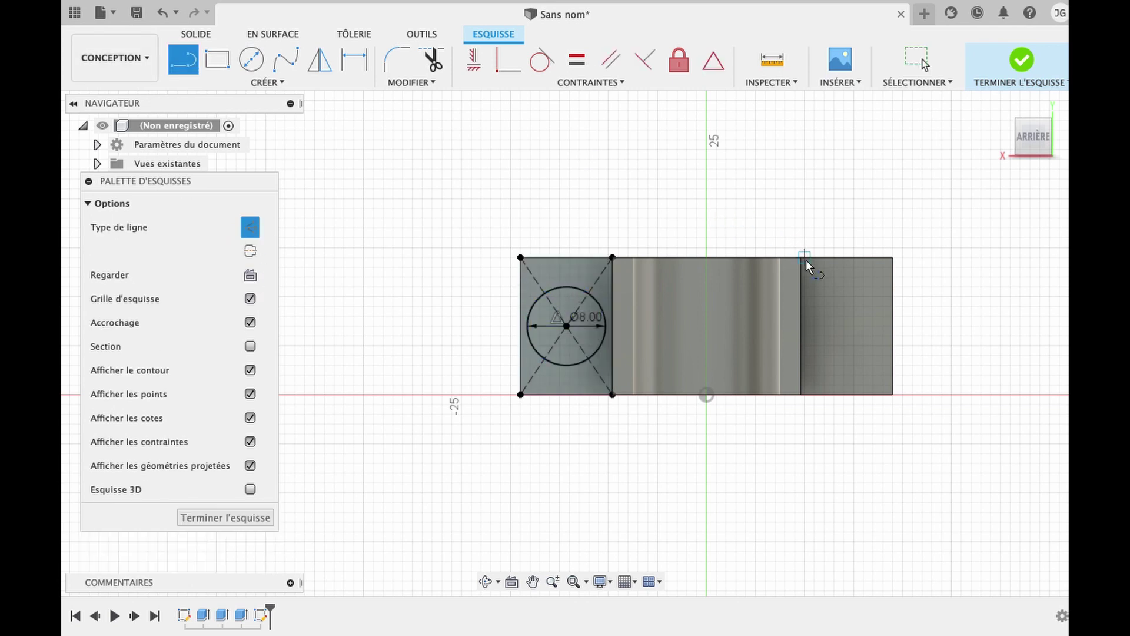
pyautogui.press('Escape')
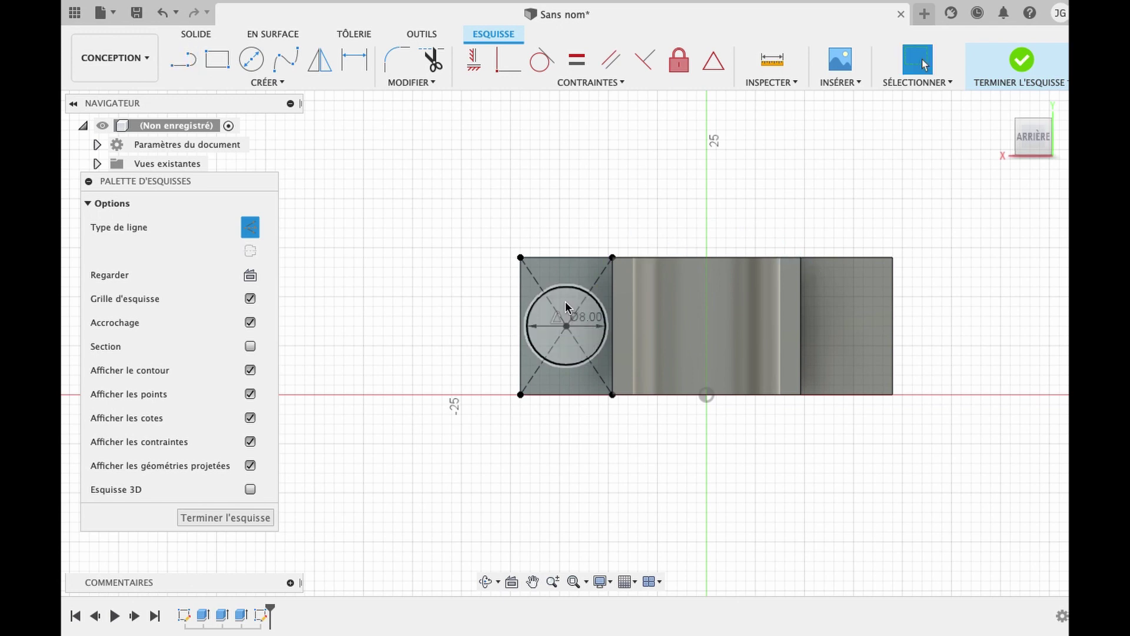
pyautogui.click(565, 306)
# Extrude the left pad's circle 8 mm as a joined peg, then orbit to the back view
pyautogui.press('e')
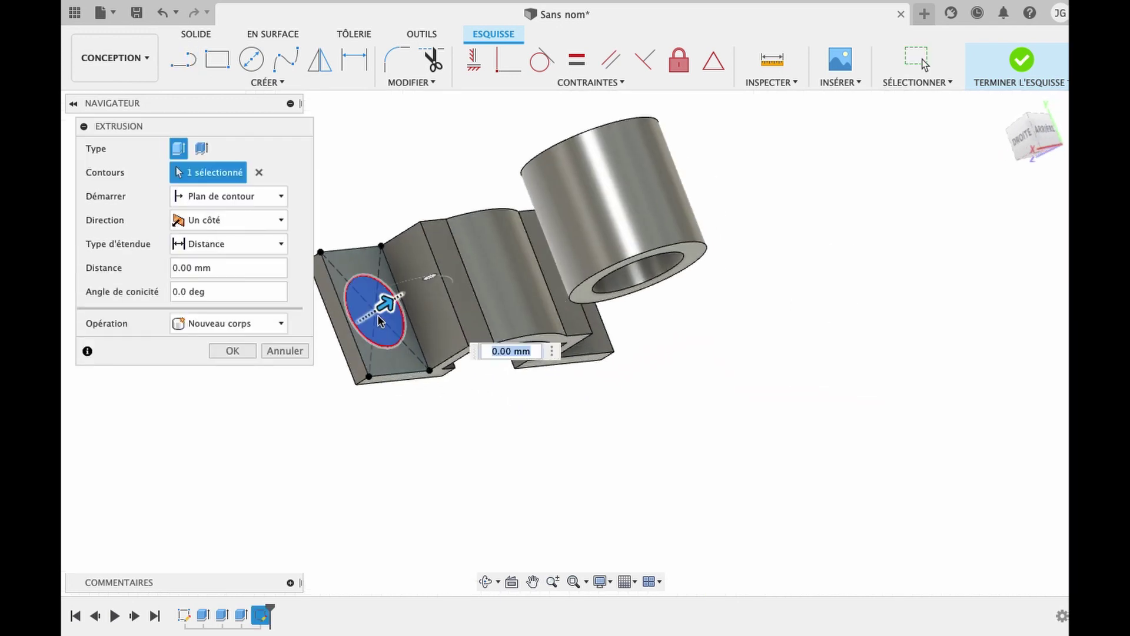
pyautogui.moveTo(382, 307); pyautogui.dragTo(444, 286)
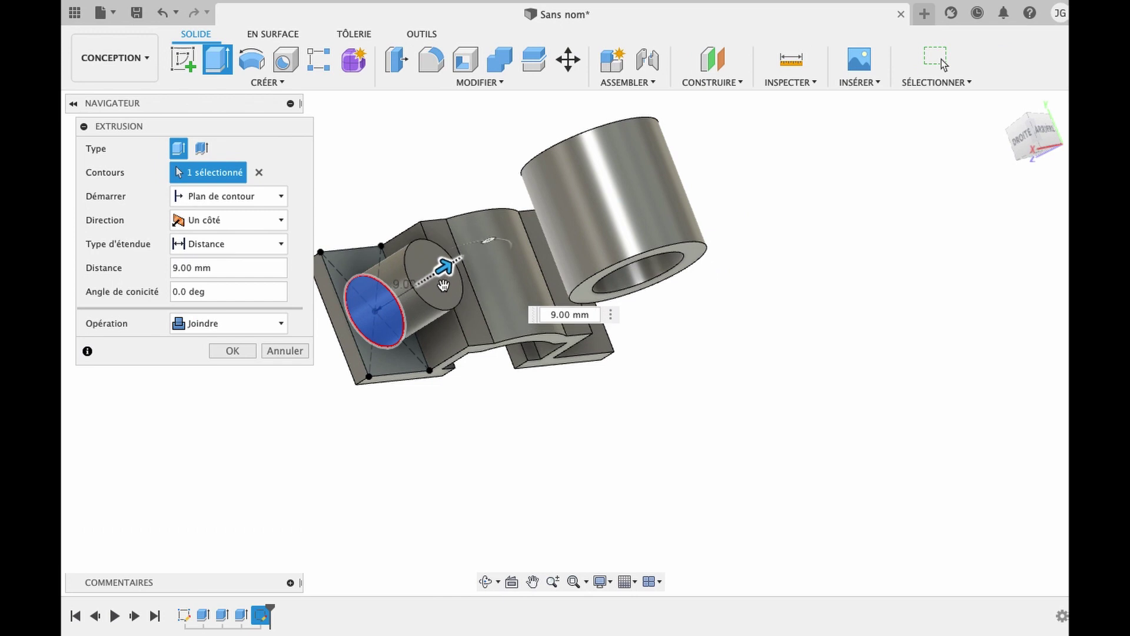
pyautogui.write('0')
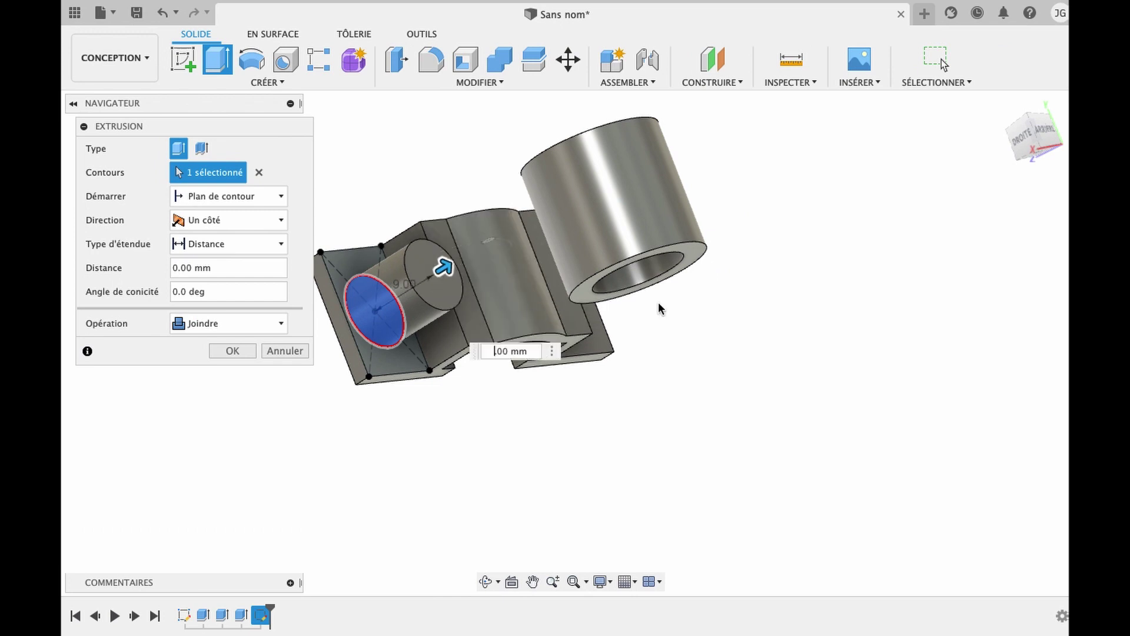
pyautogui.write('8')
pyautogui.press('Return')
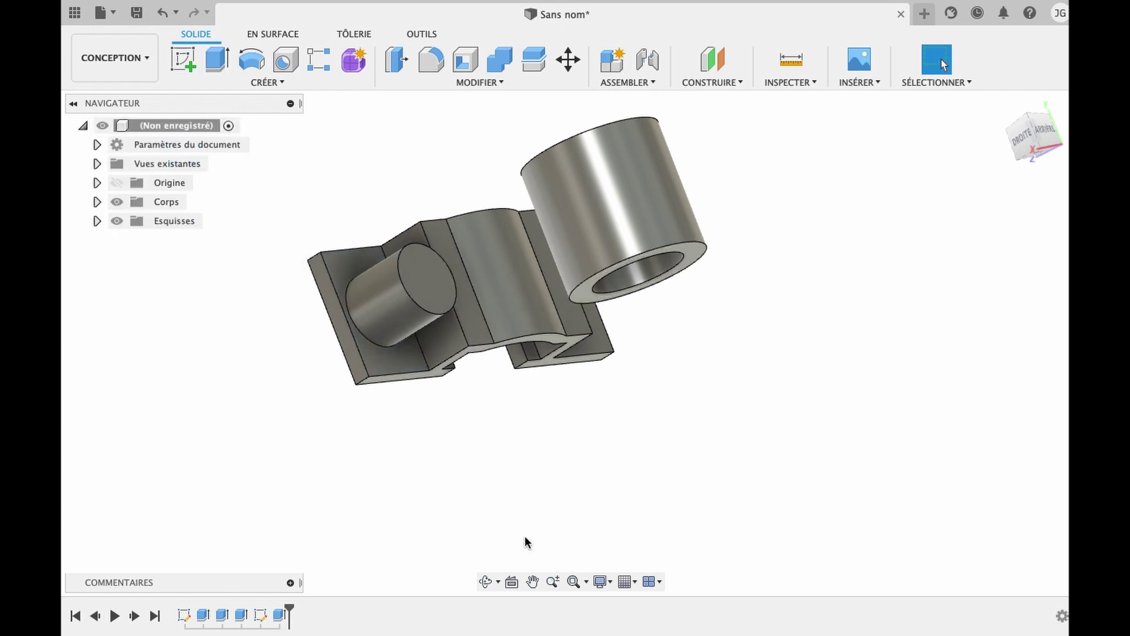
pyautogui.click(485, 581)
pyautogui.moveTo(626, 343); pyautogui.dragTo(554, 362)
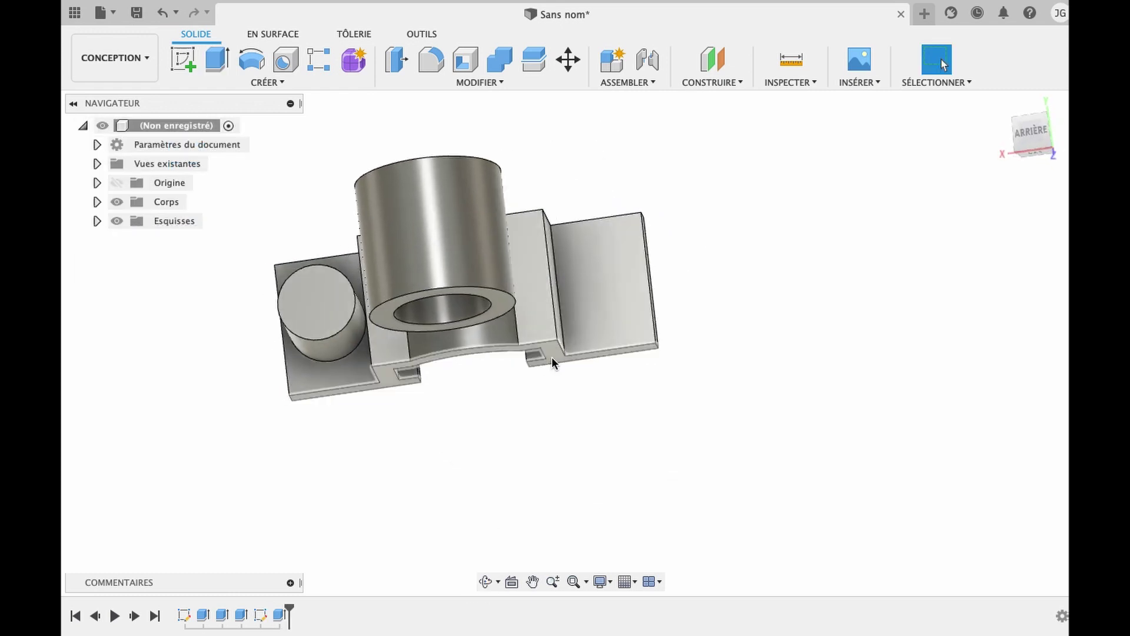
# Sketch on the right pad and draw two construction diagonals corner to corner
pyautogui.click(183, 60)
pyautogui.click(588, 256)
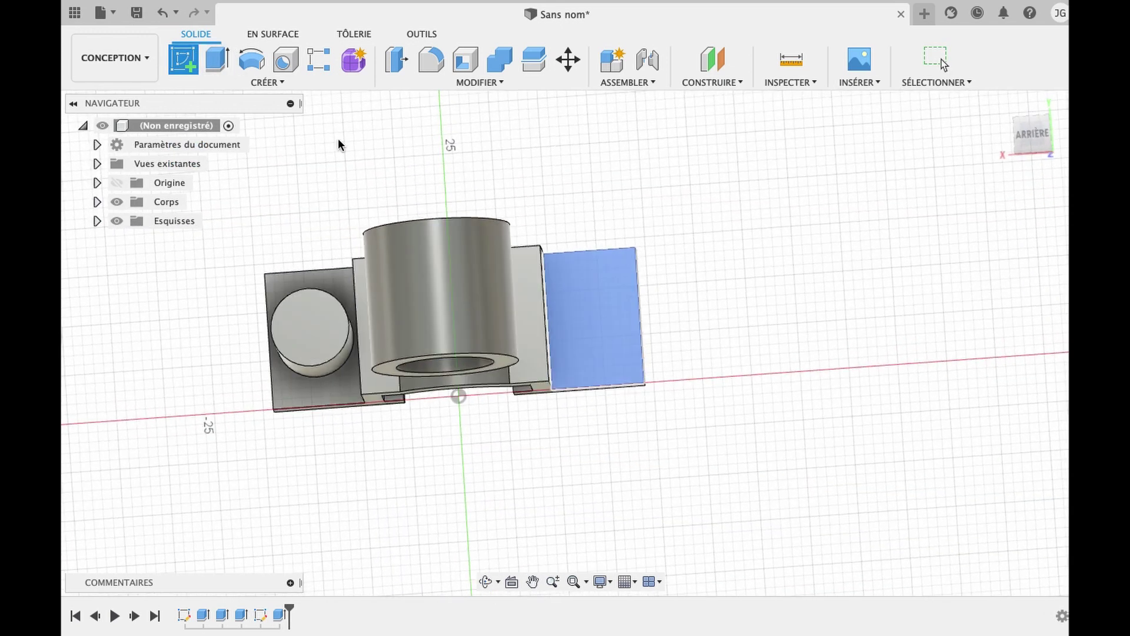
pyautogui.click(250, 227)
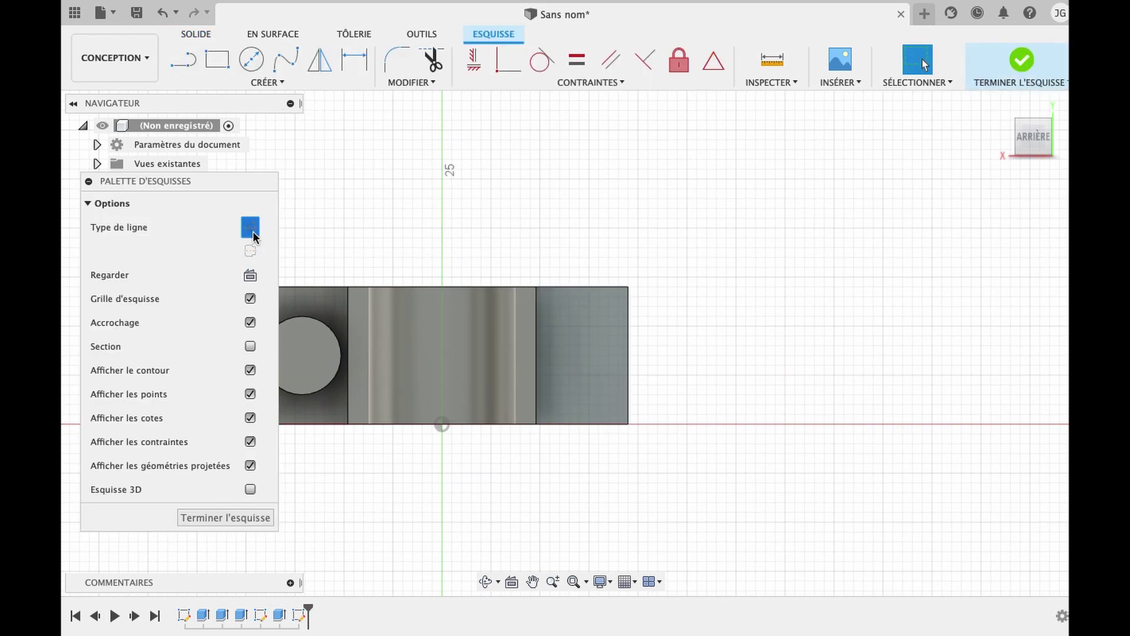
pyautogui.click(183, 59)
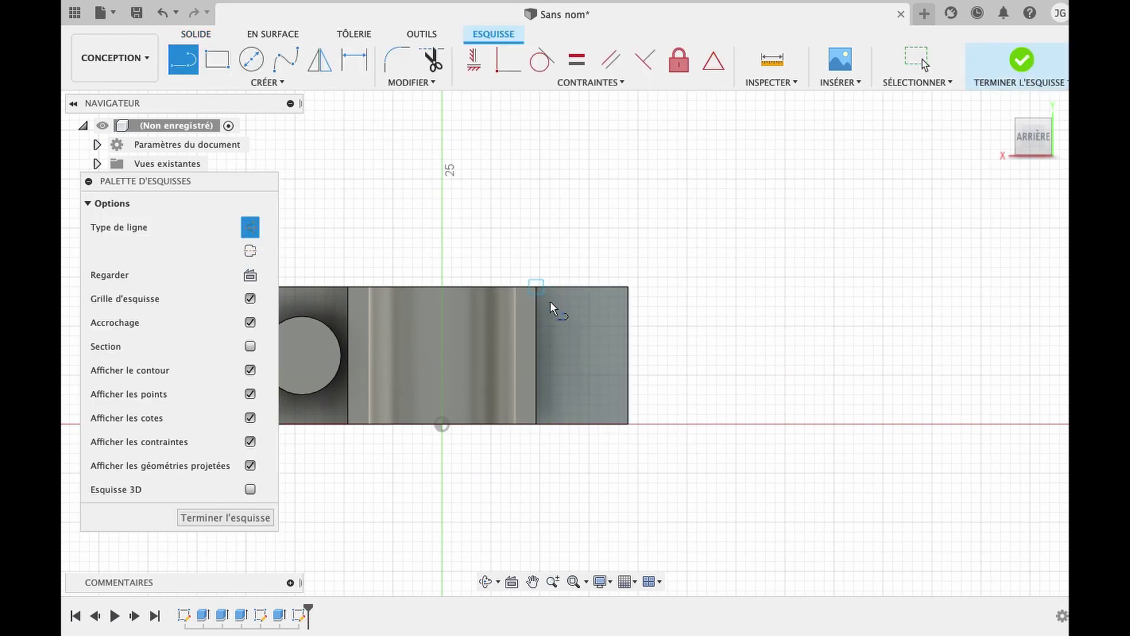
pyautogui.click(537, 287)
pyautogui.doubleClick(628, 424)
pyautogui.click(628, 287)
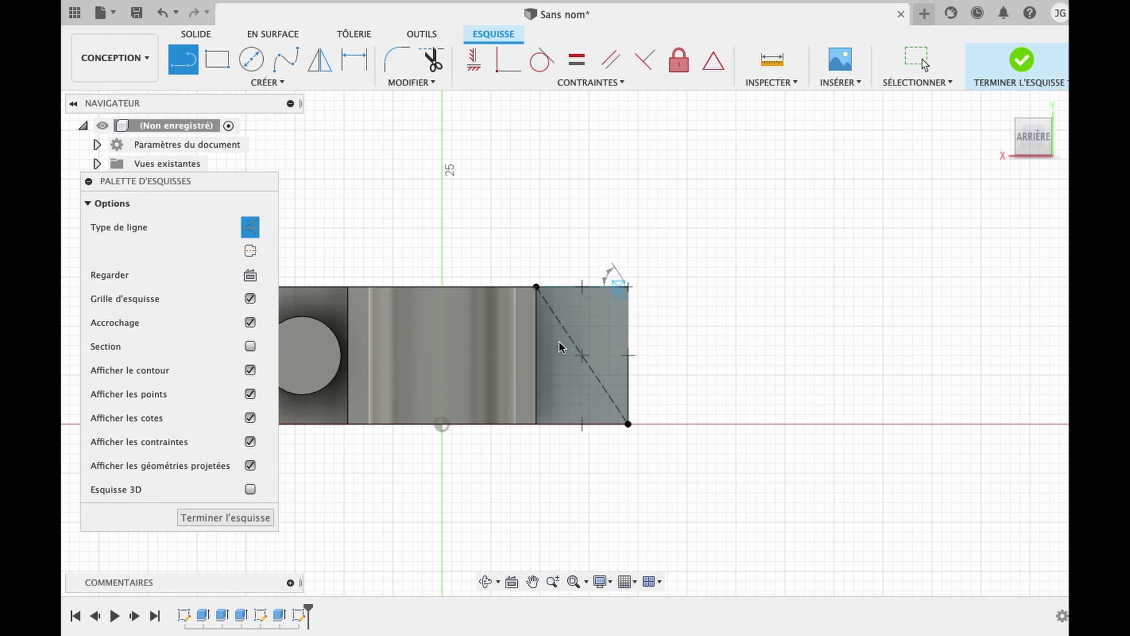
pyautogui.doubleClick(536, 424)
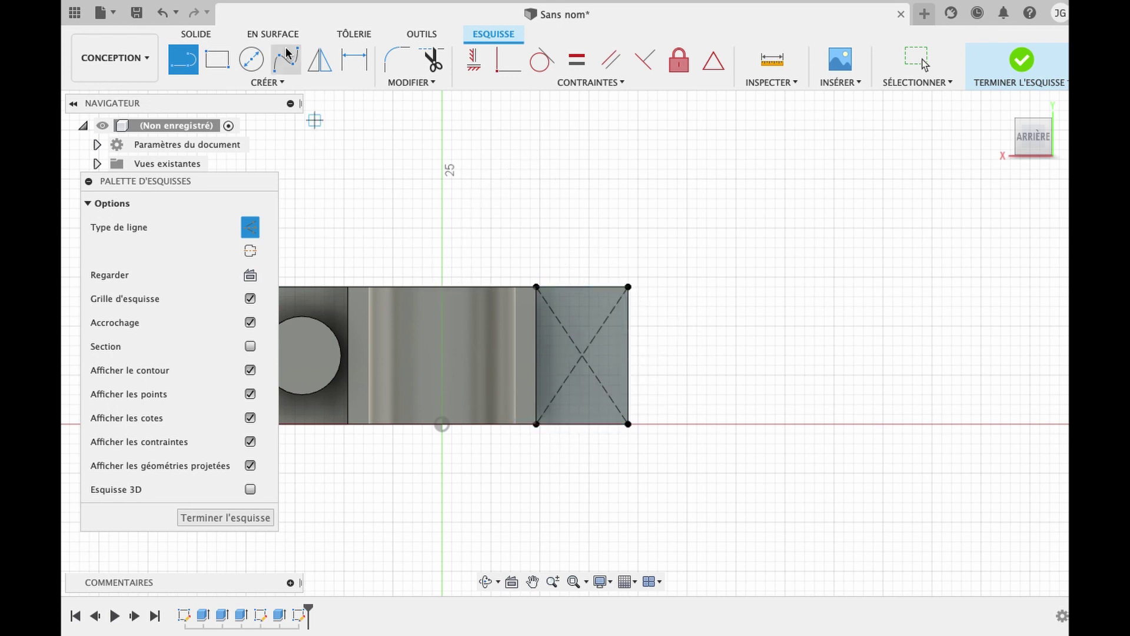
# Draw an 8 mm diameter circle where the diagonals cross
pyautogui.click(251, 60)
pyautogui.click(198, 298)
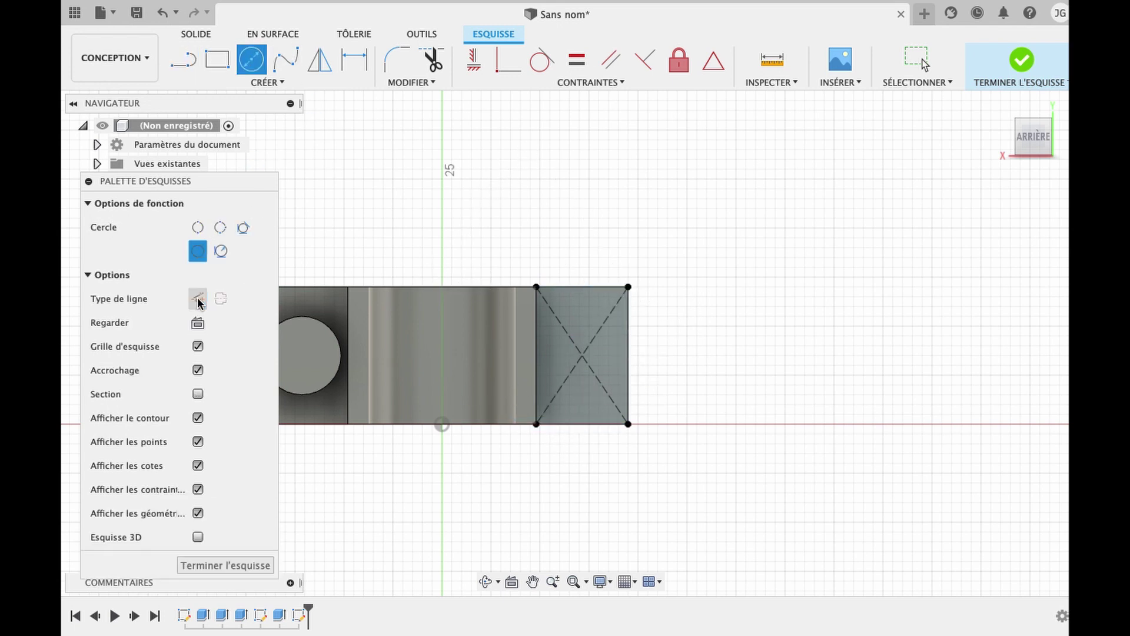
pyautogui.click(582, 356)
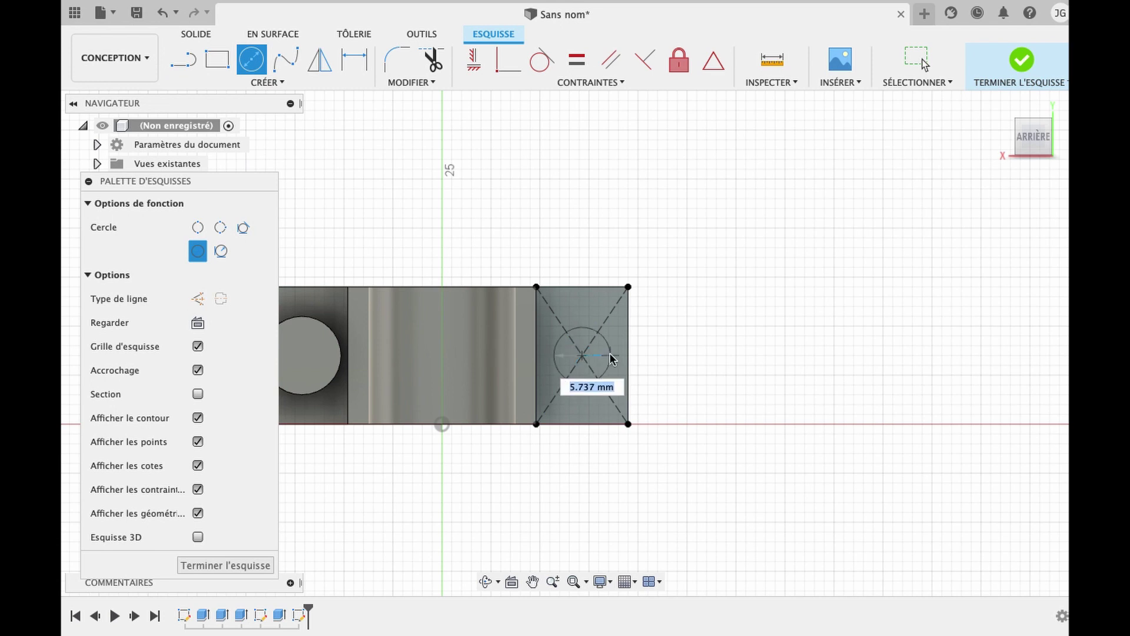
pyautogui.write('8')
pyautogui.press('Return')
pyautogui.press('Escape')
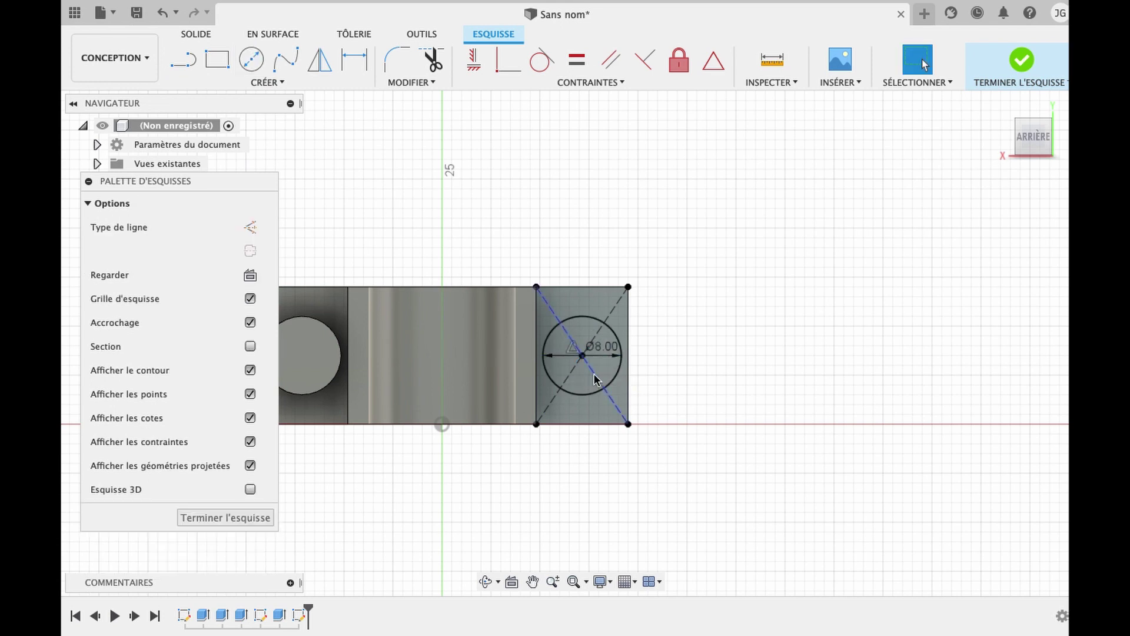
# Extrude the circle 8 mm into the second peg
pyautogui.press('e')
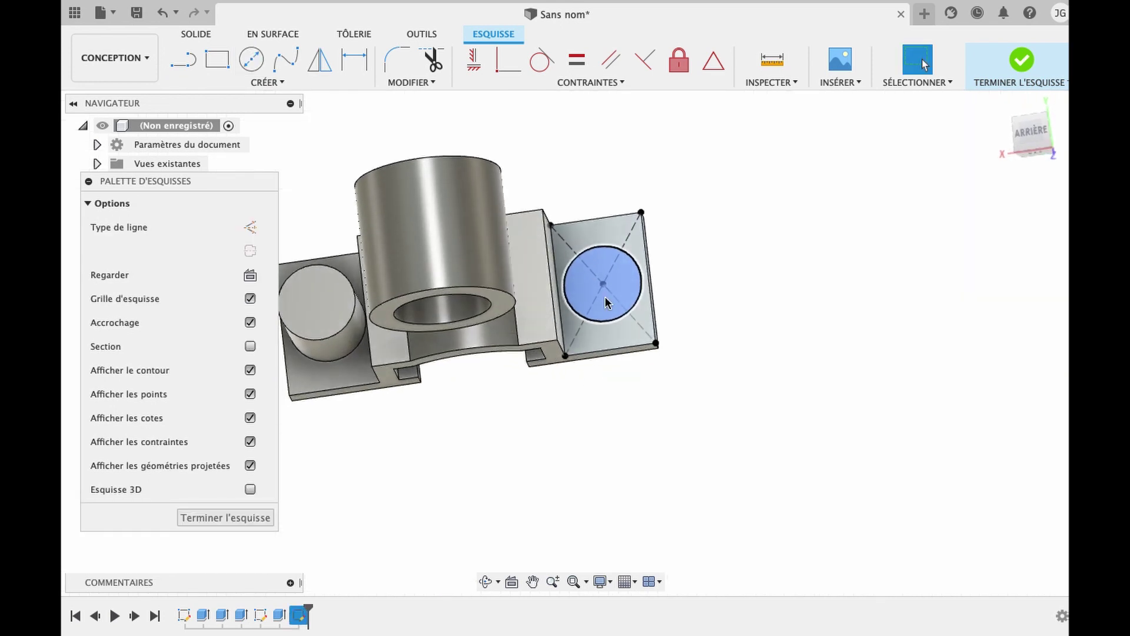
pyautogui.write('8')
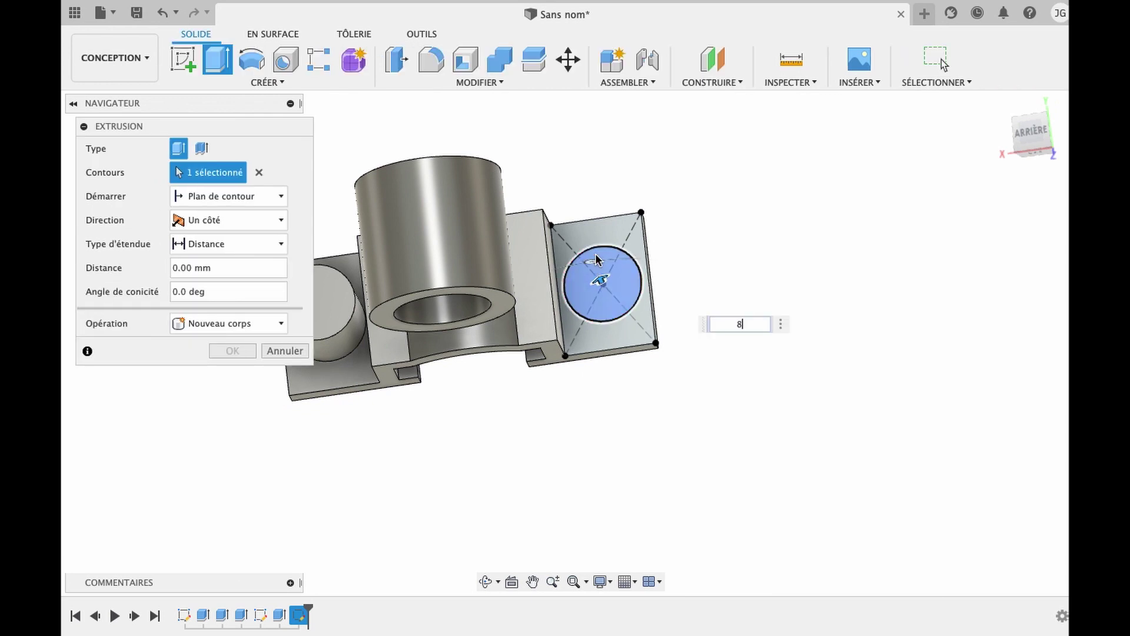
pyautogui.press('Return')
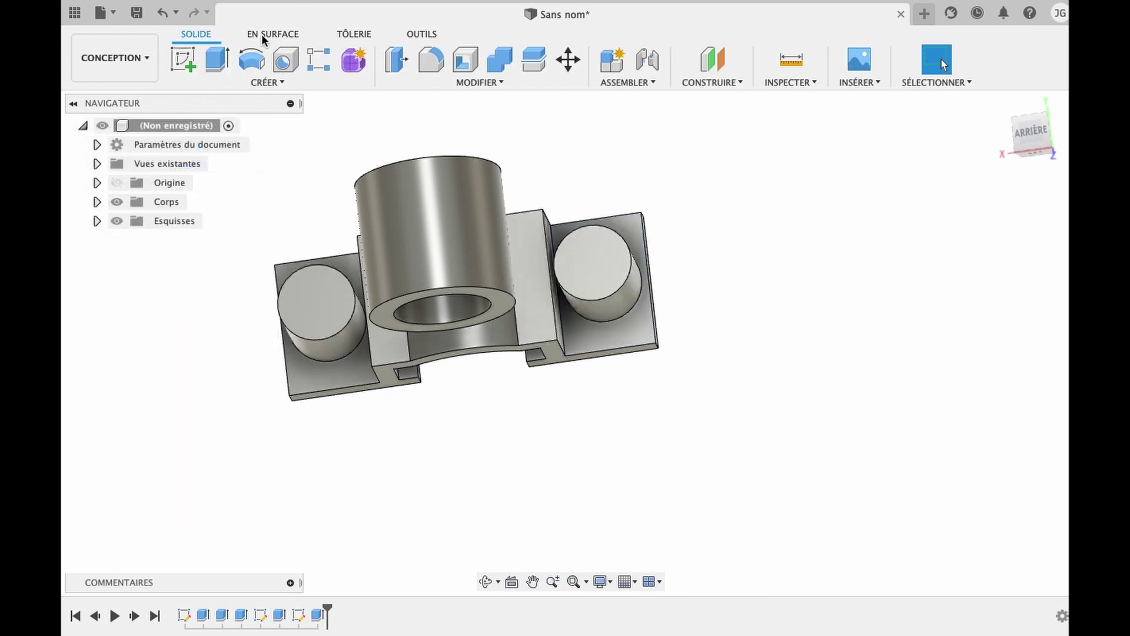
# Sketch a small circle centred on top of the right peg
pyautogui.click(183, 59)
pyautogui.click(599, 270)
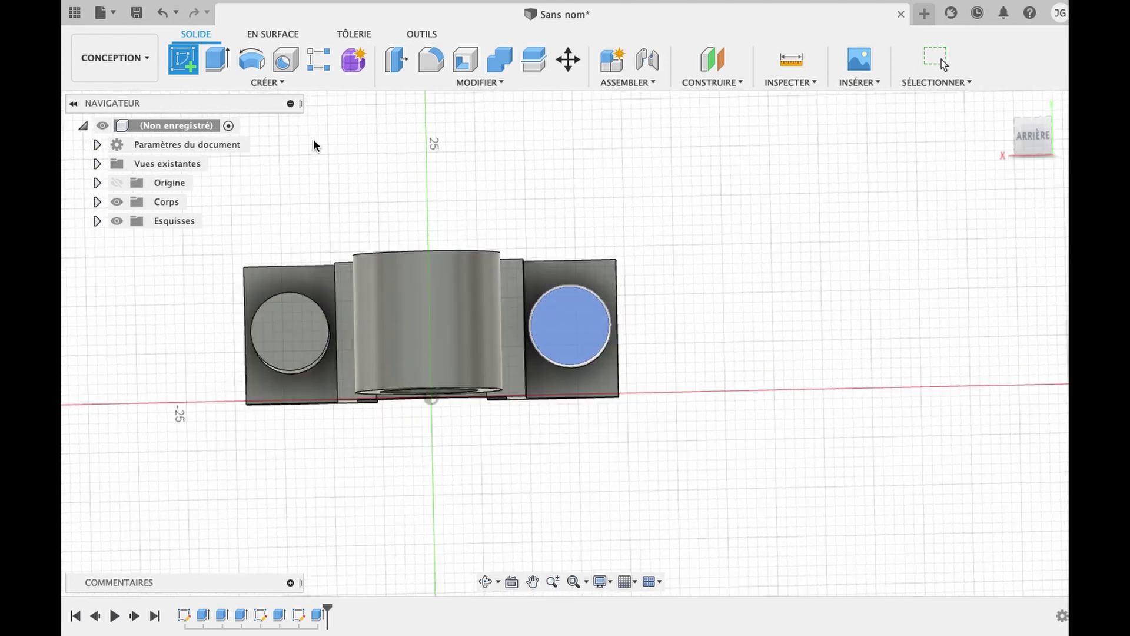
pyautogui.click(251, 59)
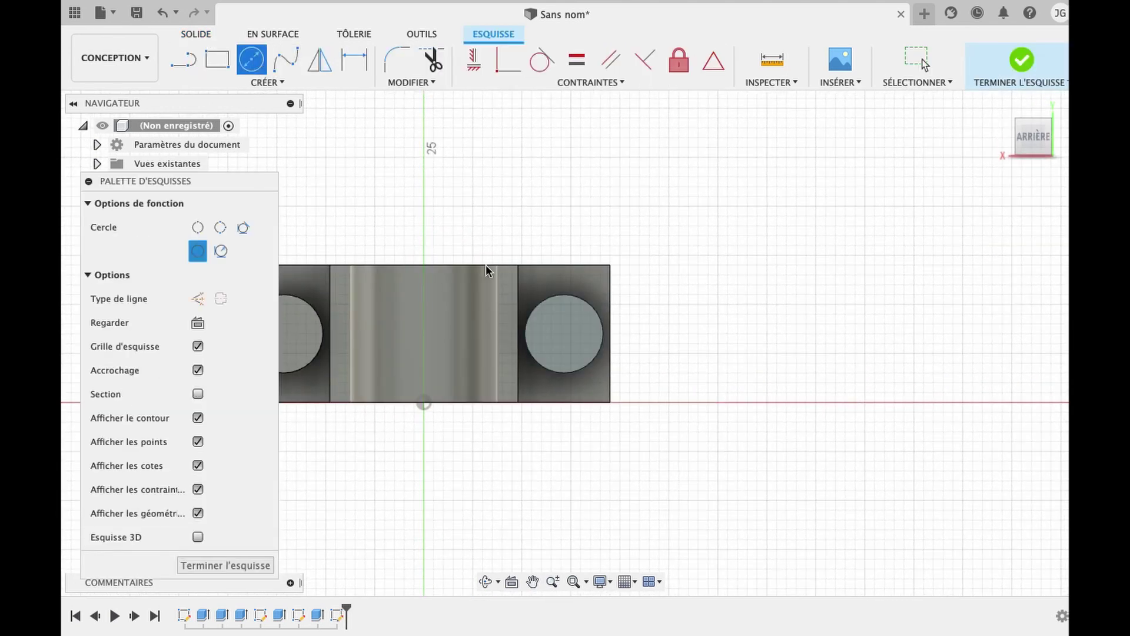
pyautogui.click(564, 334)
pyautogui.write('3')
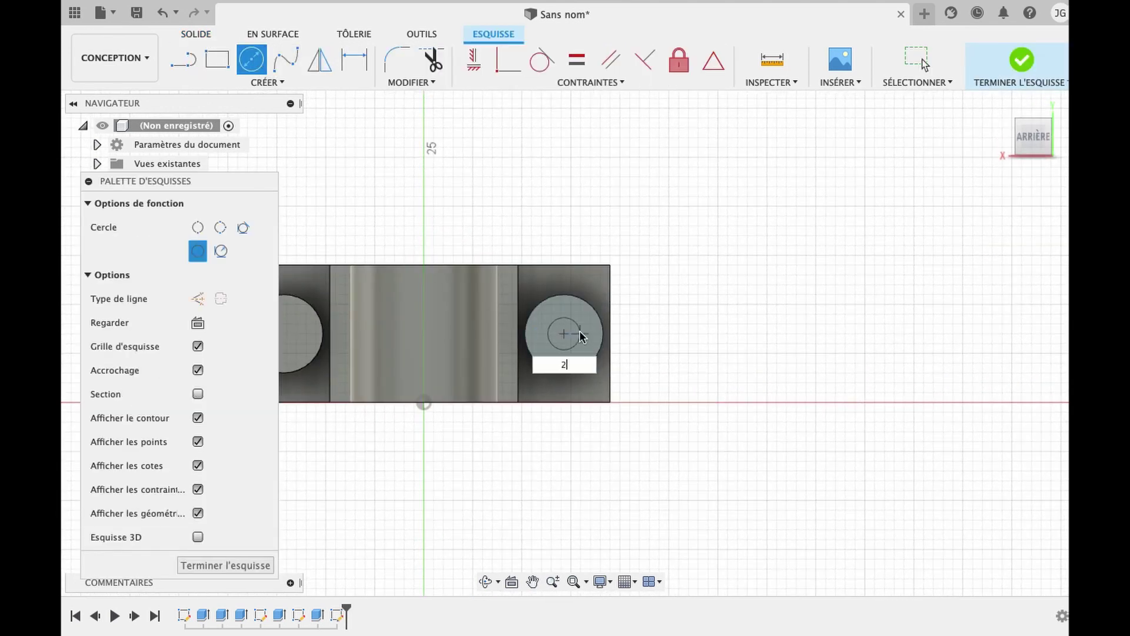
pyautogui.press('Return')
pyautogui.press('F6')
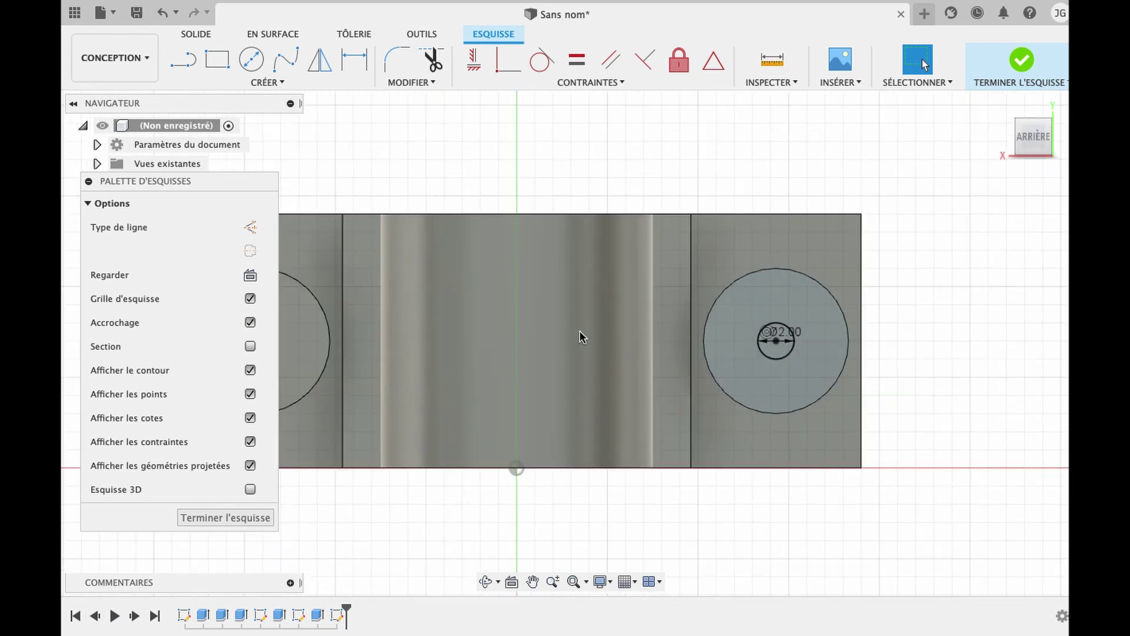
pyautogui.click(225, 518)
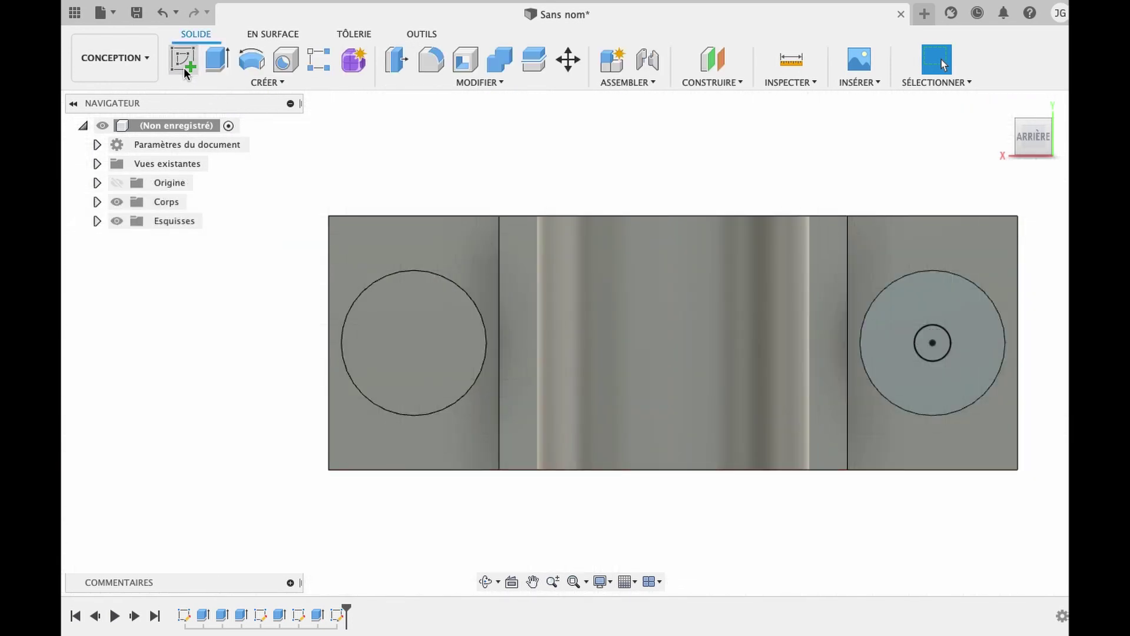
# Sketch a 2 mm circle on top of the left peg
pyautogui.click(433, 371)
pyautogui.click(183, 59)
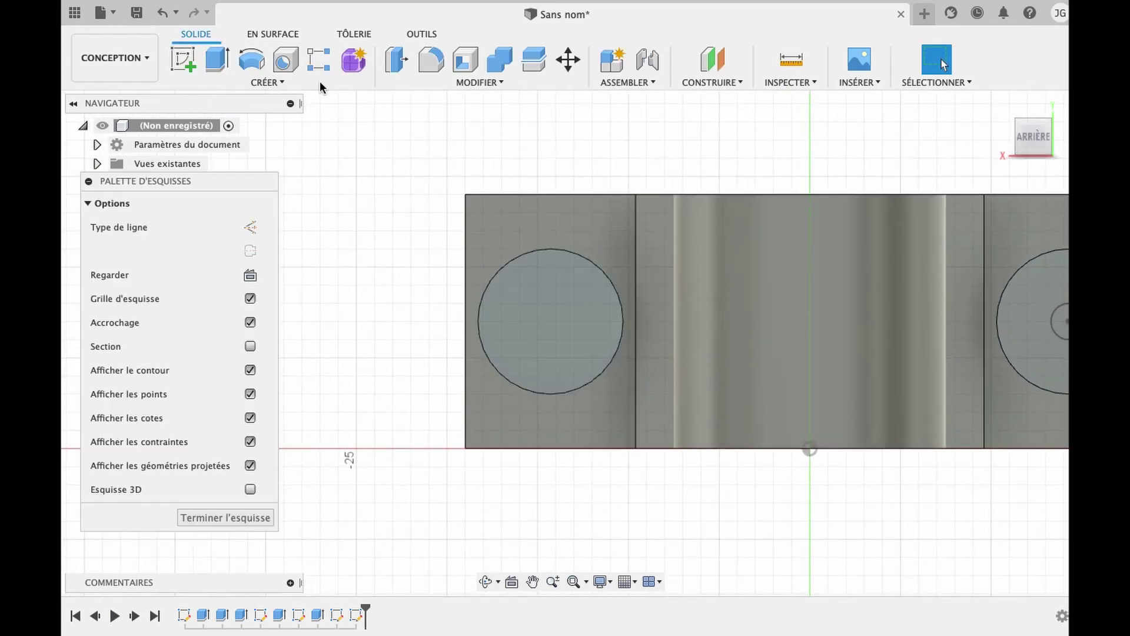
pyautogui.click(251, 58)
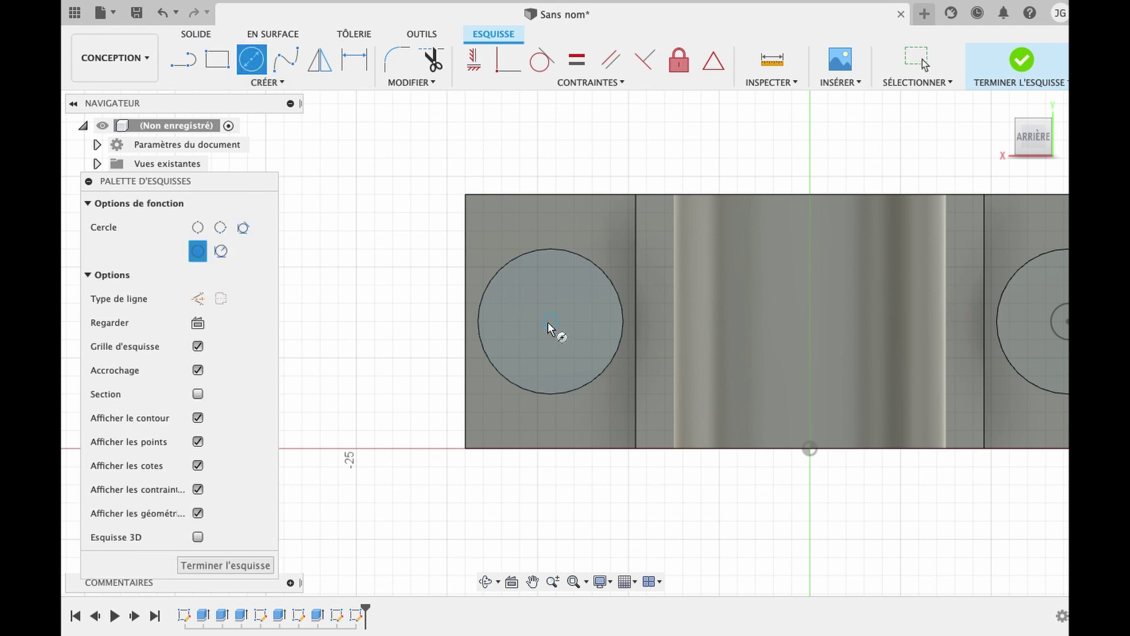
pyautogui.write('2')
pyautogui.press('Return')
pyautogui.press('Escape')
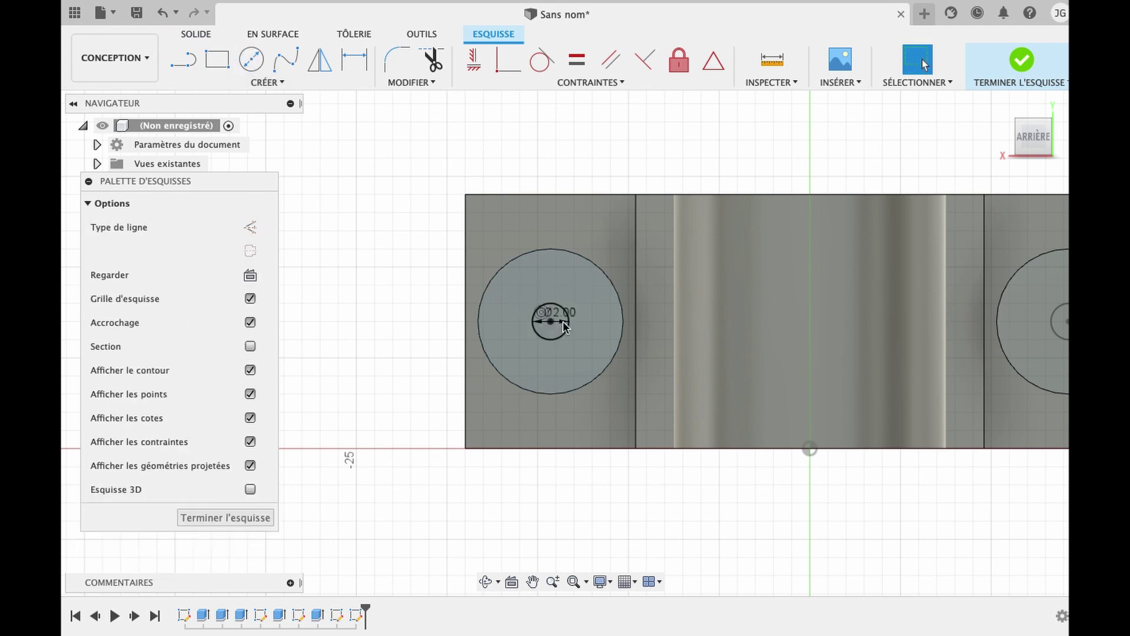
# Cut both small circles 20 mm deep into the pegs as holes
pyautogui.click(419, 330)
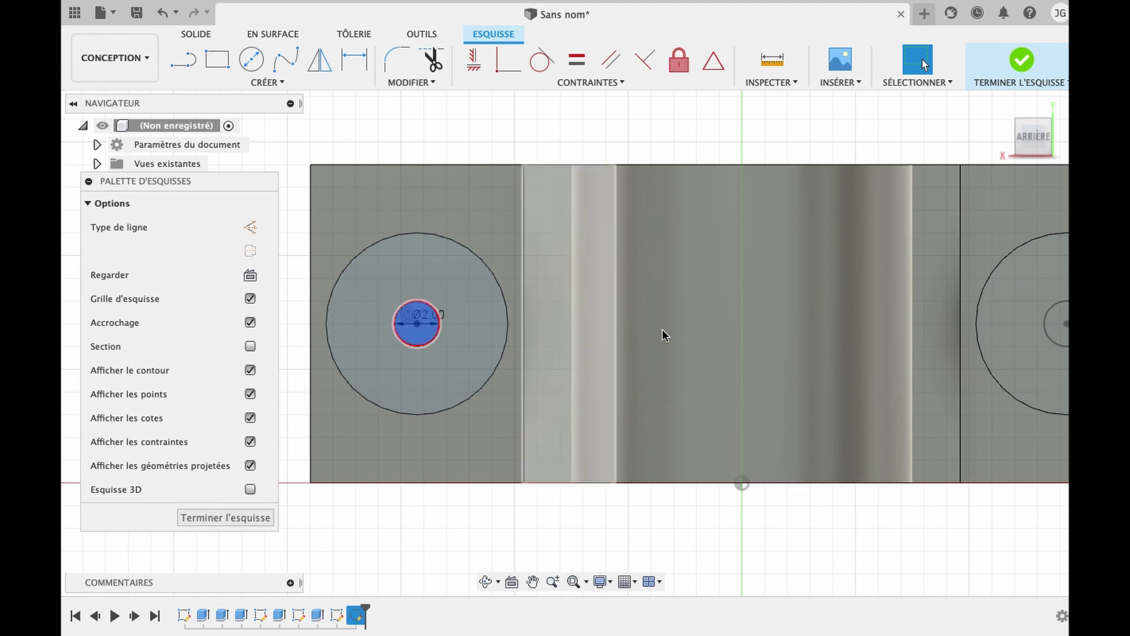
pyautogui.scroll(-2, 677, 329)
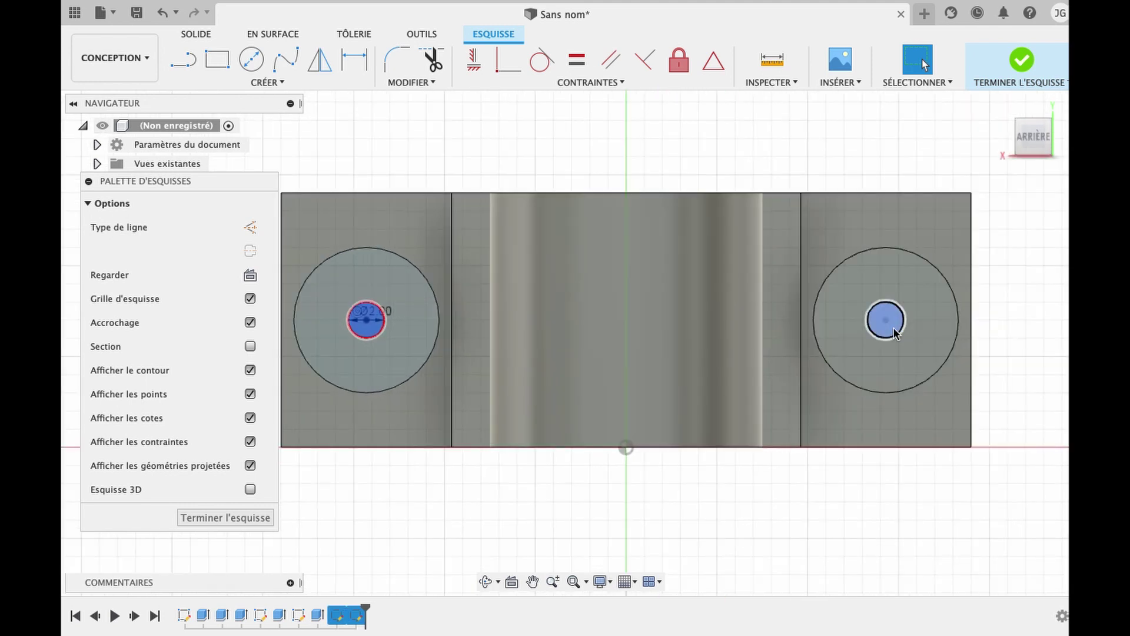
pyautogui.click(893, 330)
pyautogui.press('e')
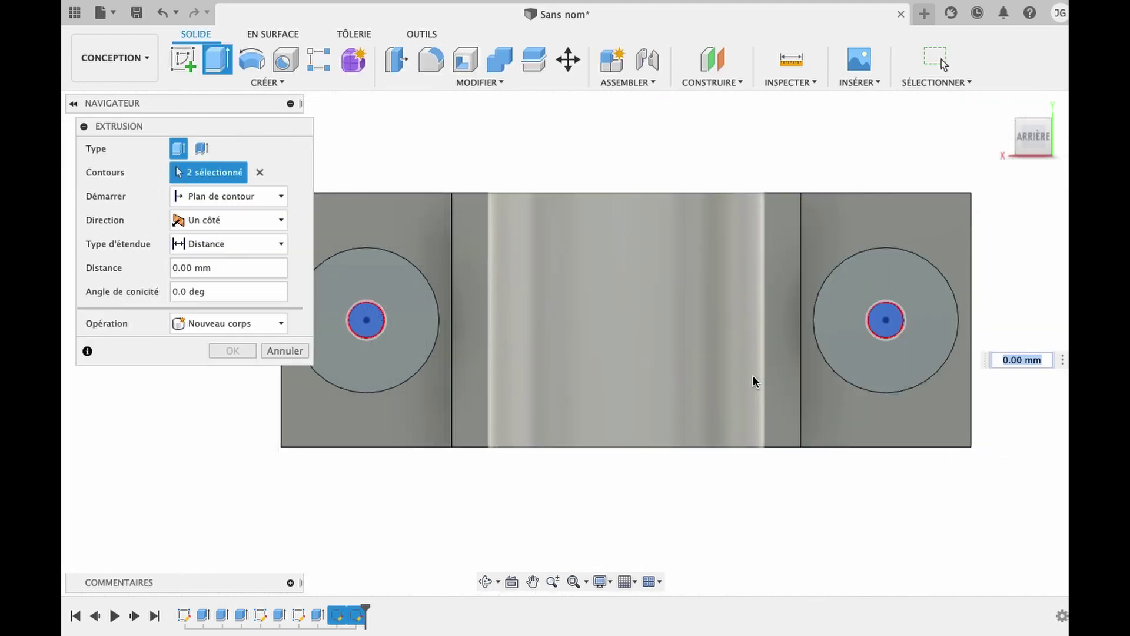
pyautogui.write('-20')
pyautogui.press('Return')
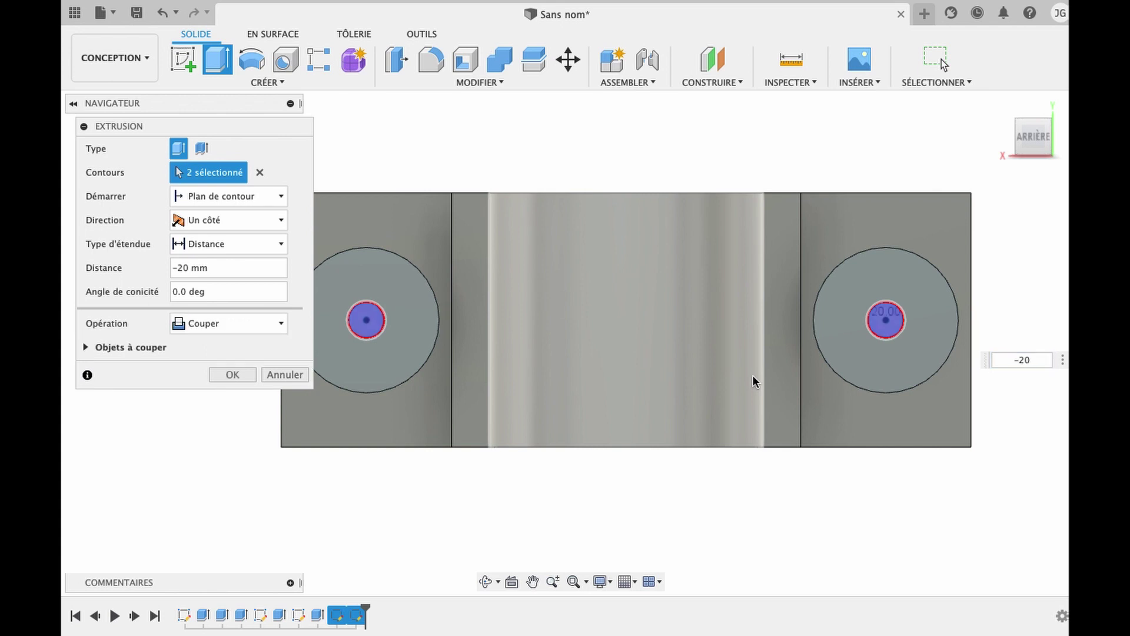
pyautogui.press('Return')
# Orbit to a view of the ring from below and begin a new sketch
pyautogui.click(486, 582)
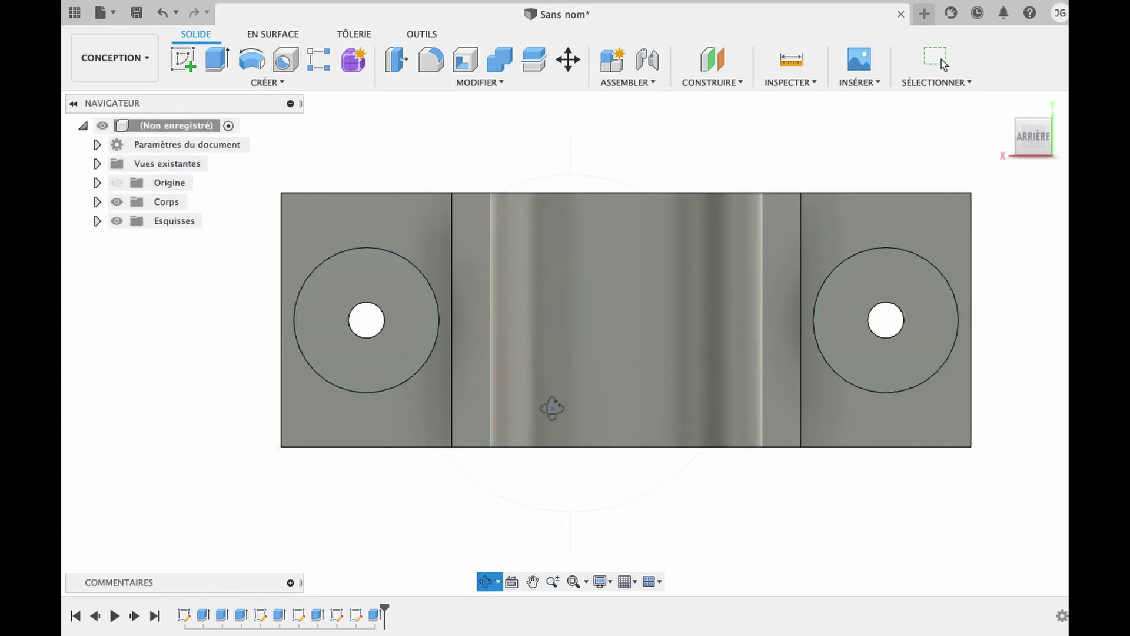
pyautogui.moveTo(550, 404); pyautogui.dragTo(667, 264)
pyautogui.scroll(-3, 667, 265)
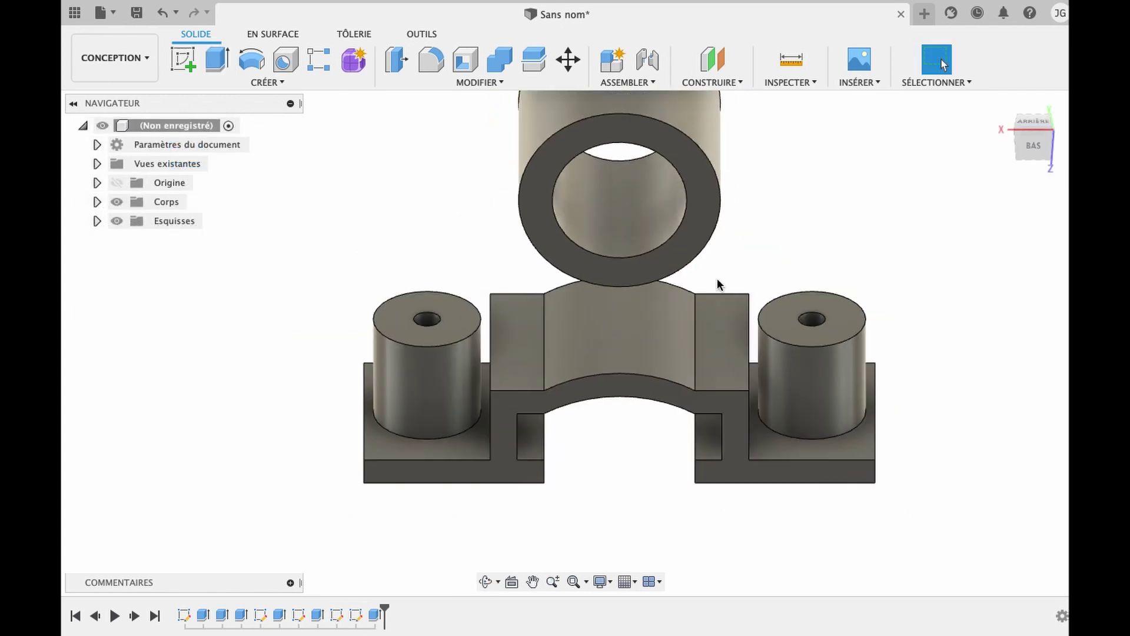
pyautogui.scroll(-1, 711, 296)
pyautogui.click(486, 582)
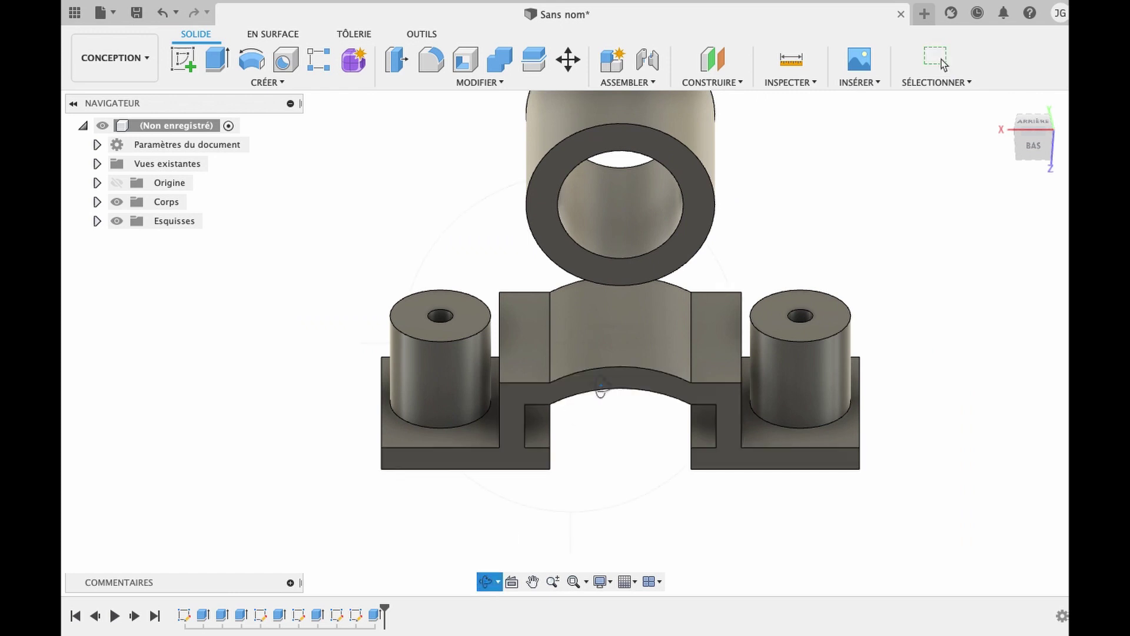
pyautogui.moveTo(598, 391)
pyautogui.mouseDown()
pyautogui.moveTo(610, 343)
pyautogui.moveTo(660, 336)
pyautogui.mouseUp()
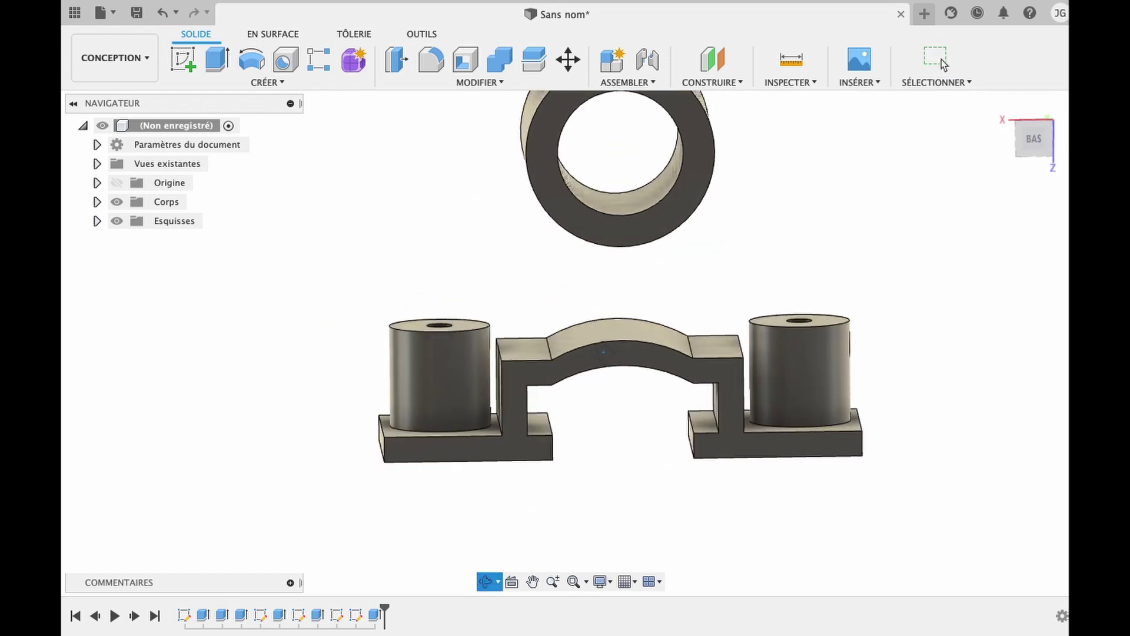
pyautogui.scroll(2, 661, 335)
pyautogui.press('Escape')
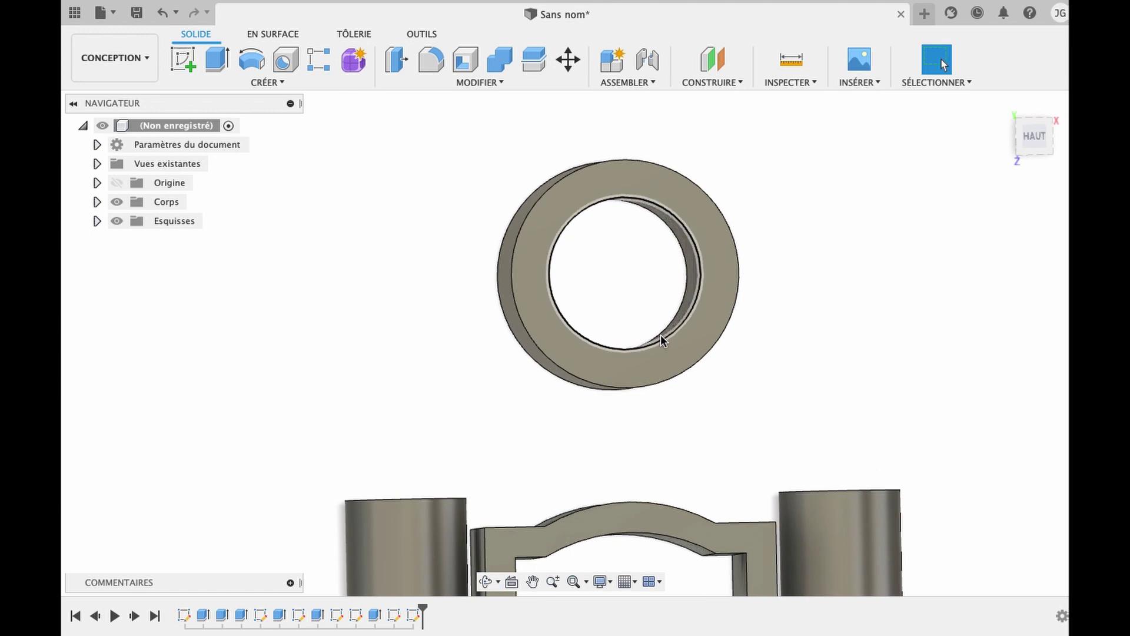
pyautogui.click(184, 59)
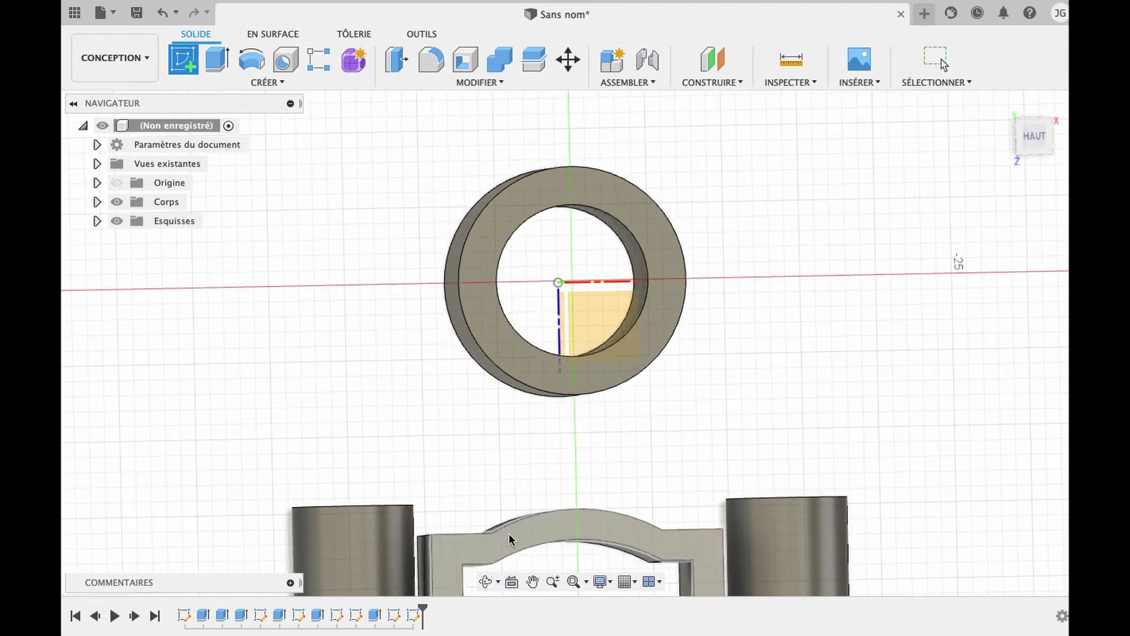
# On the top plane, draw a short line down from the side curve, then across to the right peg
pyautogui.click(597, 321)
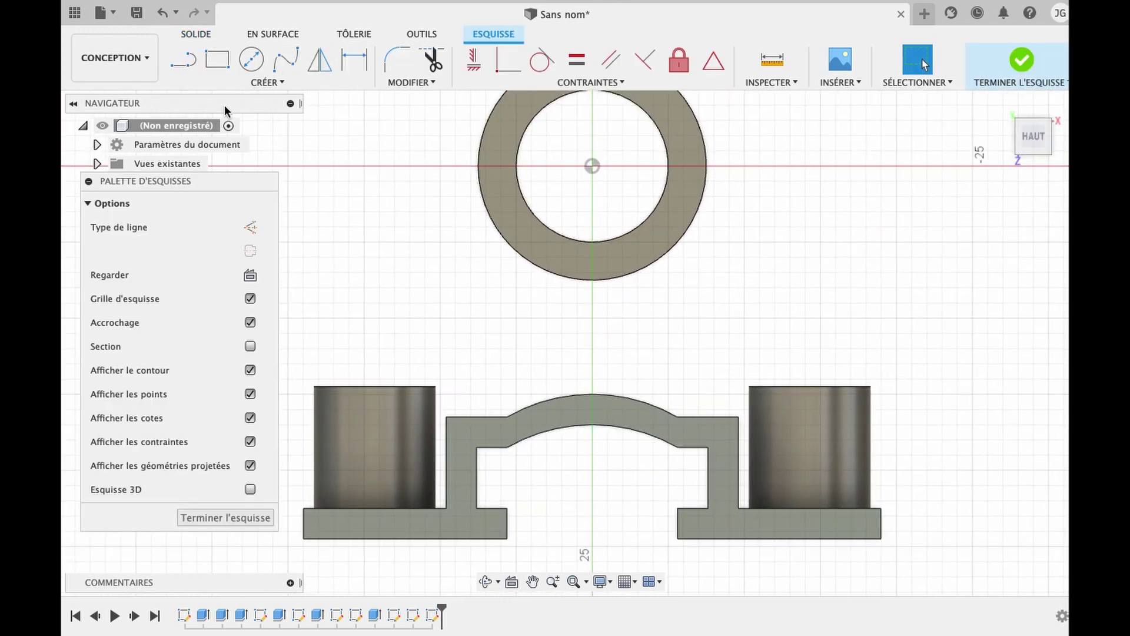
pyautogui.click(230, 80)
pyautogui.moveTo(265, 150)
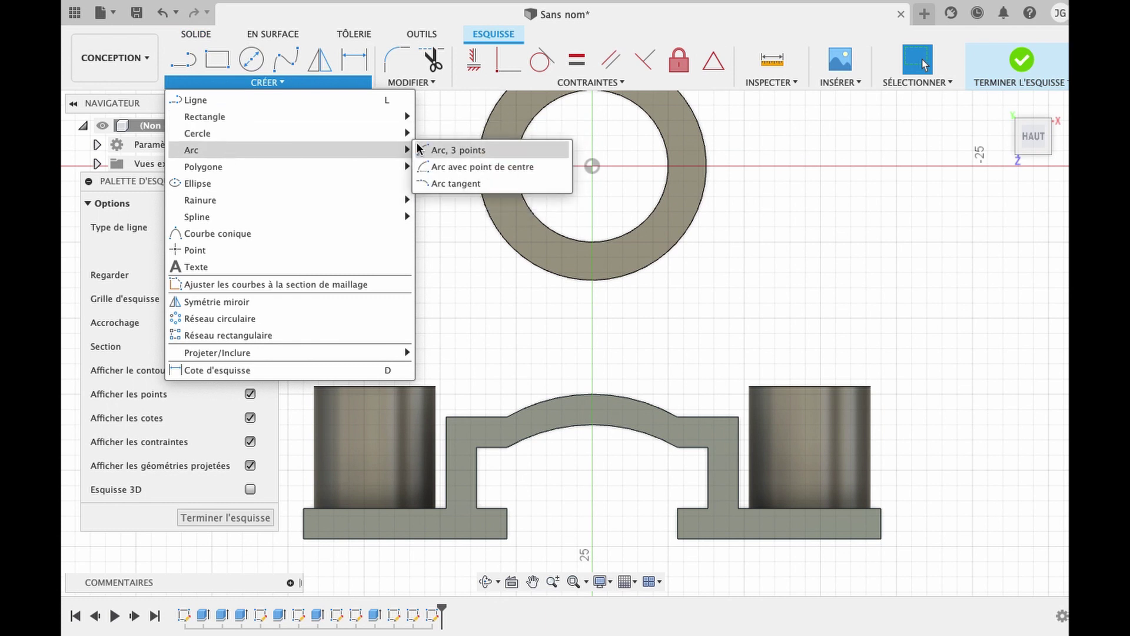
pyautogui.click(459, 150)
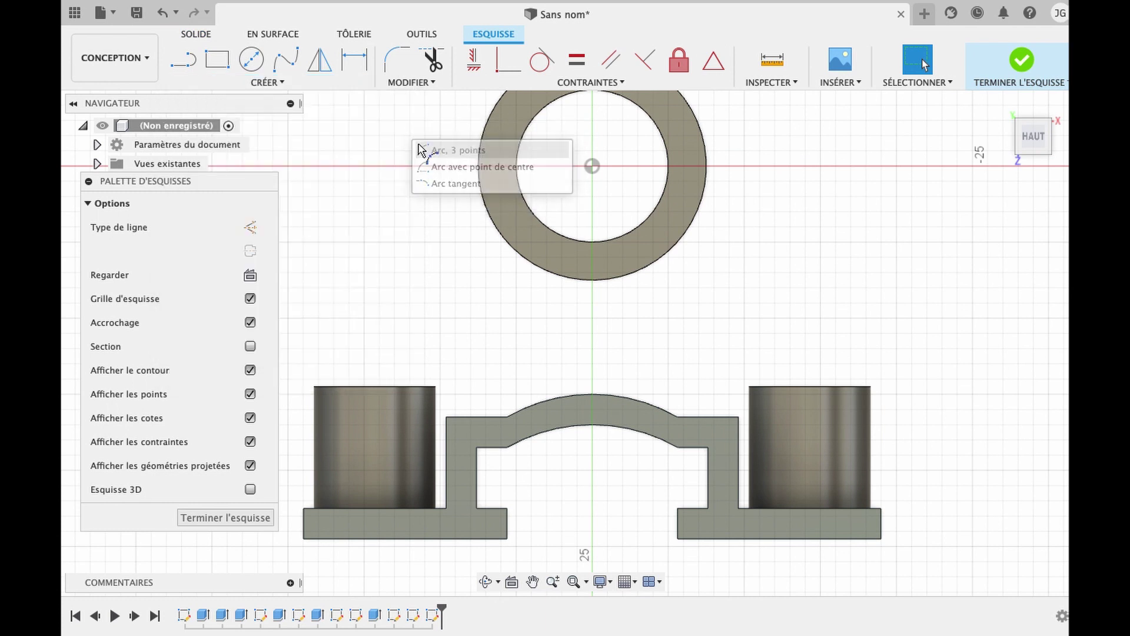
pyautogui.click(429, 391)
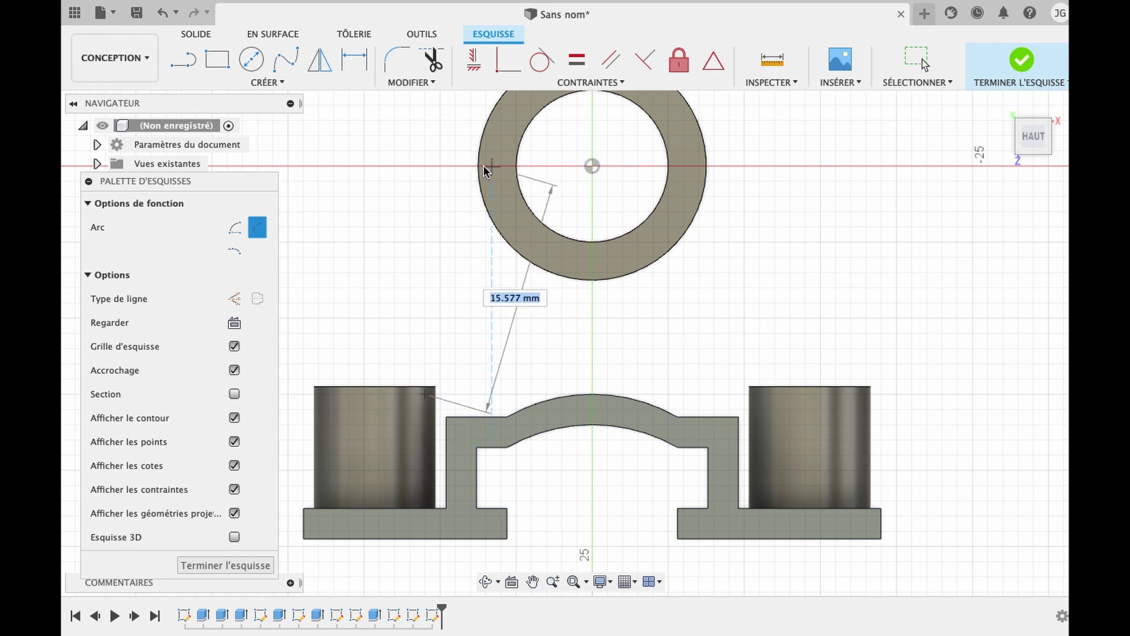
pyautogui.press('Escape')
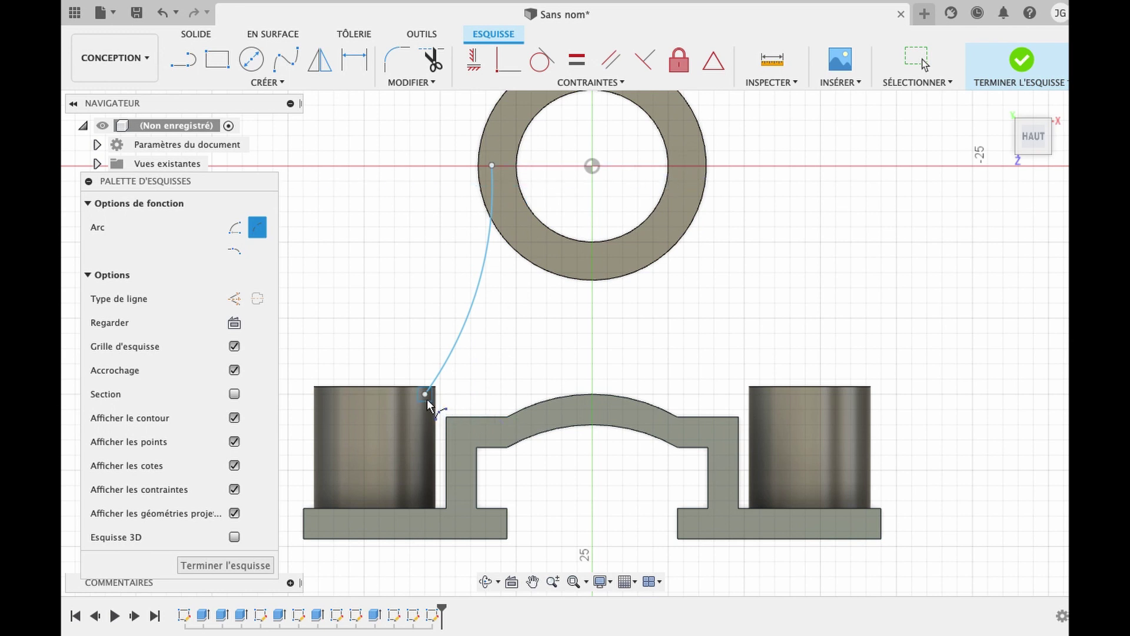
pyautogui.press('l')
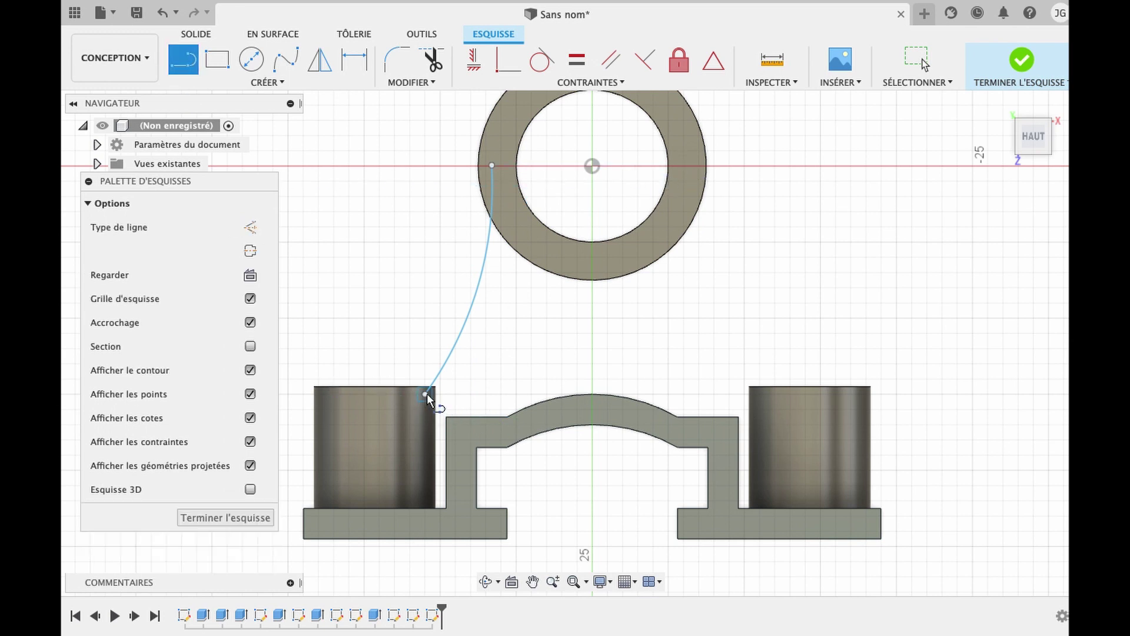
pyautogui.click(427, 393)
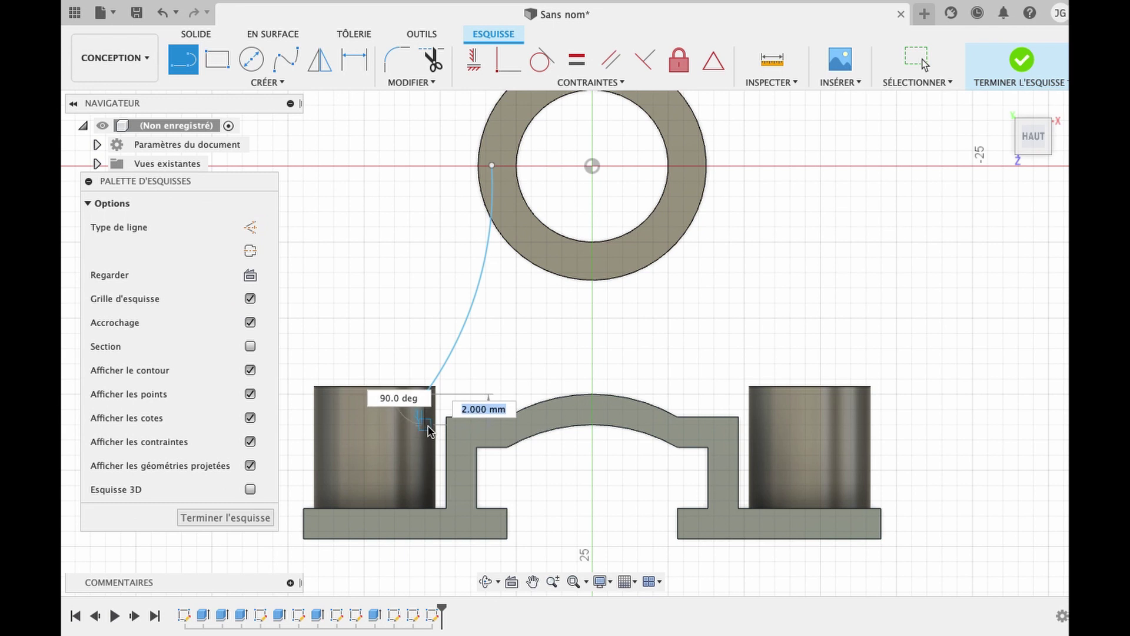
pyautogui.click(425, 424)
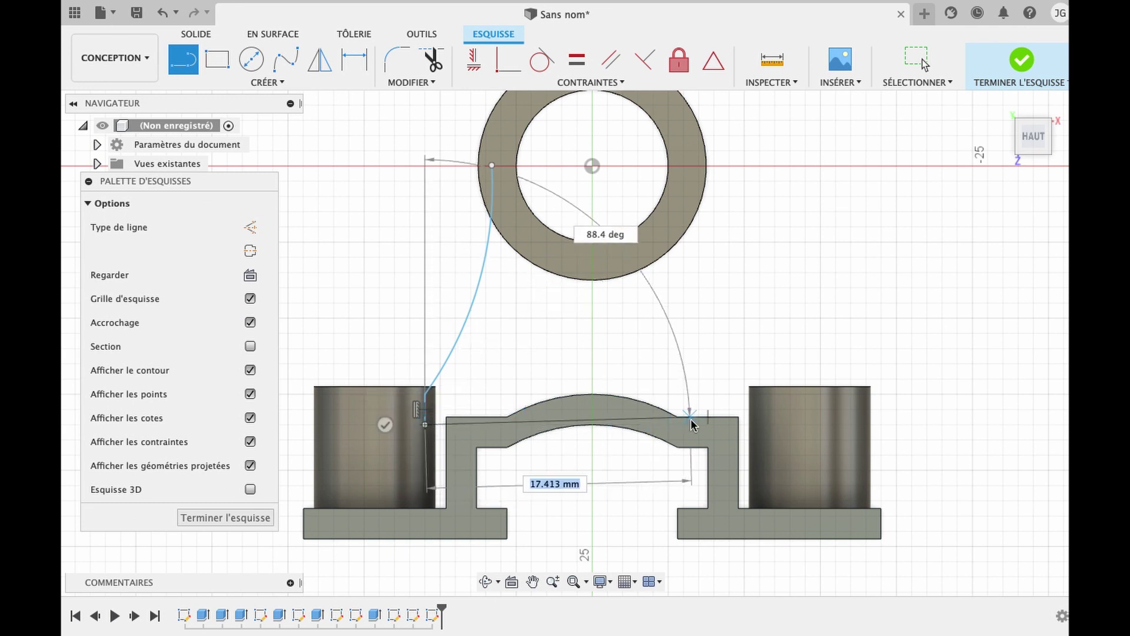
pyautogui.click(760, 425)
pyautogui.press('Escape')
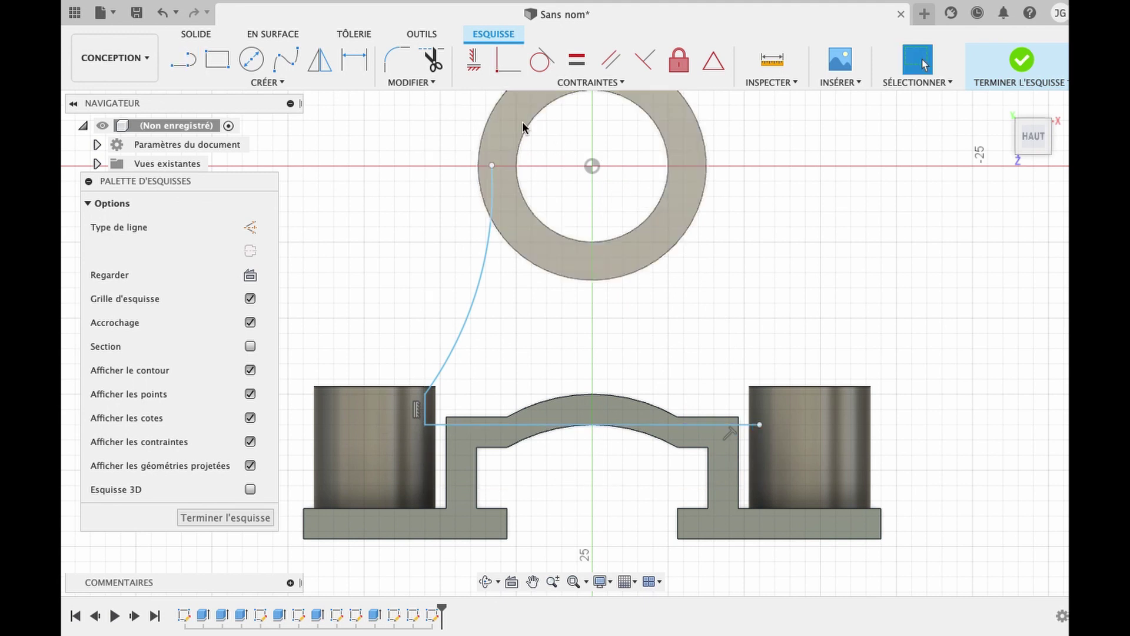
# Add a vertical construction centre line from the ring centre down through the part
pyautogui.click(187, 60)
pyautogui.click(250, 227)
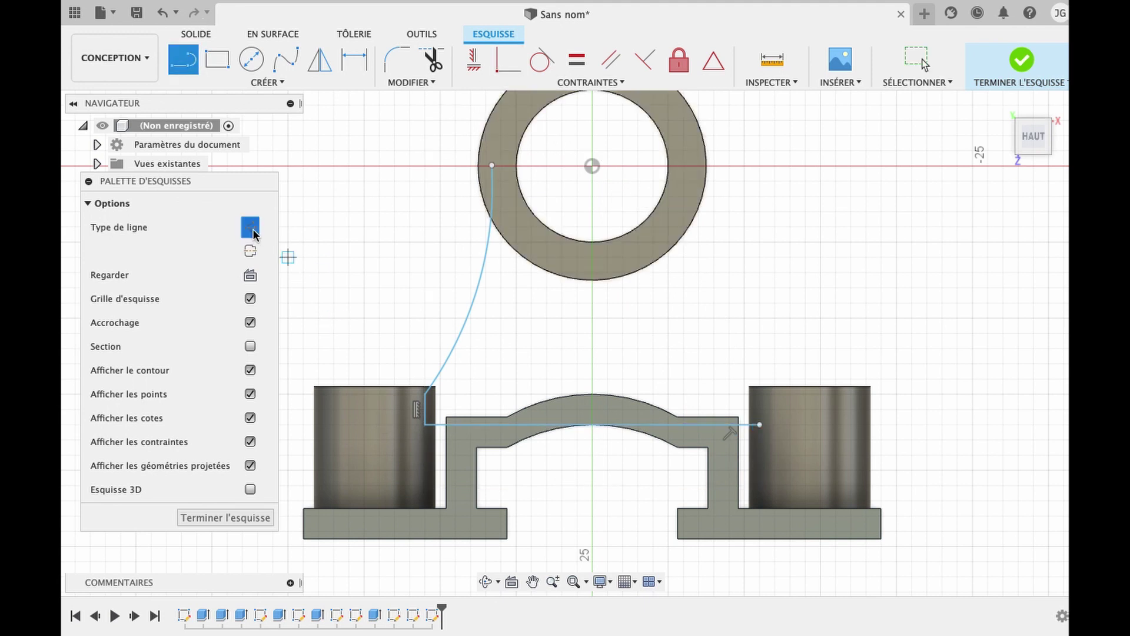
pyautogui.click(592, 166)
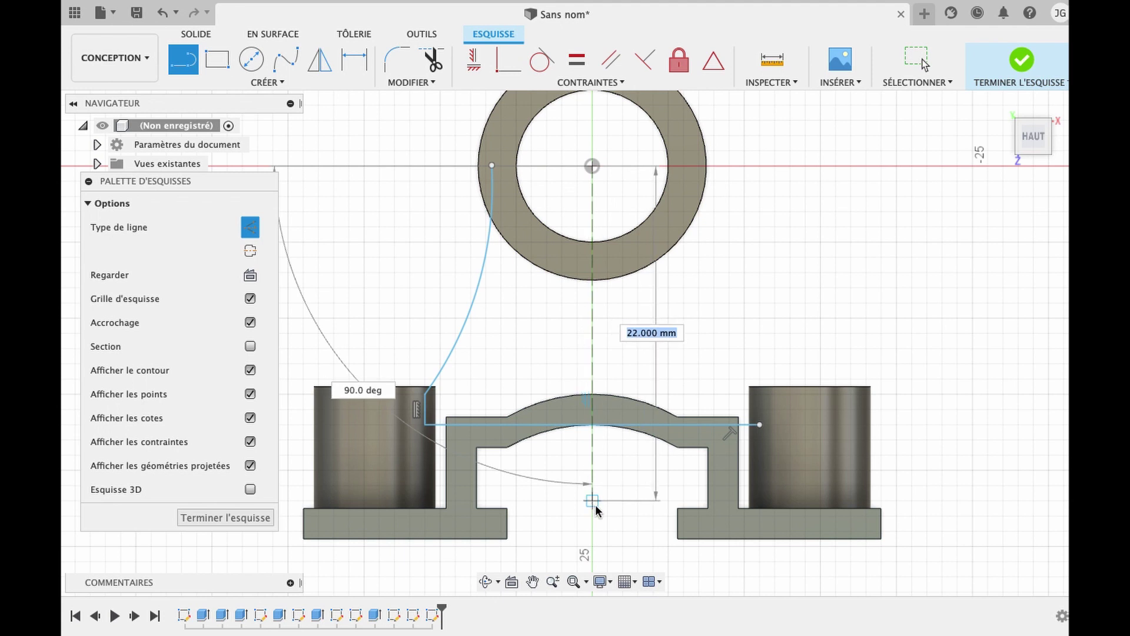
pyautogui.click(592, 500)
pyautogui.press('Escape')
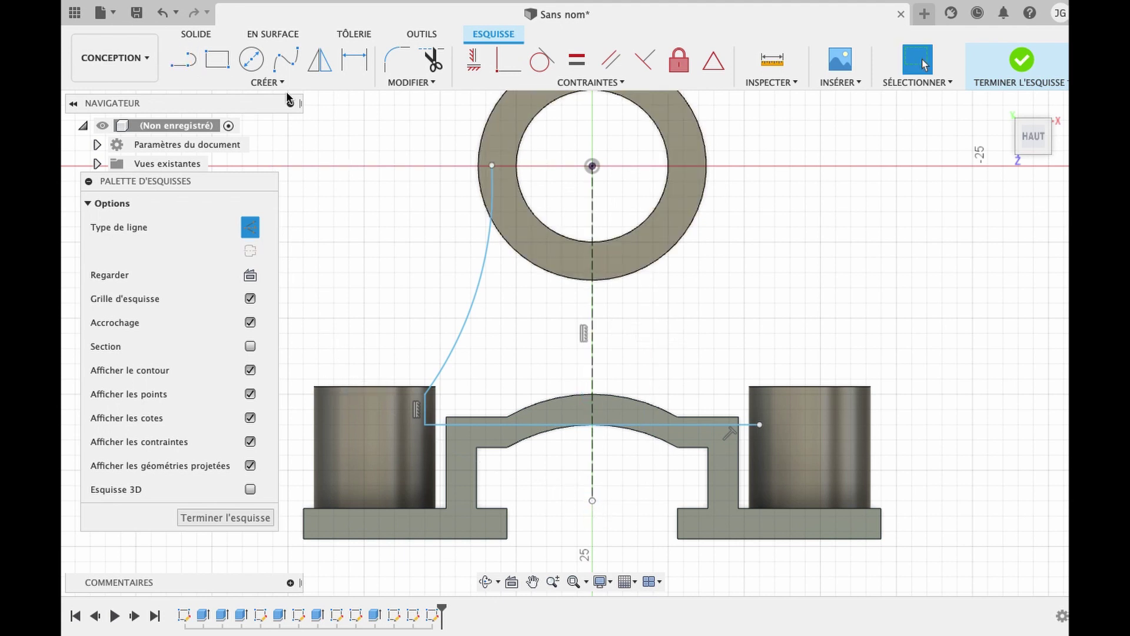
# Draw a circle centred on the ring inside its wall, as normal sketch geometry
pyautogui.click(252, 59)
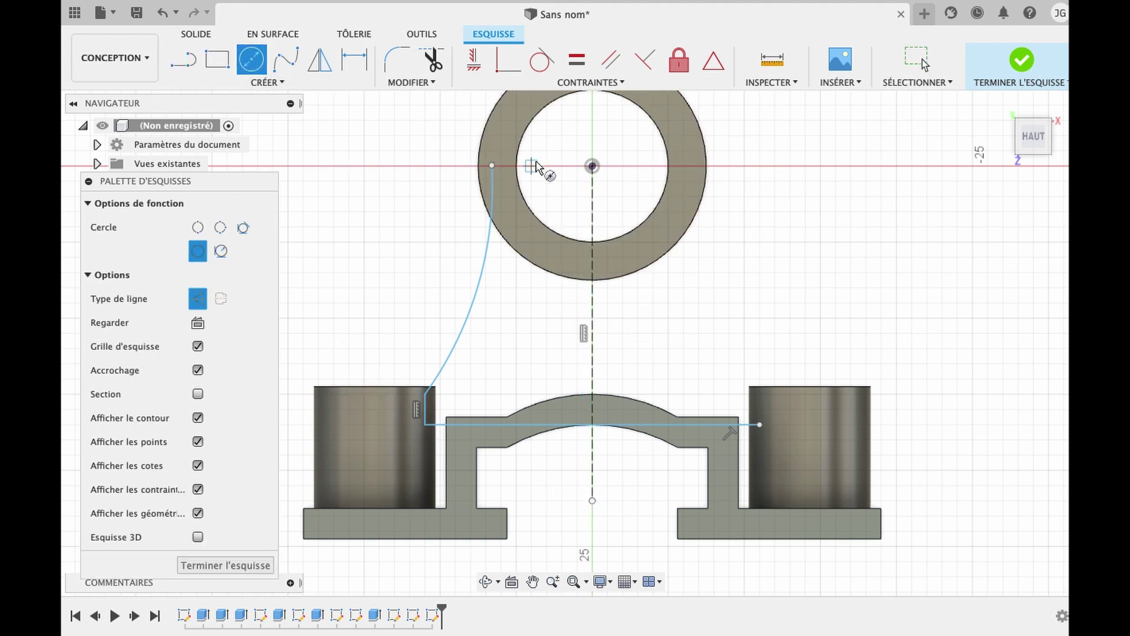
pyautogui.click(592, 166)
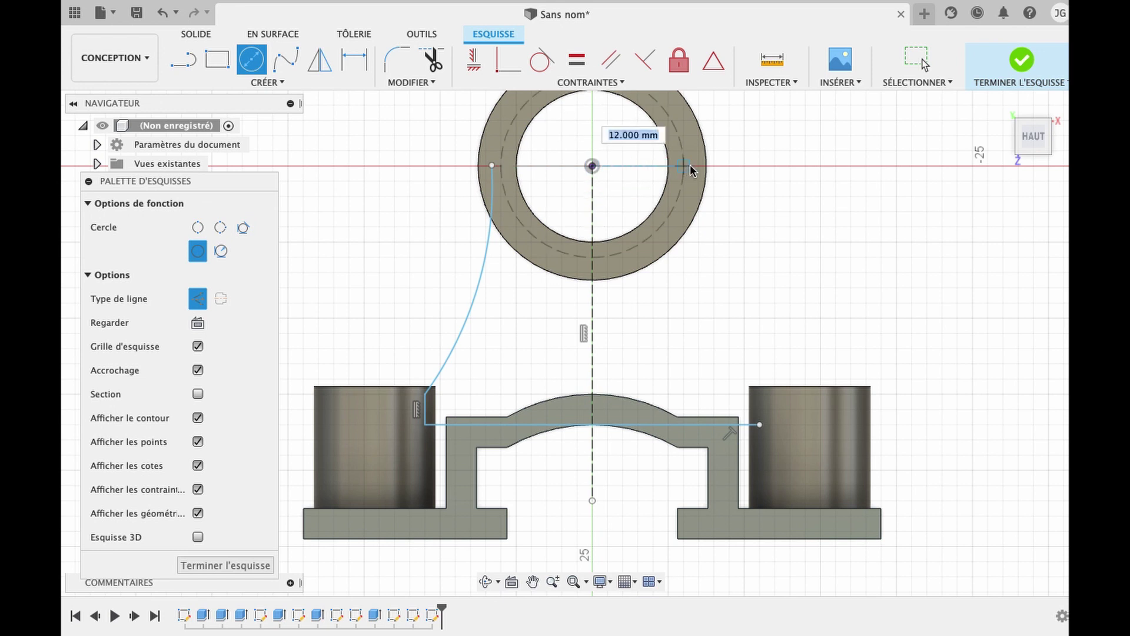
pyautogui.click(495, 166)
pyautogui.press('Escape')
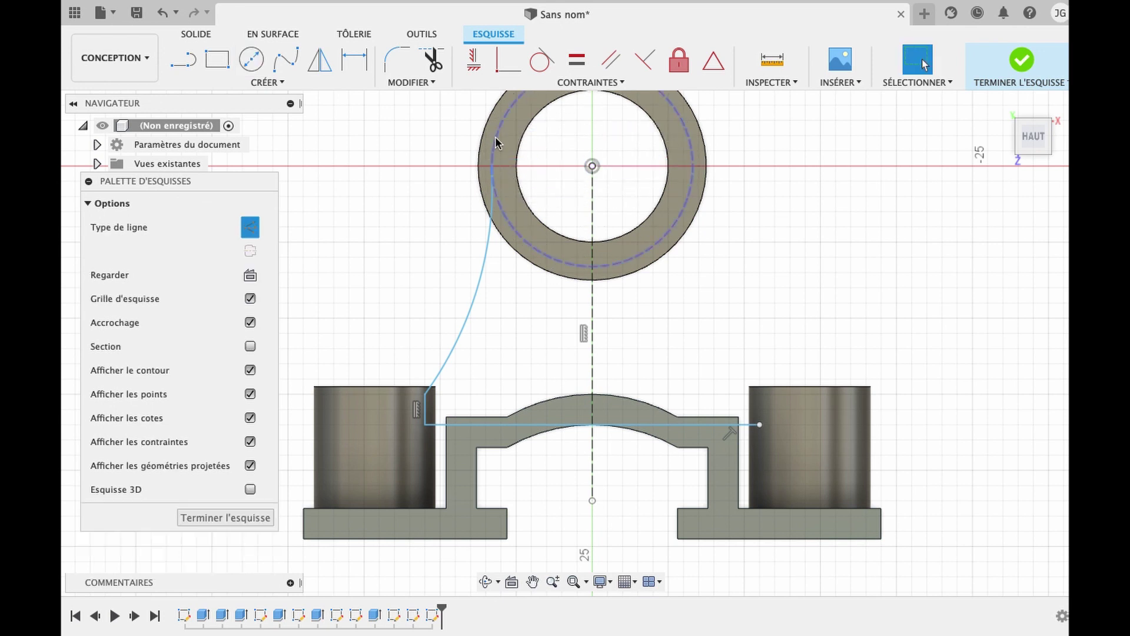
pyautogui.click(494, 141)
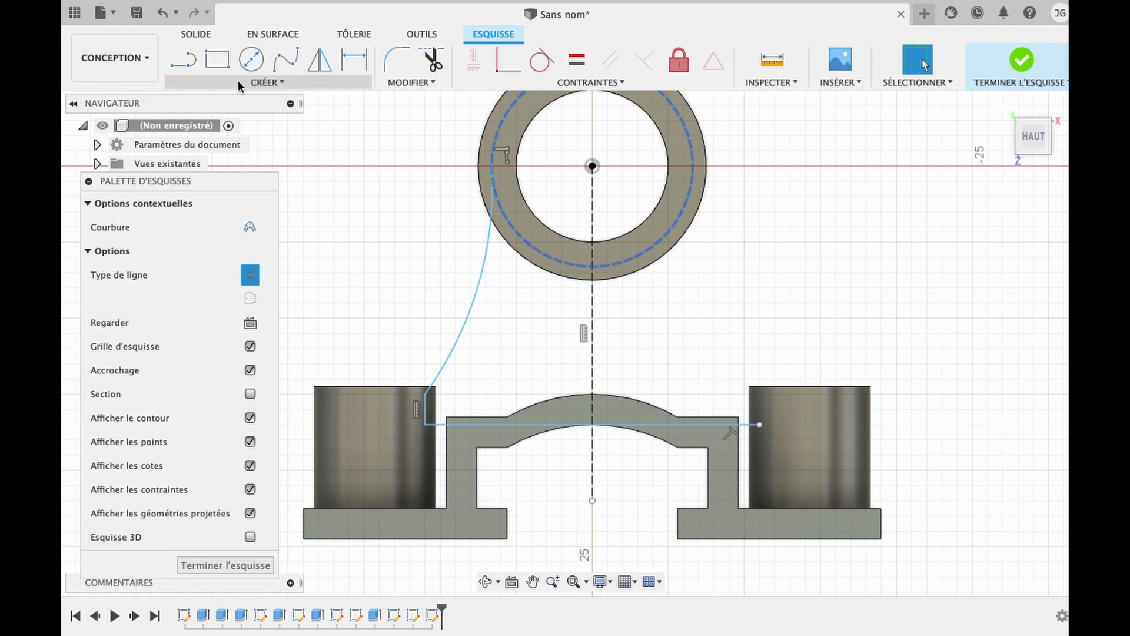
pyautogui.click(251, 275)
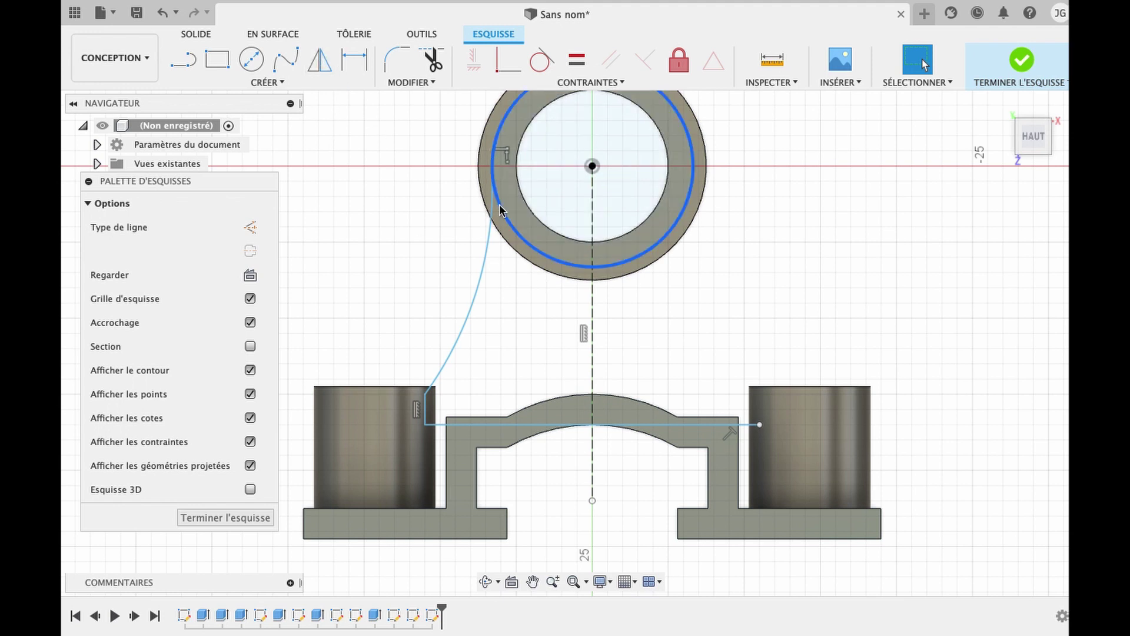
# Mirror the tapered side curve and stepped line about the centre line, then select the web profile
pyautogui.click(481, 250)
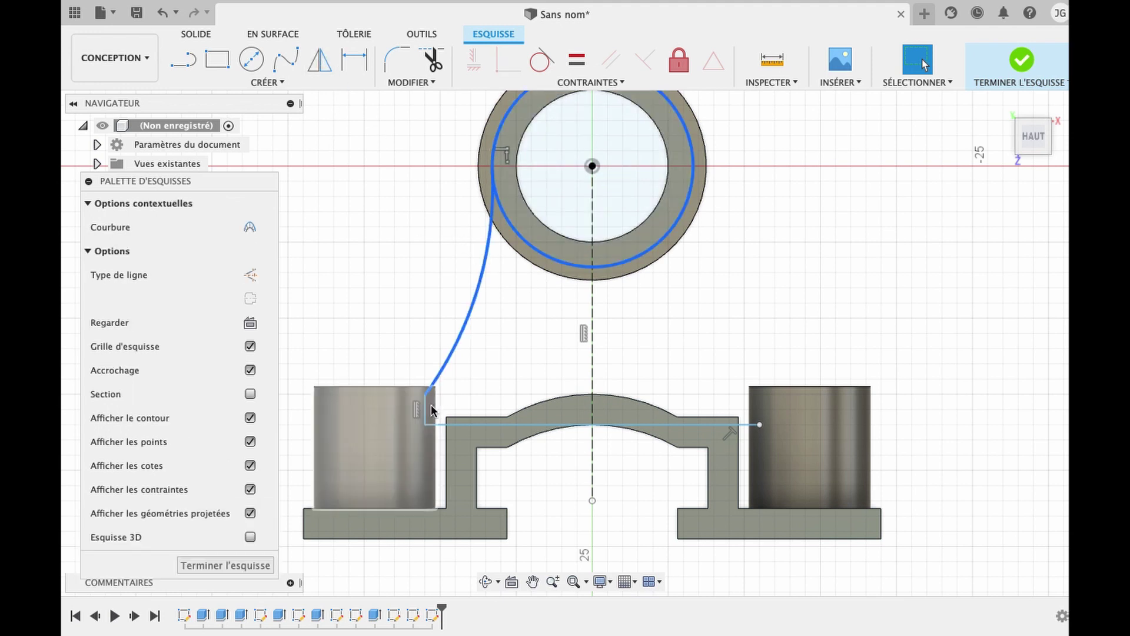
pyautogui.click(458, 424)
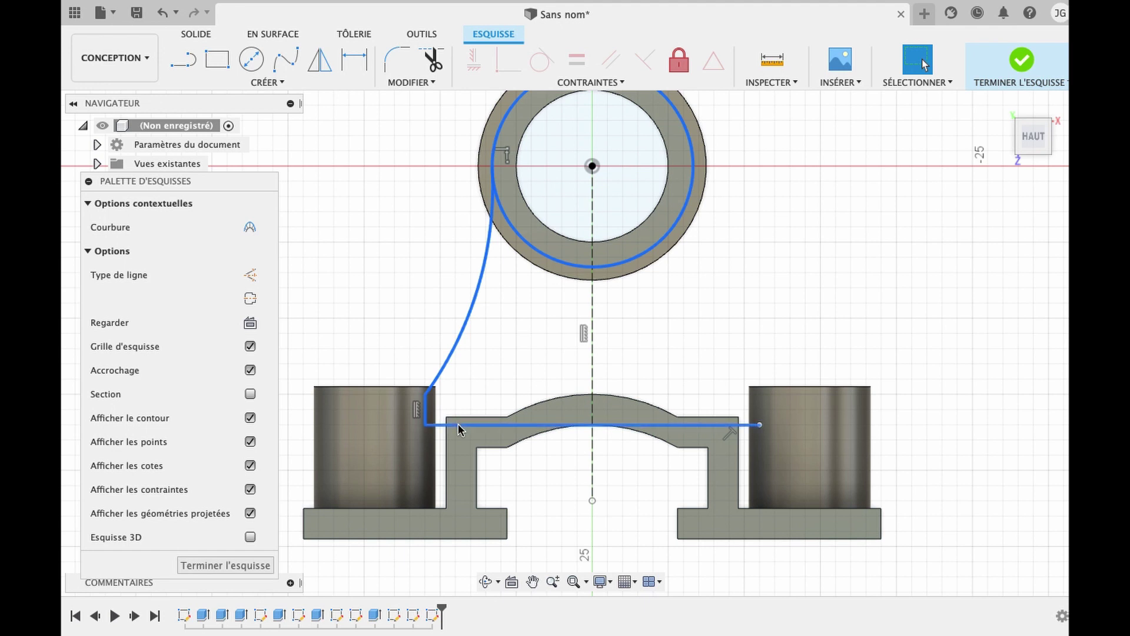
pyautogui.click(320, 59)
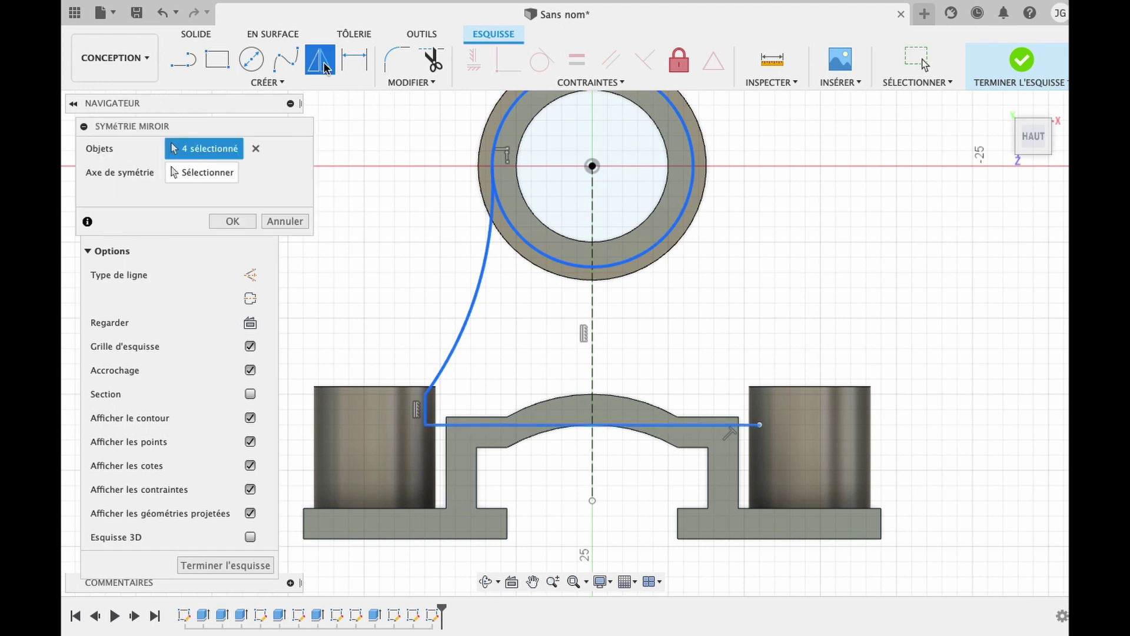
pyautogui.click(212, 171)
pyautogui.click(593, 292)
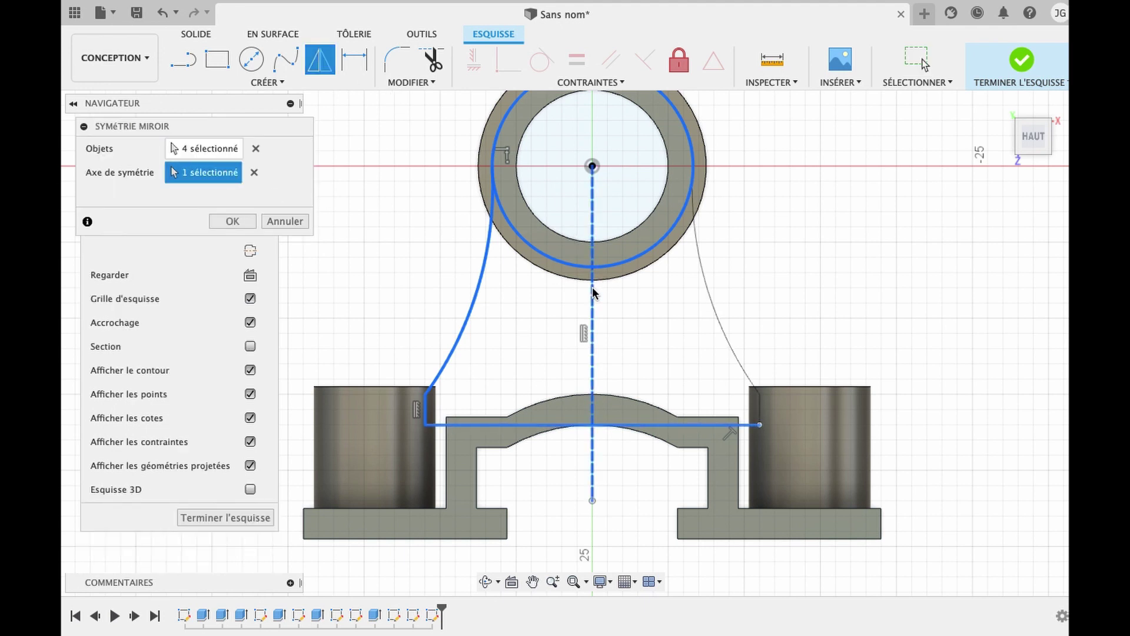
pyautogui.click(231, 221)
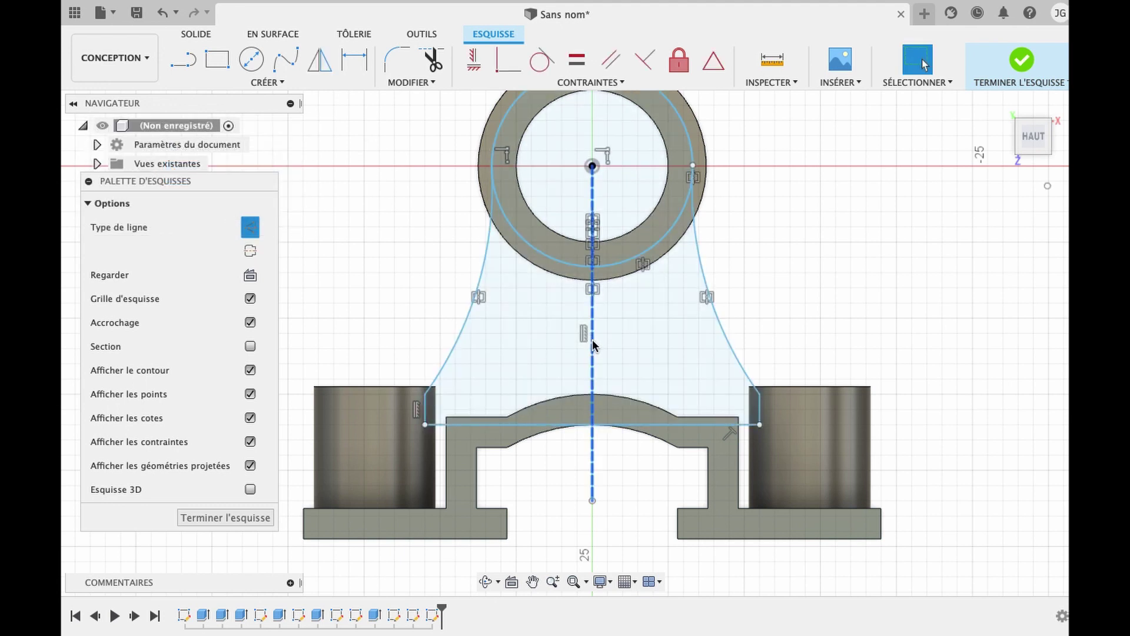
pyautogui.click(538, 339)
pyautogui.click(540, 342)
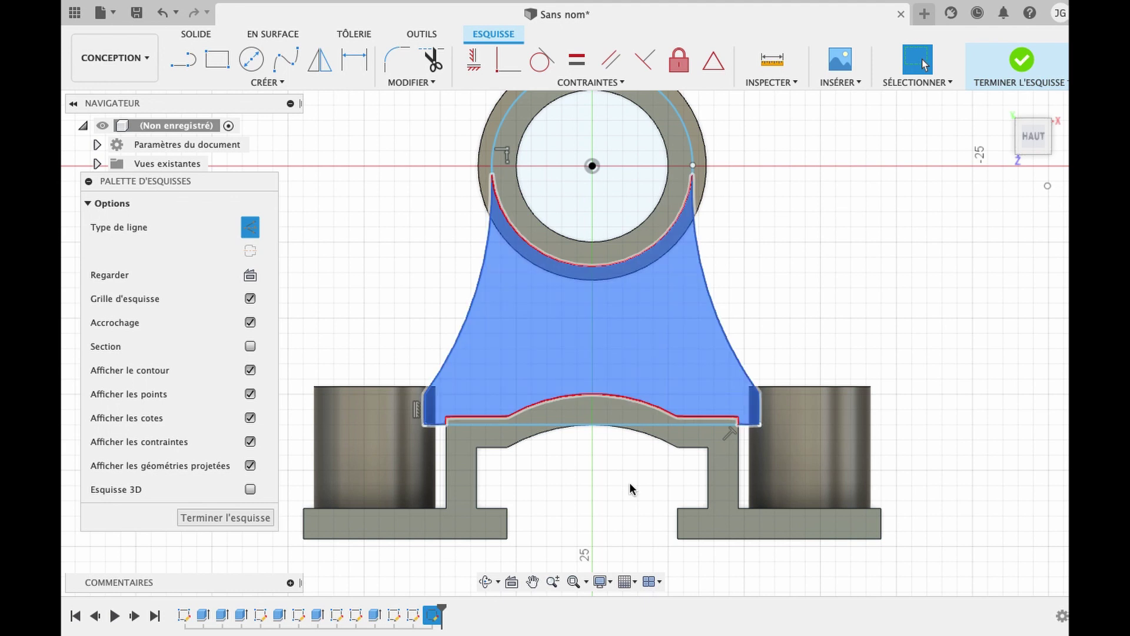
# Extrude the web profile -14 mm as a Join toward the tube ring, checking the preview
pyautogui.press('e')
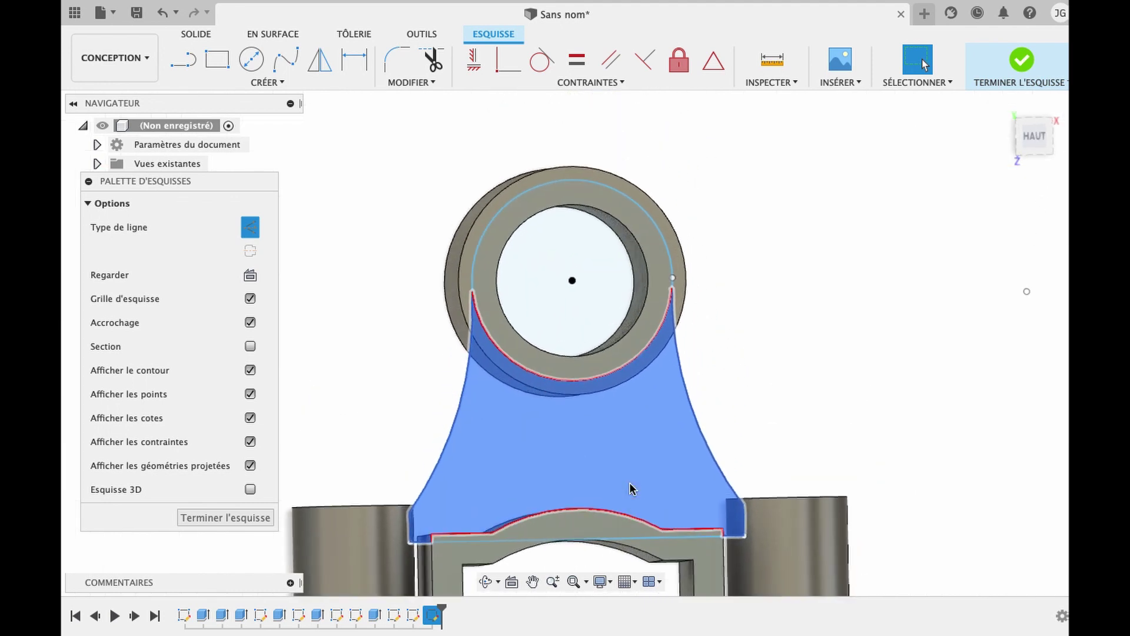
pyautogui.click(486, 584)
pyautogui.moveTo(664, 449); pyautogui.dragTo(546, 480)
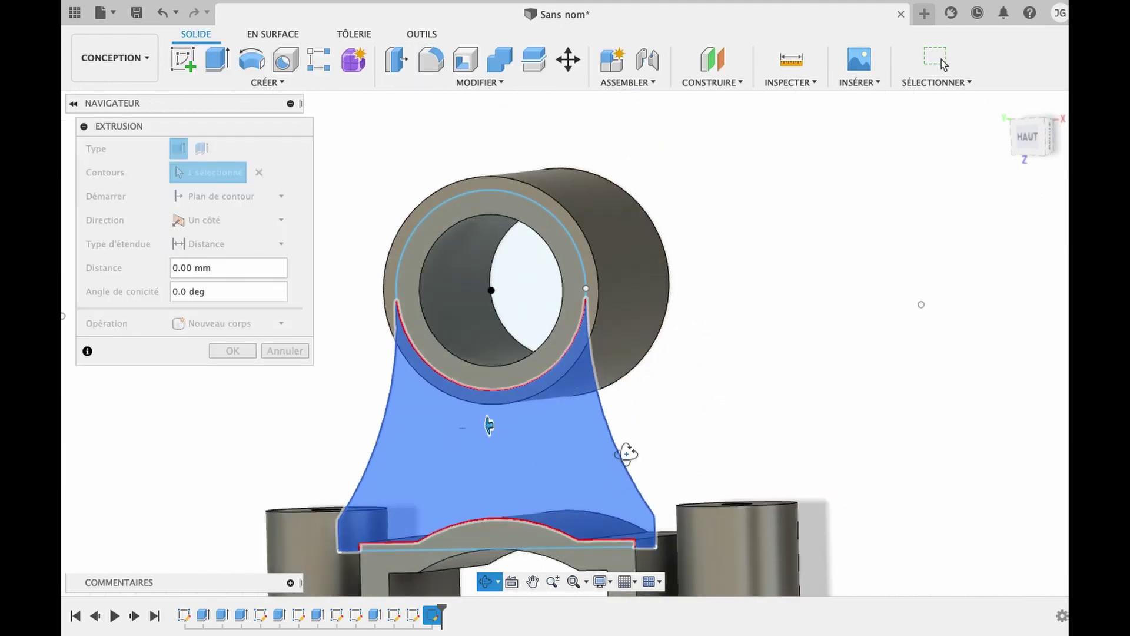
pyautogui.scroll(-3, 547, 480)
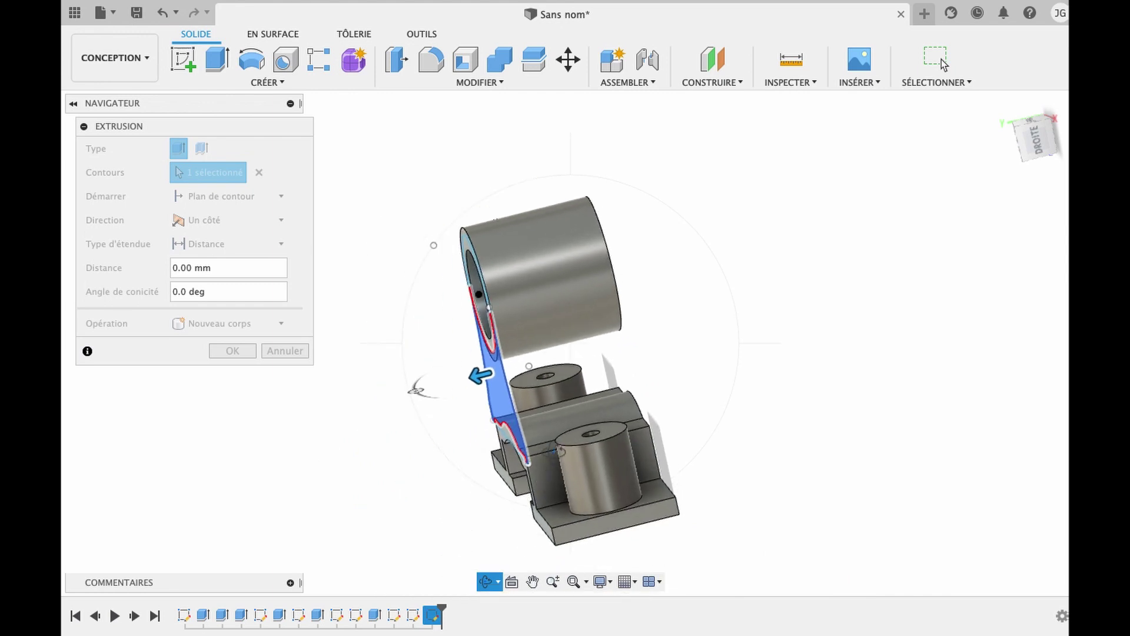
pyautogui.moveTo(419, 390); pyautogui.dragTo(428, 386)
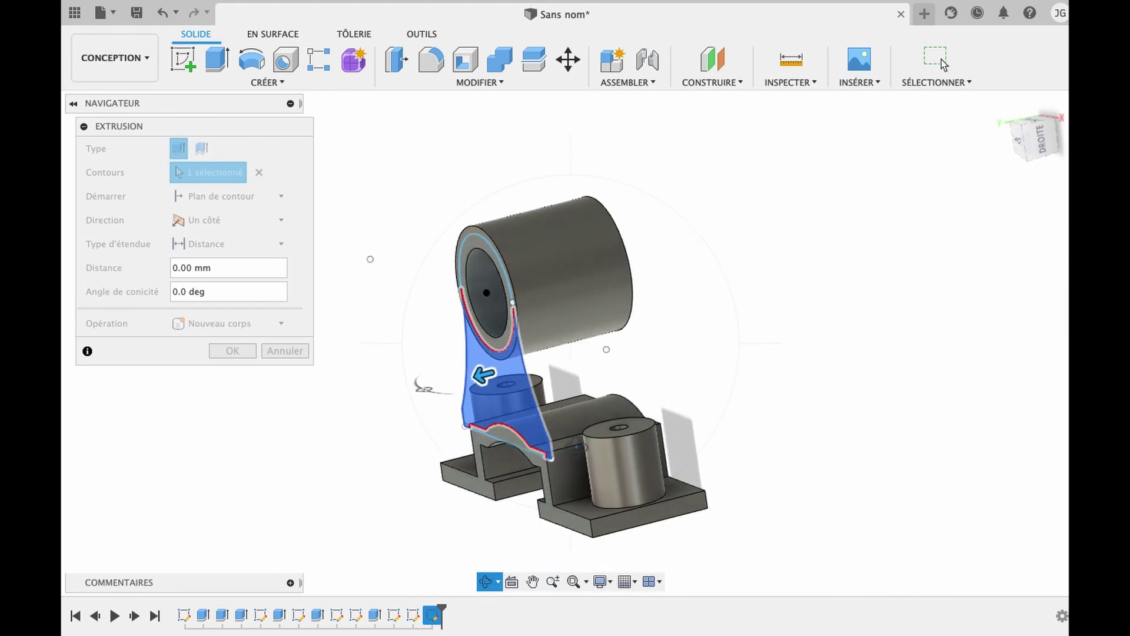
pyautogui.press('Escape')
pyautogui.click(222, 323)
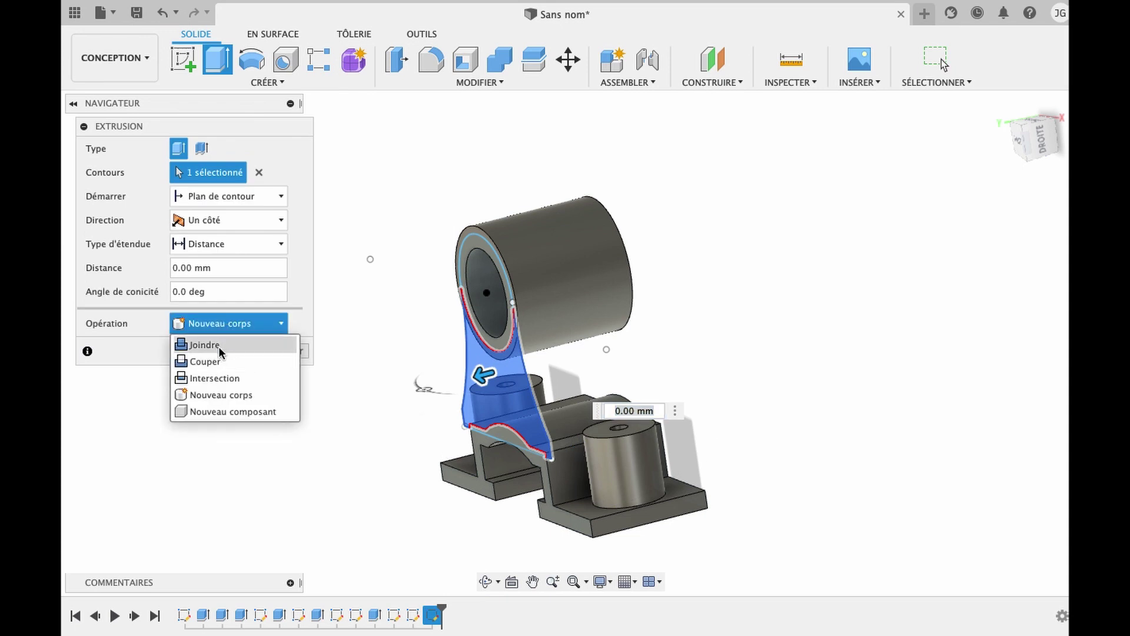
pyautogui.click(220, 346)
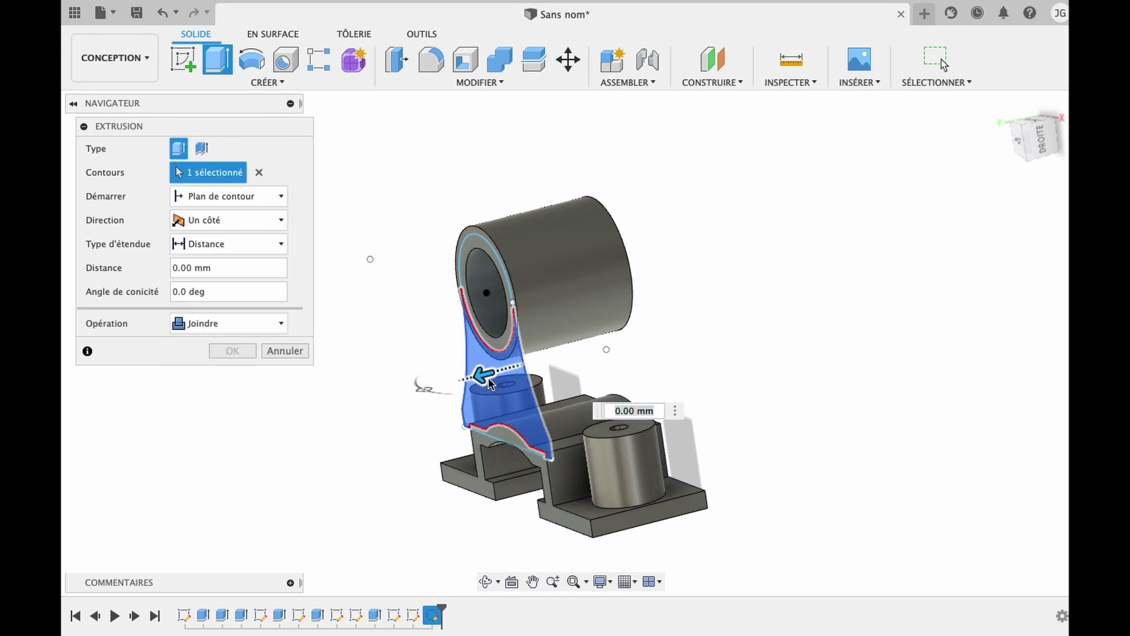
pyautogui.moveTo(483, 375); pyautogui.dragTo(606, 356)
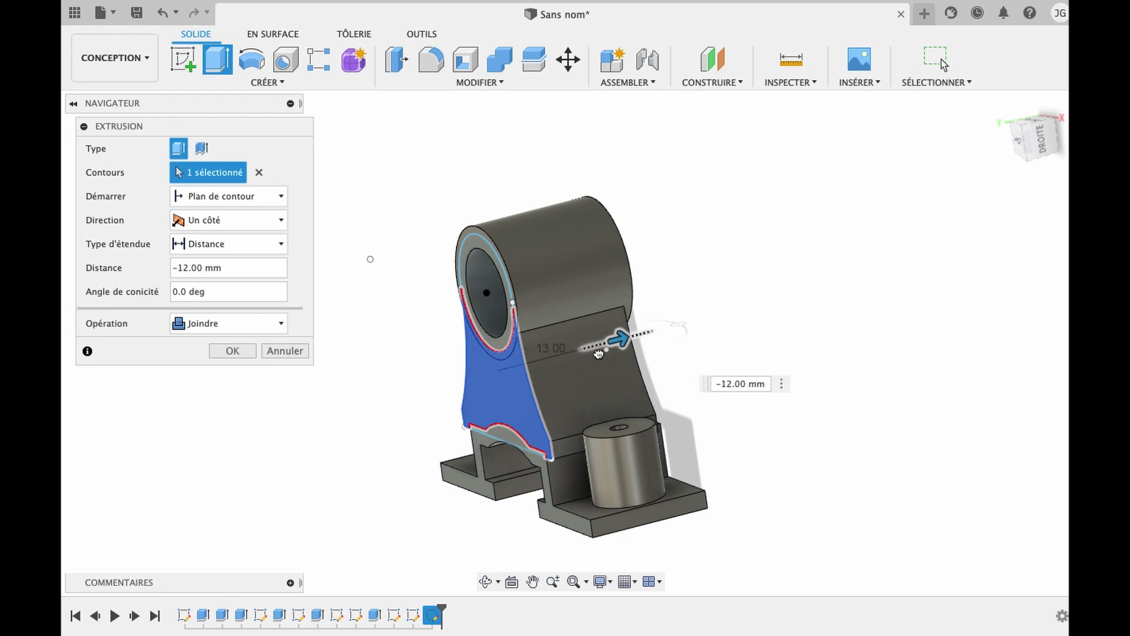
pyautogui.click(484, 581)
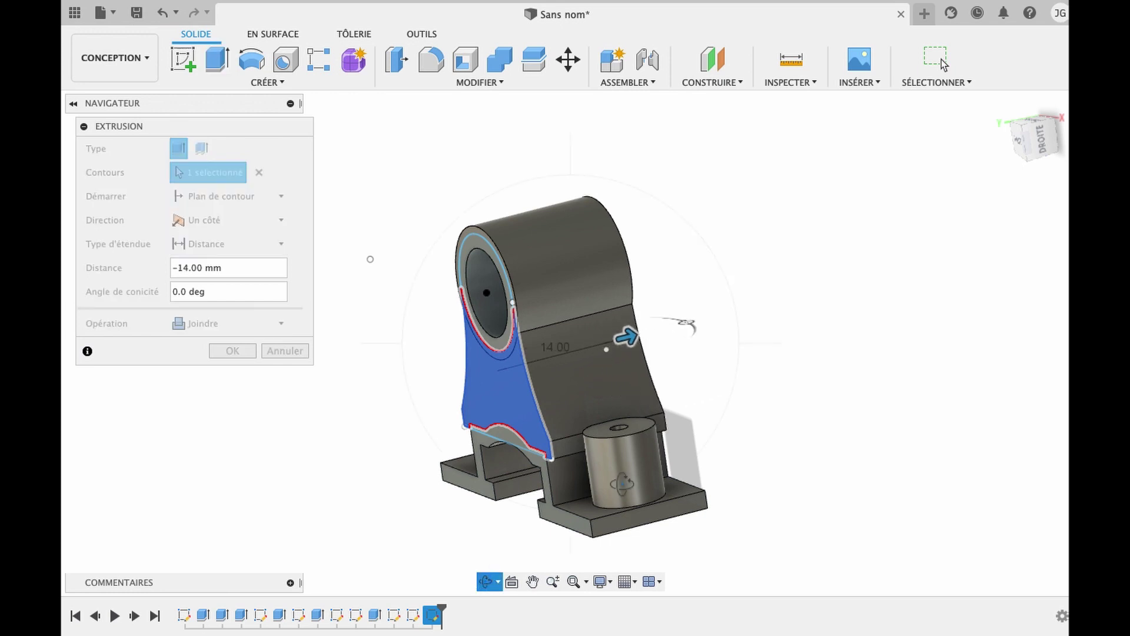
pyautogui.moveTo(489, 553)
pyautogui.mouseDown()
pyautogui.moveTo(506, 505)
pyautogui.moveTo(457, 535)
pyautogui.moveTo(528, 516)
pyautogui.moveTo(744, 290)
pyautogui.moveTo(825, 293)
pyautogui.moveTo(739, 518)
pyautogui.mouseUp()
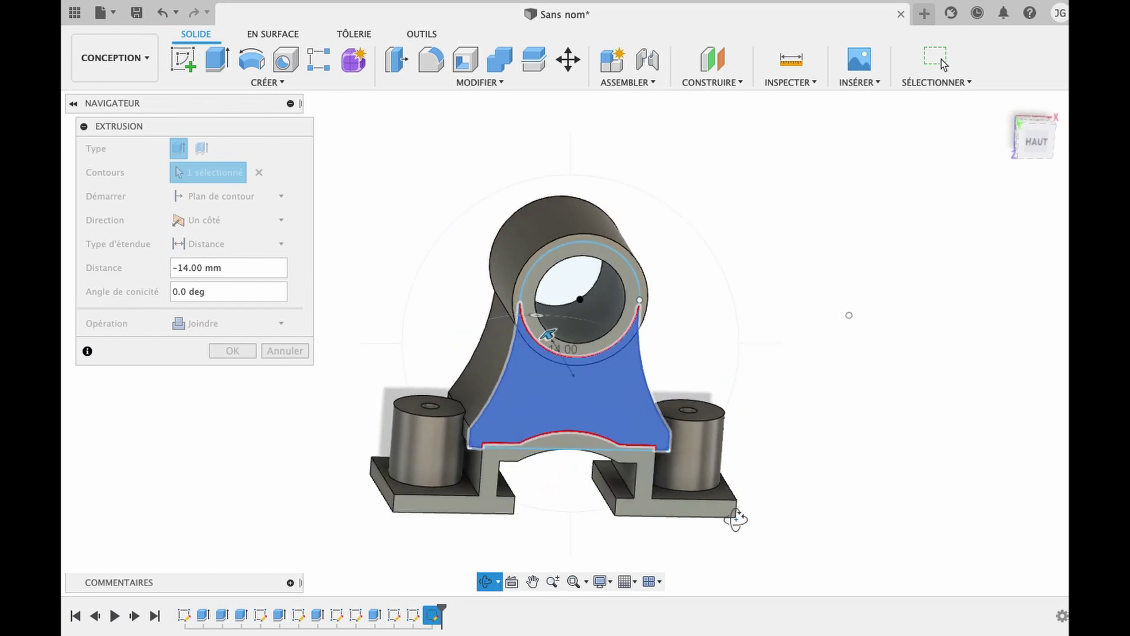
pyautogui.press('Escape')
pyautogui.press('Return')
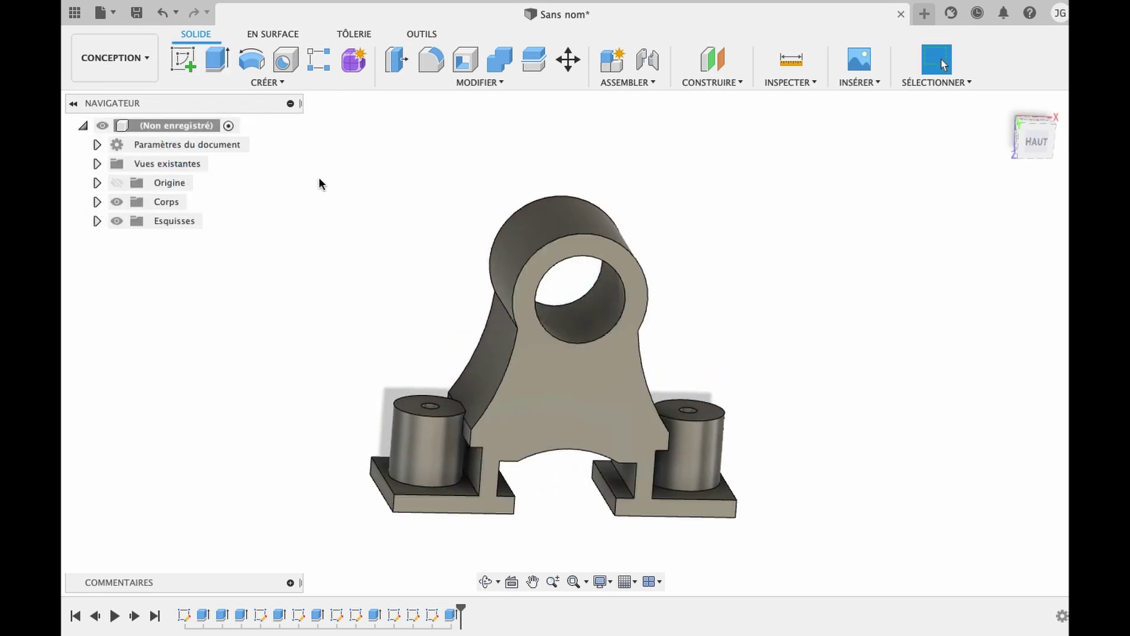
# Start a sketch on the web's front face with a circle concentric around the tube hole
pyautogui.click(531, 378)
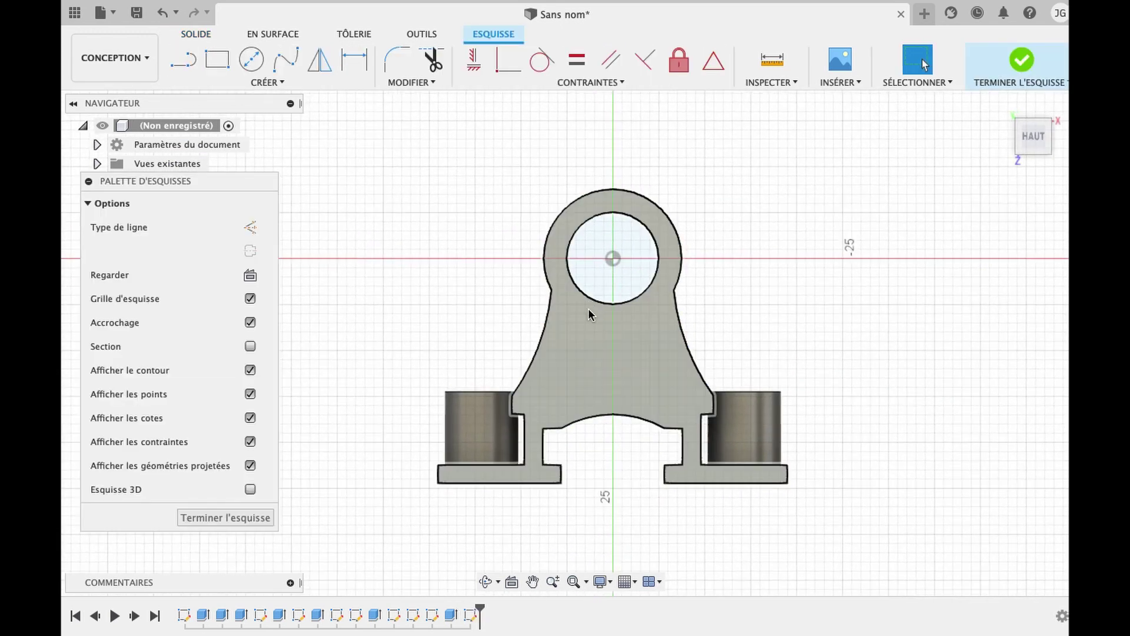
pyautogui.scroll(2, 588, 309)
pyautogui.scroll(2, 588, 308)
pyautogui.scroll(-1, 582, 318)
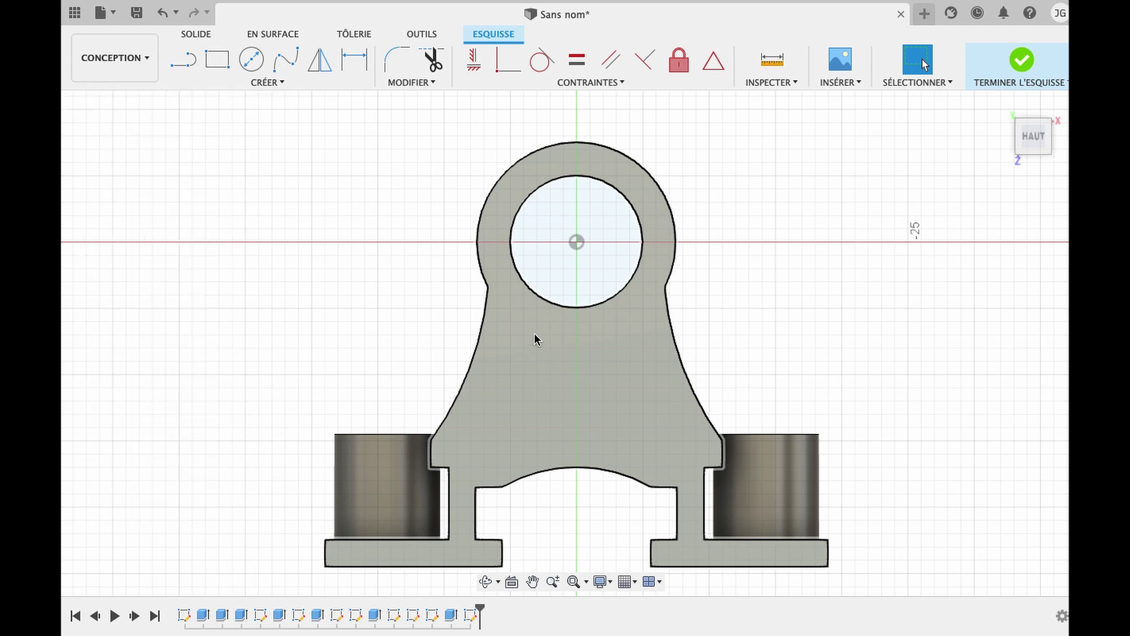
pyautogui.click(258, 55)
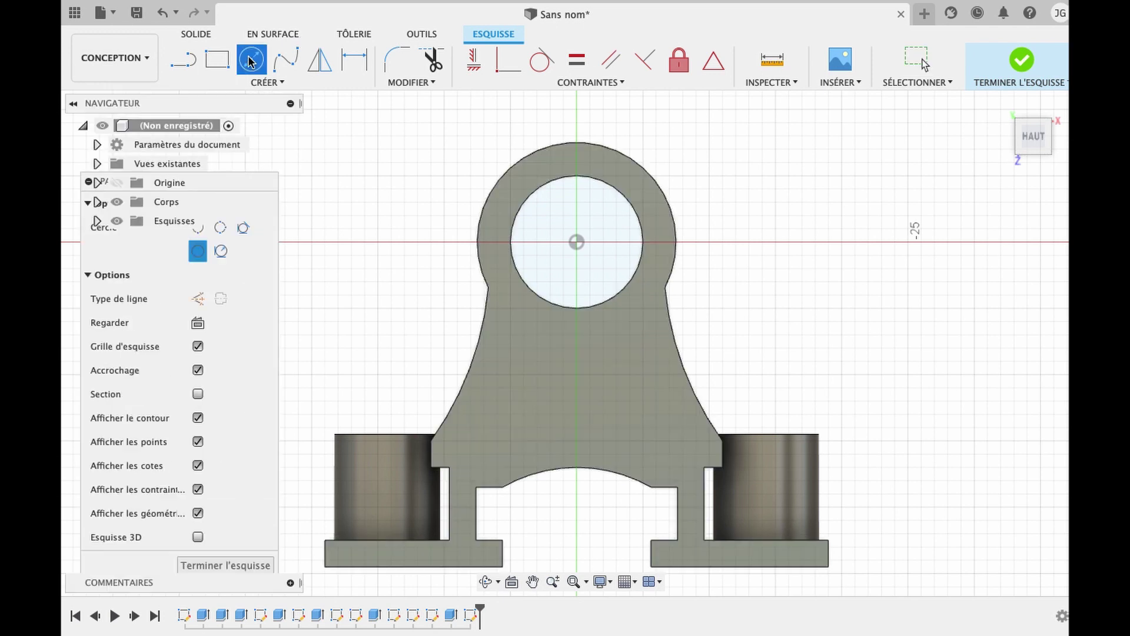
pyautogui.click(580, 243)
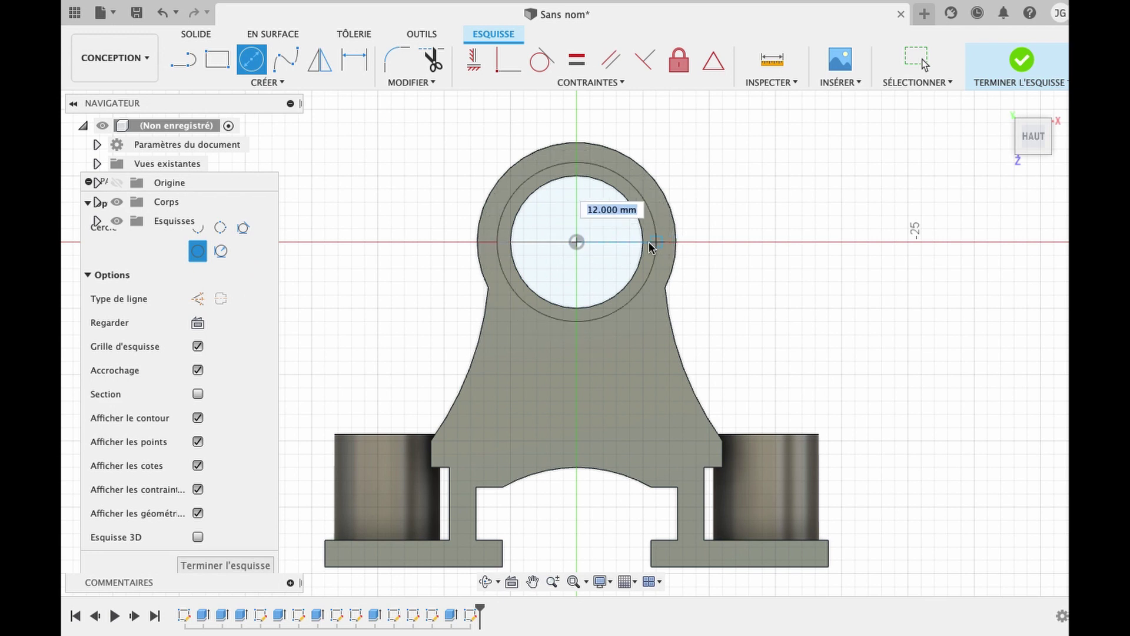
pyautogui.click(664, 247)
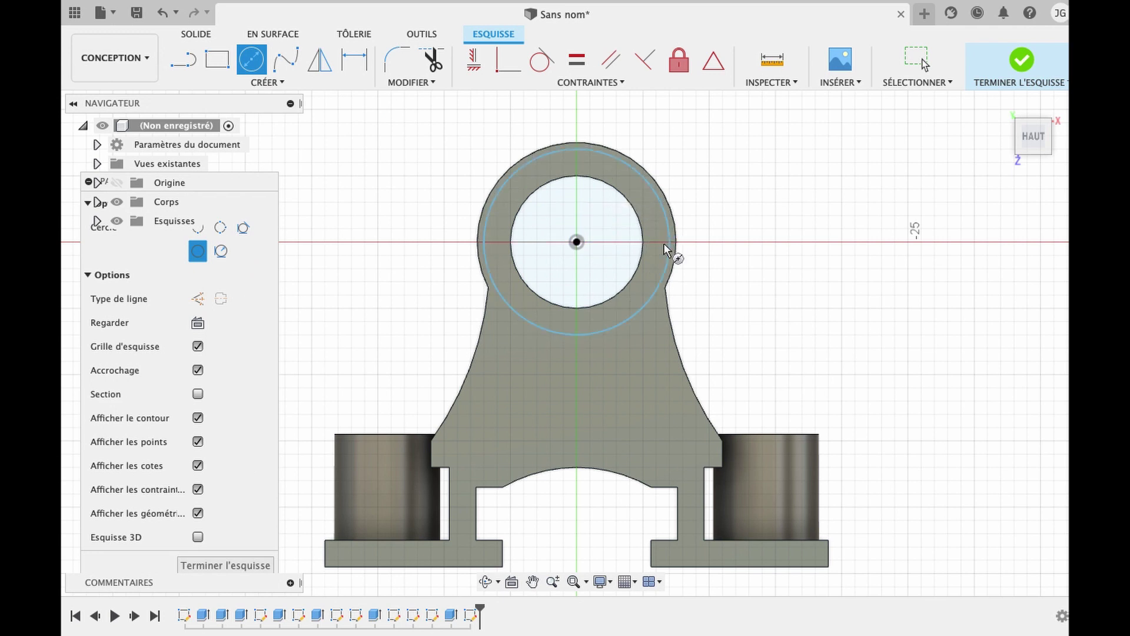
# Draw a line along the web's bottom edge from its left corner
pyautogui.press('l')
pyautogui.click(432, 440)
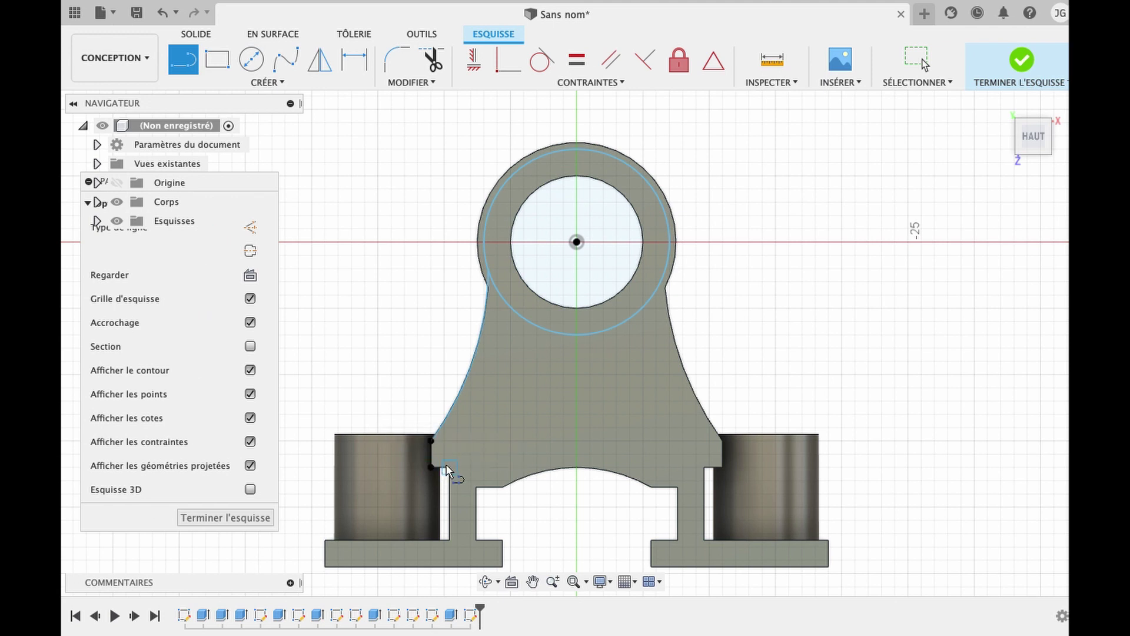
pyautogui.scroll(3, 450, 471)
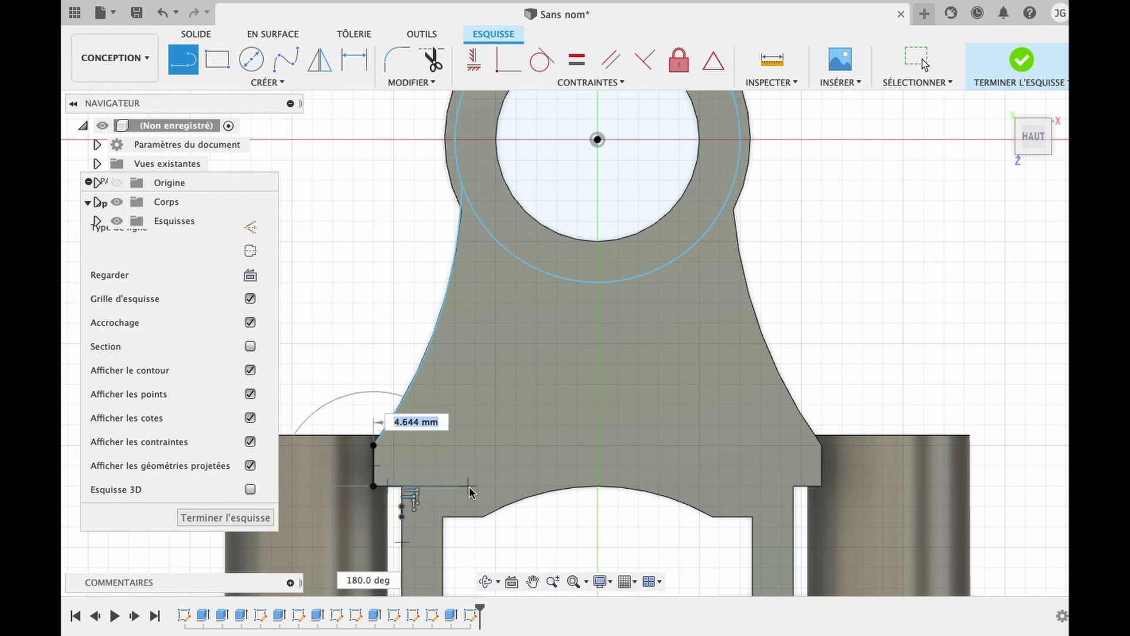
pyautogui.click(496, 486)
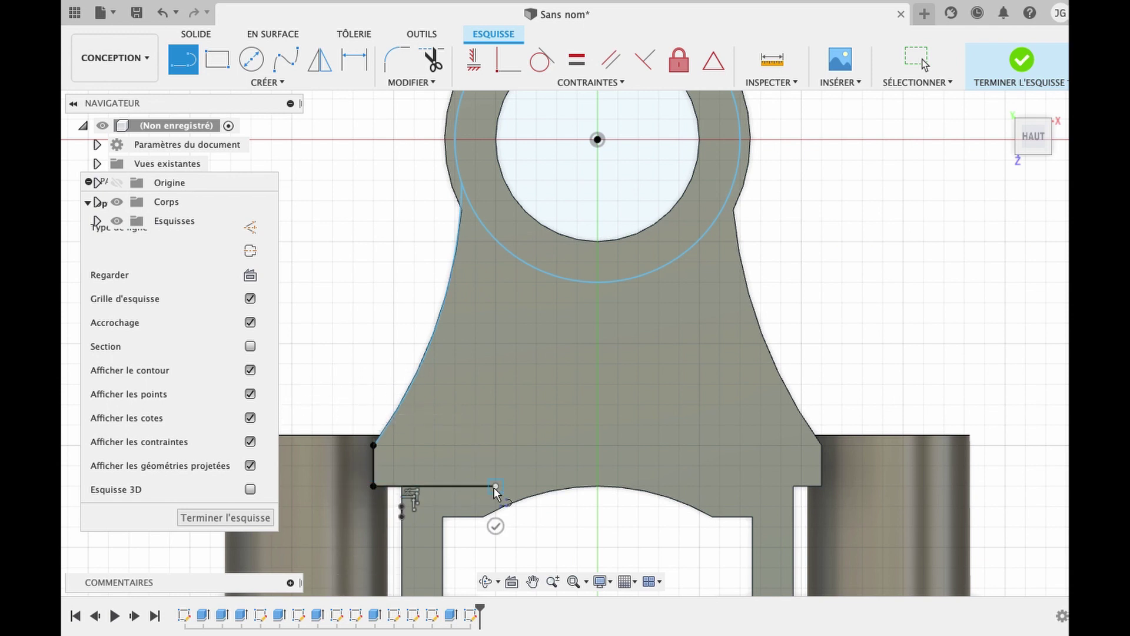
pyautogui.press('Escape')
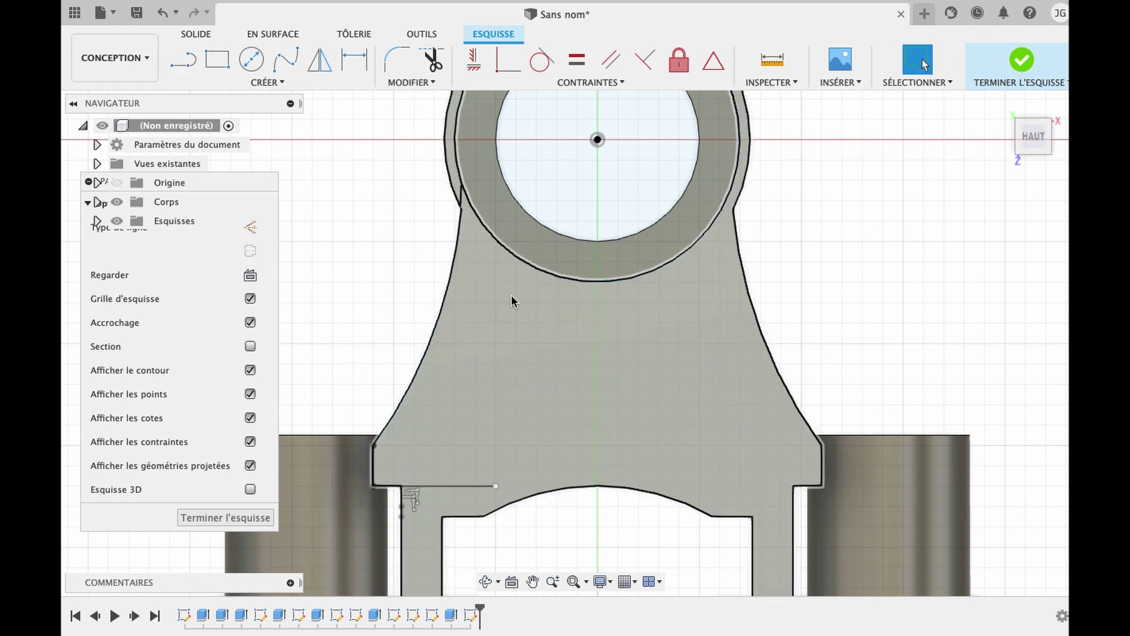
# Draw a three-point arc following the arch along the web's bottom edge
pyautogui.click(292, 83)
pyautogui.moveTo(197, 133)
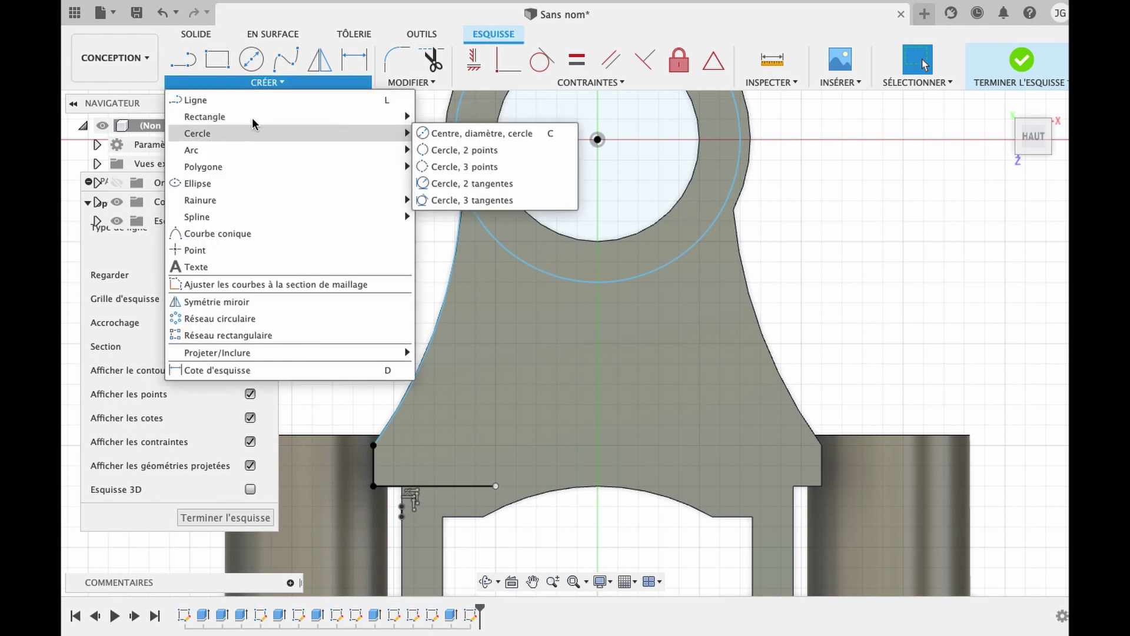
pyautogui.click(453, 151)
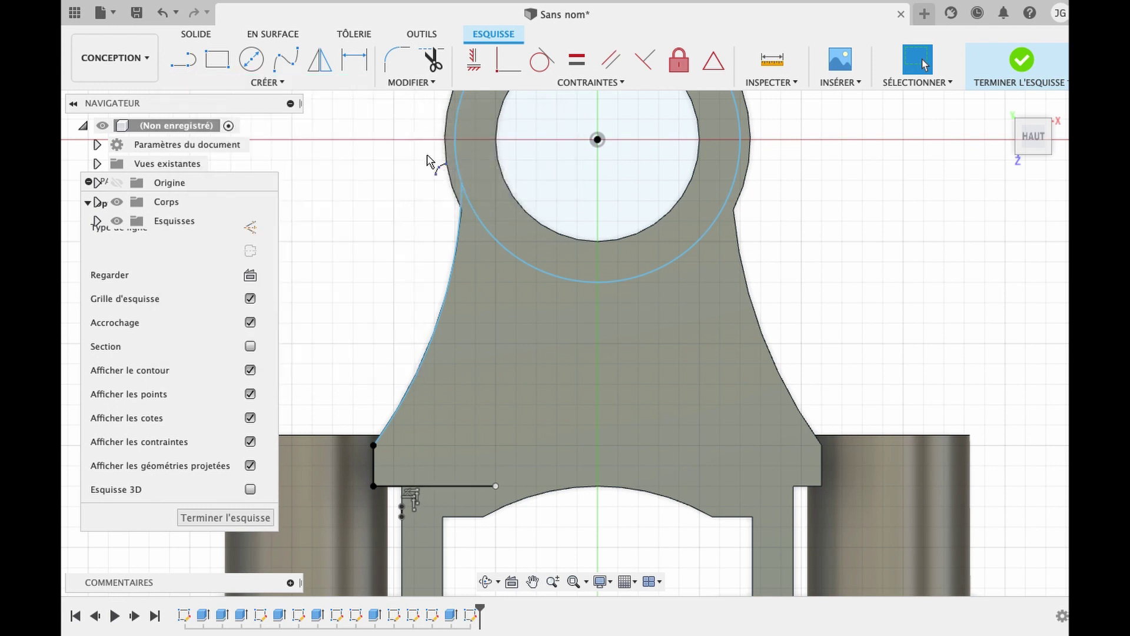
pyautogui.click(495, 486)
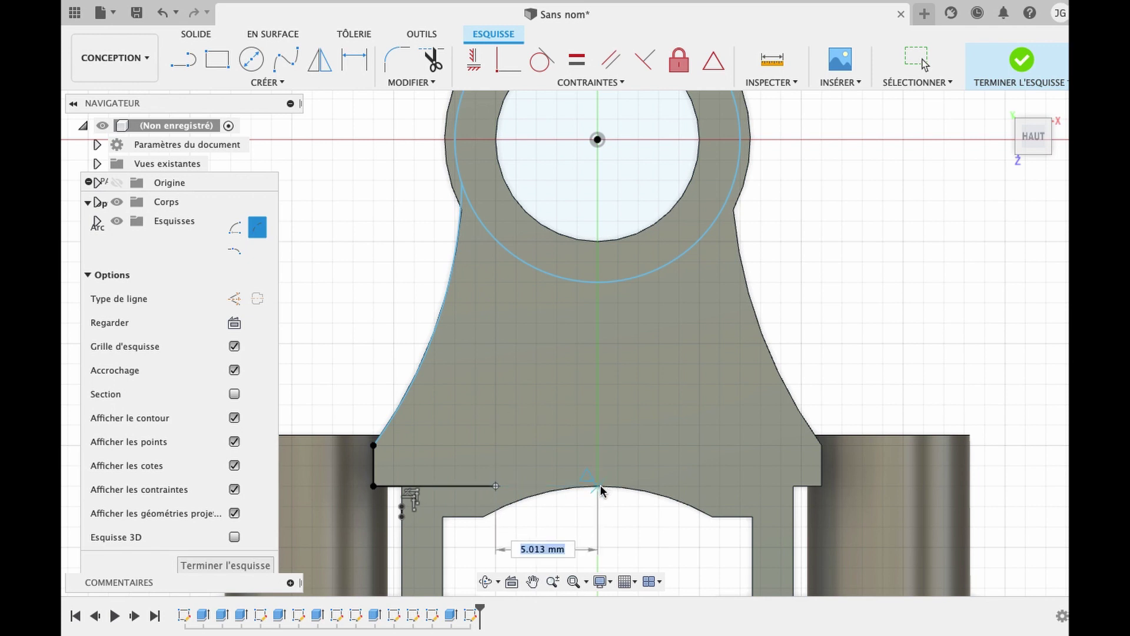
pyautogui.click(599, 486)
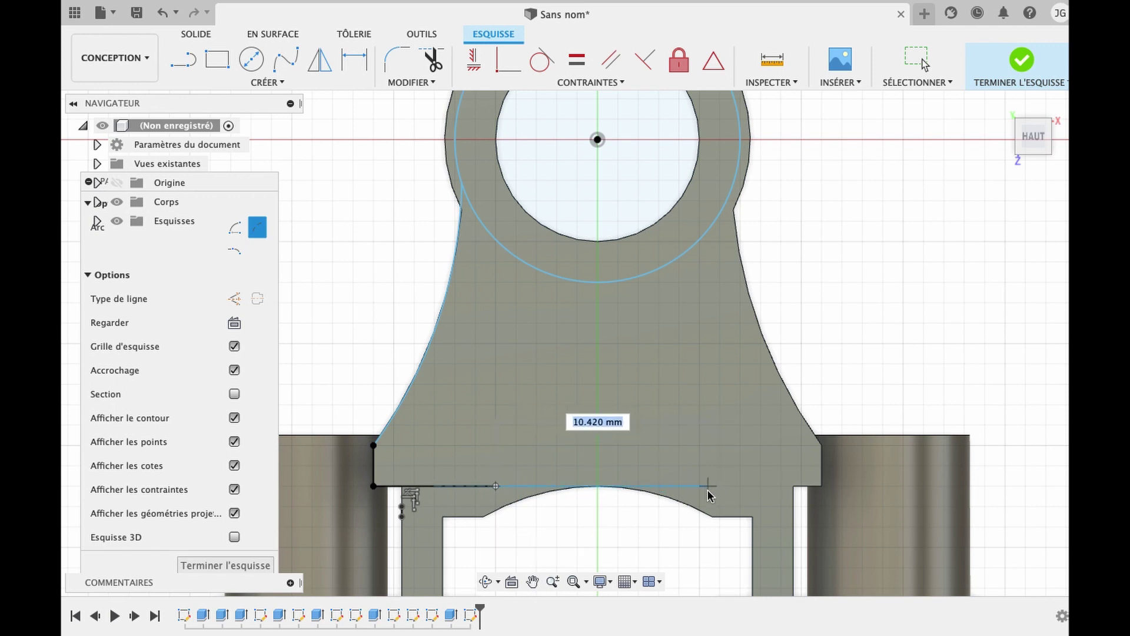
pyautogui.click(710, 491)
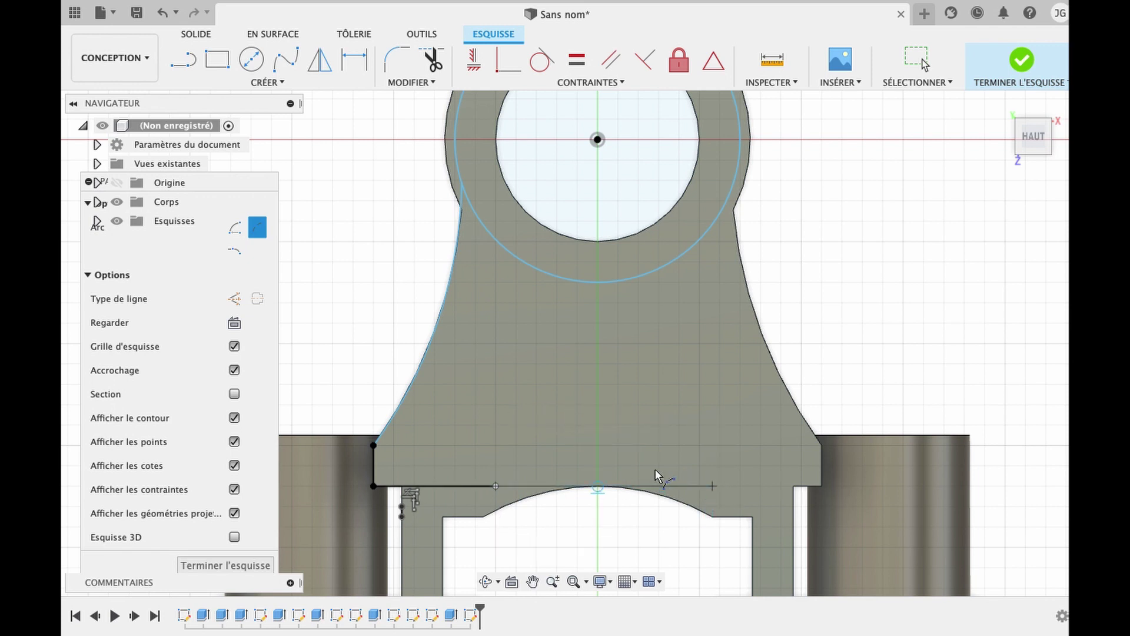
pyautogui.click(602, 461)
pyautogui.press('Escape')
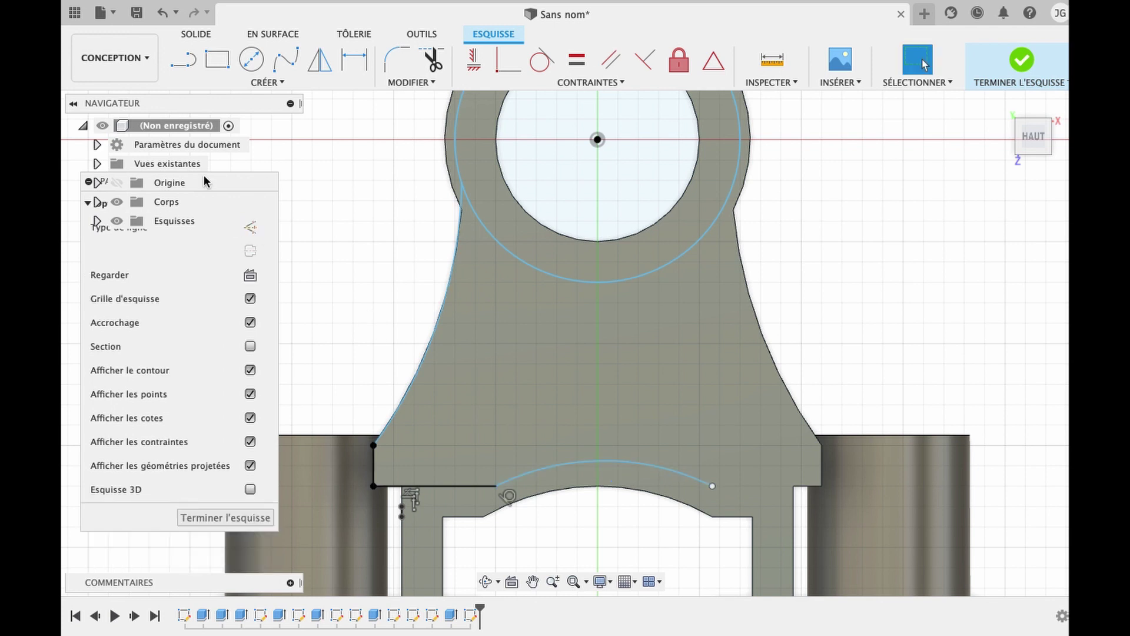
# Add lines from the arc's end along the bottom edge to the web's right corner
pyautogui.click(186, 71)
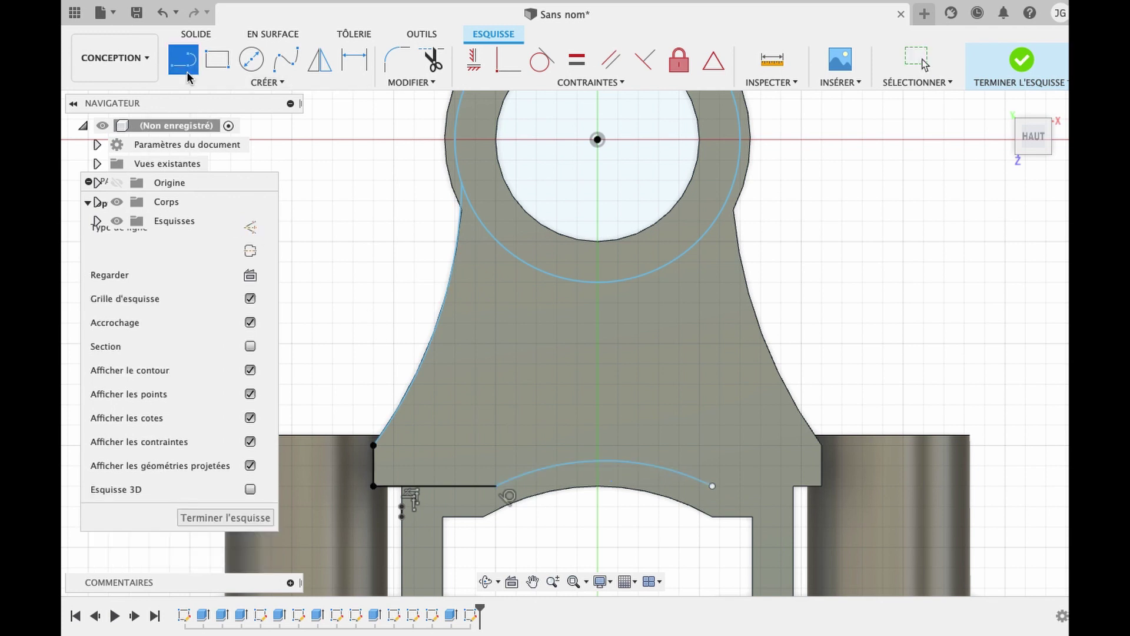
pyautogui.click(712, 485)
pyautogui.click(793, 486)
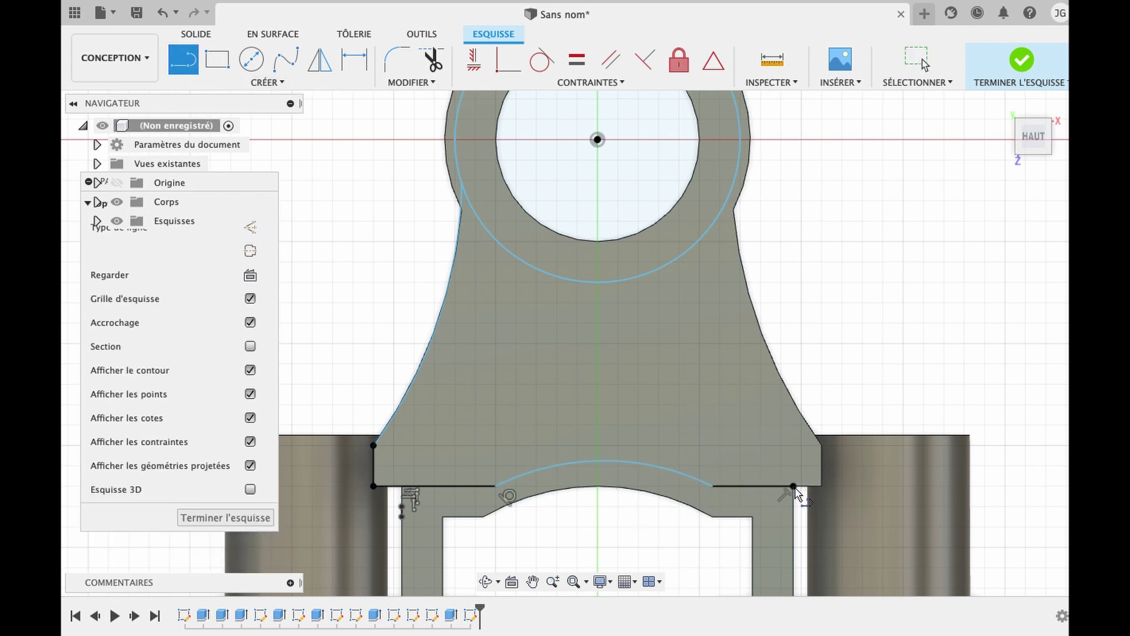
pyautogui.press('Escape')
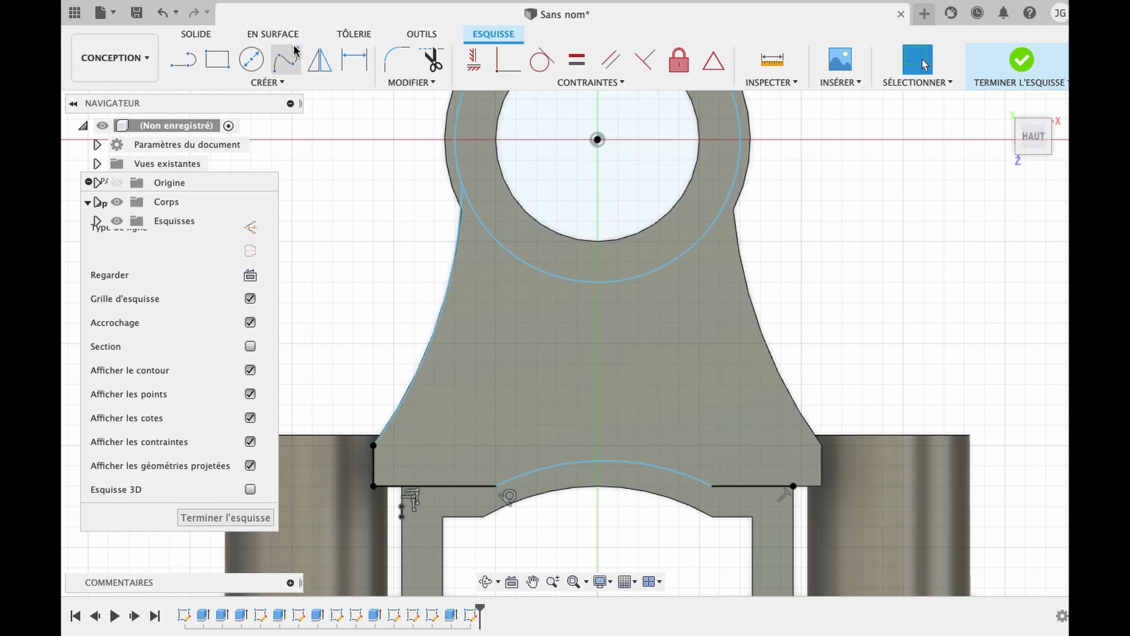
pyautogui.click(183, 59)
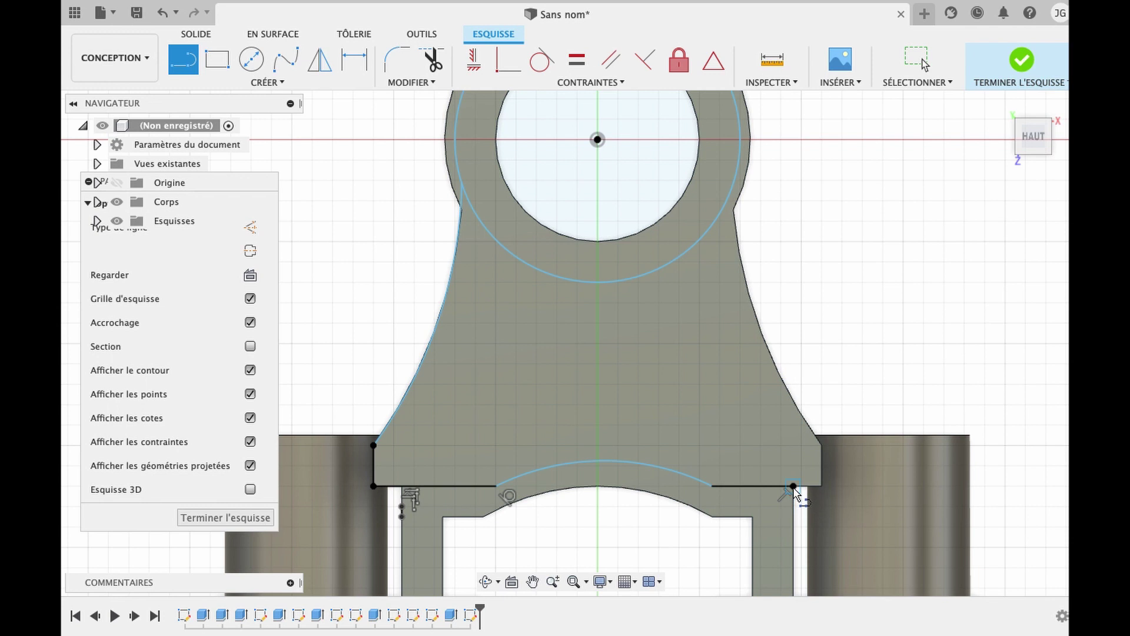
pyautogui.click(793, 486)
pyautogui.click(821, 487)
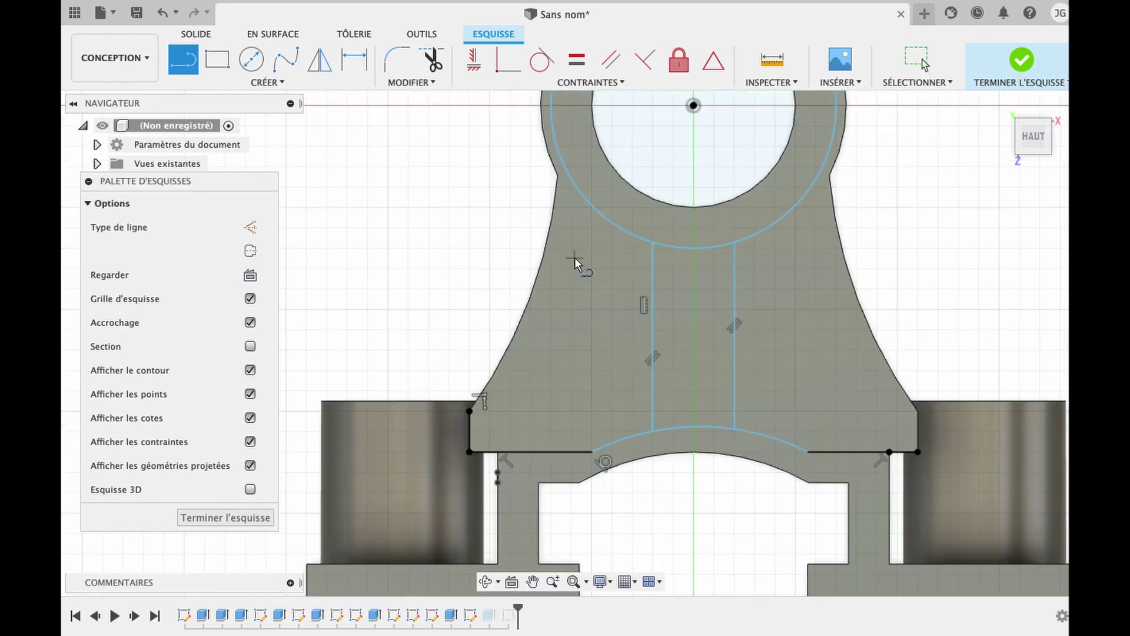
# Close both pockets with short lines at the ring, then select the left and right pocket regions
pyautogui.click(562, 174)
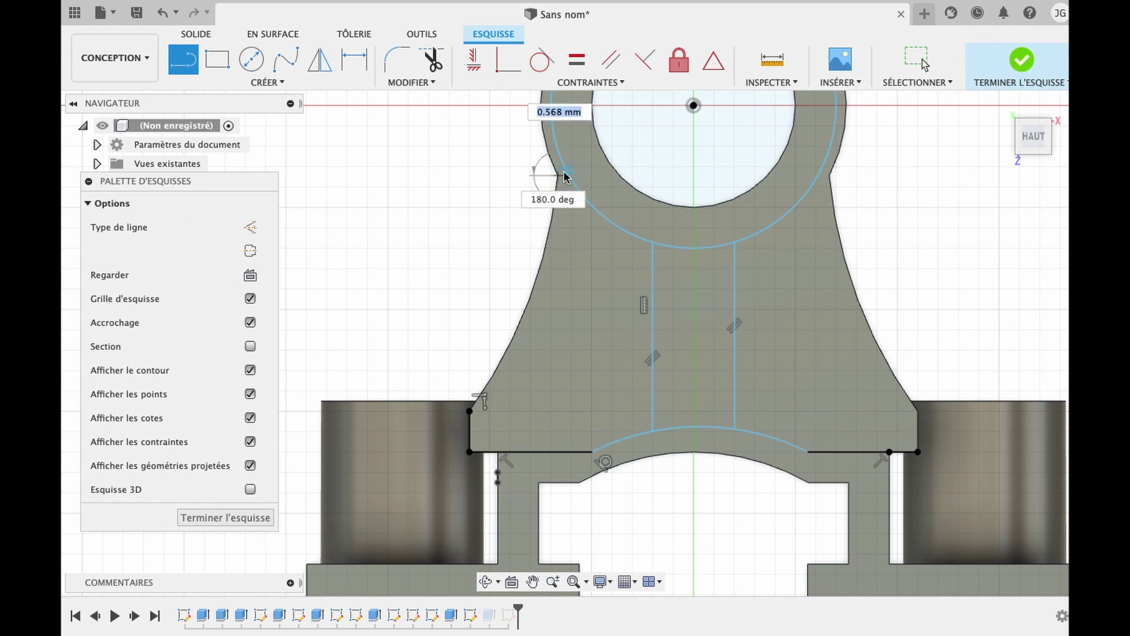
pyautogui.doubleClick(564, 176)
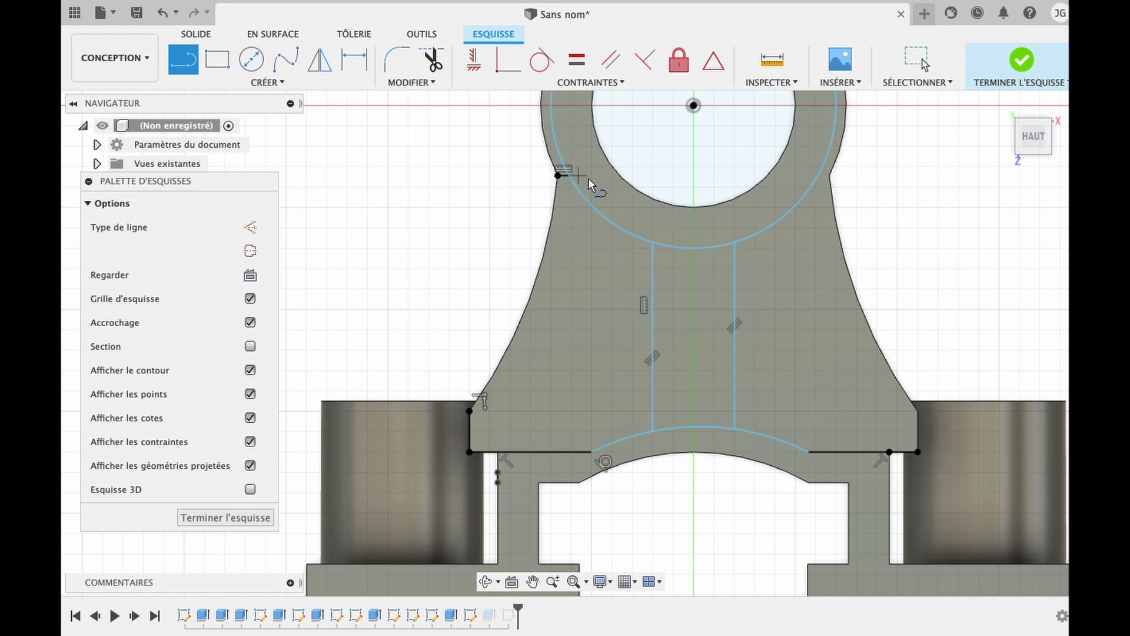
pyautogui.click(832, 175)
pyautogui.doubleClick(823, 175)
pyautogui.press('Escape')
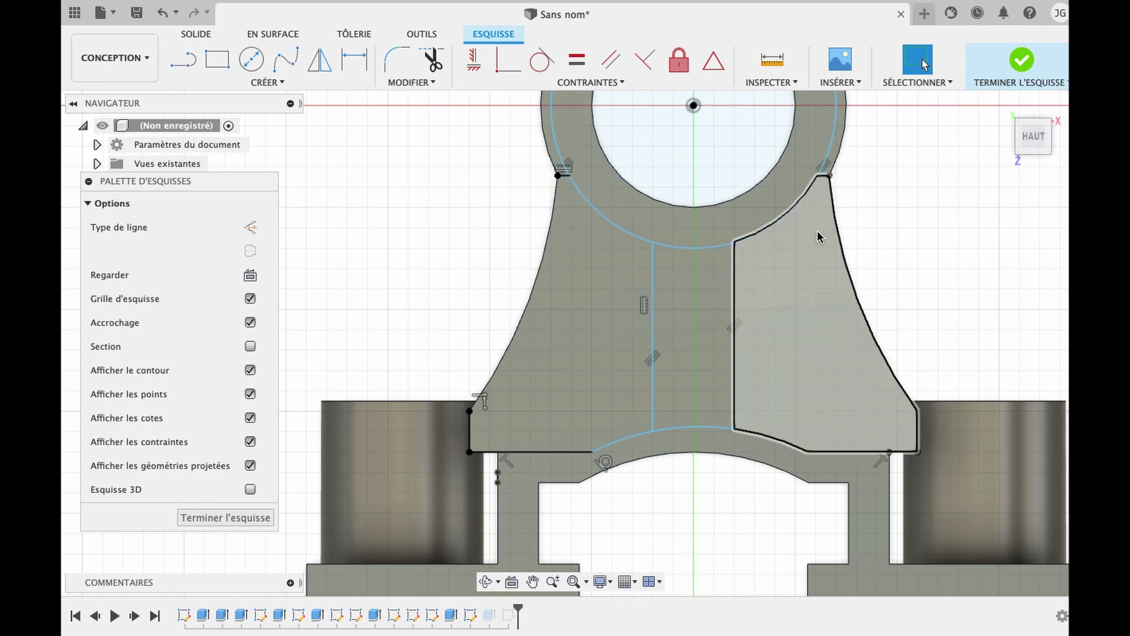
pyautogui.click(818, 237)
pyautogui.click(578, 298)
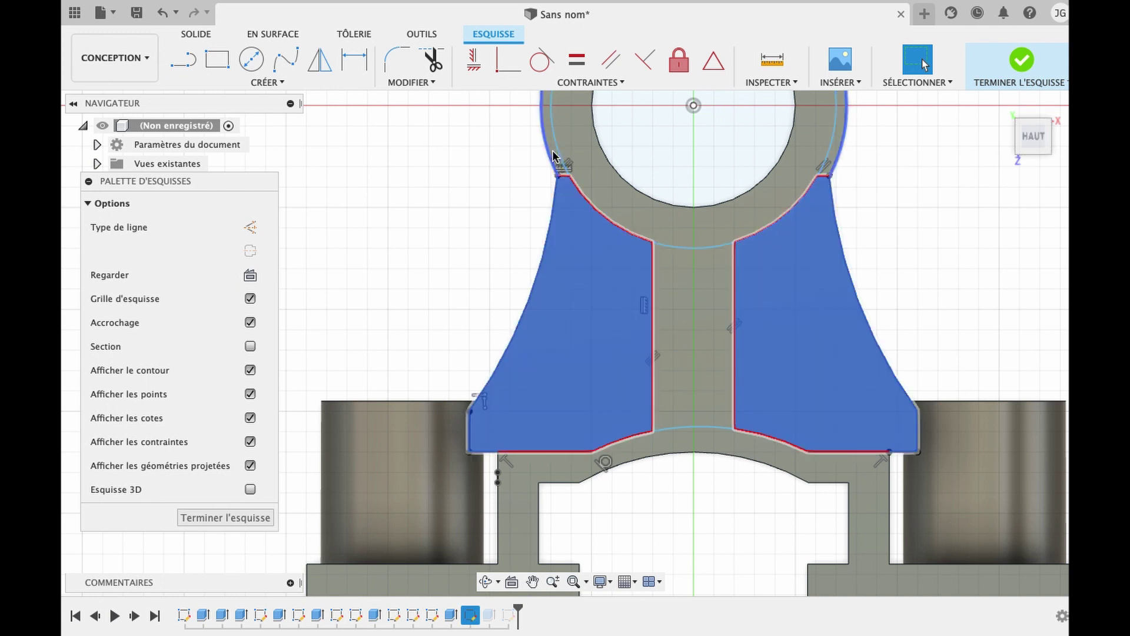
# Add the outer ring band to the pockets and cut all three 3 mm deep
pyautogui.click(553, 150)
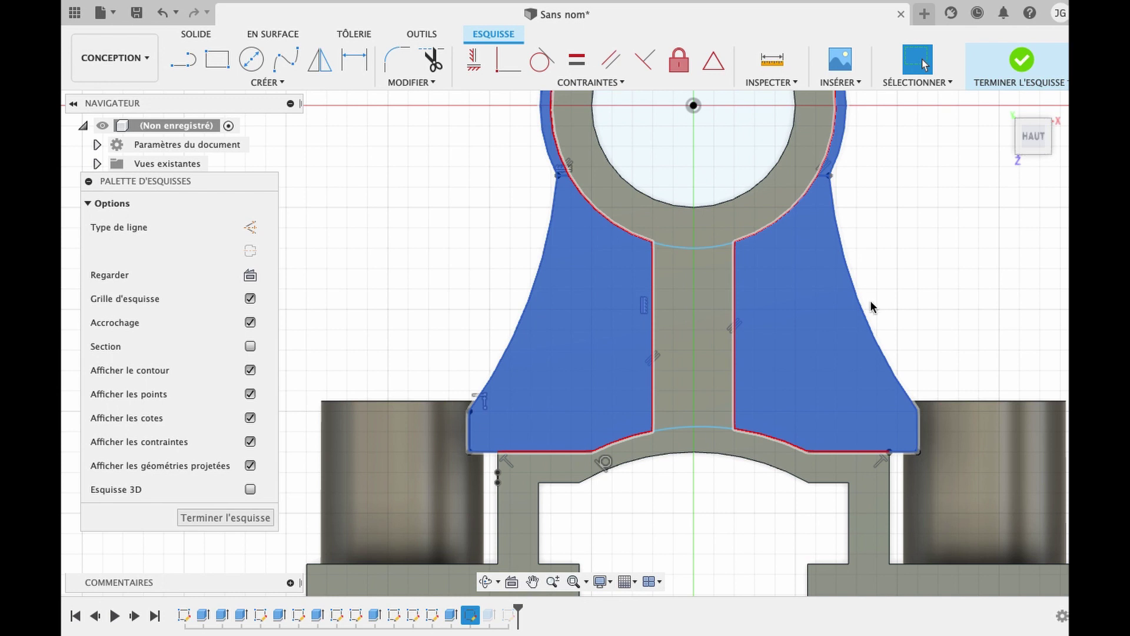
pyautogui.keyDown('shift'); pyautogui.moveTo(636, 467); pyautogui.dragTo(635, 468, button='middle'); pyautogui.keyUp('shift')
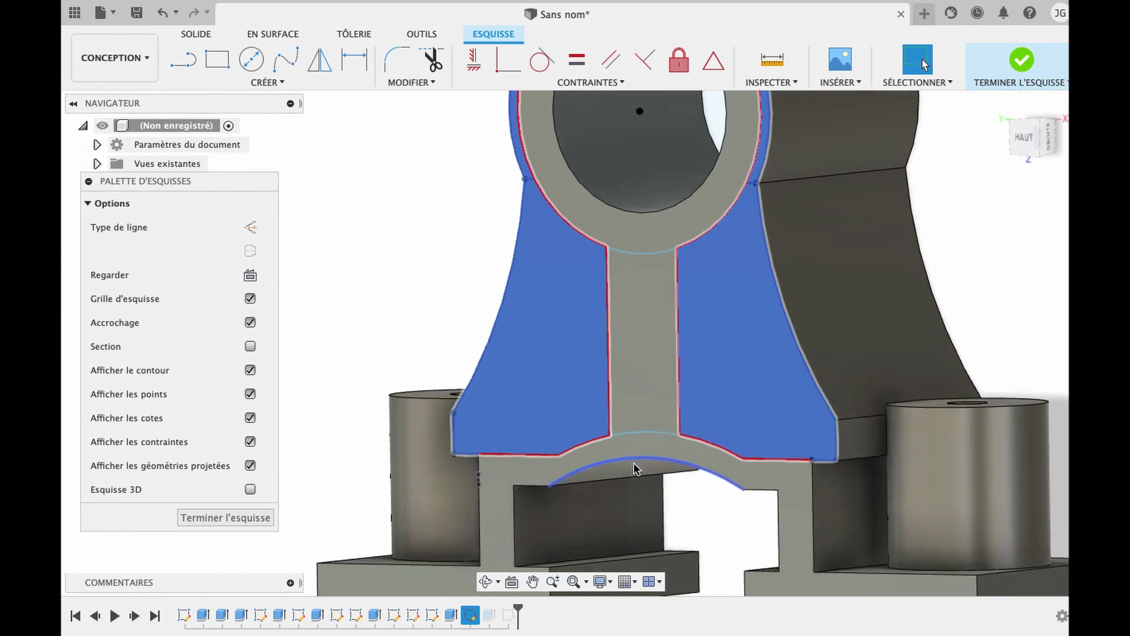
pyautogui.press('e')
pyautogui.write('-3')
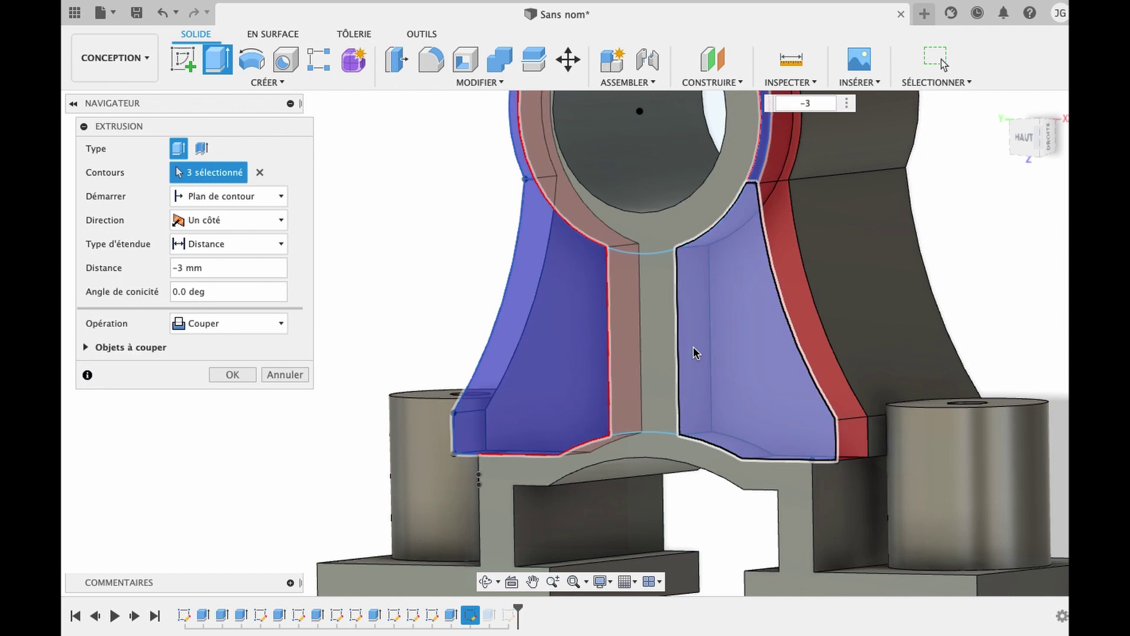
pyautogui.press('Return')
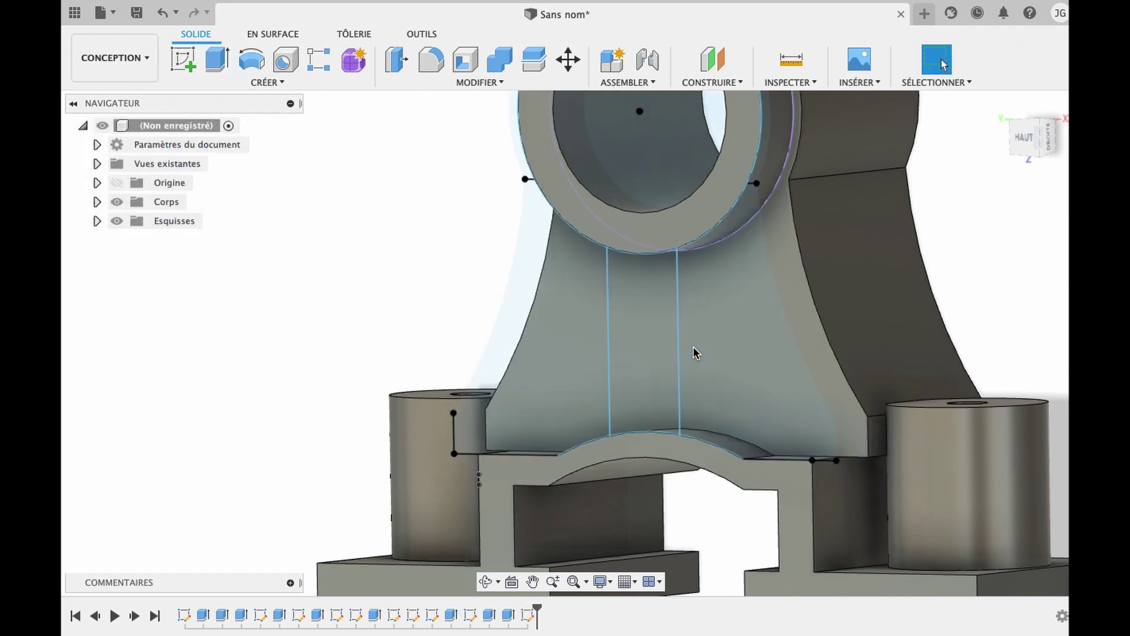
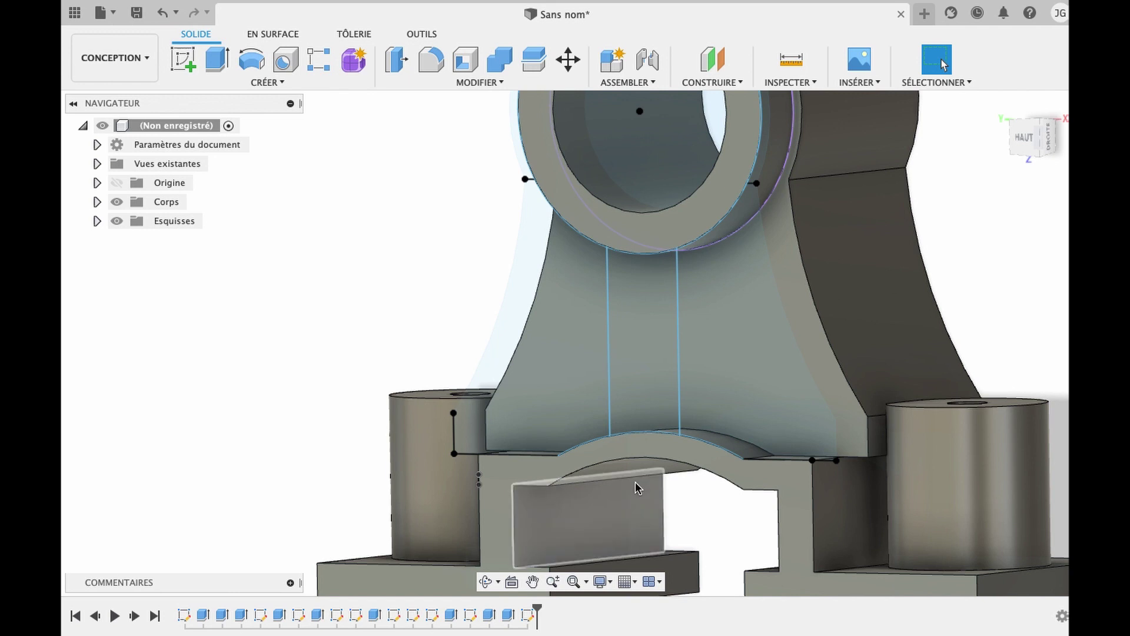
# Extrude the narrow central strip under the bearing ring -3 mm as a Join
pyautogui.scroll(-5, 635, 482)
pyautogui.moveTo(634, 481); pyautogui.dragTo(553, 528, button='middle')
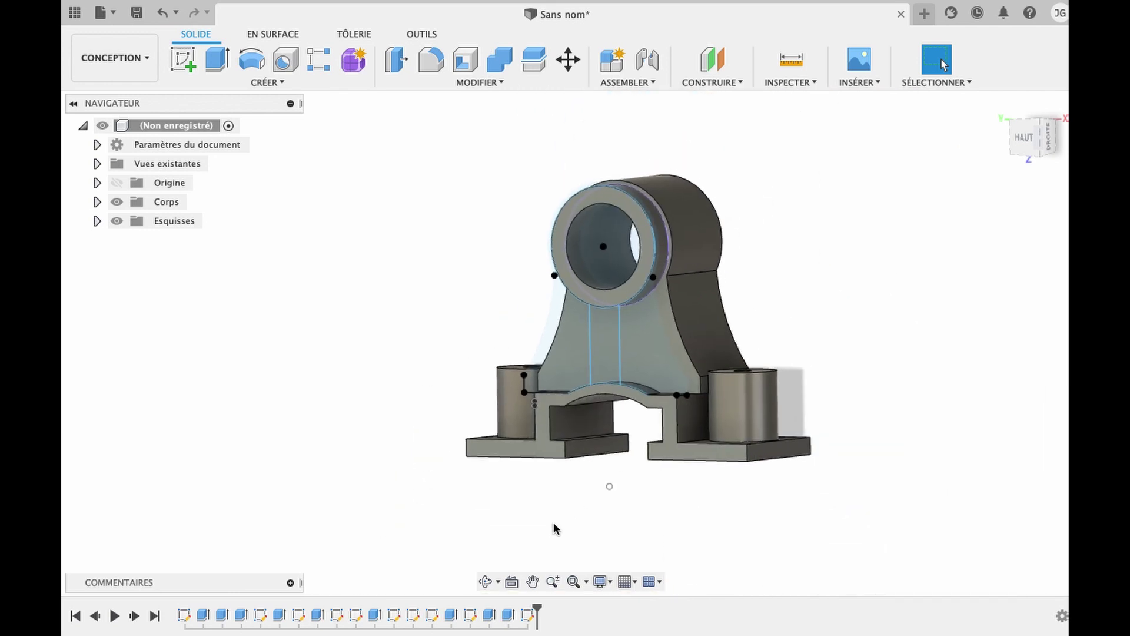
pyautogui.scroll(2, 735, 212)
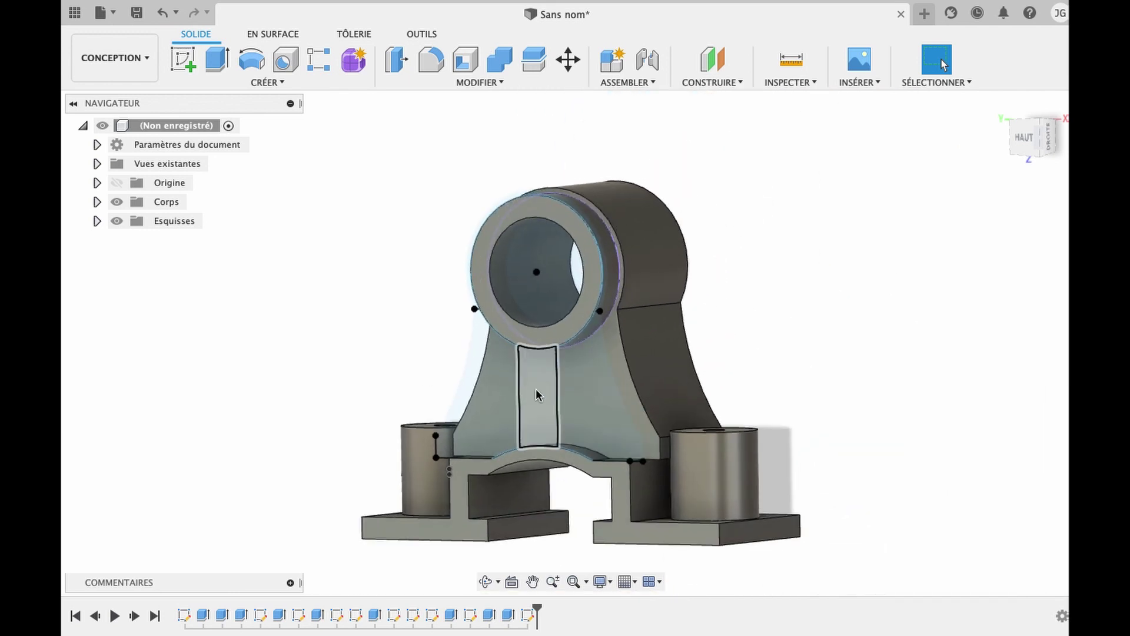
pyautogui.click(485, 581)
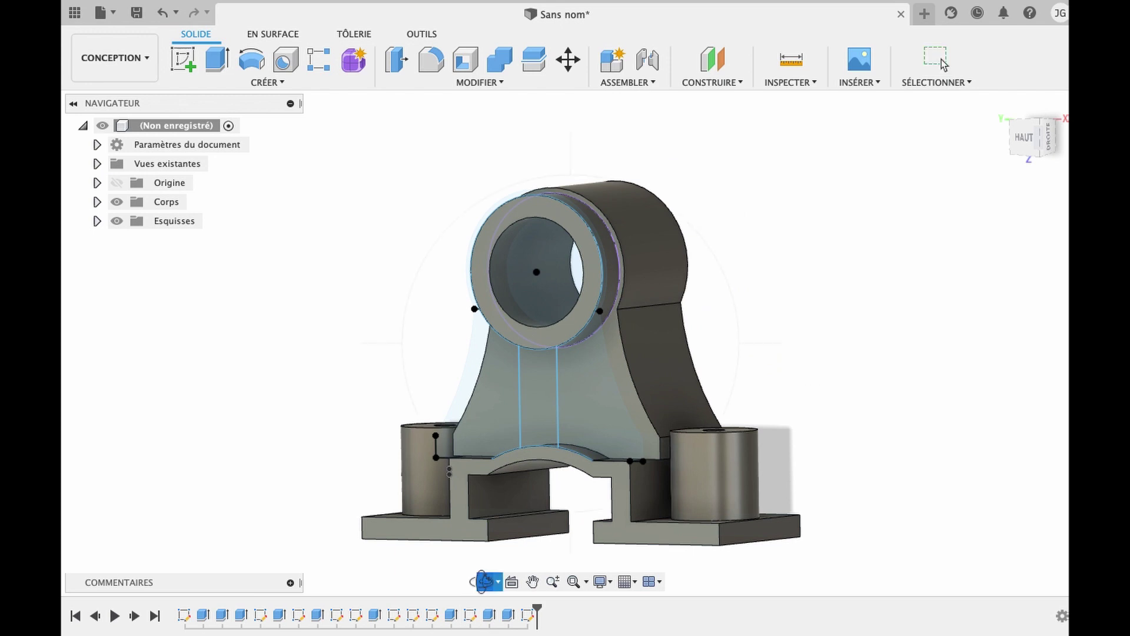
pyautogui.moveTo(597, 417); pyautogui.dragTo(614, 438)
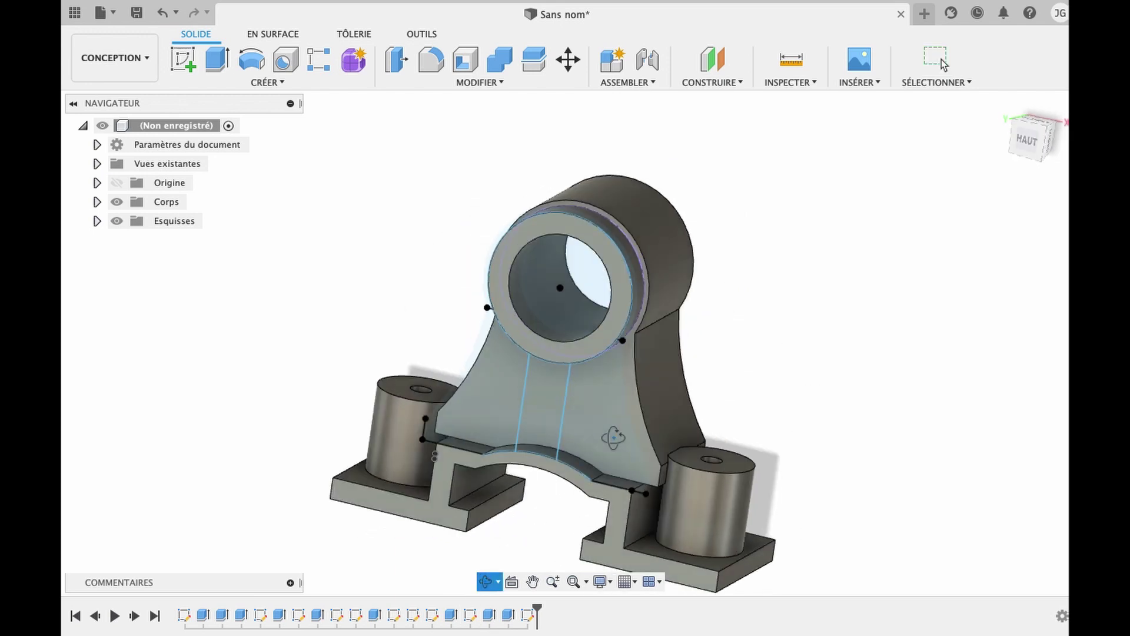
pyautogui.press('Escape')
pyautogui.click(543, 418)
pyautogui.write('e')
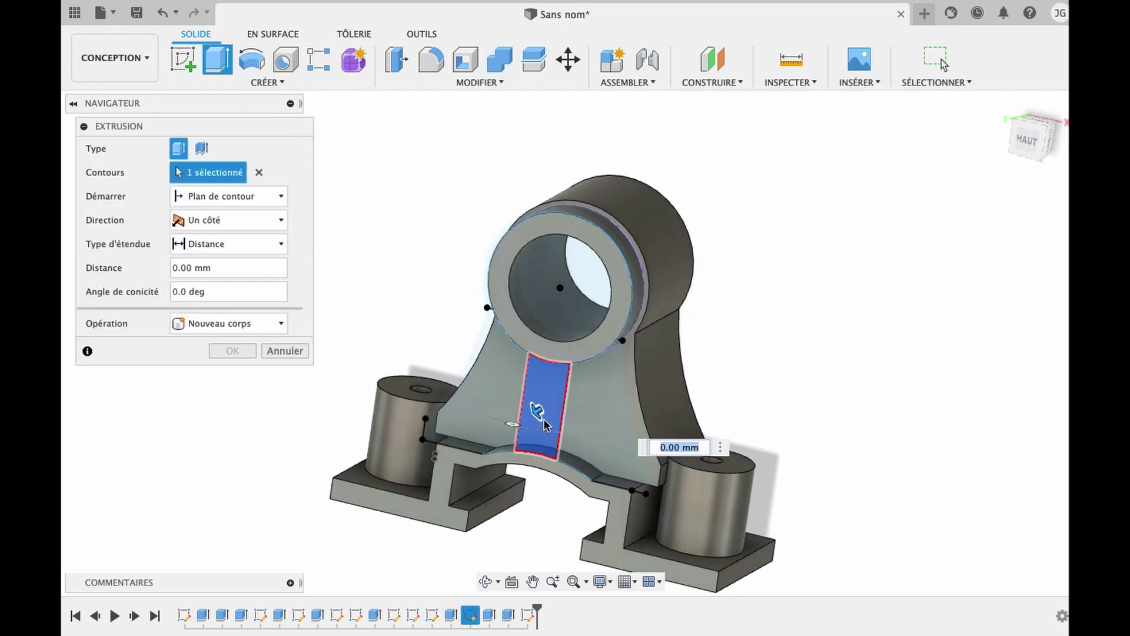
pyautogui.write('-4')
pyautogui.press('Return')
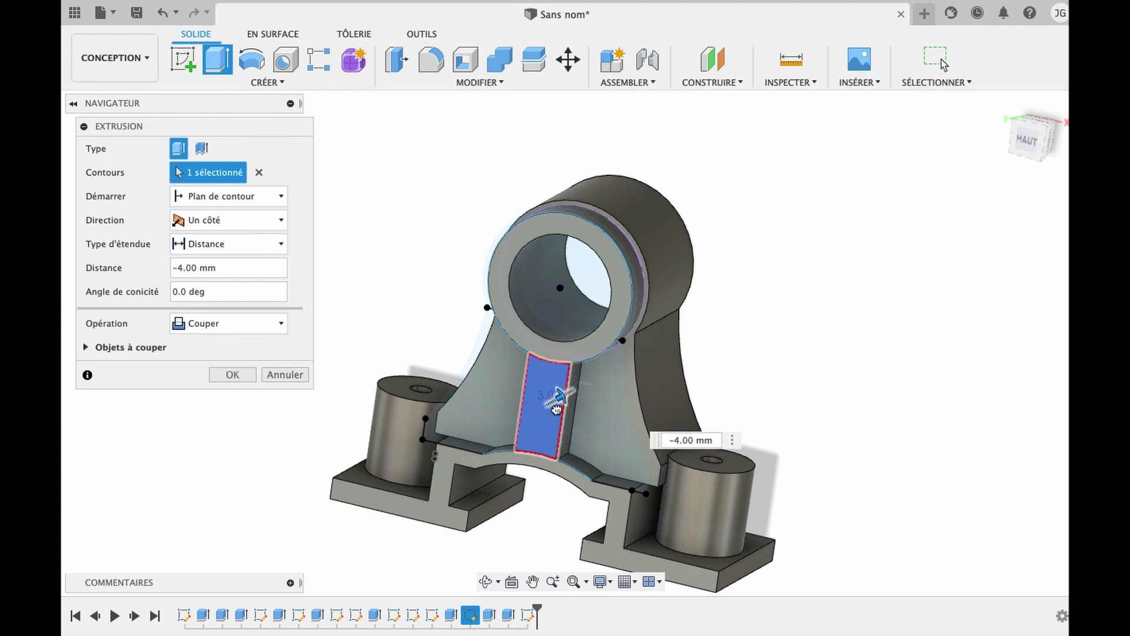
pyautogui.write('-3')
pyautogui.press('Return')
pyautogui.click(232, 351)
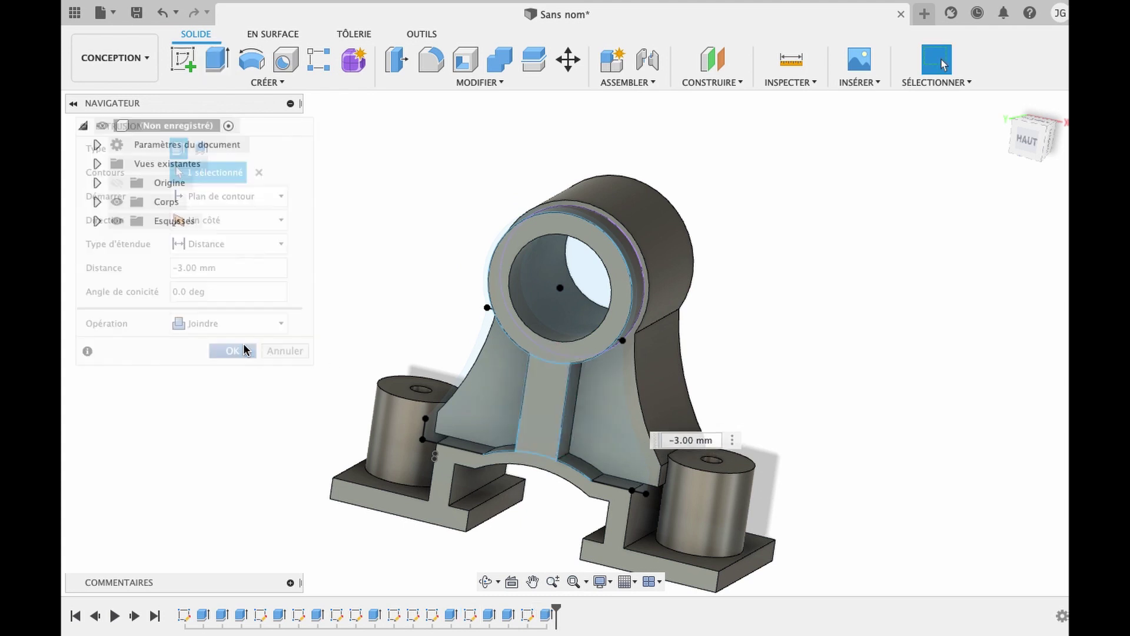
# Turn the model around and start a sketch on the support's back face
pyautogui.click(486, 582)
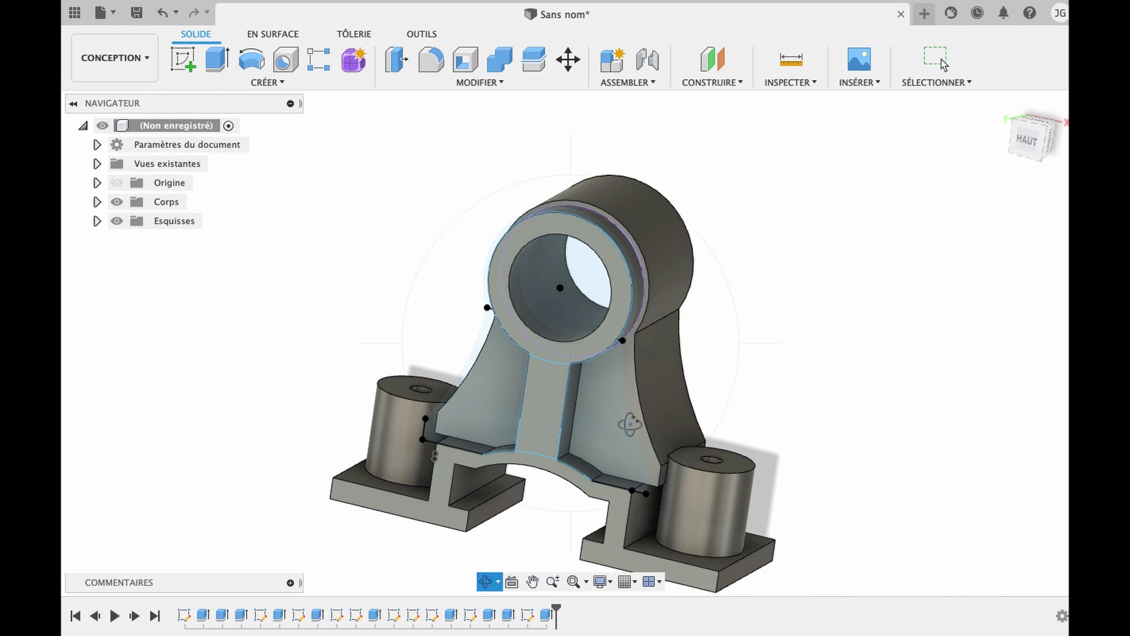
pyautogui.moveTo(630, 424); pyautogui.dragTo(572, 445)
pyautogui.moveTo(631, 418); pyautogui.dragTo(589, 447)
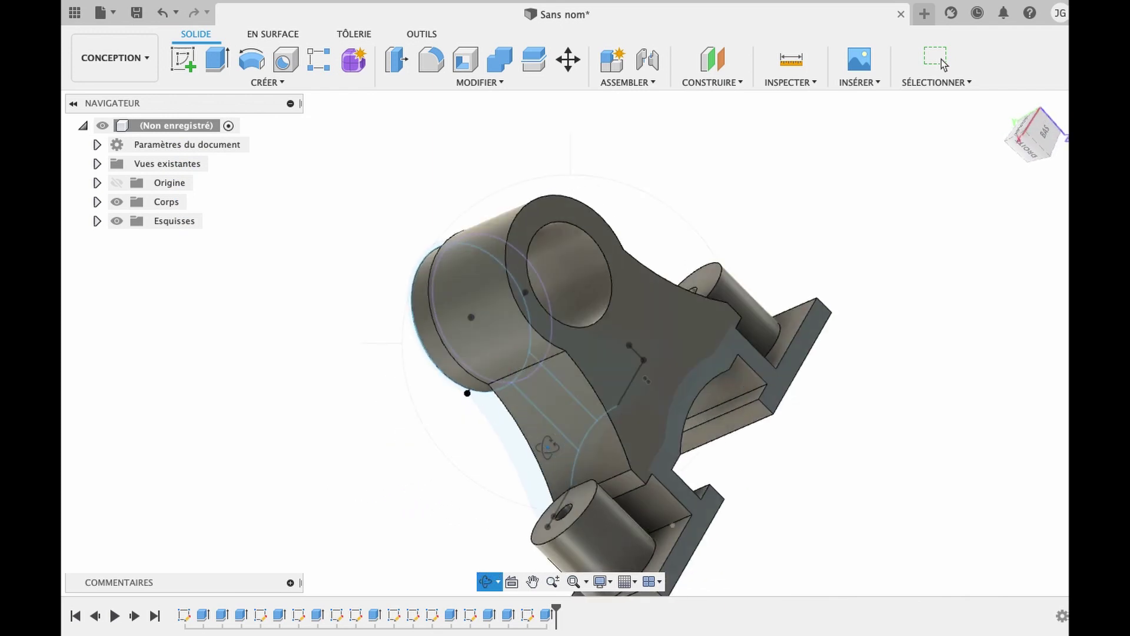
pyautogui.press('Escape')
pyautogui.click(180, 66)
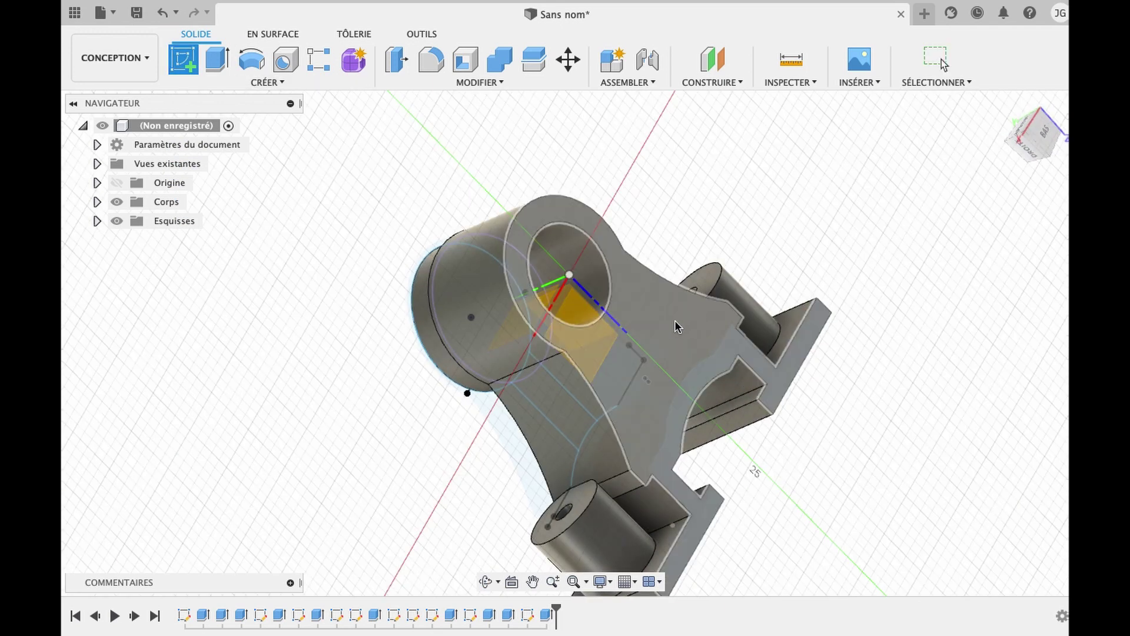
pyautogui.click(675, 319)
# Draw a 14 mm diameter circle centred on the bore
pyautogui.press('c')
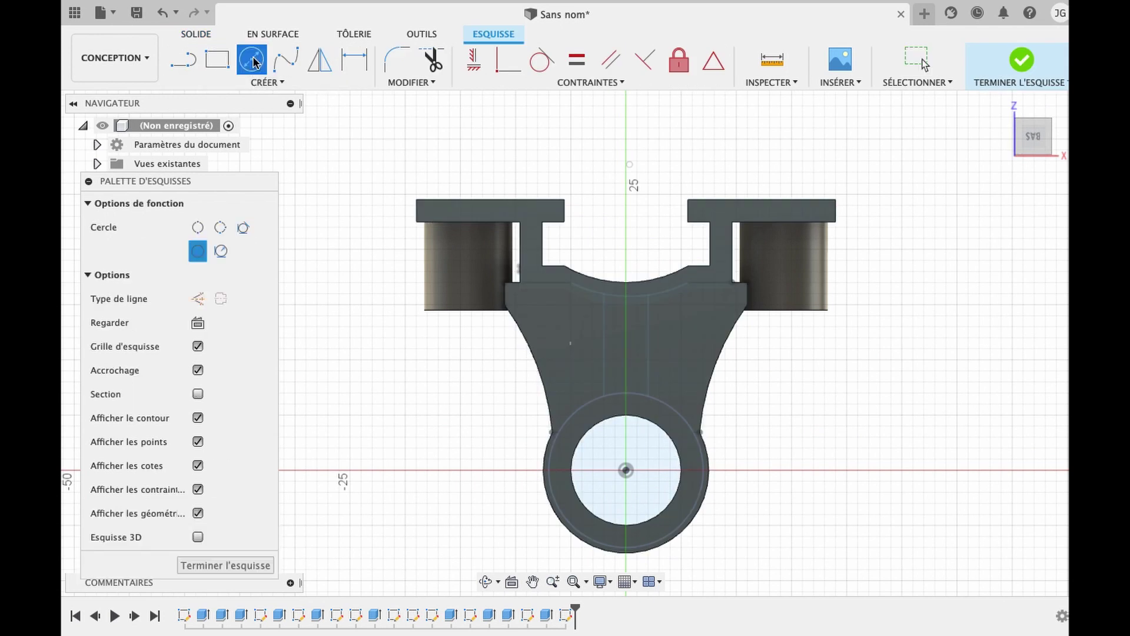
pyautogui.click(626, 470)
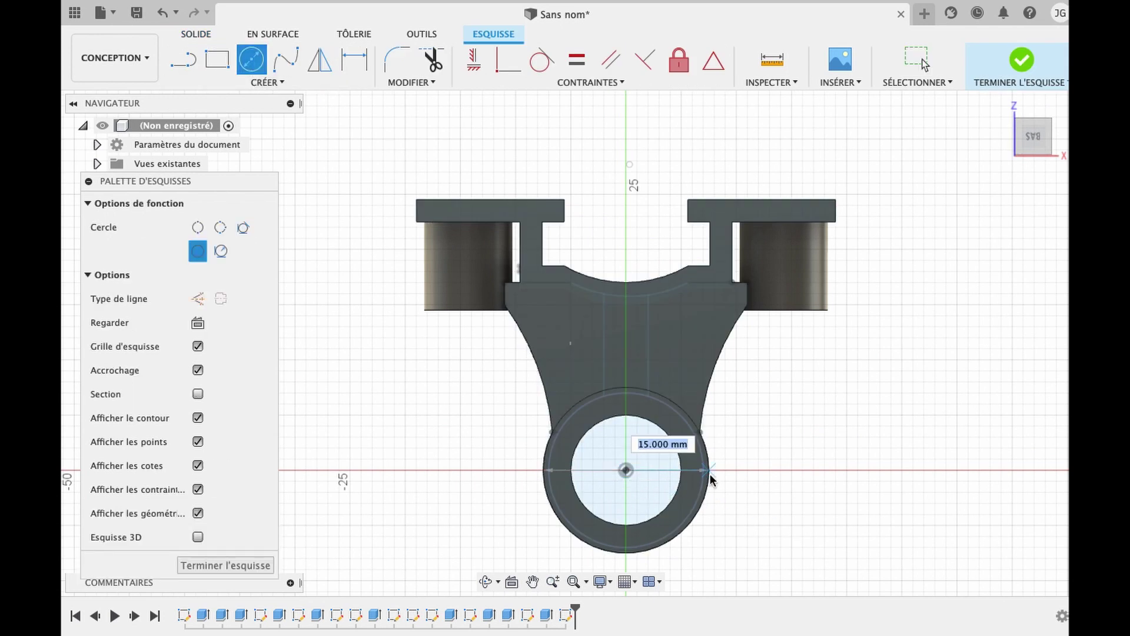
pyautogui.write('14')
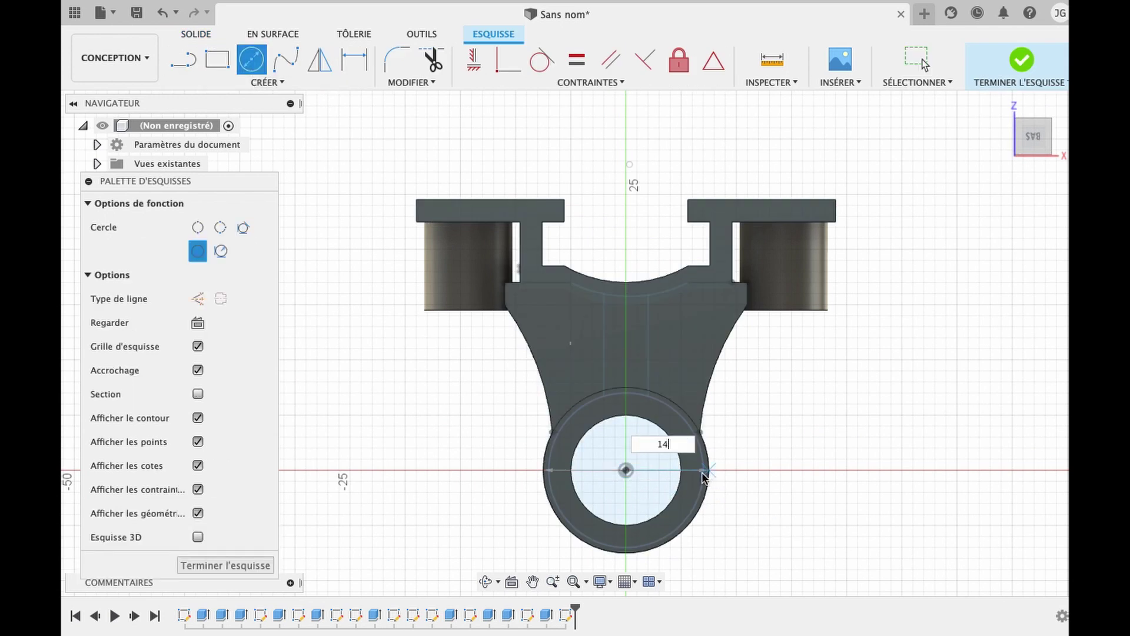
pyautogui.press('Return')
pyautogui.press('Escape')
pyautogui.scroll(3, 704, 477)
pyautogui.scroll(3, 705, 478)
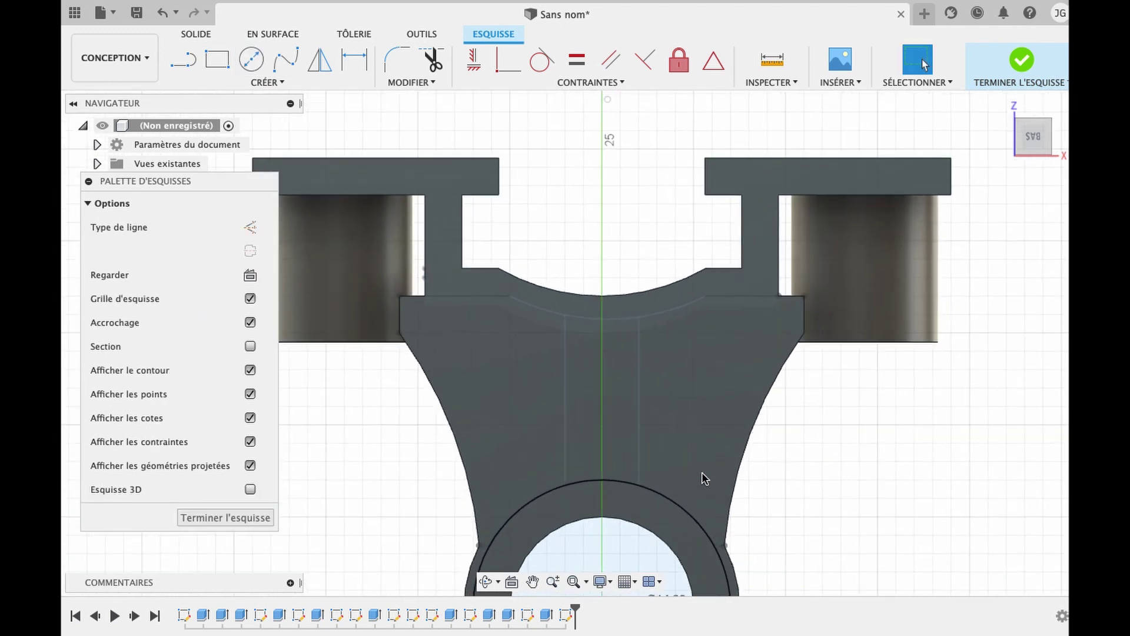
# Draw a line across the circle, plus vertical and horizontal lines along the cradle's left corner
pyautogui.click(183, 59)
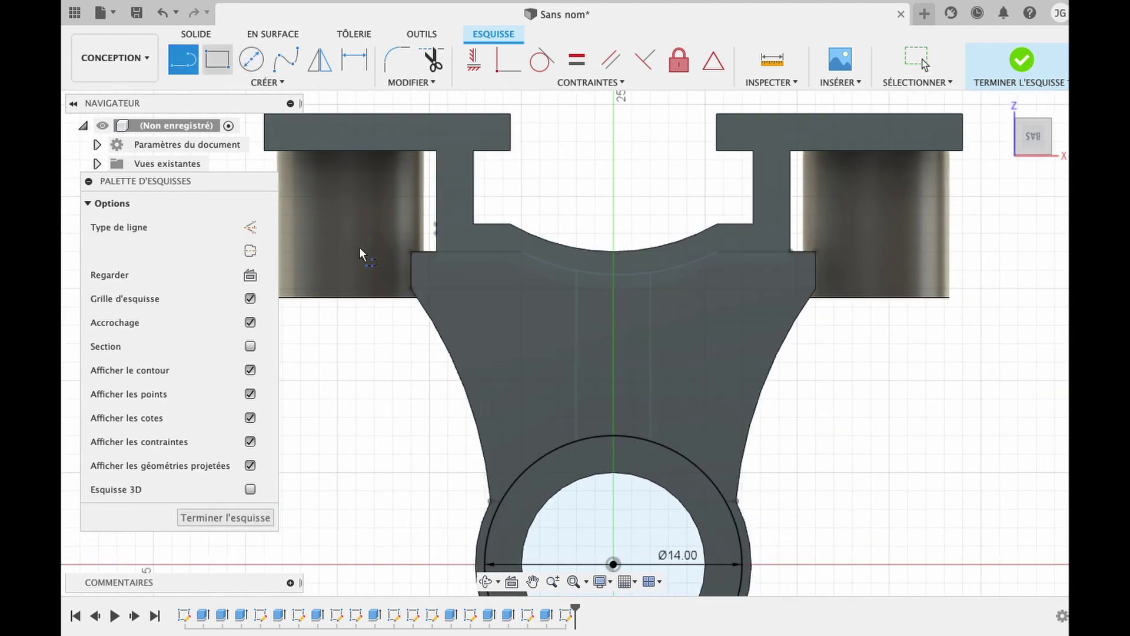
pyautogui.click(499, 499)
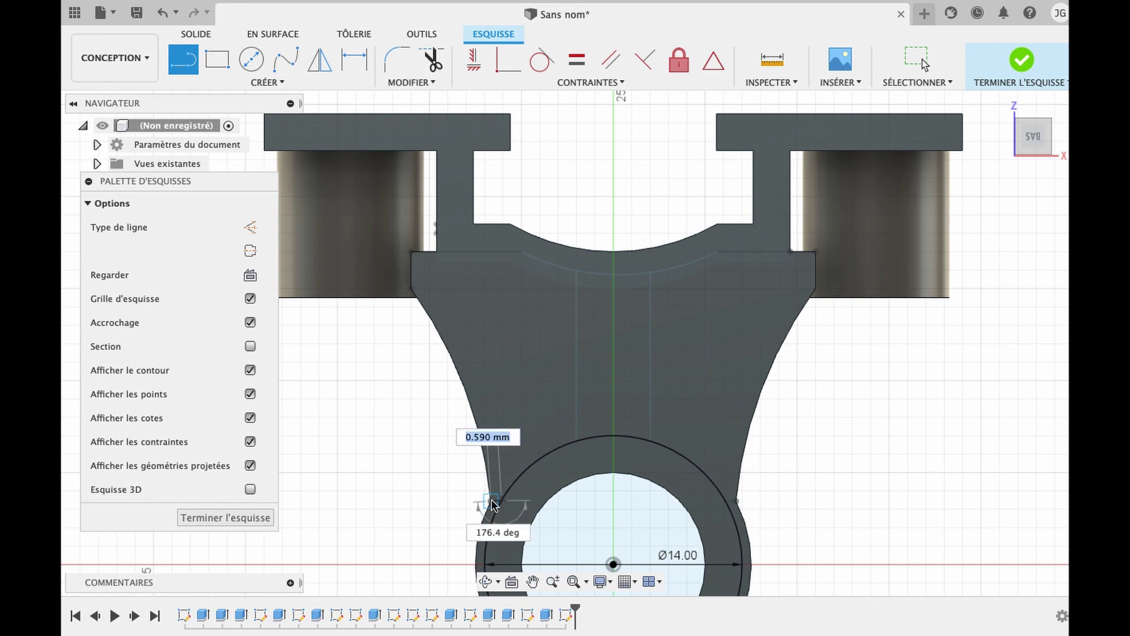
pyautogui.click(735, 501)
pyautogui.press('Escape')
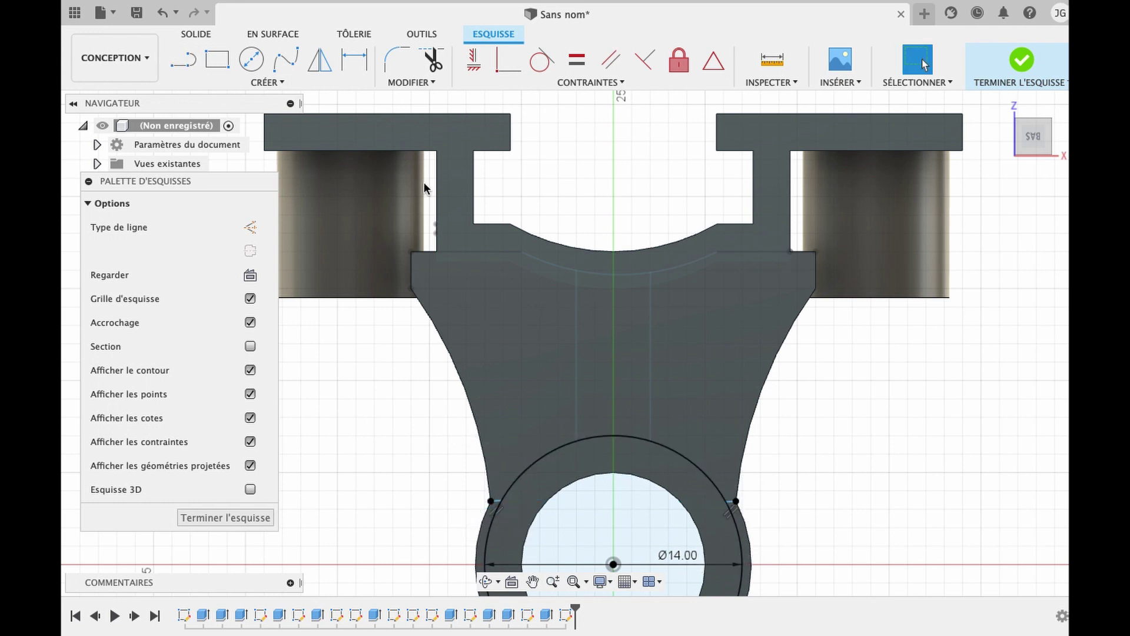
pyautogui.press('l')
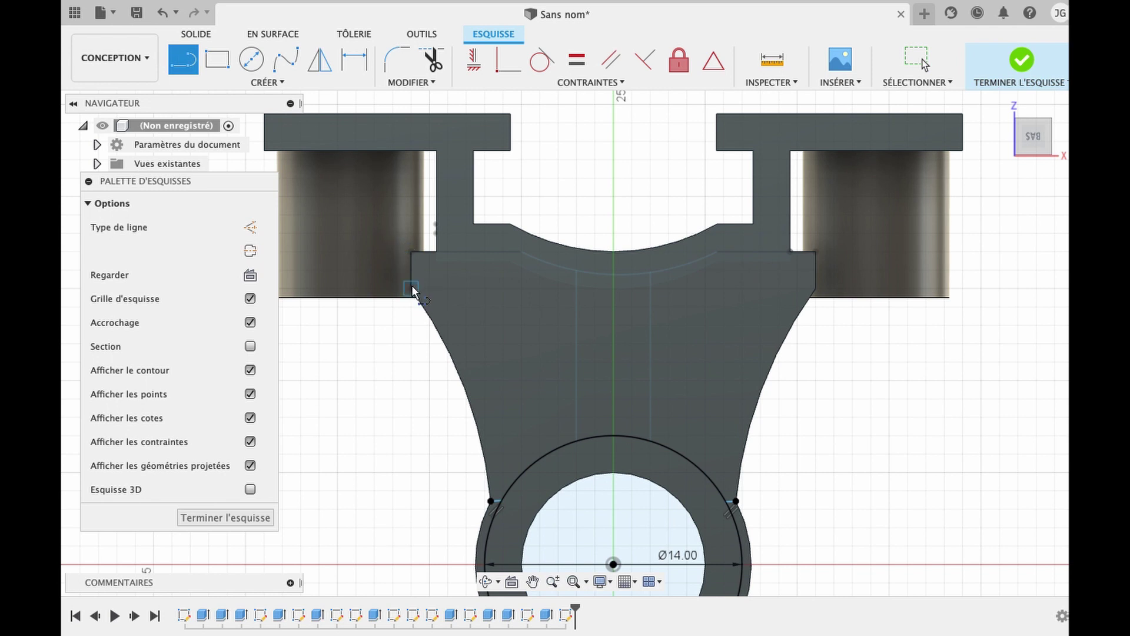
pyautogui.click(412, 289)
pyautogui.click(411, 252)
pyautogui.click(522, 255)
pyautogui.press('Escape')
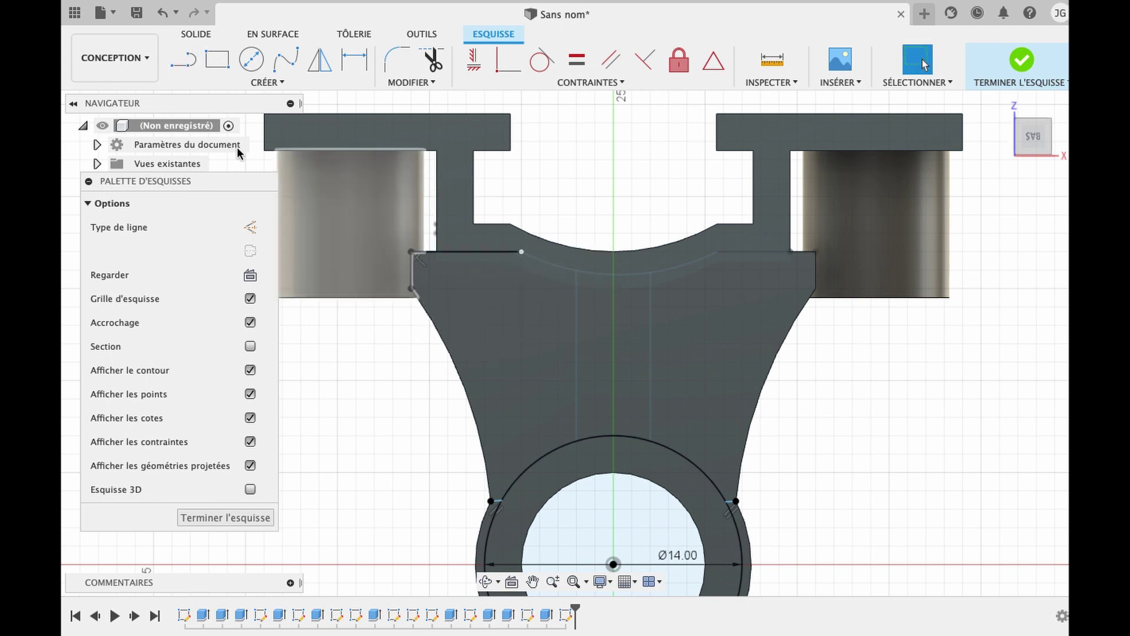
# Draw a line along the cradle's right top corner to where the curve begins
pyautogui.click(192, 61)
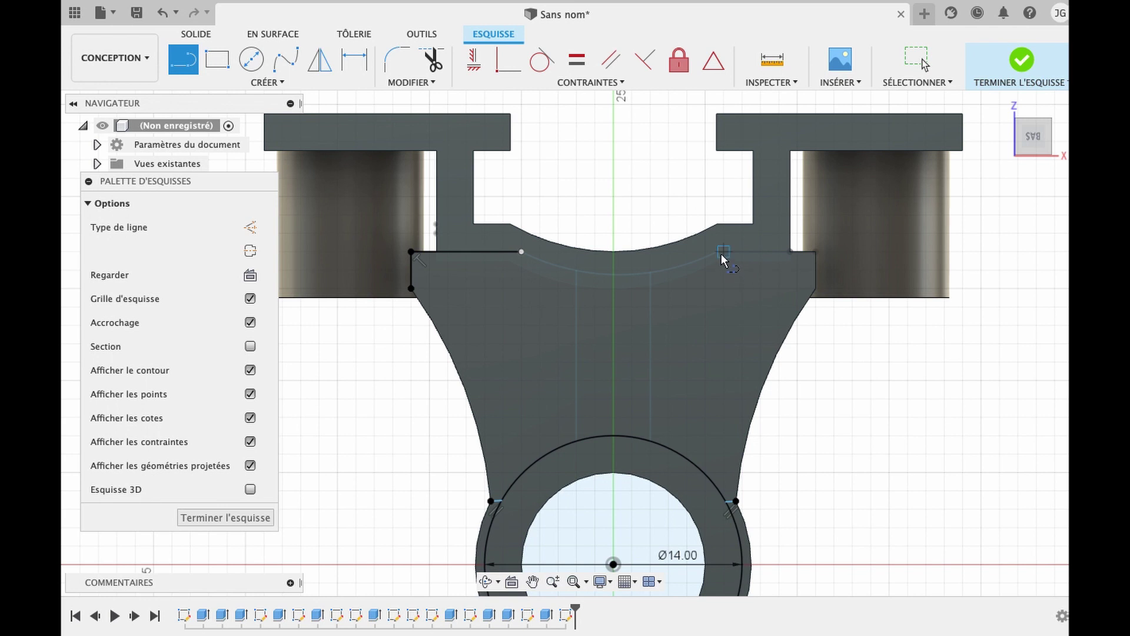
pyautogui.click(815, 253)
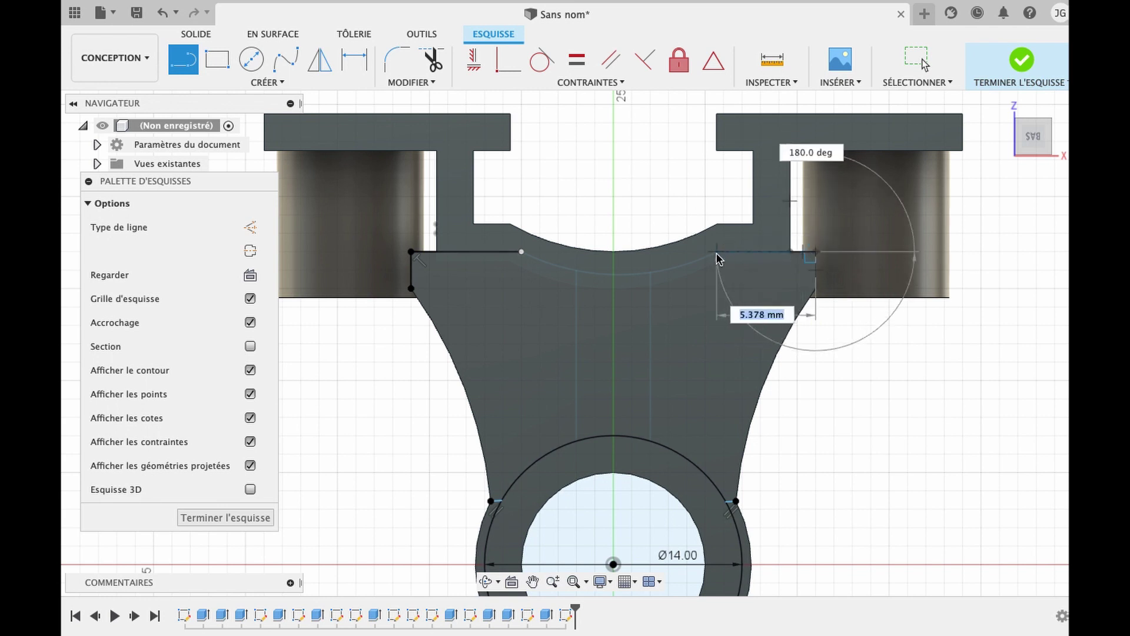
pyautogui.click(724, 251)
pyautogui.press('Escape')
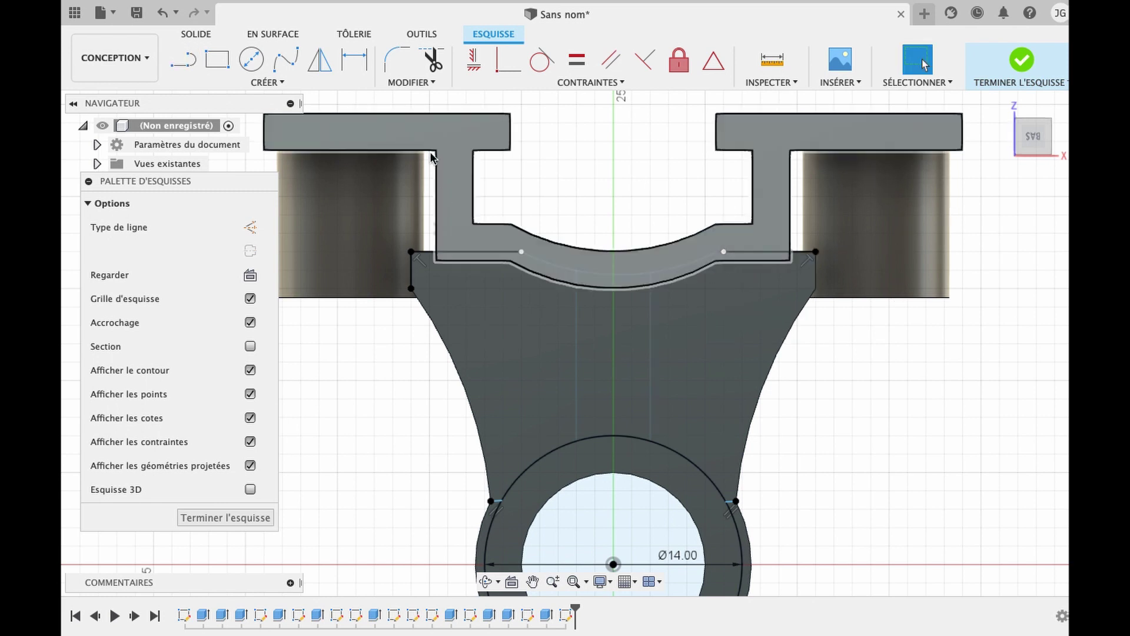
pyautogui.click(306, 82)
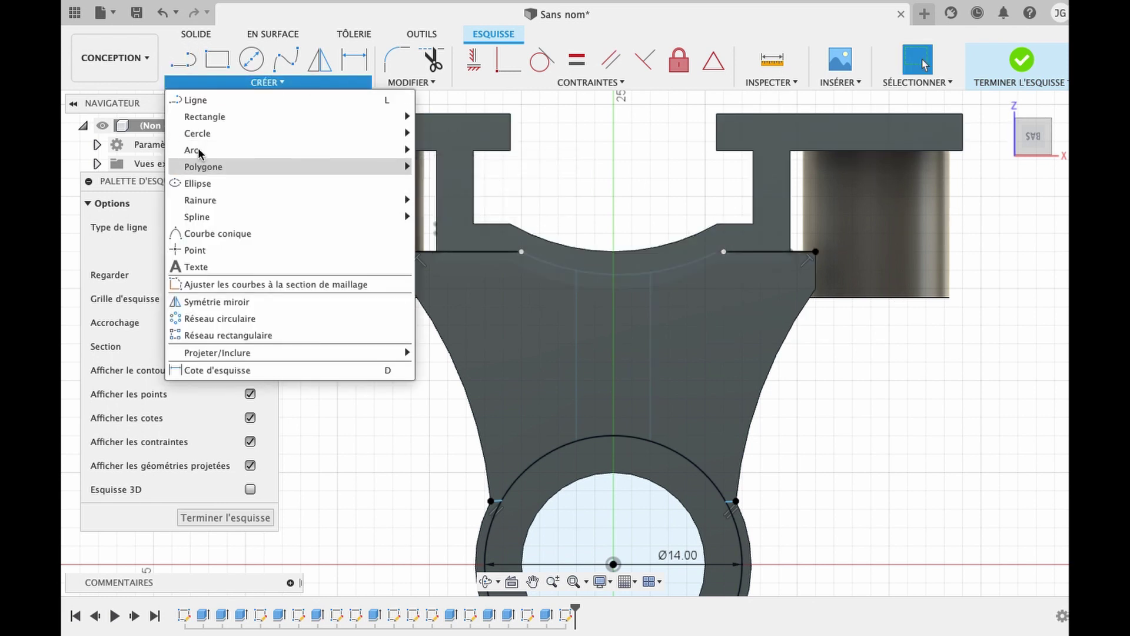
# Draw an arc along the cradle curve and two vertical lines down to the circle
pyautogui.moveTo(192, 150)
pyautogui.click(433, 150)
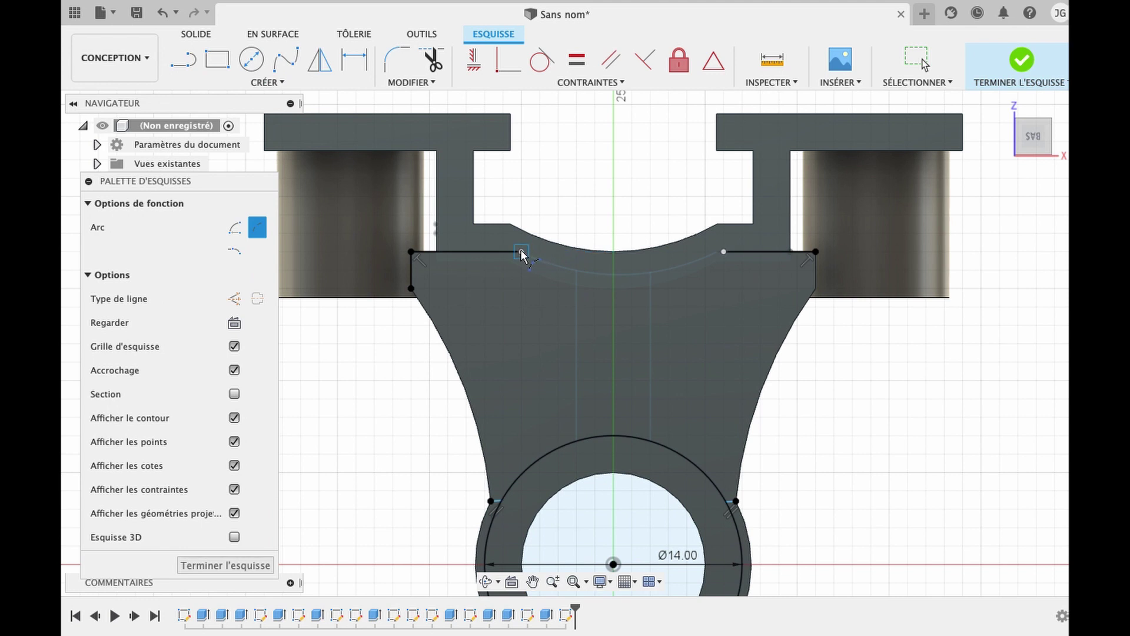
pyautogui.click(521, 252)
pyautogui.click(641, 276)
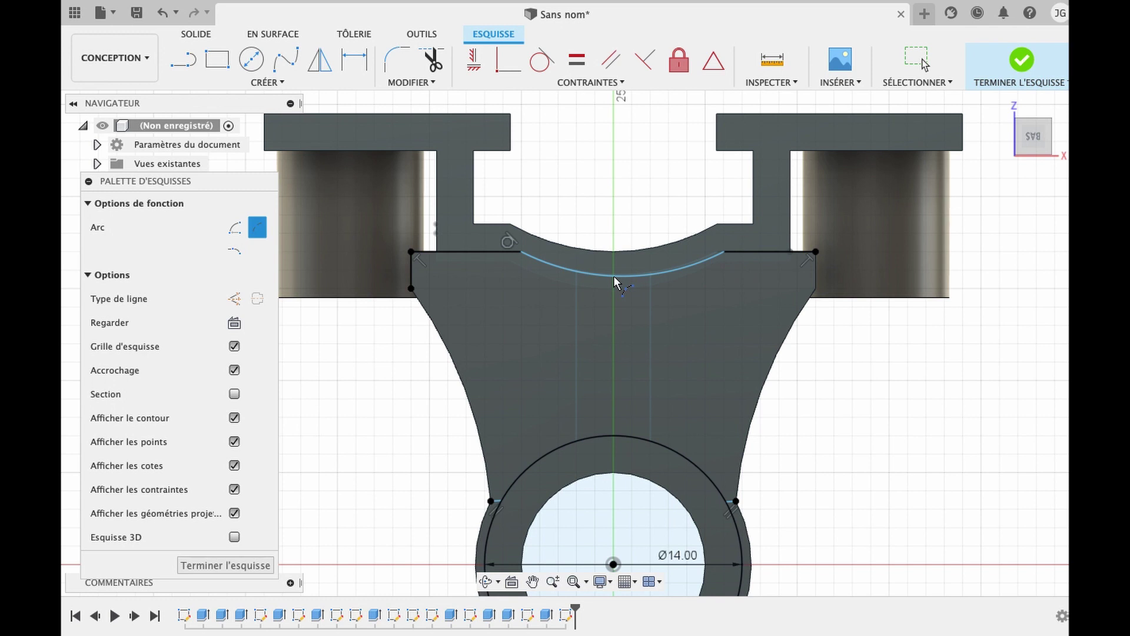
pyautogui.press('Escape')
pyautogui.click(183, 59)
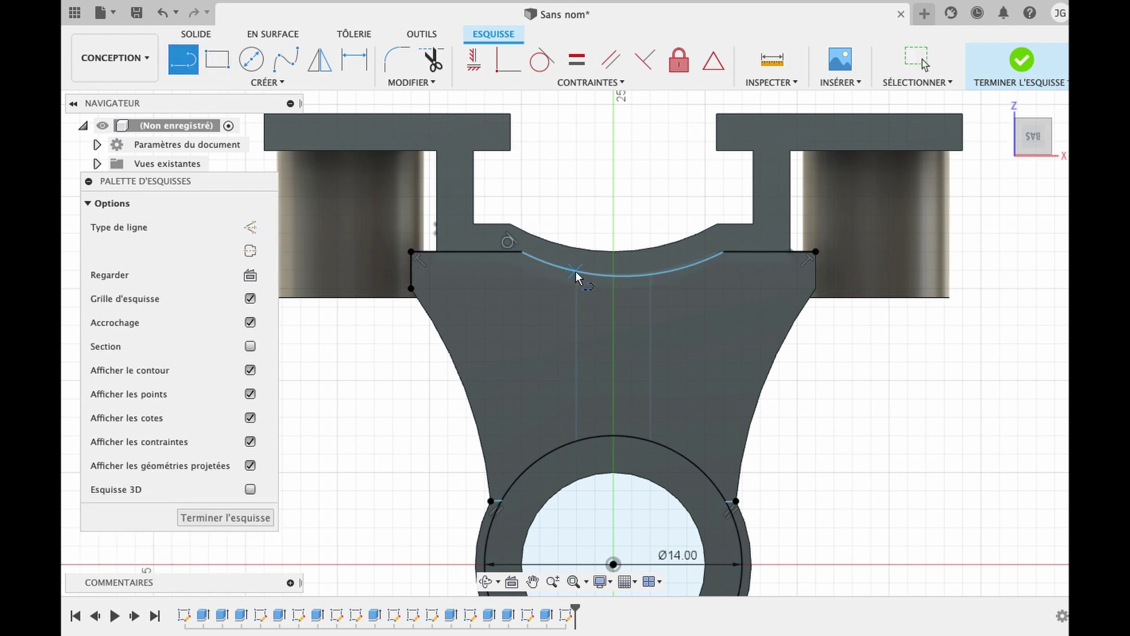
pyautogui.click(575, 270)
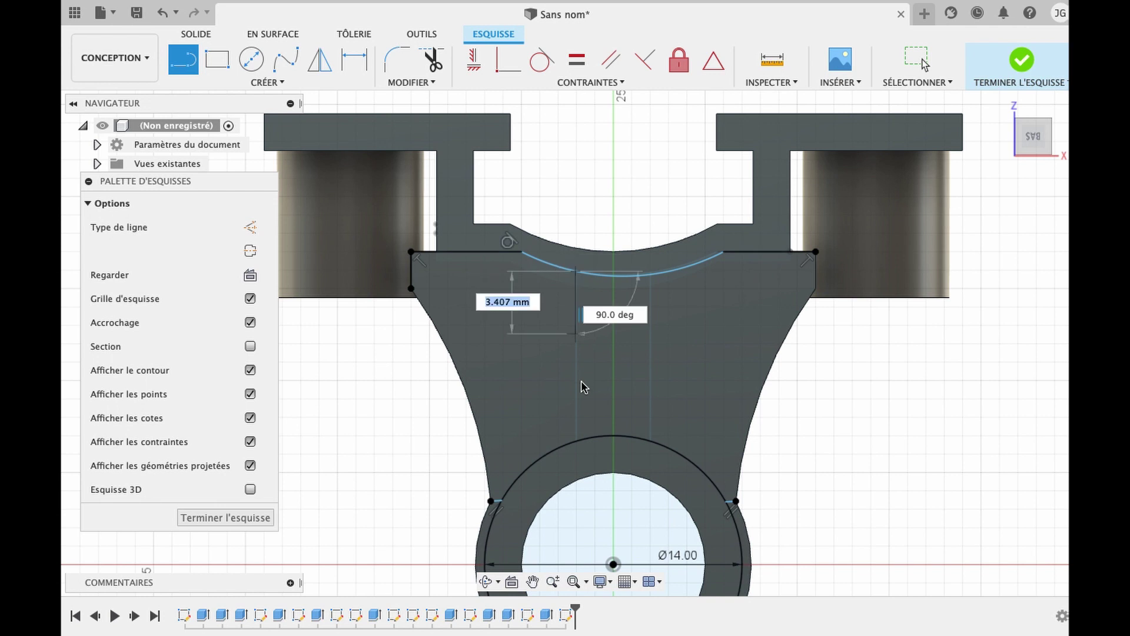
pyautogui.click(576, 440)
pyautogui.click(651, 438)
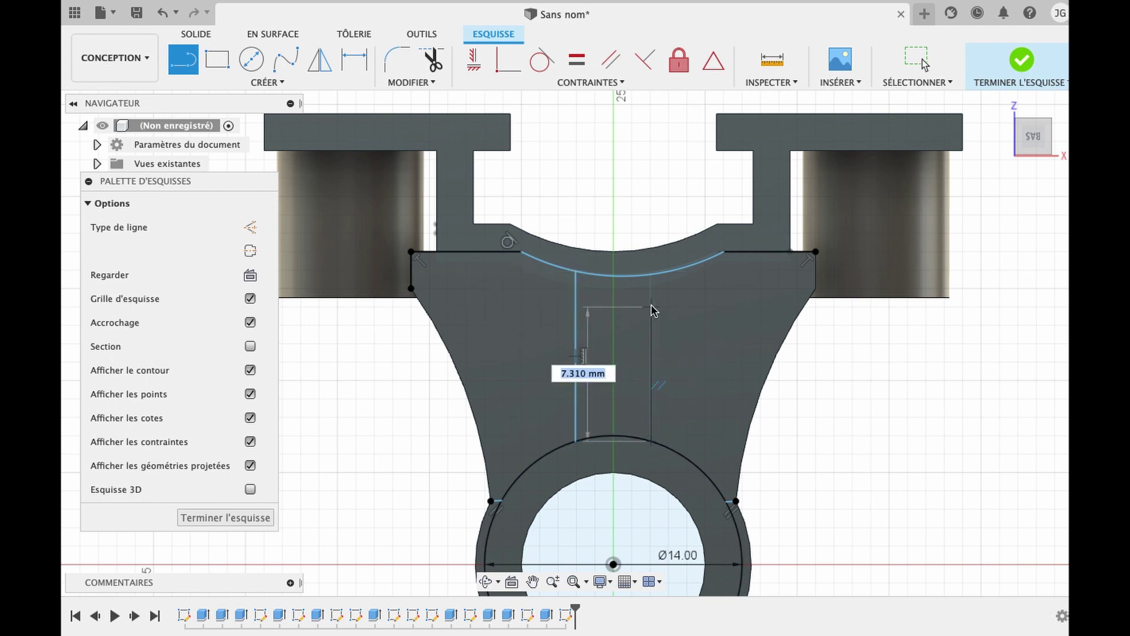
pyautogui.click(655, 279)
pyautogui.press('Escape')
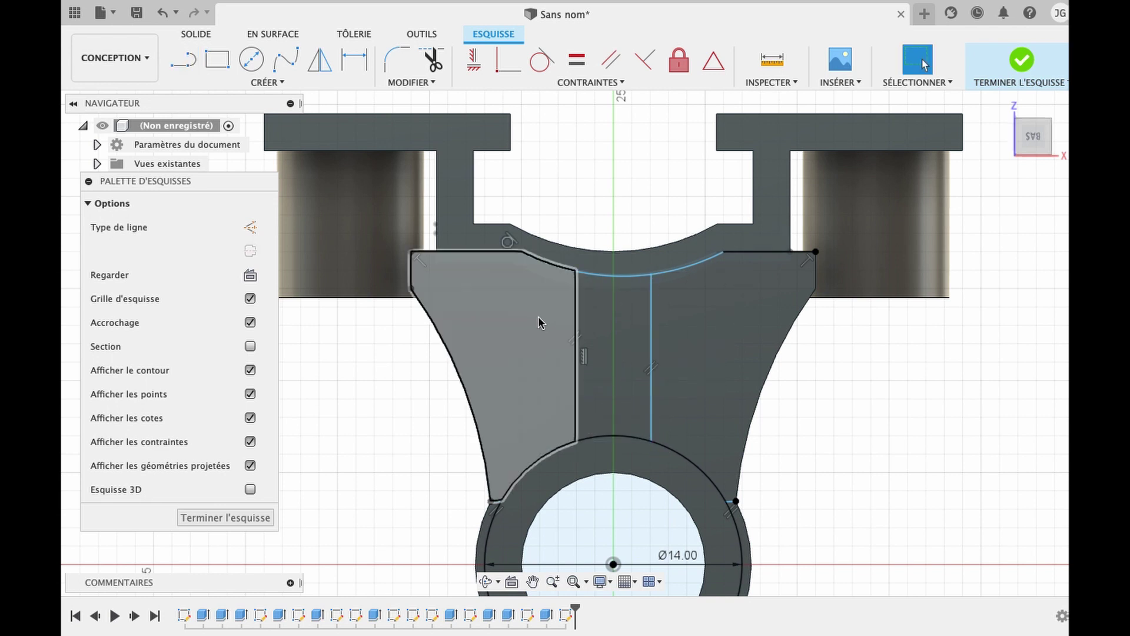
# Start an extrusion with both side profiles selected
pyautogui.click(541, 323)
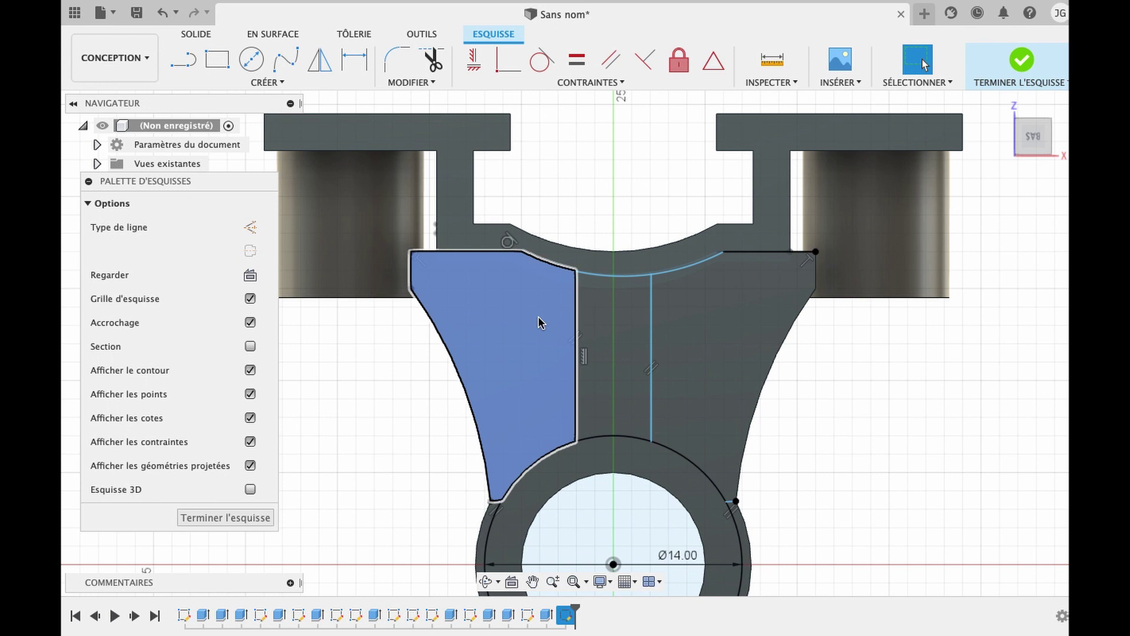
pyautogui.press('e')
pyautogui.click(697, 356)
pyautogui.write('-3')
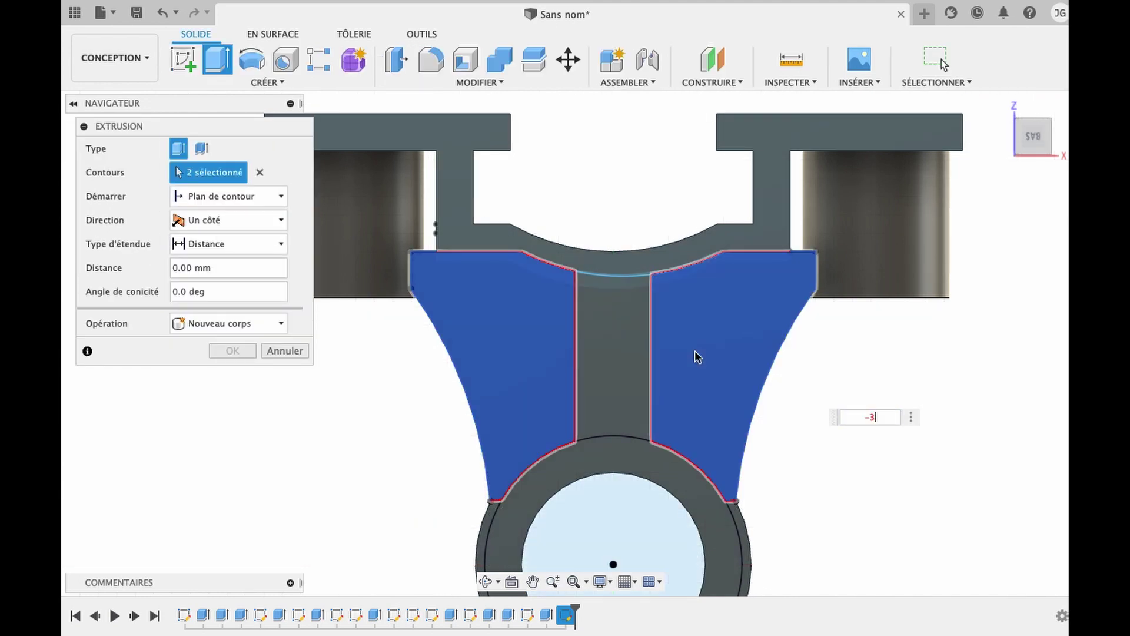
# Confirm the 3 mm pocket cut, then edit it to include the outer ring around the boss
pyautogui.press('Return')
pyautogui.press('Return')
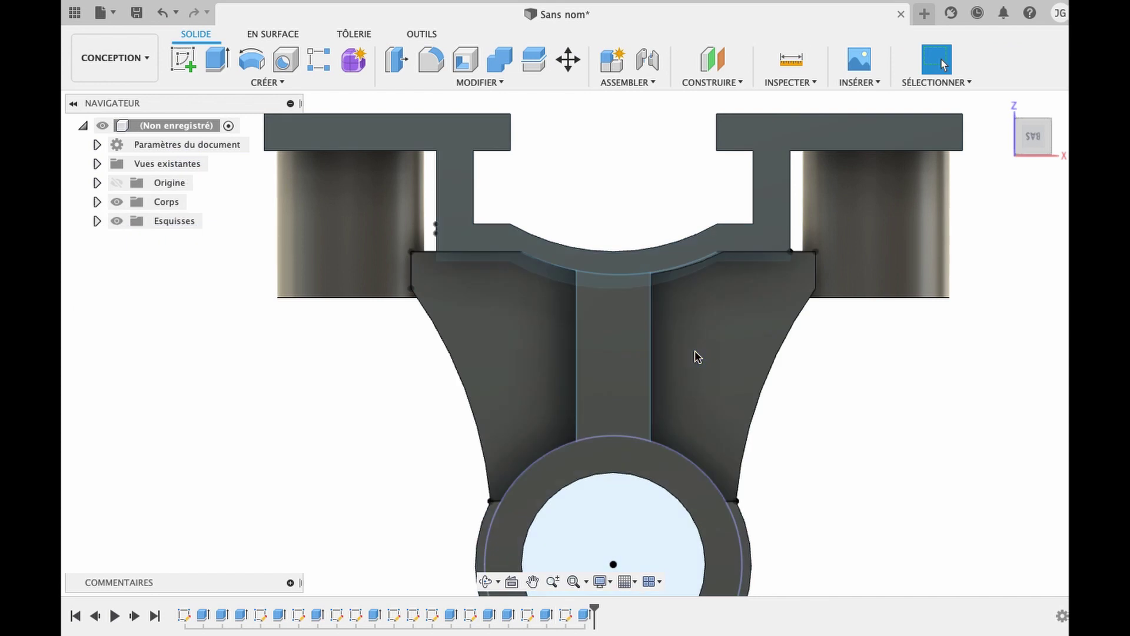
pyautogui.moveTo(594, 468)
pyautogui.keyDown('shift'); pyautogui.mouseDown(button='middle')
pyautogui.moveTo(601, 405)
pyautogui.moveTo(733, 465)
pyautogui.mouseUp(button='middle'); pyautogui.keyUp('shift')
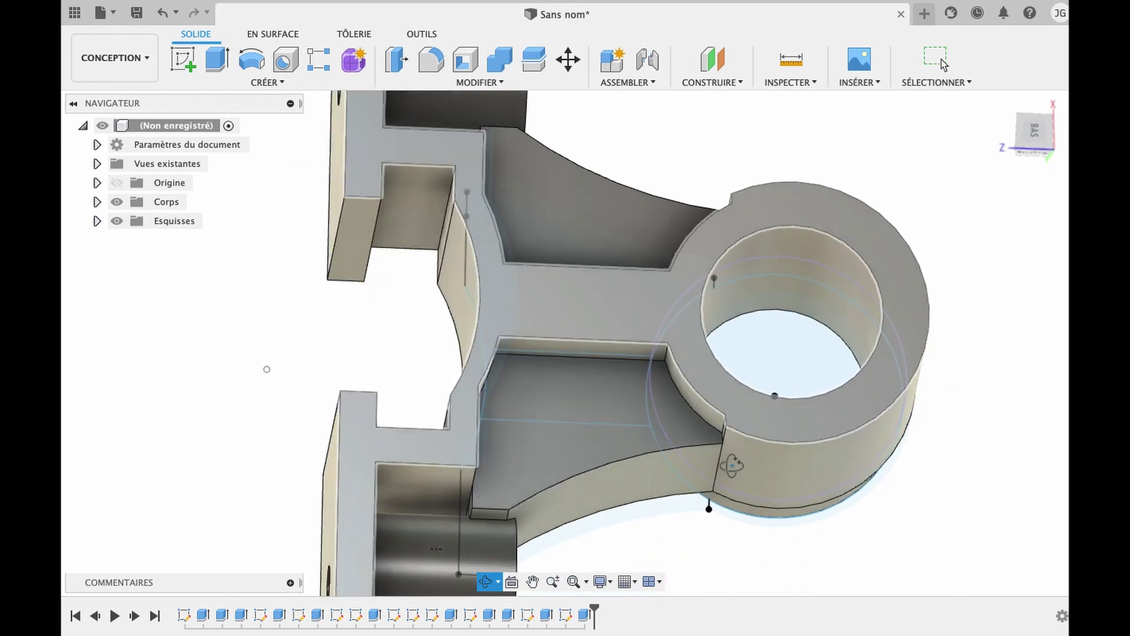
pyautogui.rightClick(576, 616)
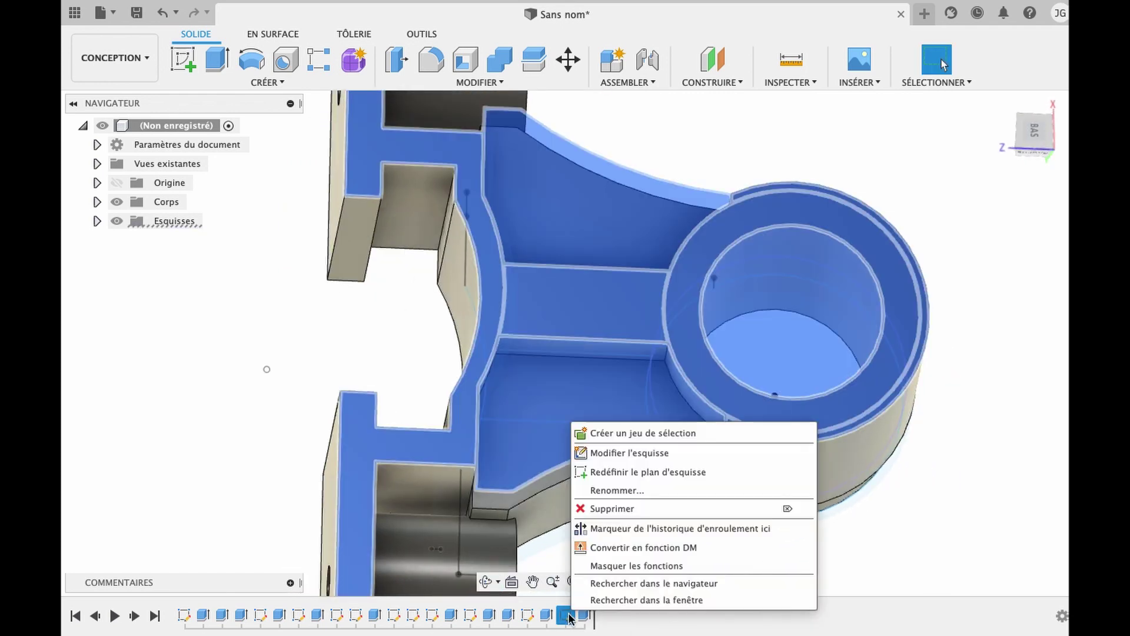
pyautogui.press('Escape')
pyautogui.rightClick(584, 615)
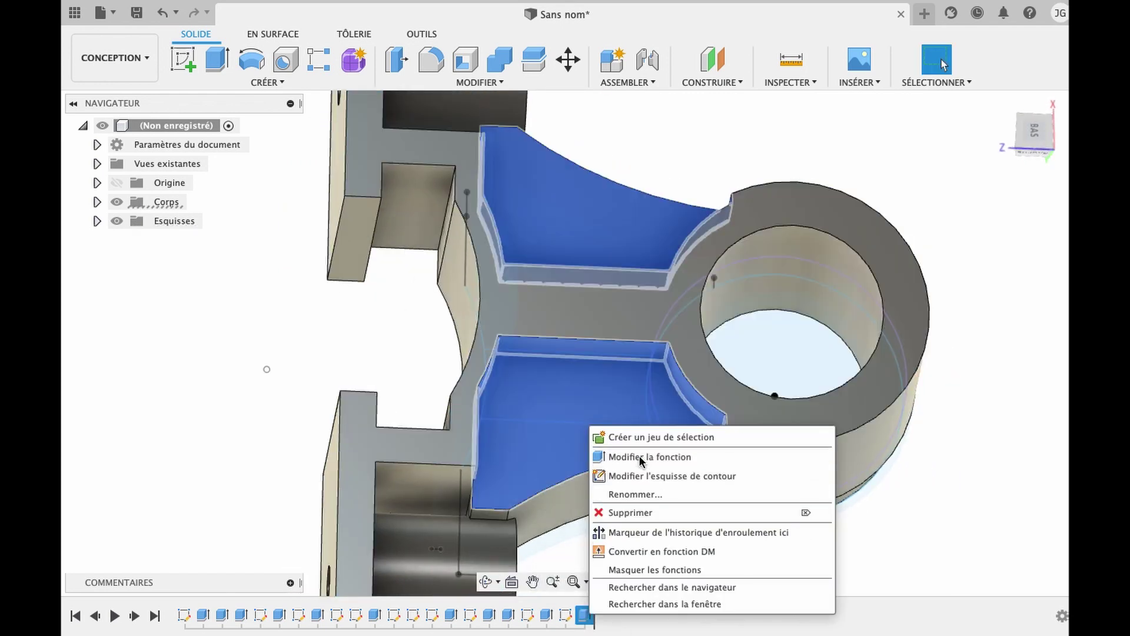
pyautogui.click(638, 455)
pyautogui.click(757, 192)
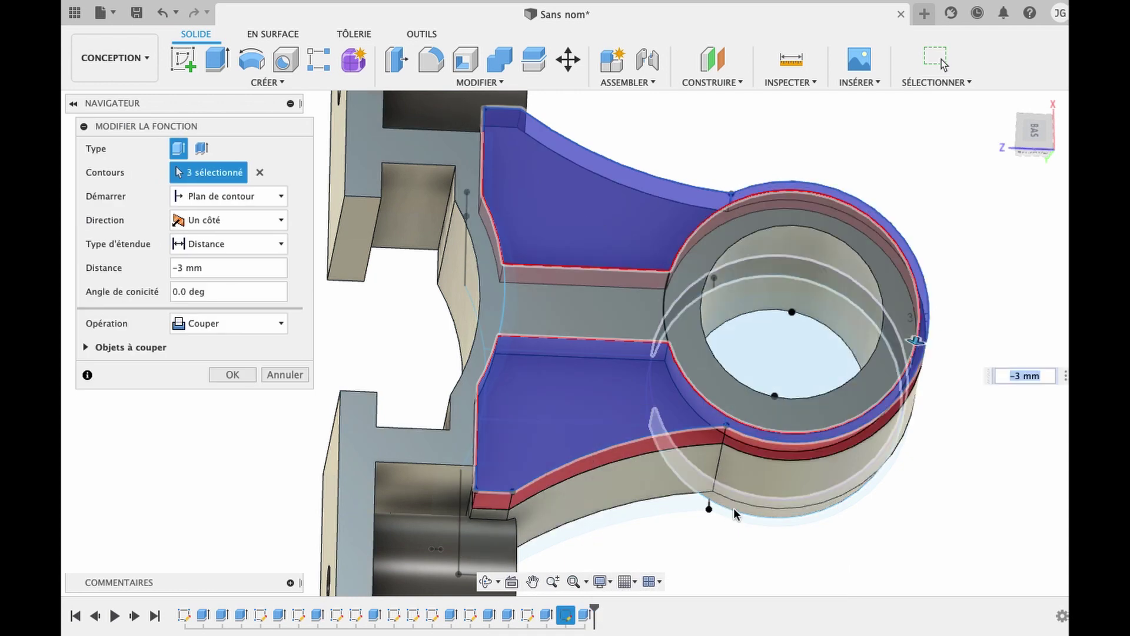
pyautogui.click(234, 374)
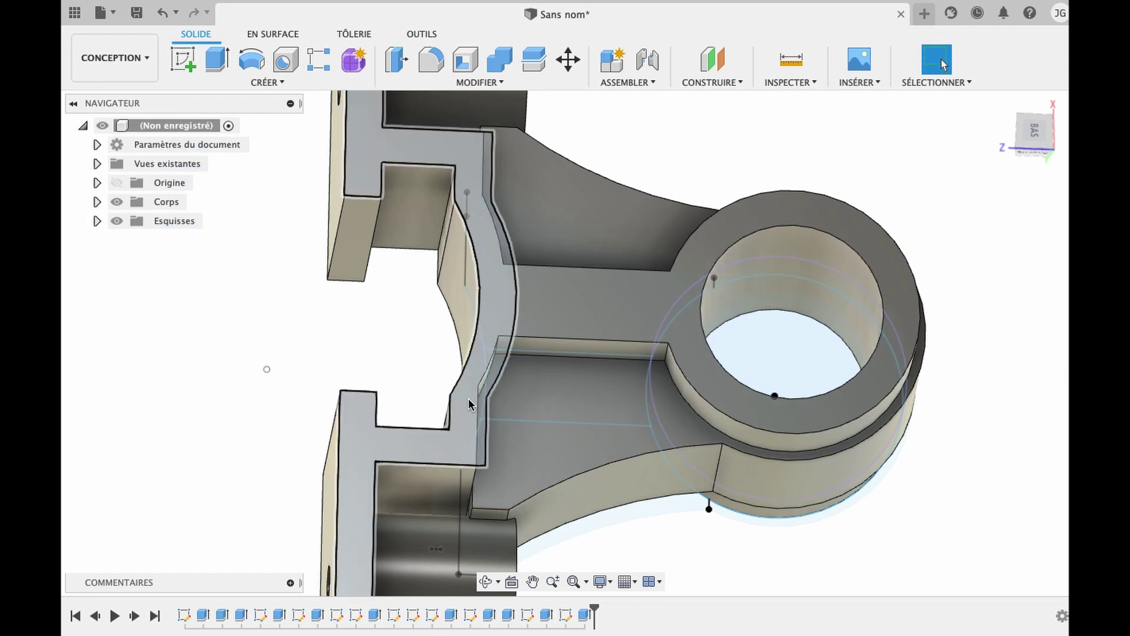
# Start a new sketch with the part orbited so its flat two-hole mounting face faces you
pyautogui.scroll(-3, 469, 404)
pyautogui.click(485, 582)
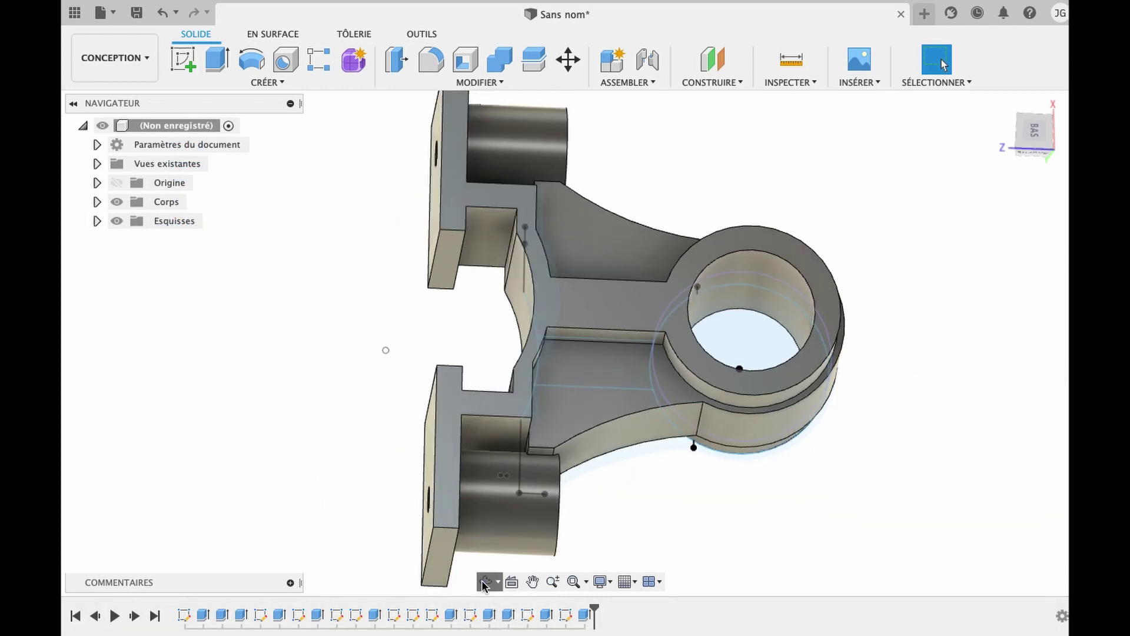
pyautogui.moveTo(386, 350)
pyautogui.mouseDown()
pyautogui.moveTo(320, 355)
pyautogui.moveTo(365, 320)
pyautogui.mouseUp()
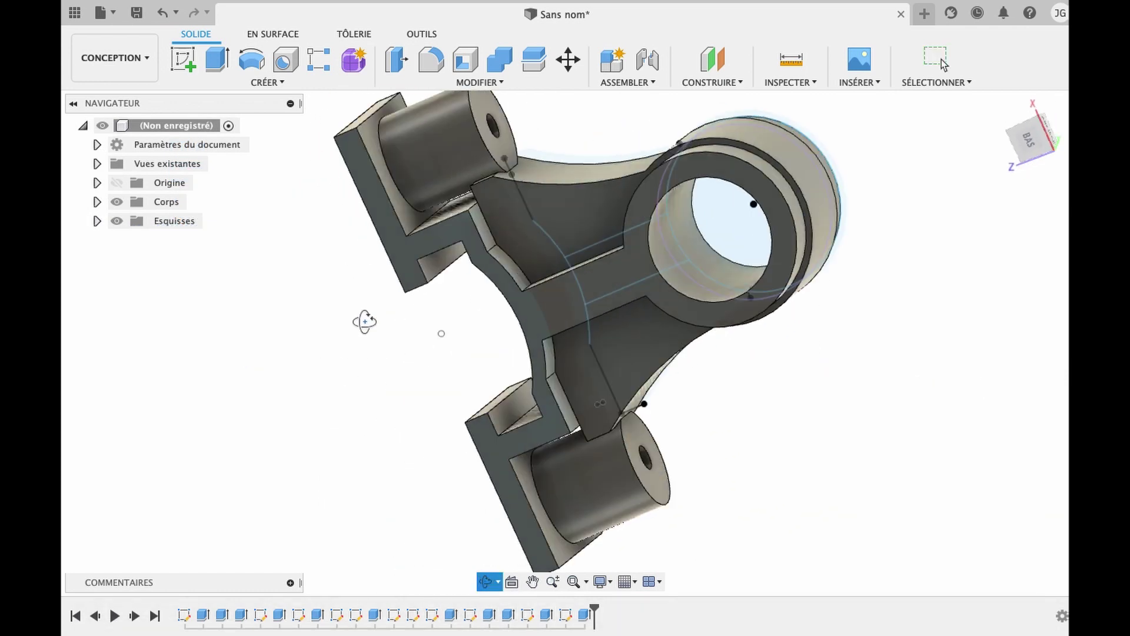
pyautogui.moveTo(703, 183)
pyautogui.mouseDown()
pyautogui.moveTo(699, 318)
pyautogui.moveTo(688, 325)
pyautogui.mouseUp()
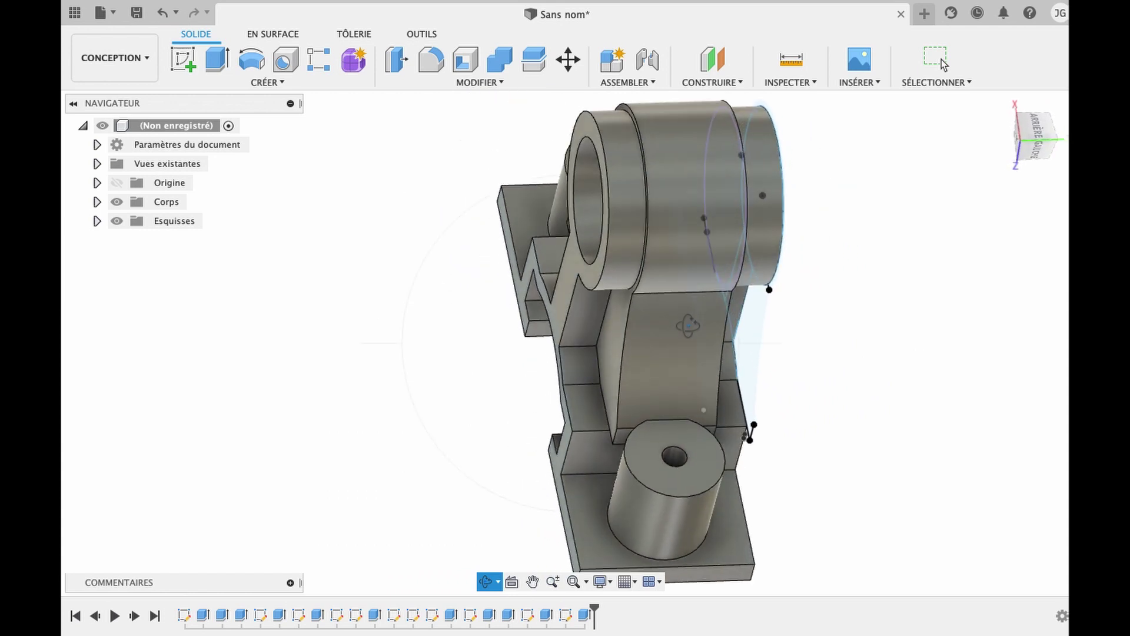
pyautogui.click(183, 60)
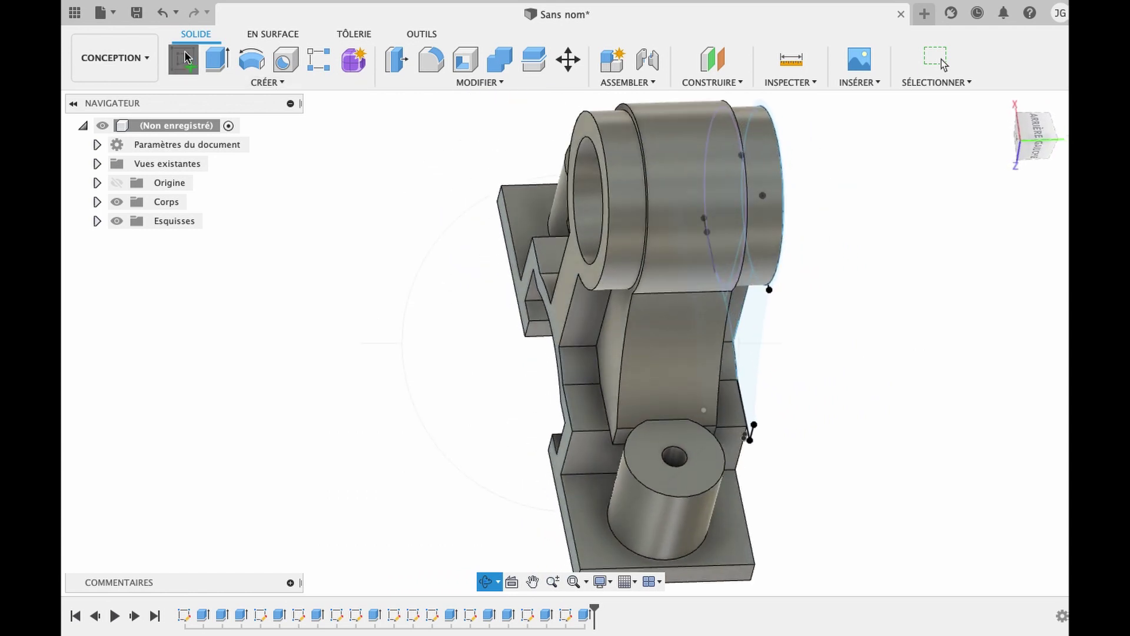
pyautogui.click(485, 583)
pyautogui.moveTo(632, 460)
pyautogui.mouseDown()
pyautogui.moveTo(640, 365)
pyautogui.moveTo(662, 299)
pyautogui.mouseUp()
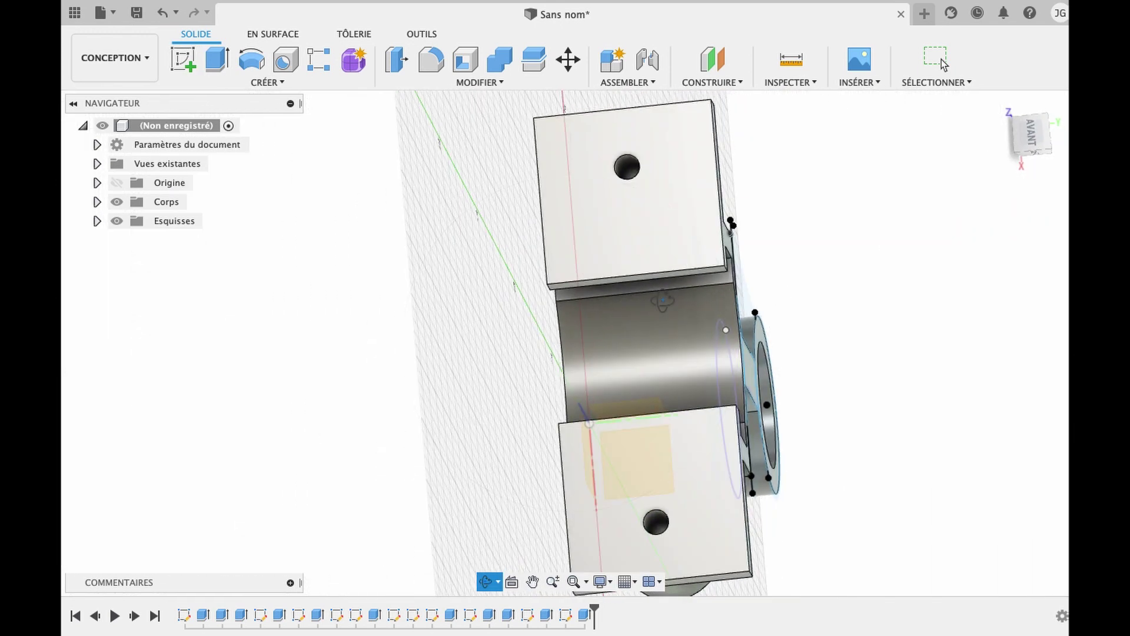
pyautogui.press('Escape')
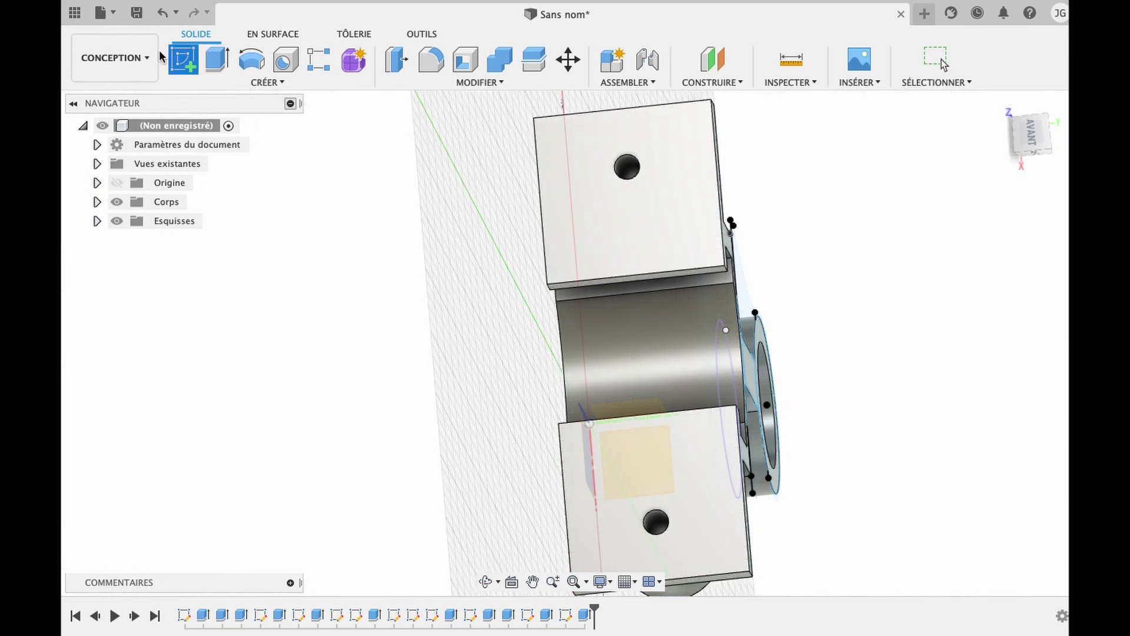
# Sketch on the base face an 8 mm line from the left block's top-left corner
pyautogui.click(675, 236)
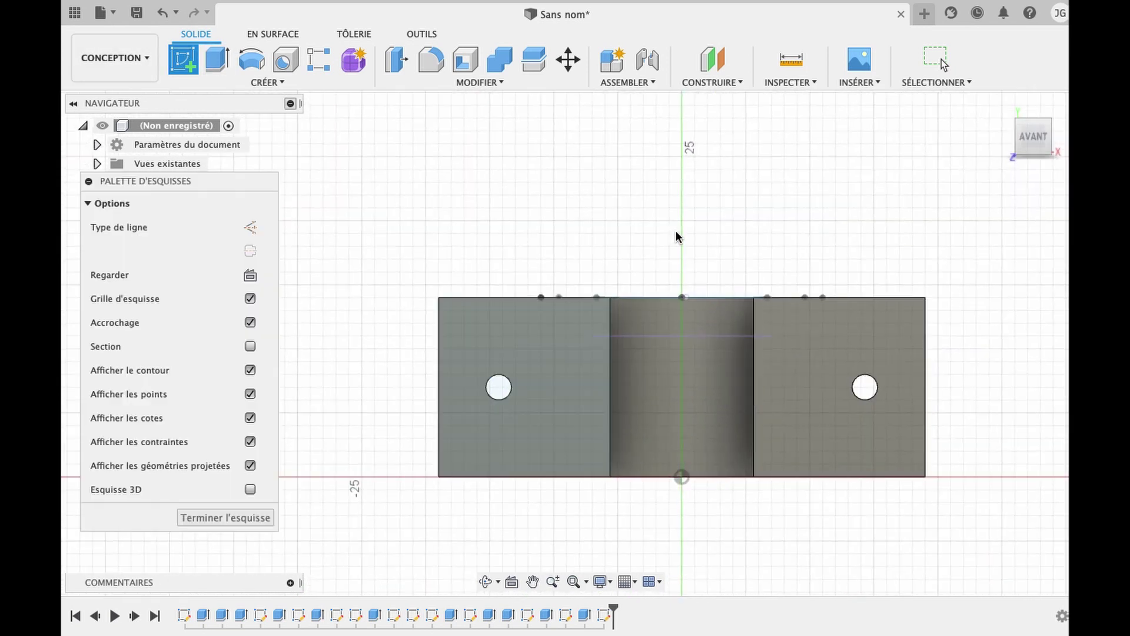
pyautogui.click(487, 582)
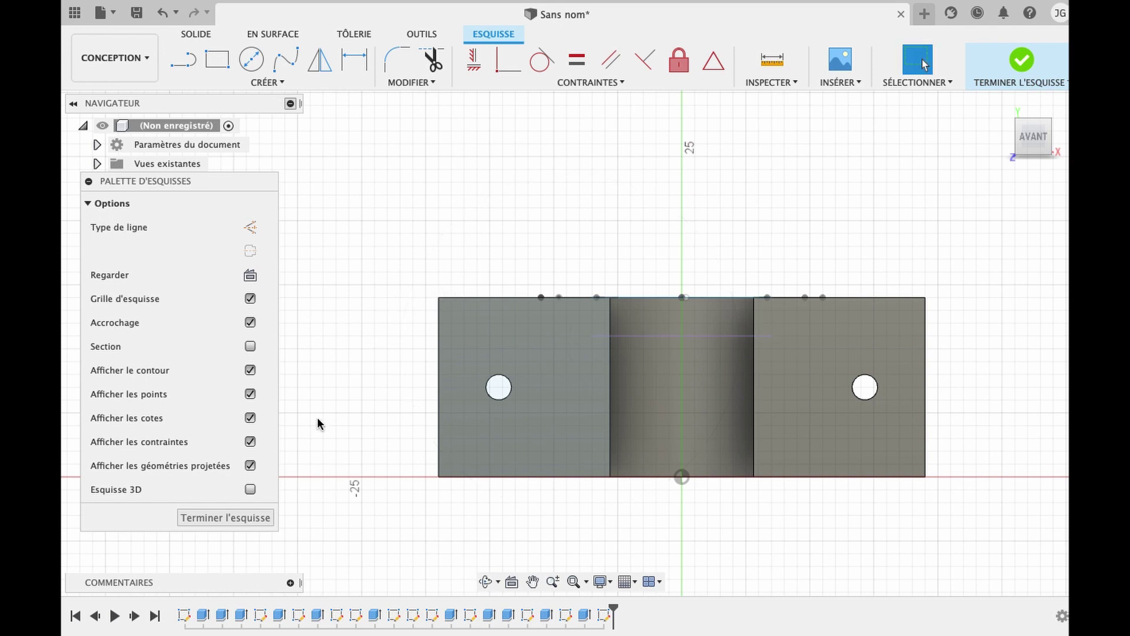
pyautogui.click(183, 59)
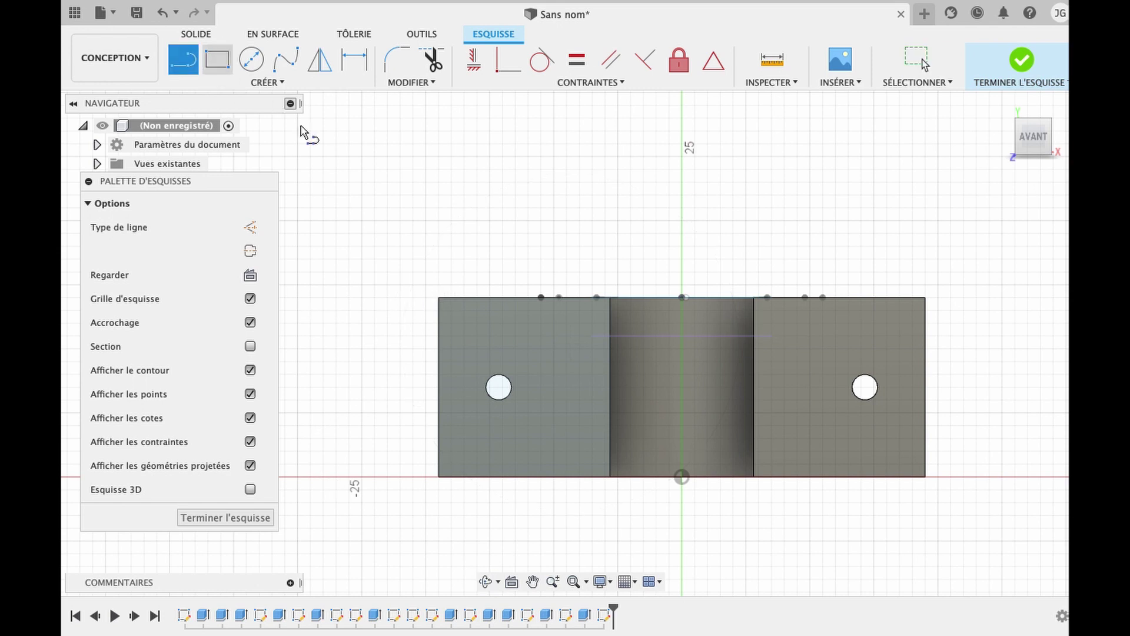
pyautogui.click(439, 299)
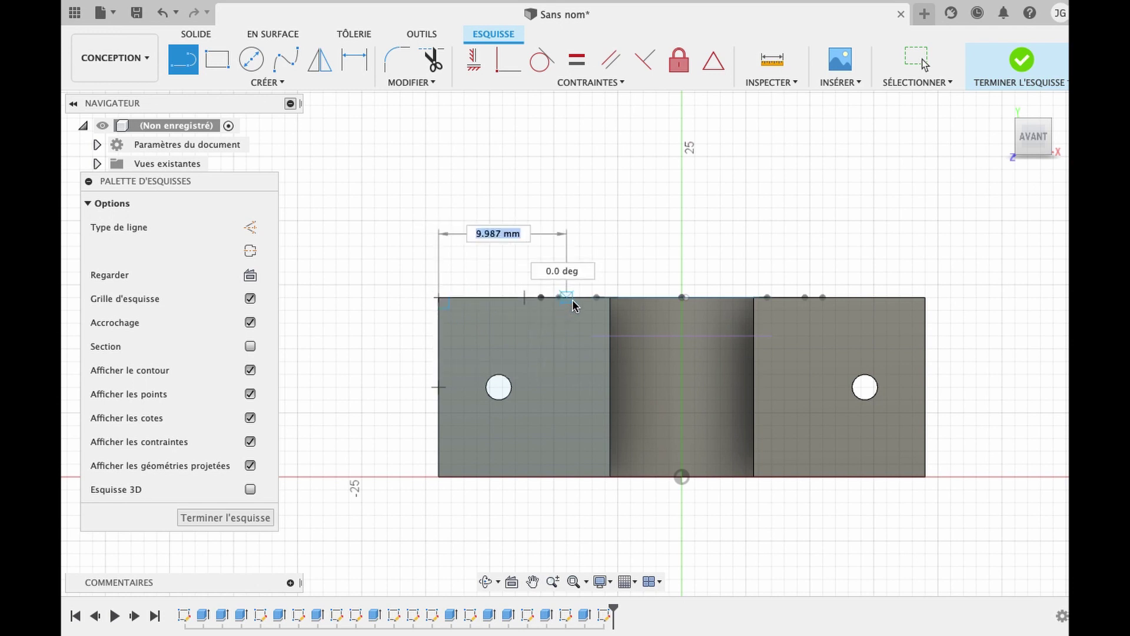
pyautogui.write('8')
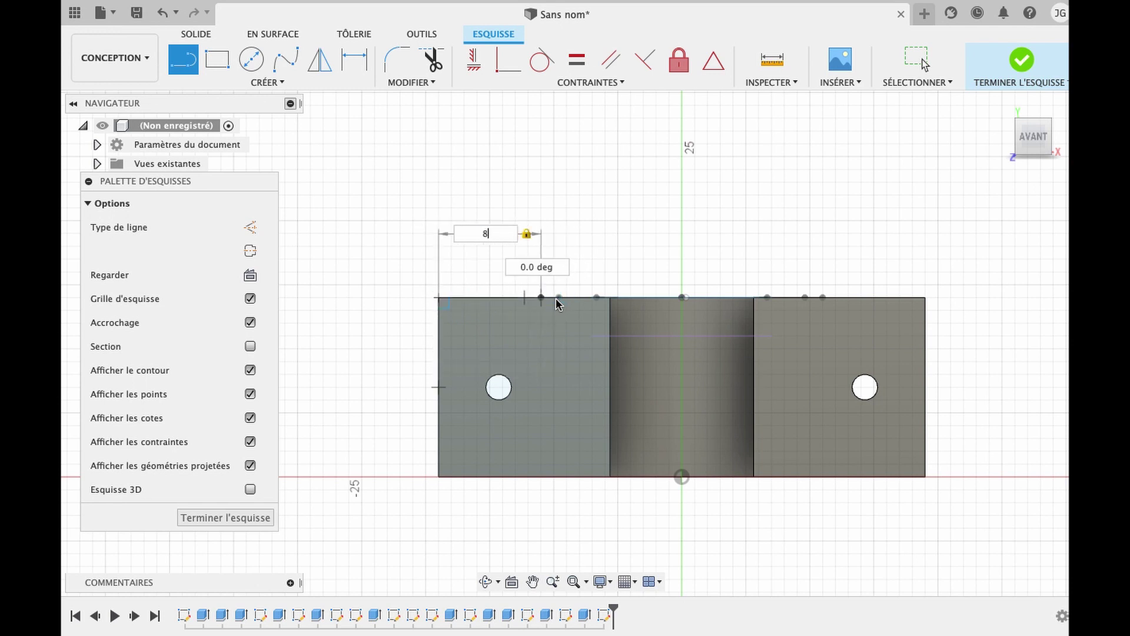
pyautogui.press('Return')
pyautogui.press('Escape')
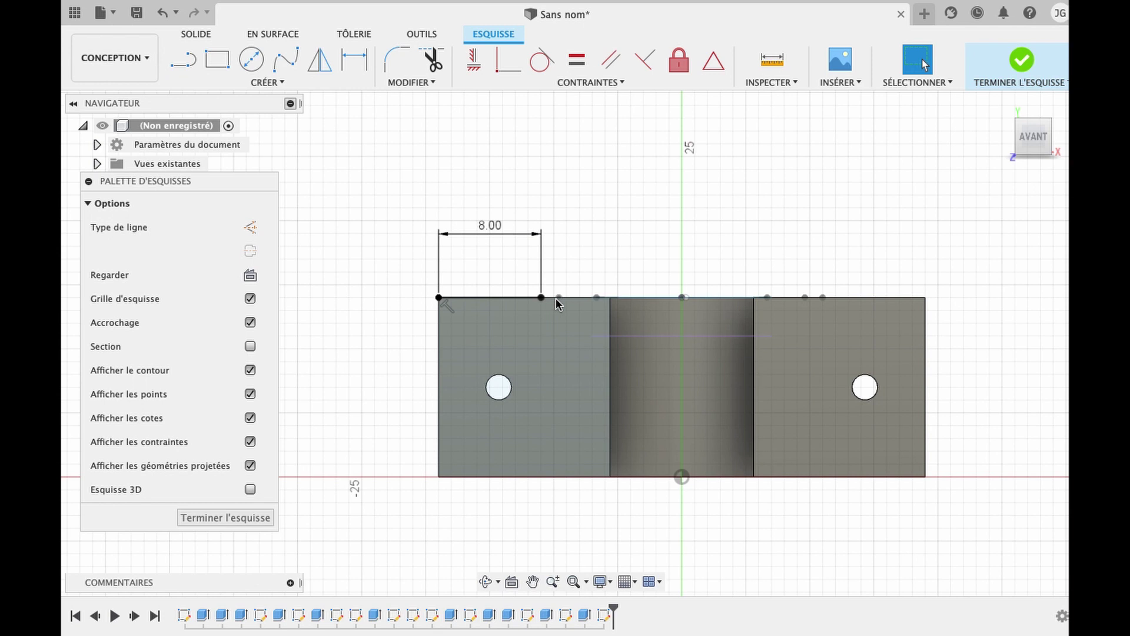
# Add a 9 mm vertical line up the inner edge and a diagonal closing the triangle
pyautogui.press('l')
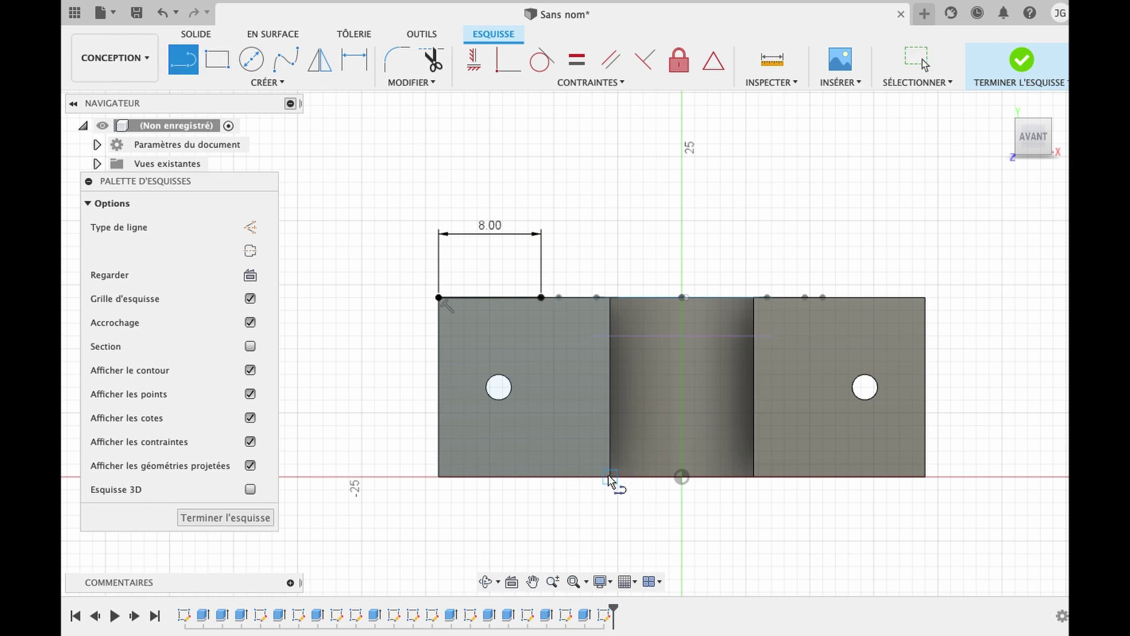
pyautogui.click(609, 477)
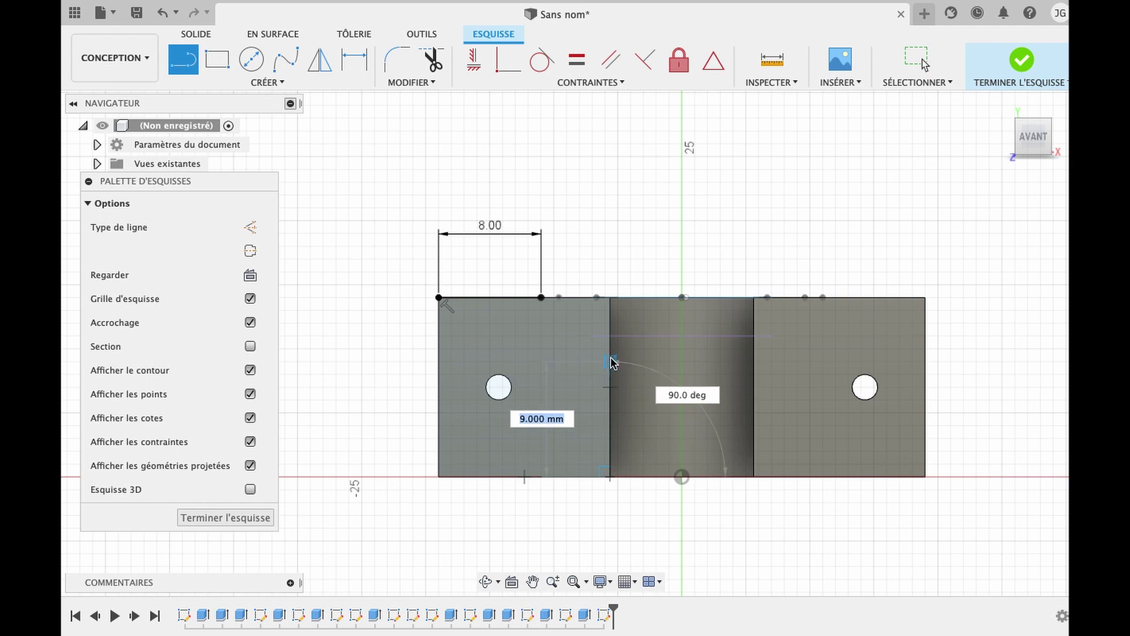
pyautogui.click(610, 362)
pyautogui.press('Escape')
pyautogui.click(183, 59)
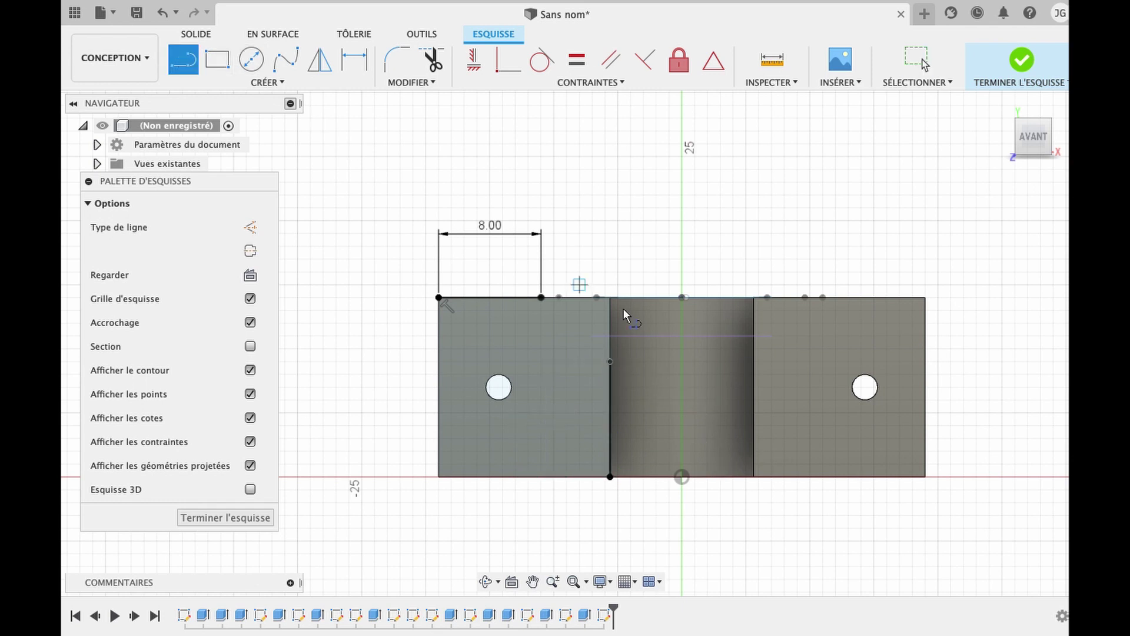
pyautogui.click(541, 297)
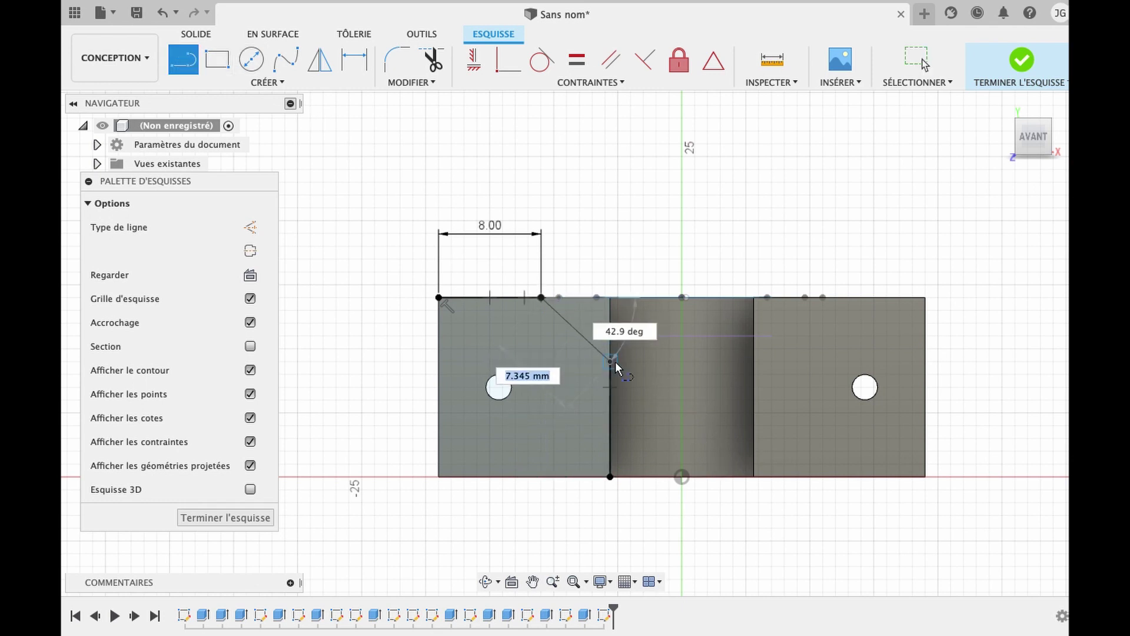
pyautogui.click(609, 361)
pyautogui.press('Escape')
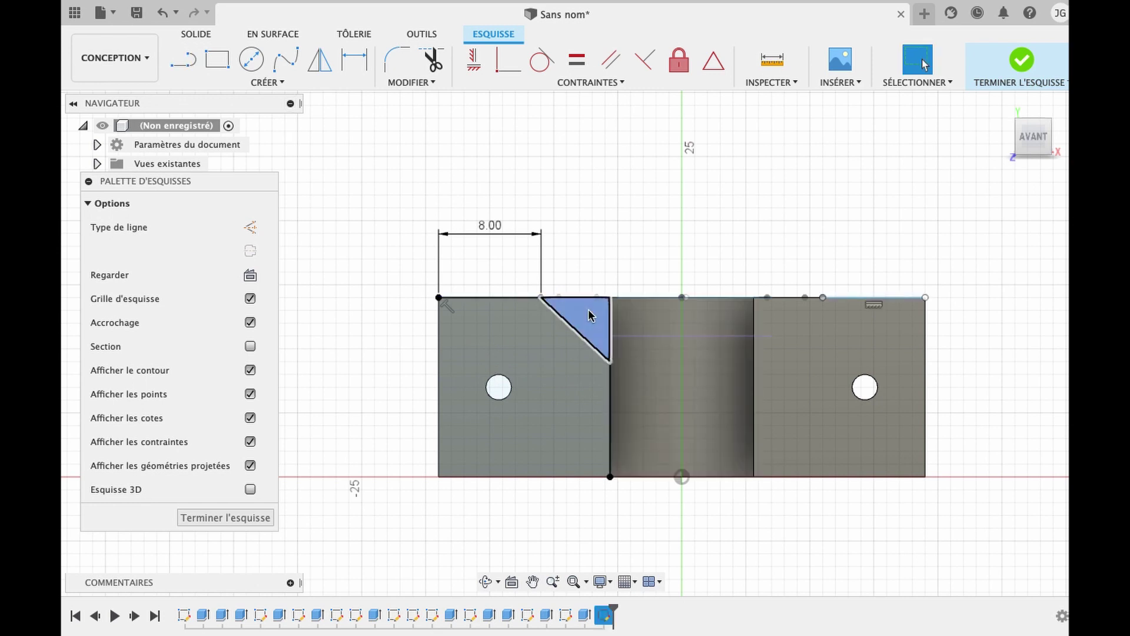
# Cut the left block's triangle profile -6 mm to bevel its top inner corner
pyautogui.click(487, 582)
pyautogui.moveTo(505, 554); pyautogui.dragTo(661, 386)
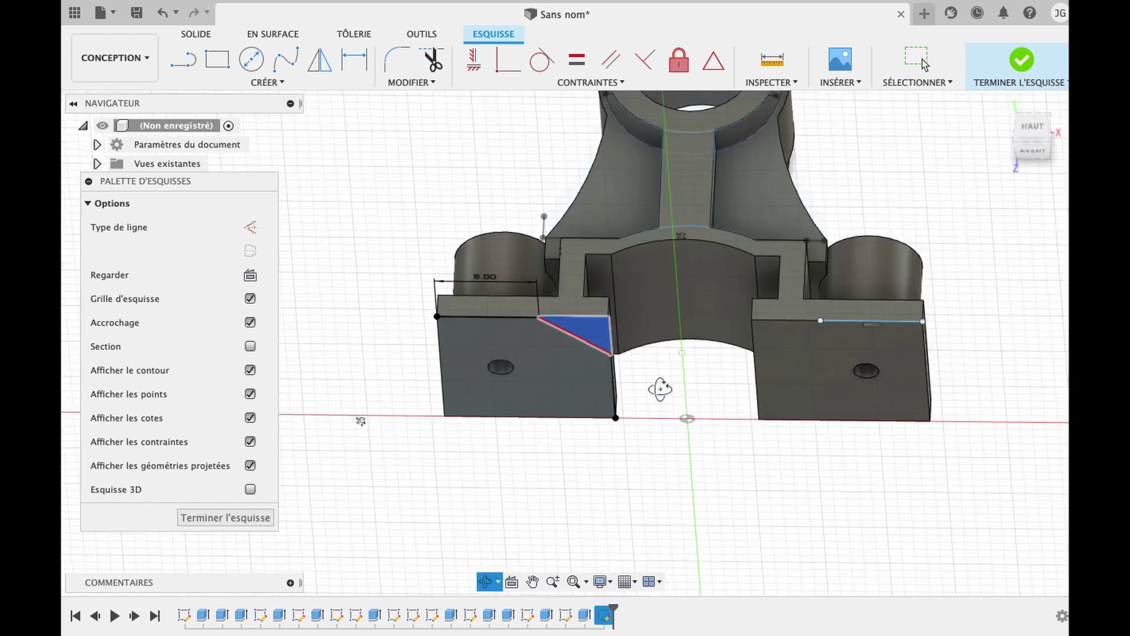
pyautogui.press('Escape')
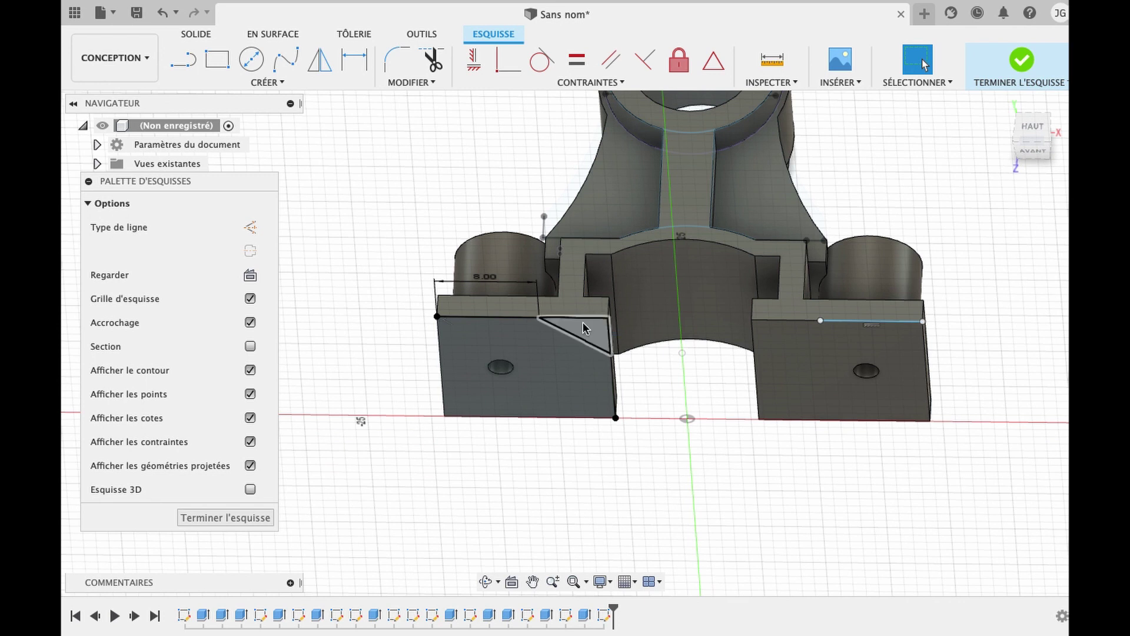
pyautogui.click(588, 323)
pyautogui.press('e')
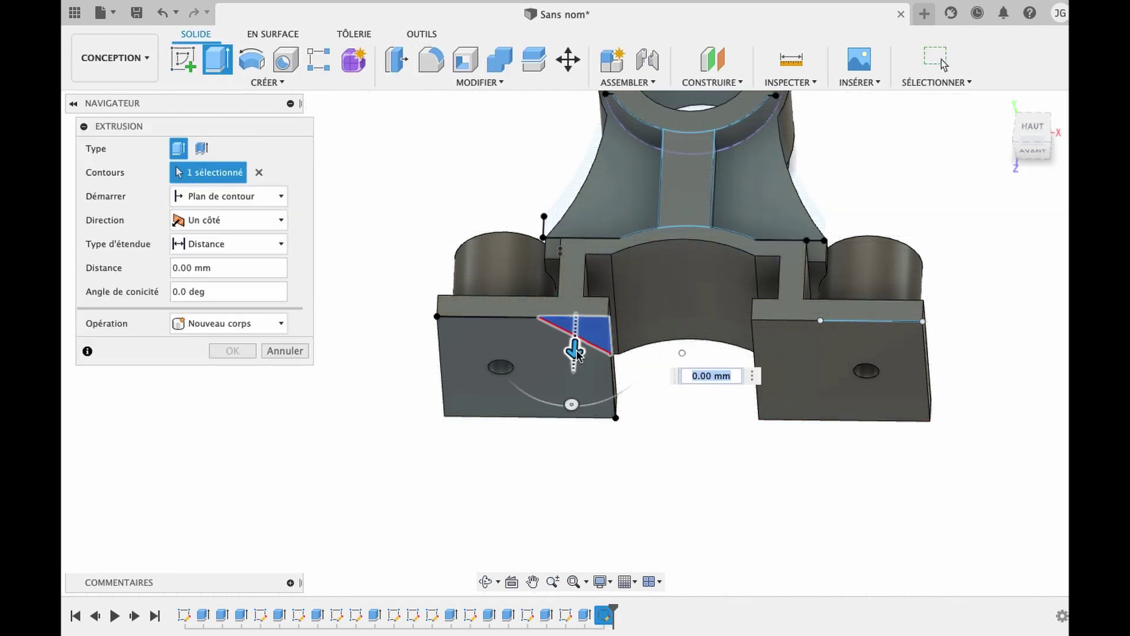
pyautogui.moveTo(576, 327); pyautogui.dragTo(588, 288)
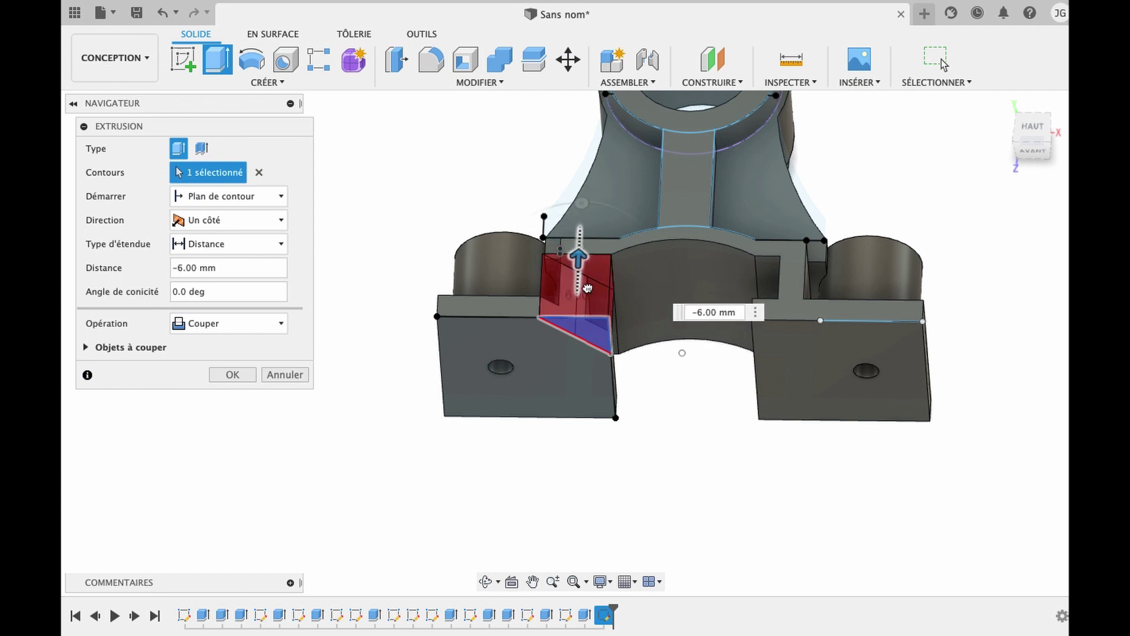
pyautogui.press('Return')
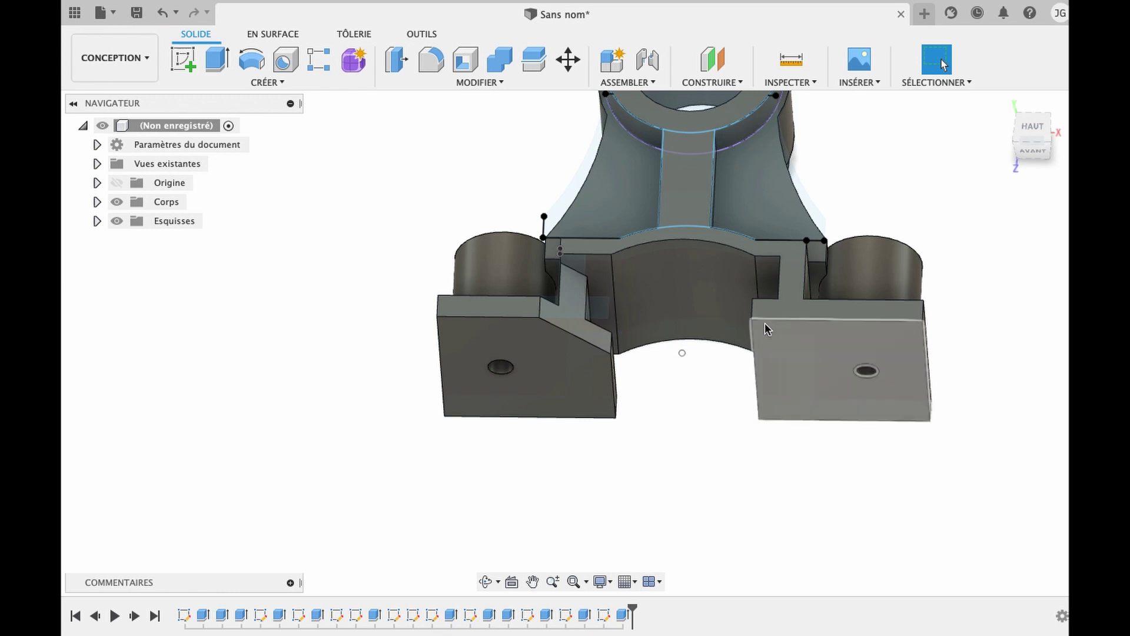
# Sketch a 9 mm vertical line up the right block's inner edge
pyautogui.click(172, 64)
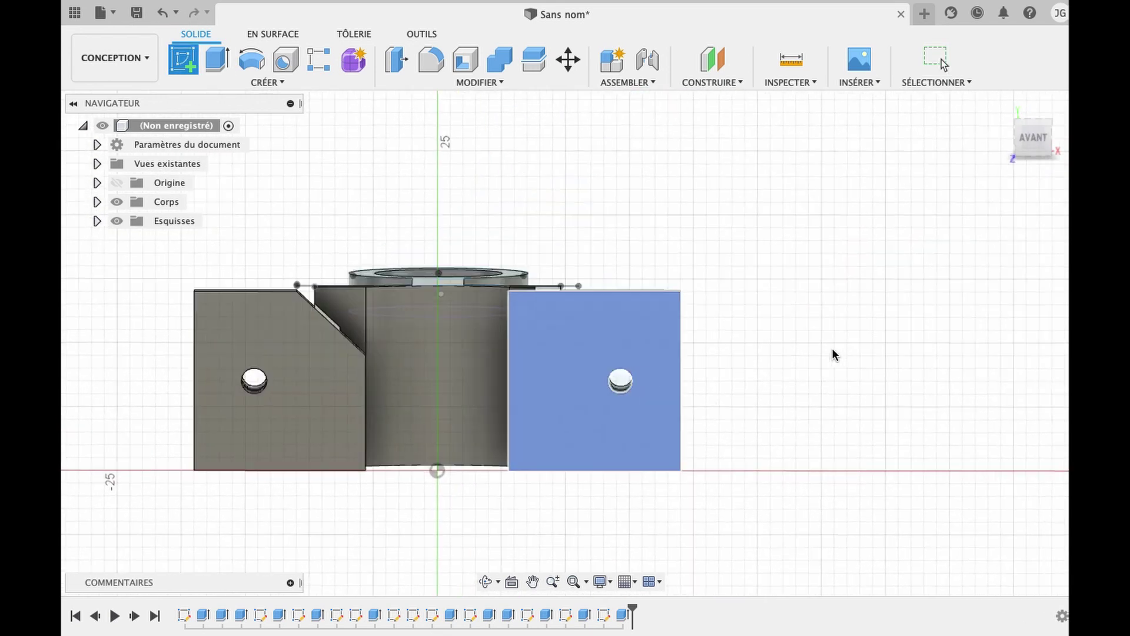
pyautogui.click(183, 59)
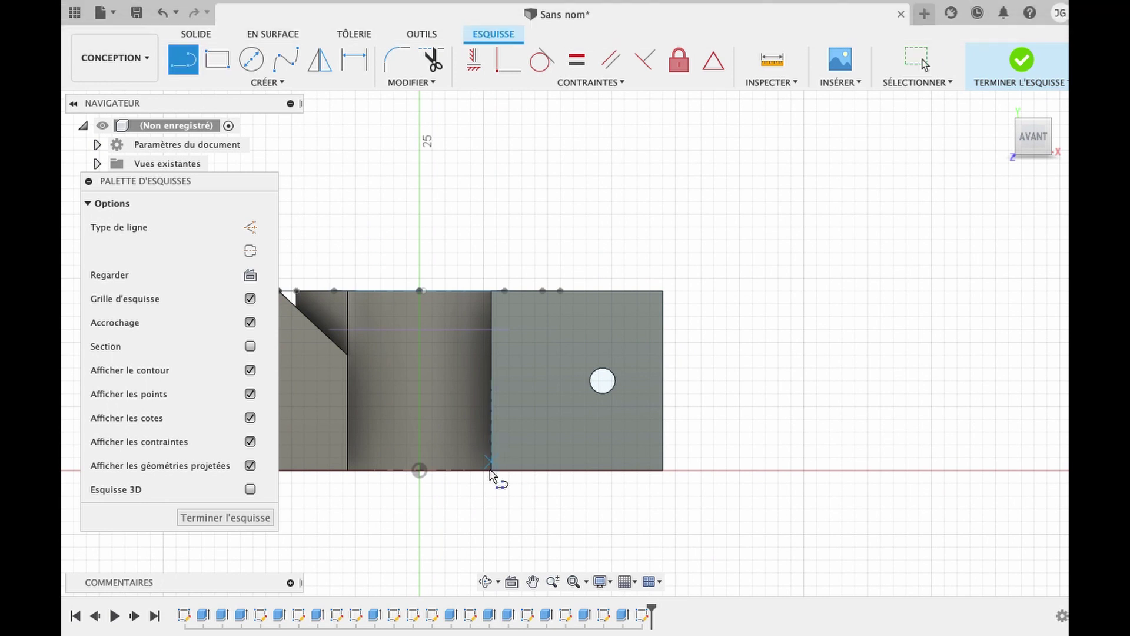
pyautogui.click(492, 470)
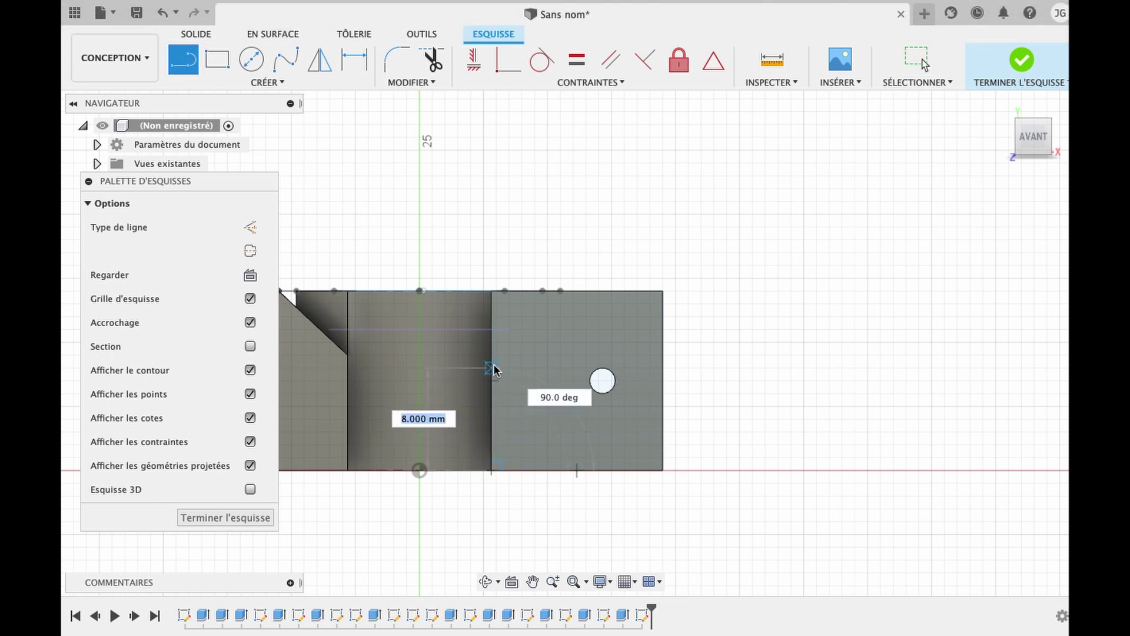
pyautogui.write('9')
pyautogui.press('Return')
pyautogui.press('Escape')
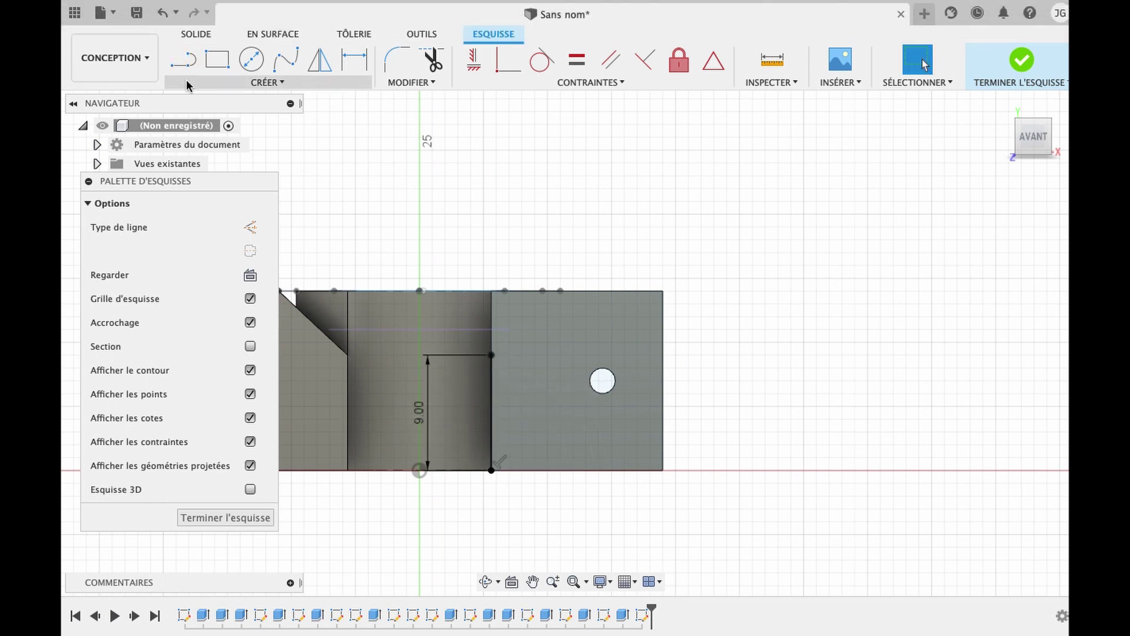
# Add an 8 mm top-edge line and a diagonal closing the right-corner triangle
pyautogui.click(183, 59)
pyautogui.click(662, 292)
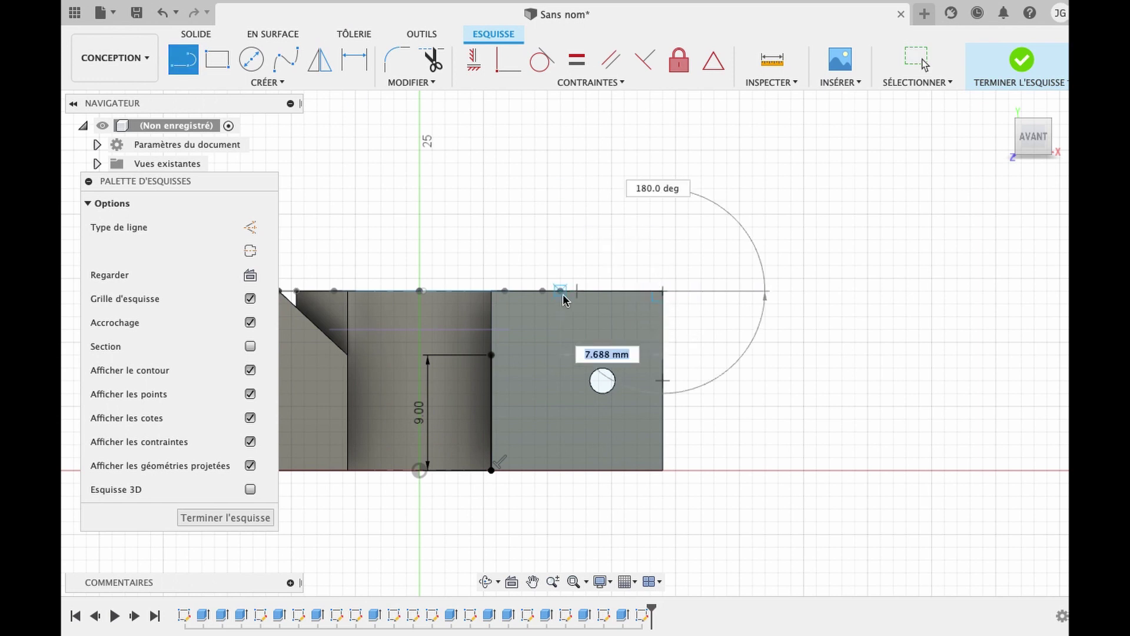
pyautogui.write('8')
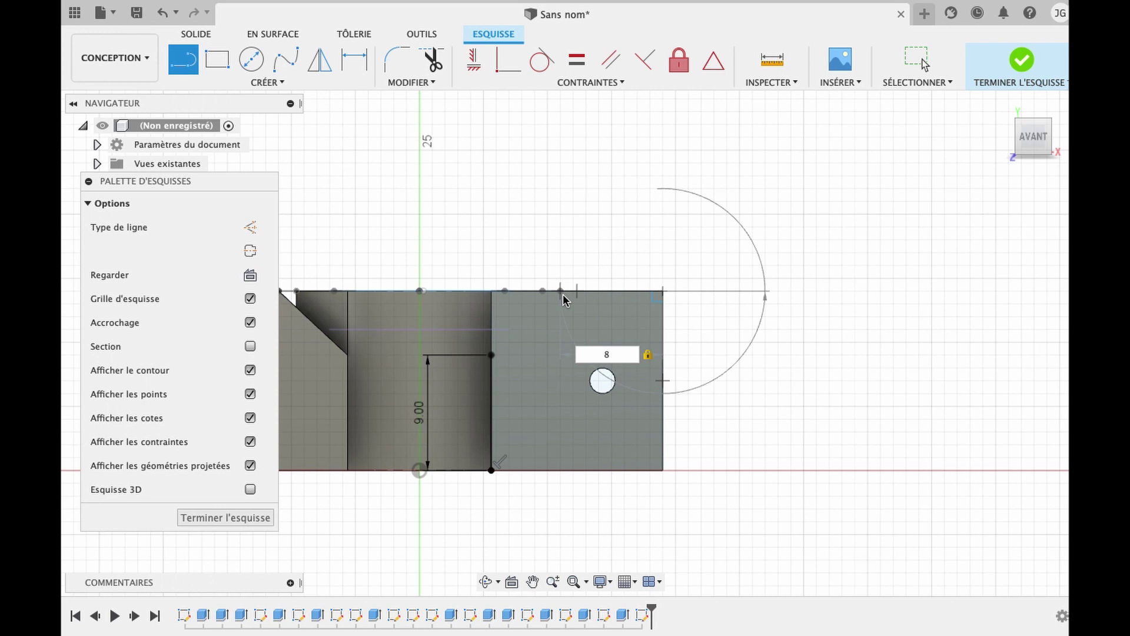
pyautogui.press('Return')
pyautogui.press('Escape')
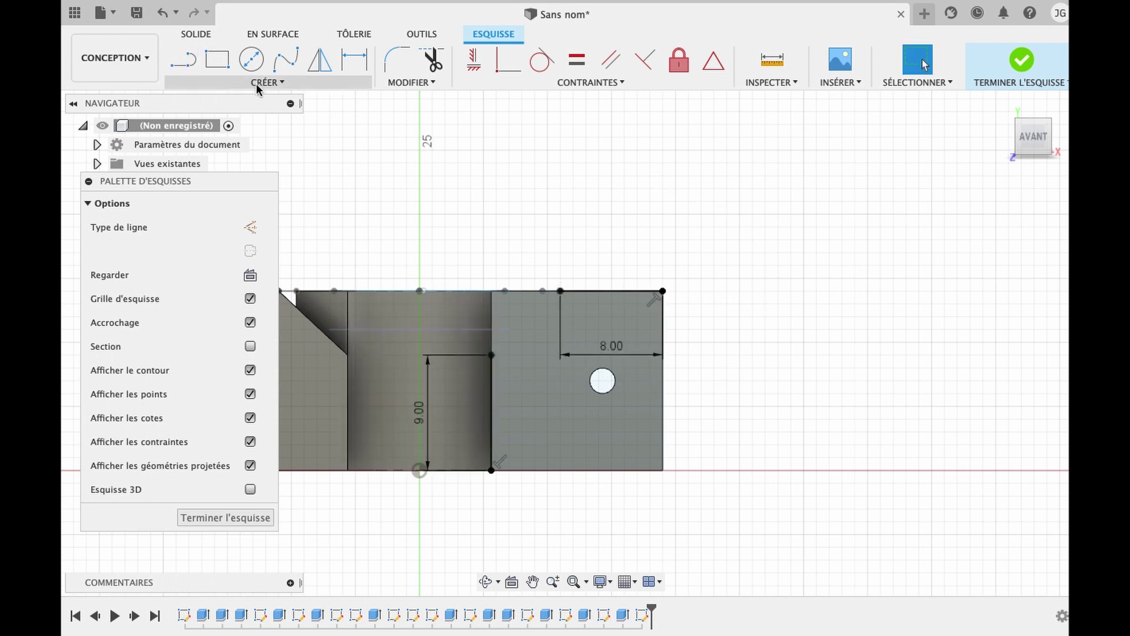
pyautogui.press('l')
pyautogui.click(492, 355)
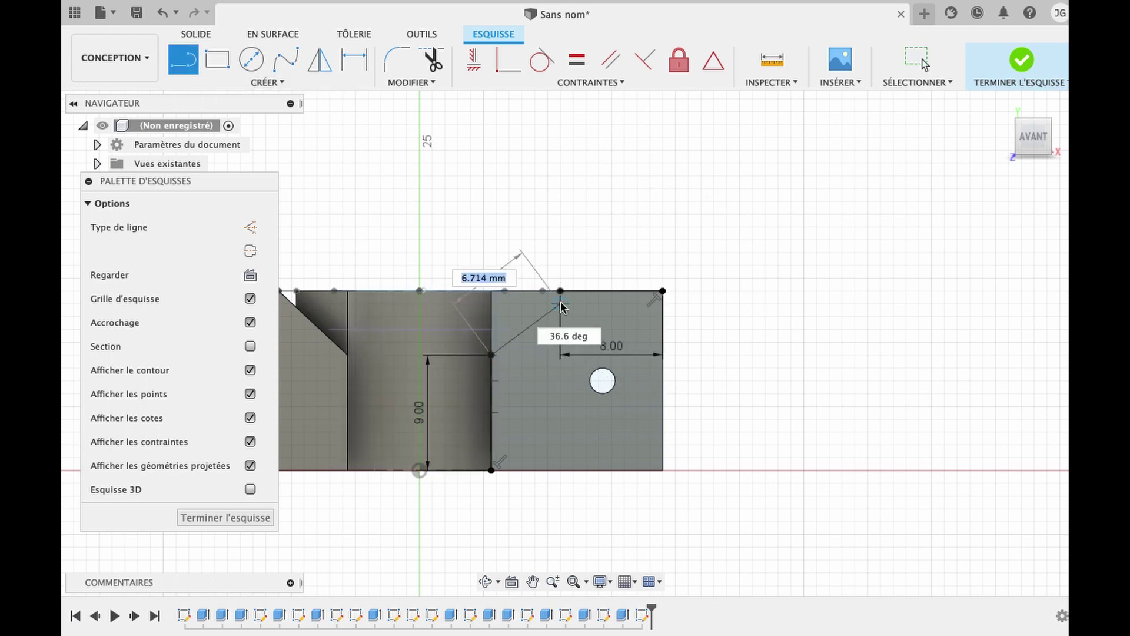
pyautogui.click(561, 291)
pyautogui.press('Escape')
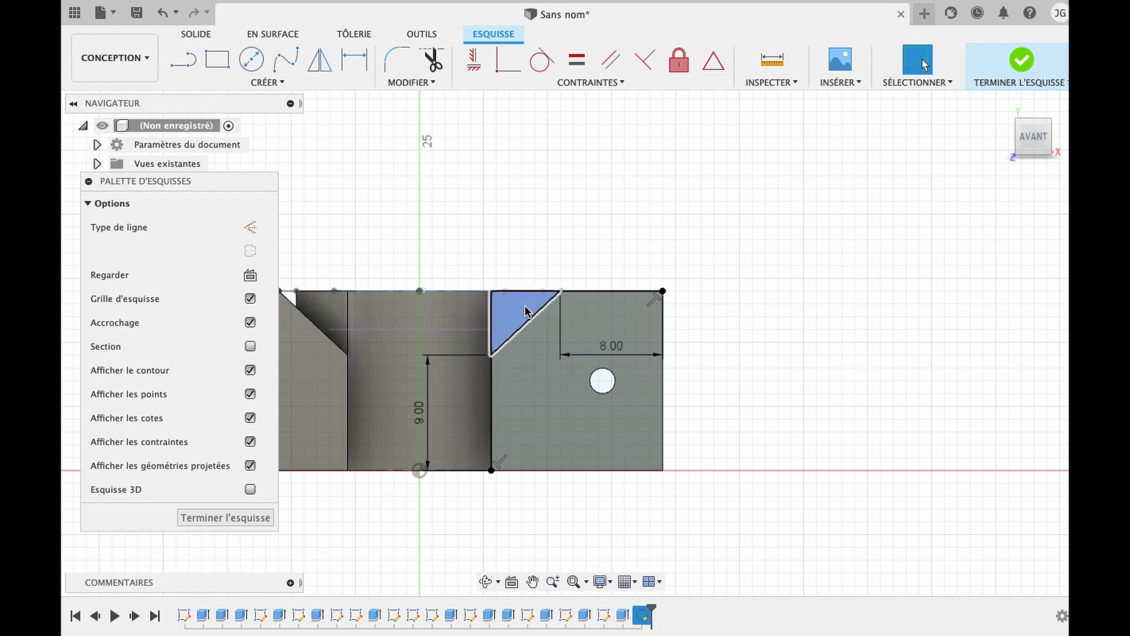
pyautogui.keyDown('shift'); pyautogui.moveTo(542, 305); pyautogui.dragTo(730, 360, button='middle'); pyautogui.keyUp('shift')
# Cut the right block's triangle profile -6 mm to remove the corner wedge
pyautogui.press('e')
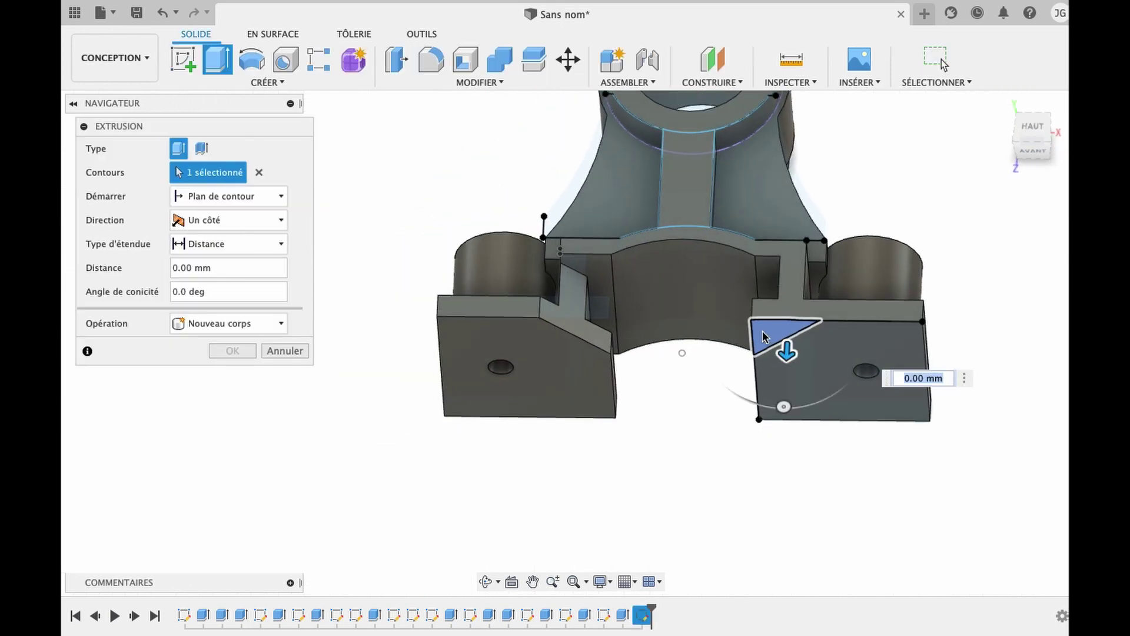
pyautogui.moveTo(787, 348); pyautogui.dragTo(790, 283)
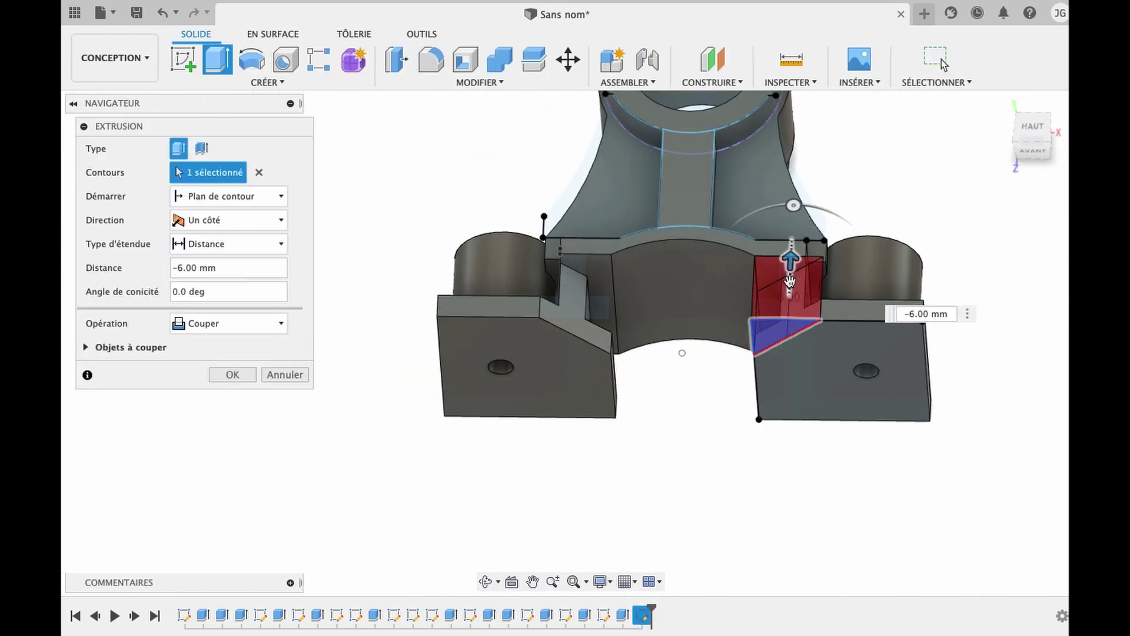
pyautogui.press('Return')
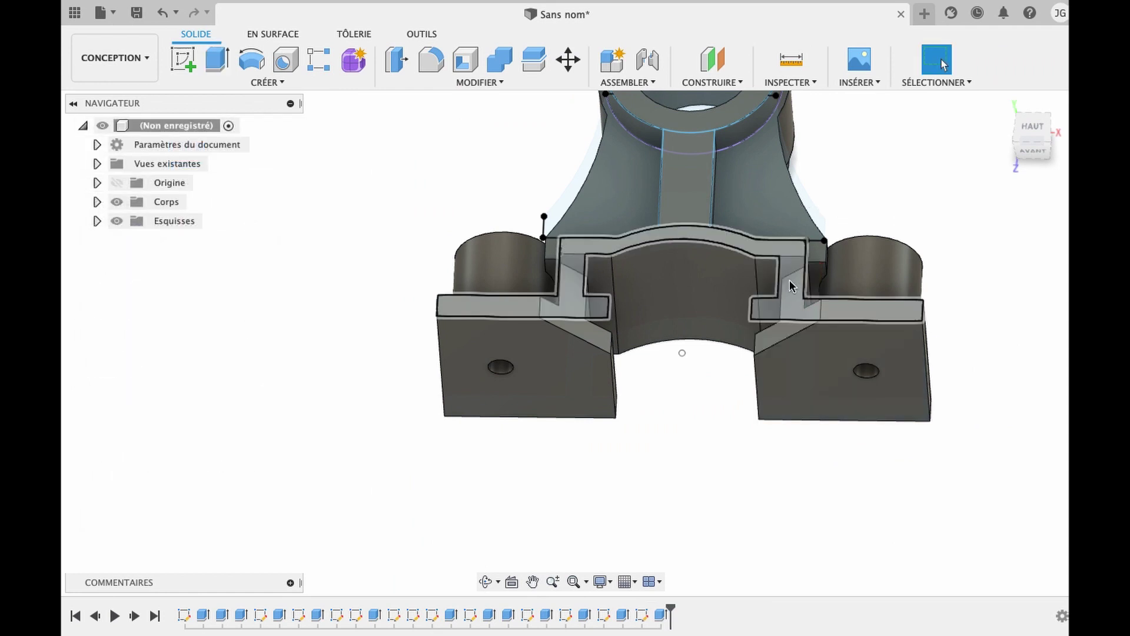
pyautogui.keyDown('shift'); pyautogui.moveTo(790, 280); pyautogui.dragTo(735, 353, button='middle'); pyautogui.keyUp('shift')
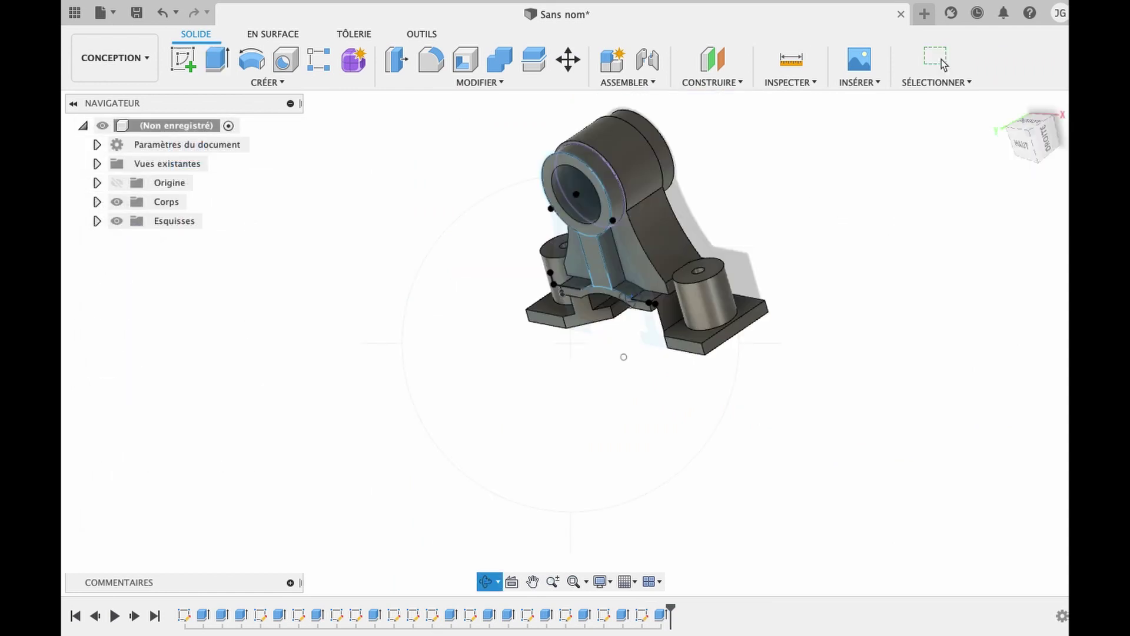
pyautogui.press('Escape')
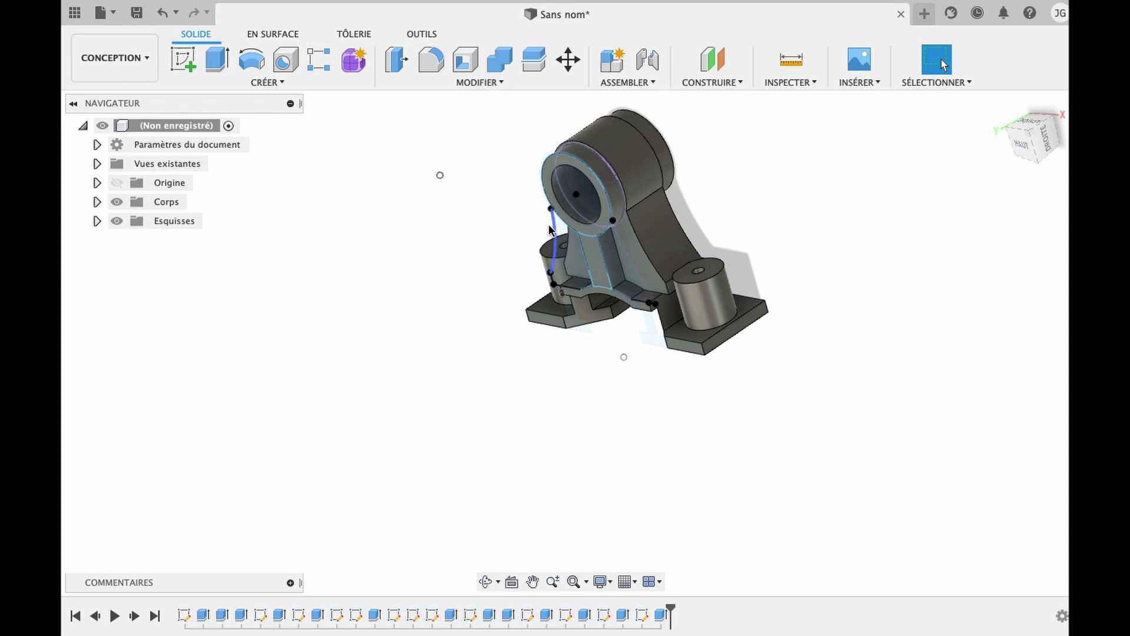
# Orbit to the model's underside and begin a new sketch
pyautogui.click(485, 581)
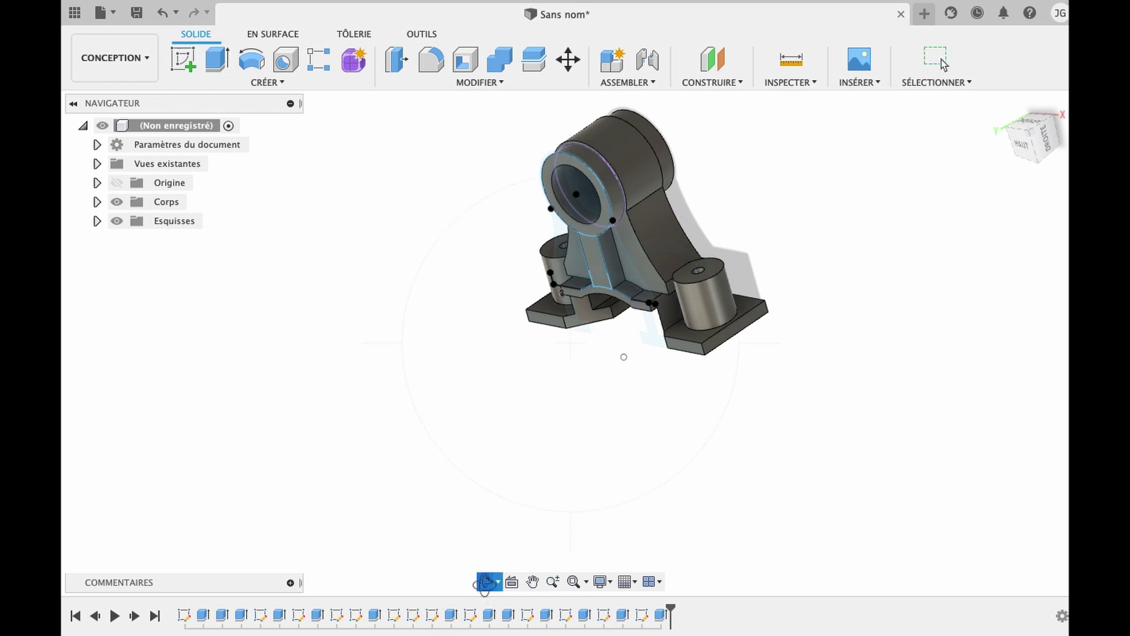
pyautogui.moveTo(763, 290); pyautogui.dragTo(658, 363)
pyautogui.press('Escape')
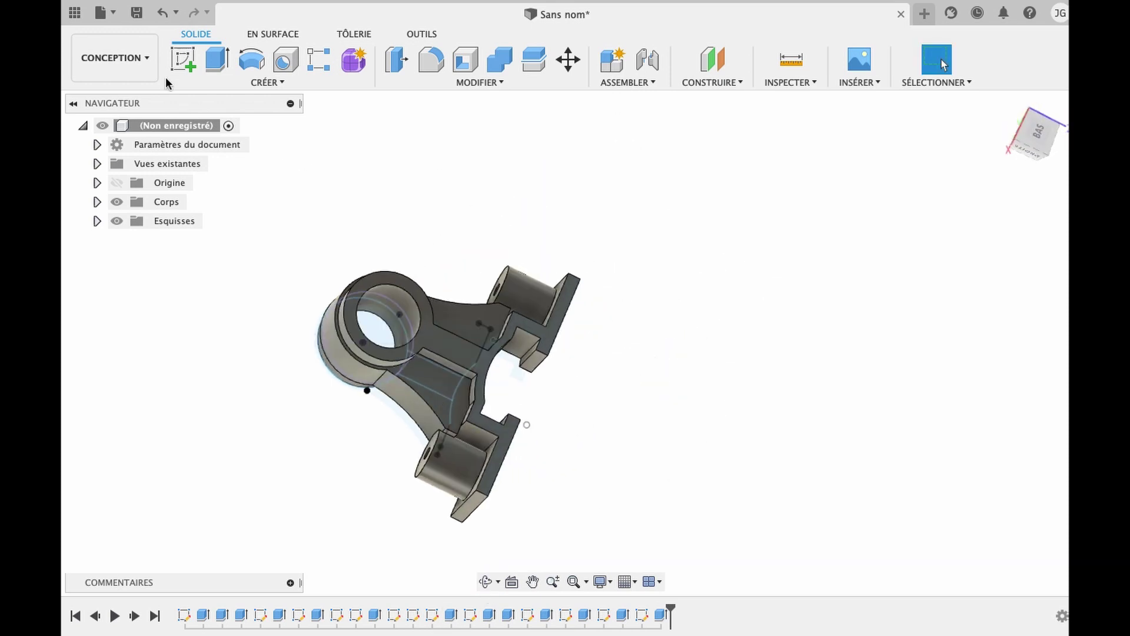
pyautogui.click(182, 60)
# Sketch on the flange face a short line from the flange corner to the cylinder edge
pyautogui.click(563, 309)
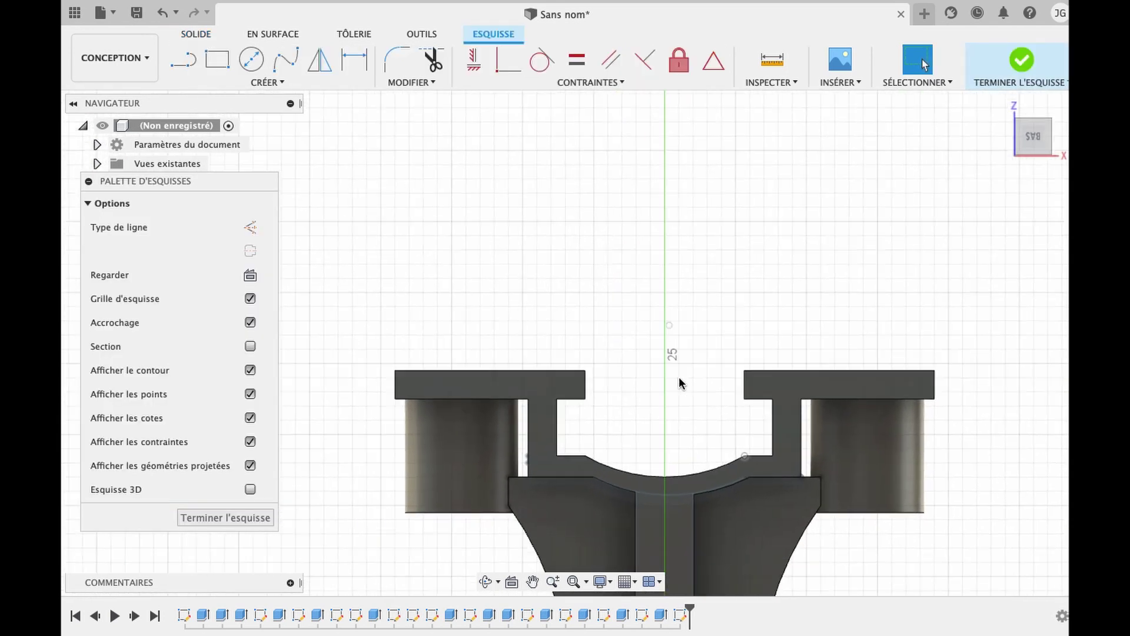
pyautogui.scroll(3, 512, 412)
pyautogui.scroll(2, 507, 415)
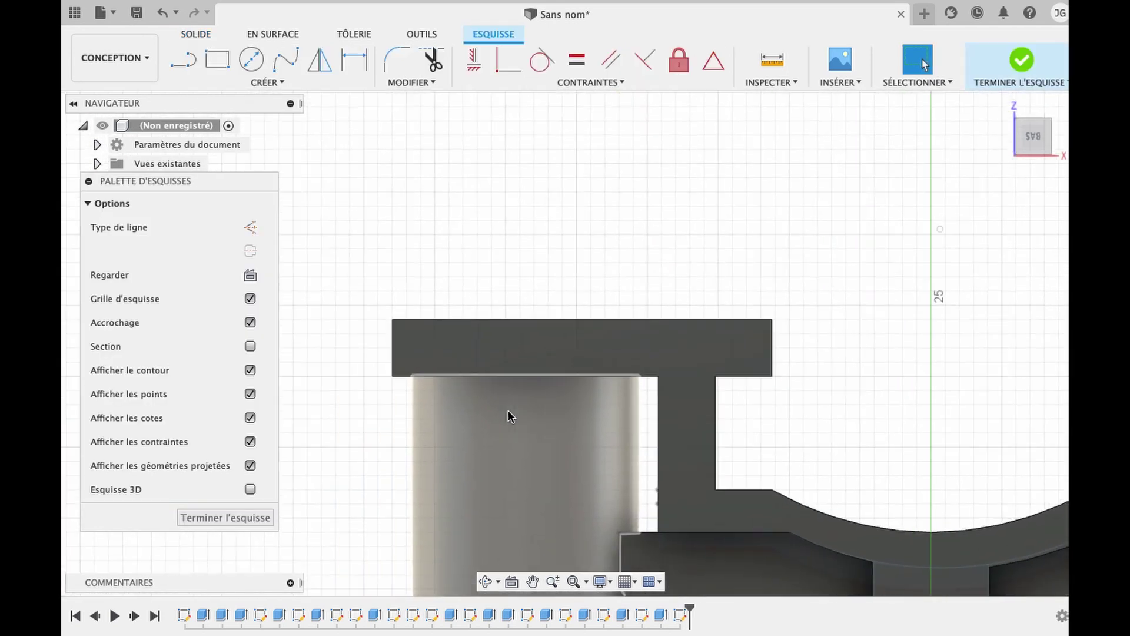
pyautogui.scroll(1, 529, 323)
pyautogui.scroll(2, 529, 324)
pyautogui.scroll(1, 529, 323)
pyautogui.scroll(1, 444, 260)
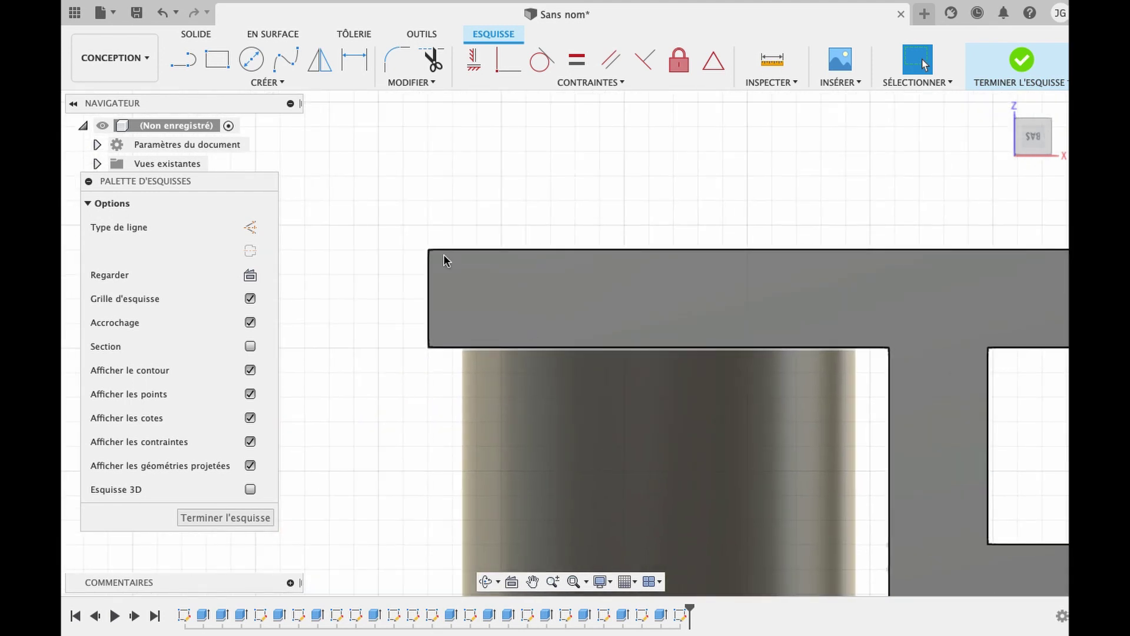
pyautogui.press('l')
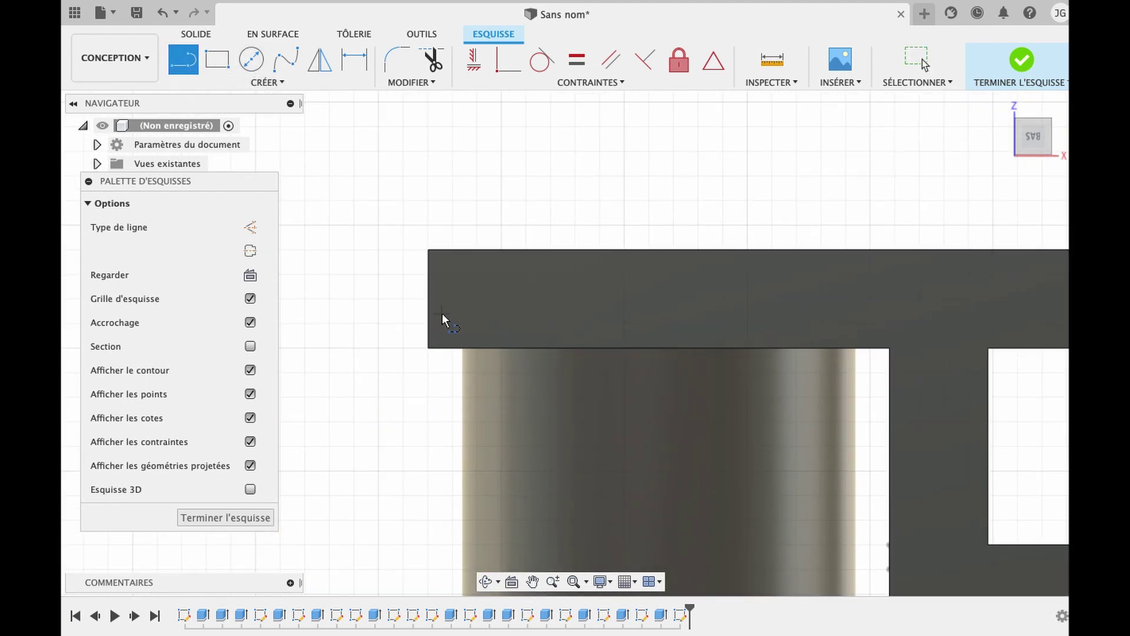
pyautogui.click(428, 349)
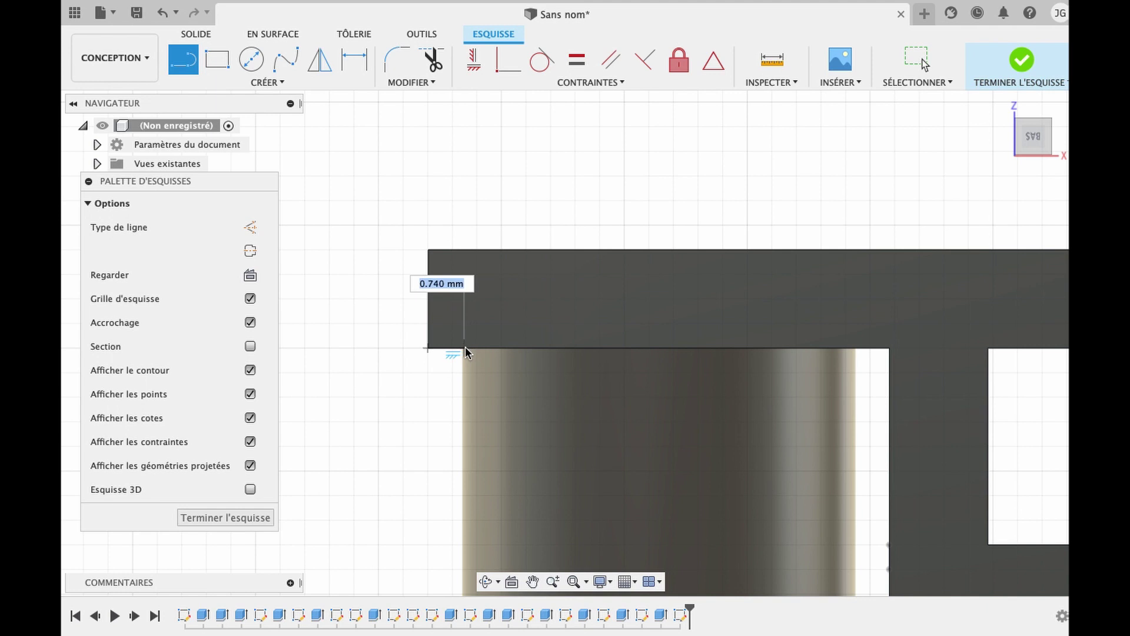
pyautogui.click(480, 352)
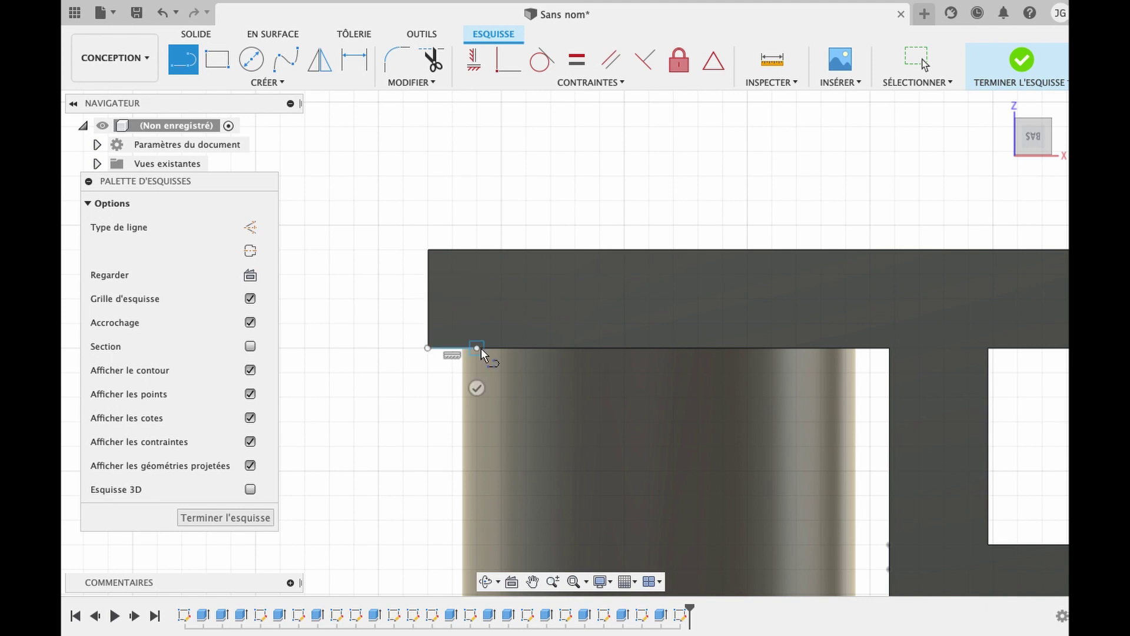
pyautogui.press('Escape')
# Draw a 2 mm circle at the line's end and split it with a line across
pyautogui.press('c')
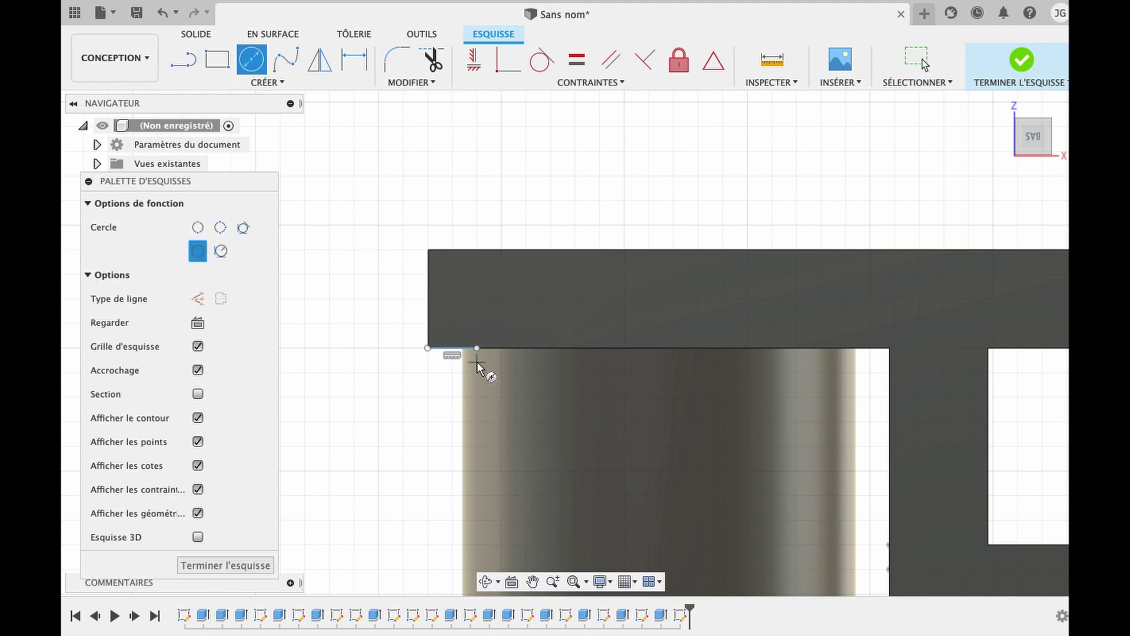
pyautogui.click(477, 348)
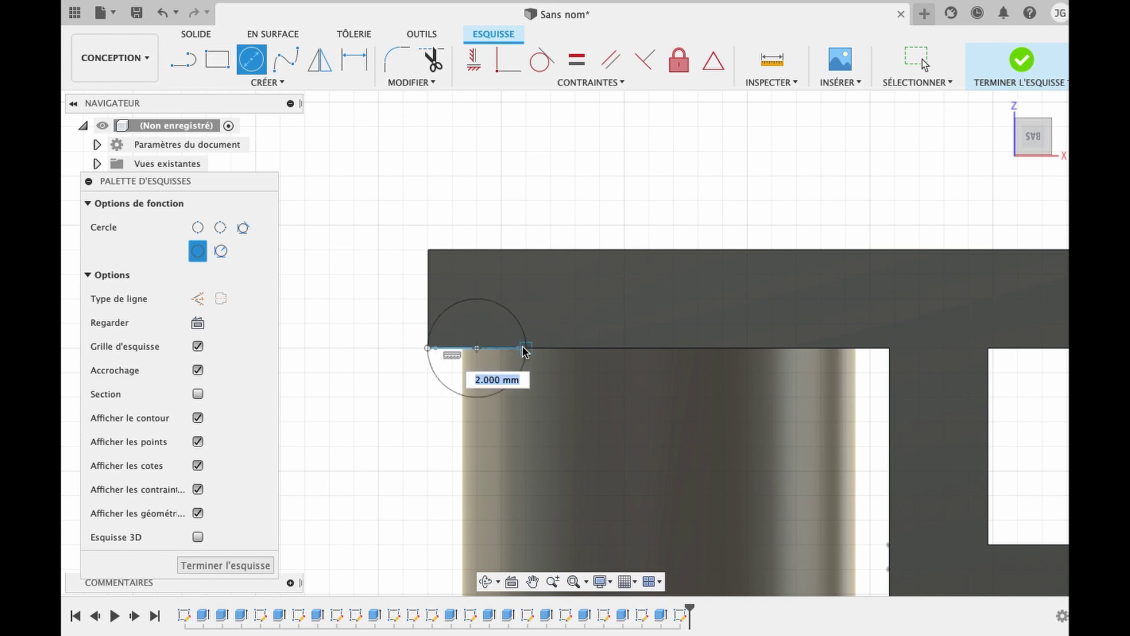
pyautogui.click(523, 353)
pyautogui.press('Escape')
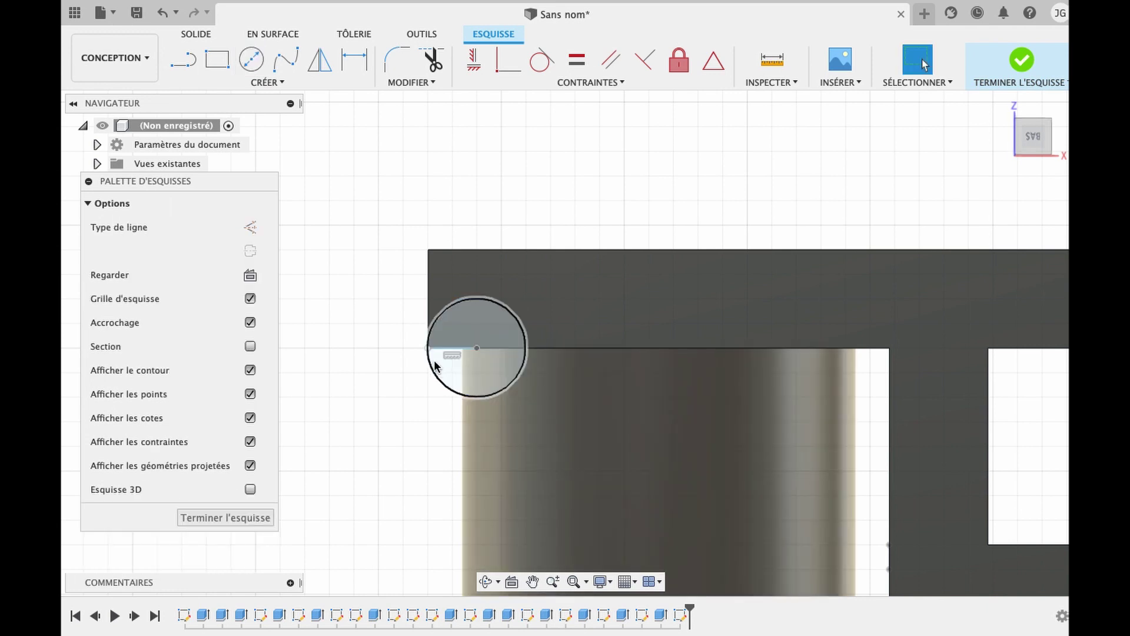
pyautogui.click(447, 377)
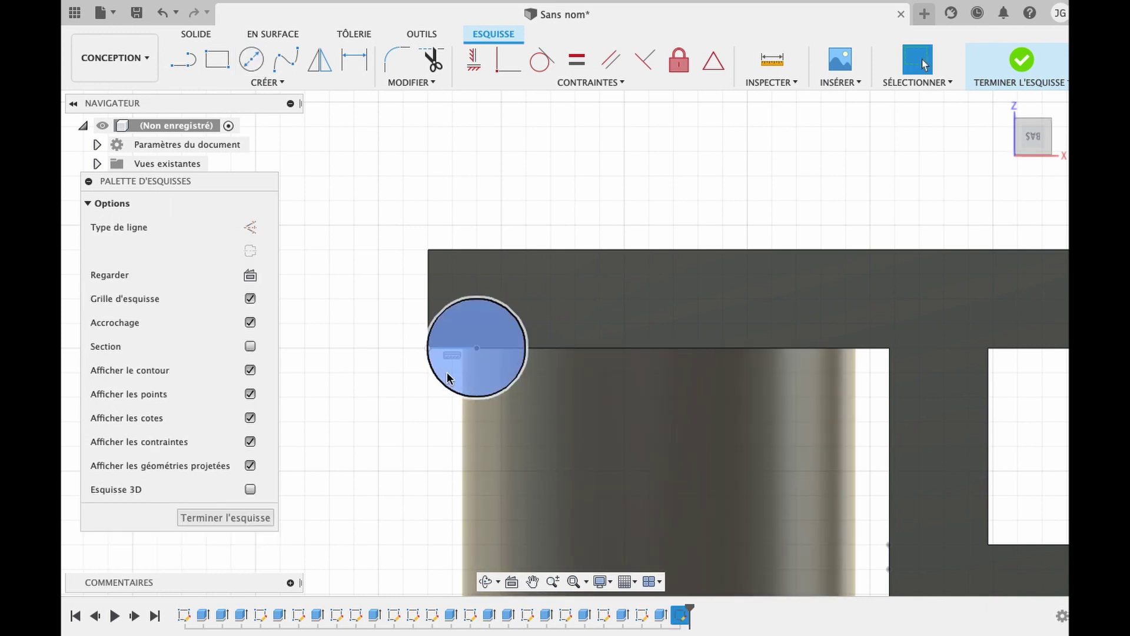
pyautogui.press('l')
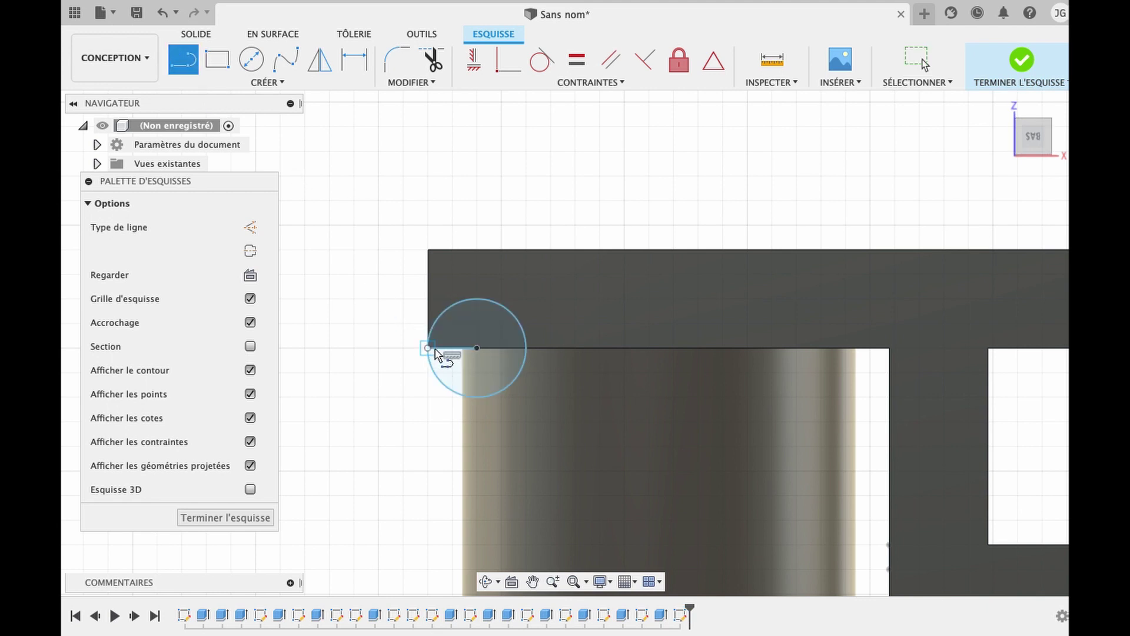
pyautogui.click(521, 348)
pyautogui.press('Escape')
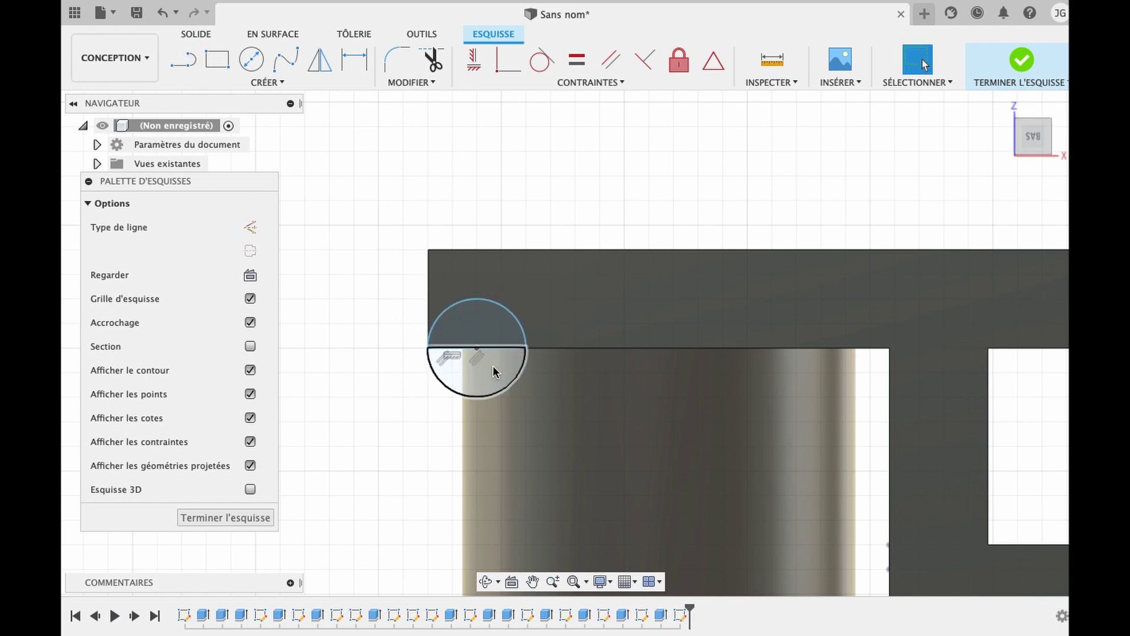
# Extrude the half-circle -14 mm down the flange-cylinder corner, joined to the body
pyautogui.press('e')
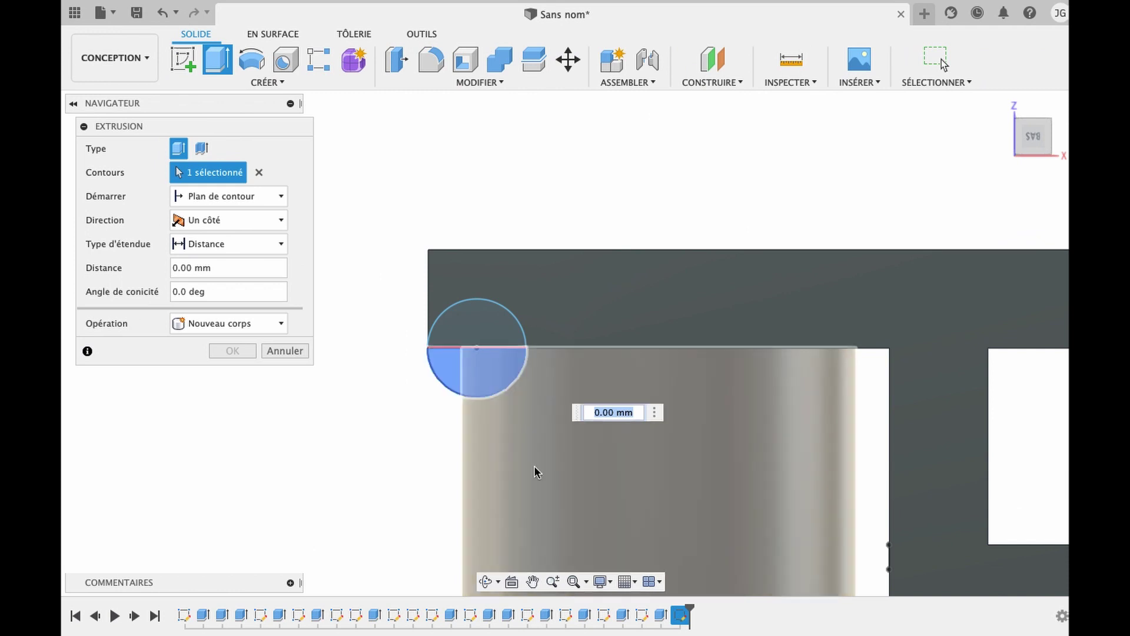
pyautogui.click(493, 579)
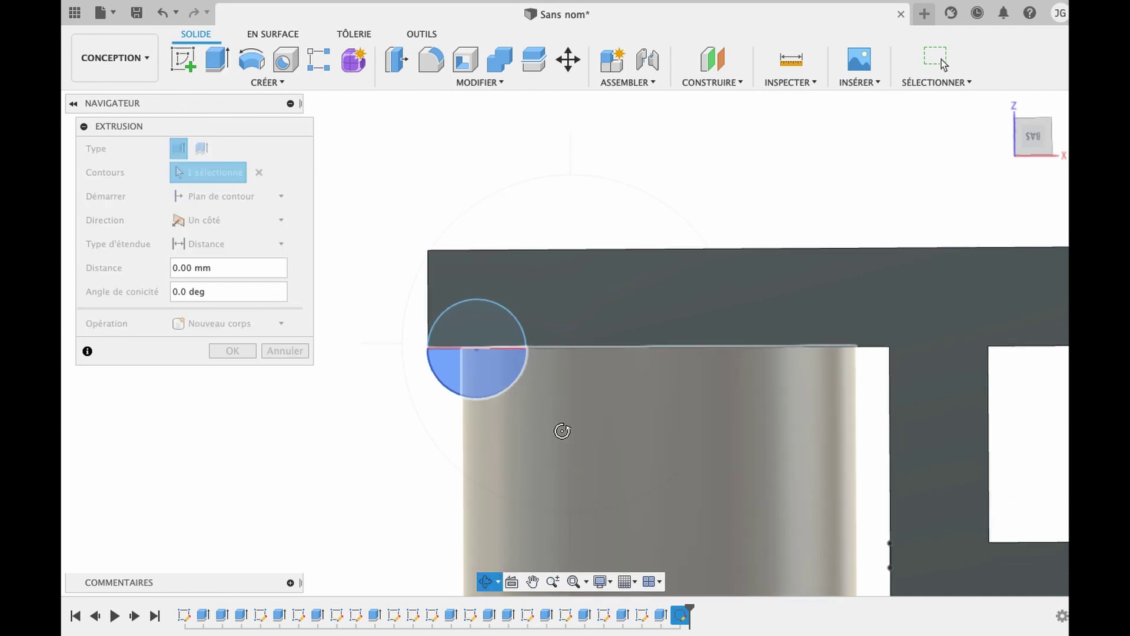
pyautogui.moveTo(560, 431); pyautogui.dragTo(568, 383)
pyautogui.press('Escape')
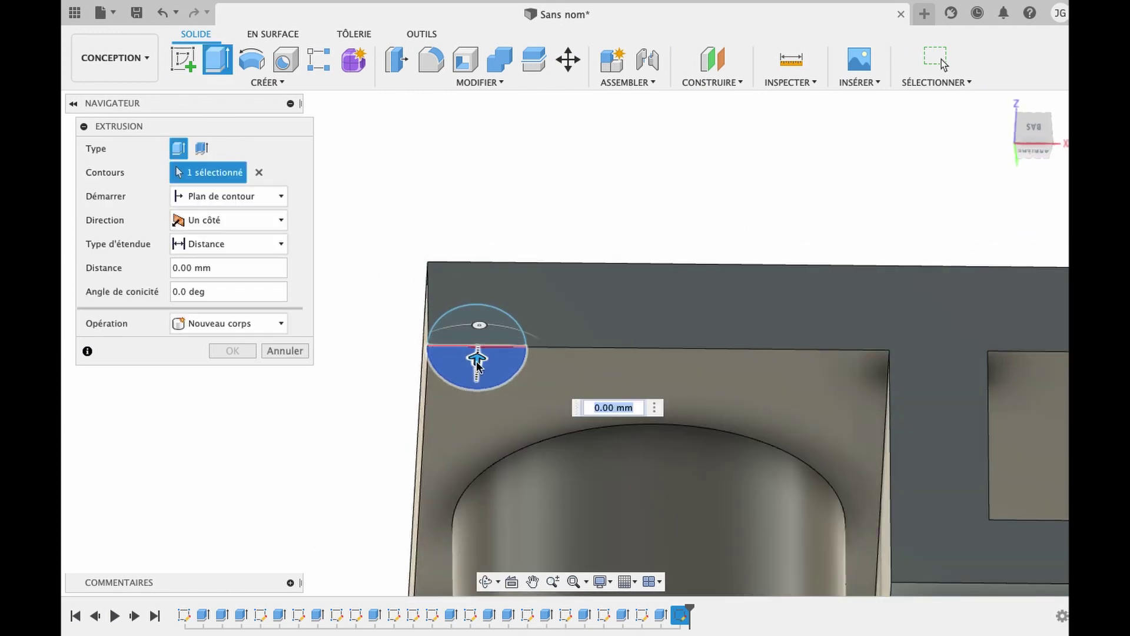
pyautogui.moveTo(538, 376)
pyautogui.keyDown('shift'); pyautogui.mouseDown(button='middle')
pyautogui.moveTo(615, 464)
pyautogui.moveTo(613, 362)
pyautogui.mouseUp(button='middle'); pyautogui.keyUp('shift')
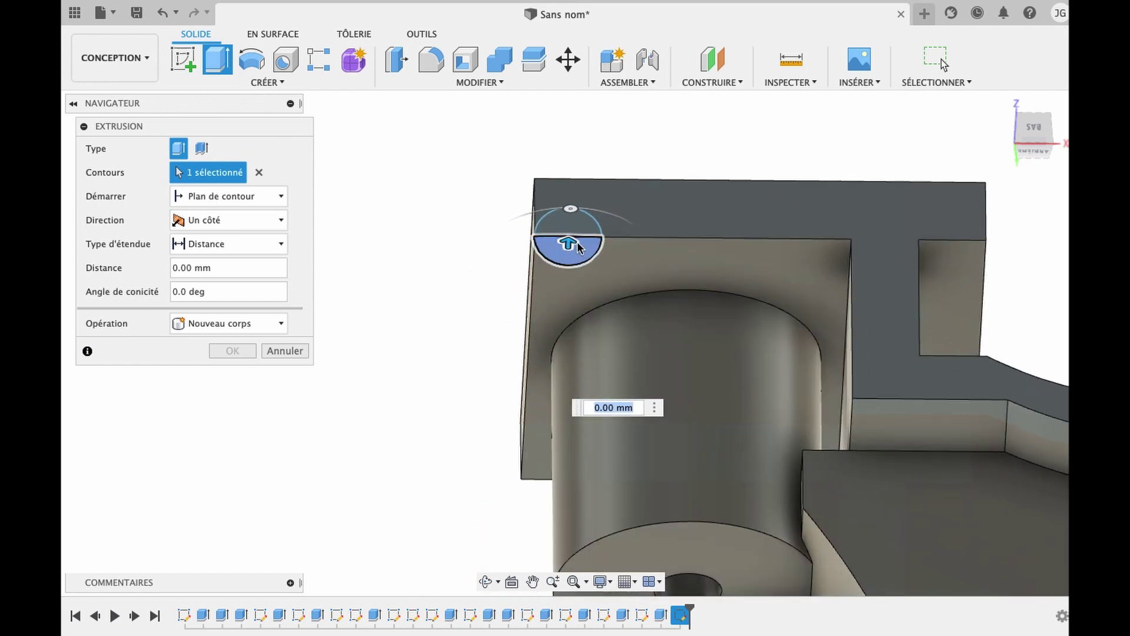
pyautogui.moveTo(568, 243); pyautogui.dragTo(549, 486)
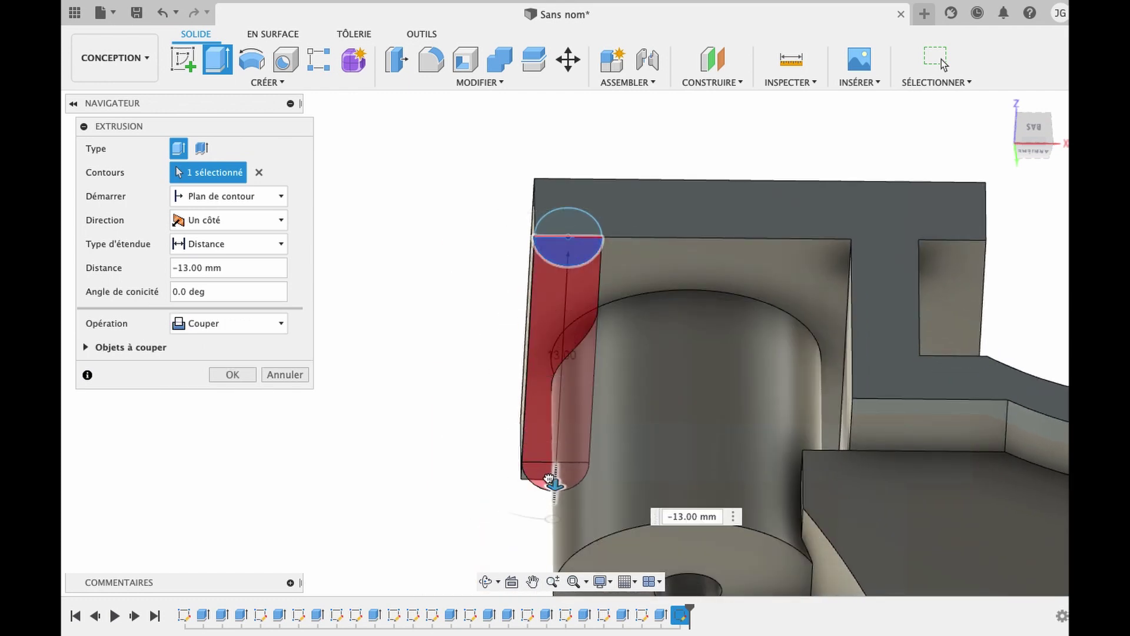
pyautogui.click(231, 331)
pyautogui.click(216, 347)
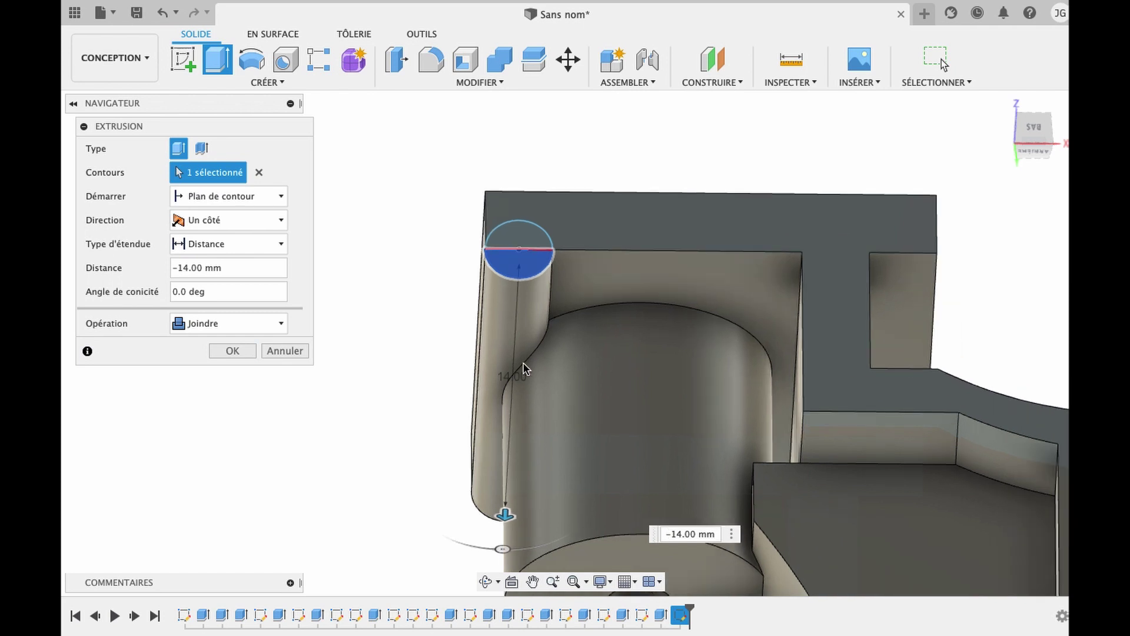
pyautogui.click(239, 352)
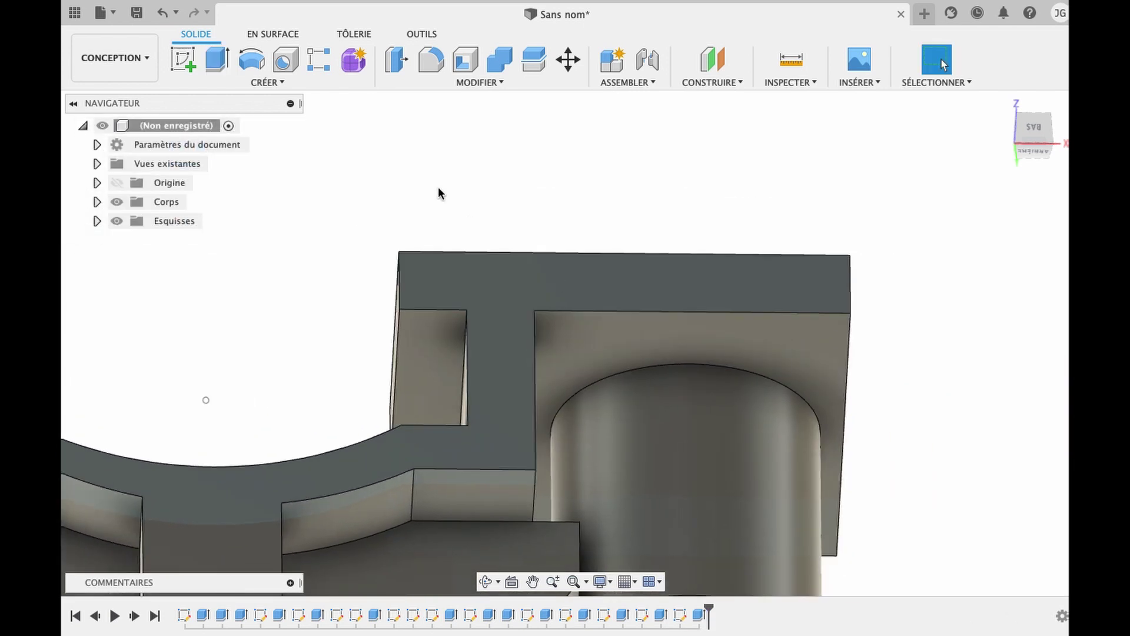
# Start a new sketch on the part's side face for line drawing
pyautogui.click(183, 59)
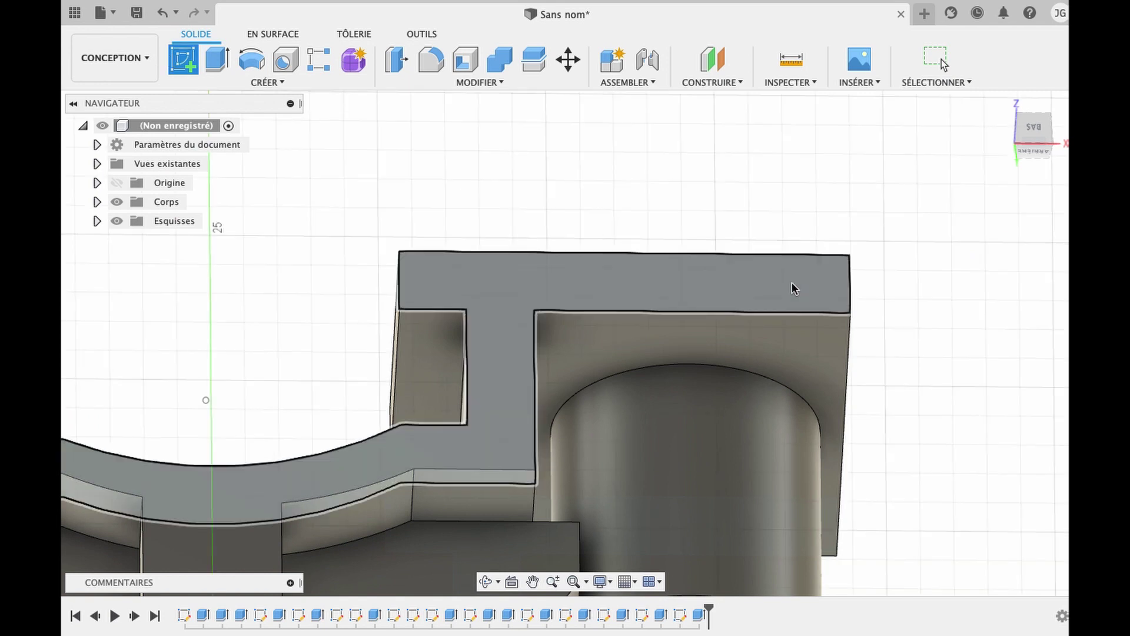
pyautogui.click(792, 282)
pyautogui.click(183, 59)
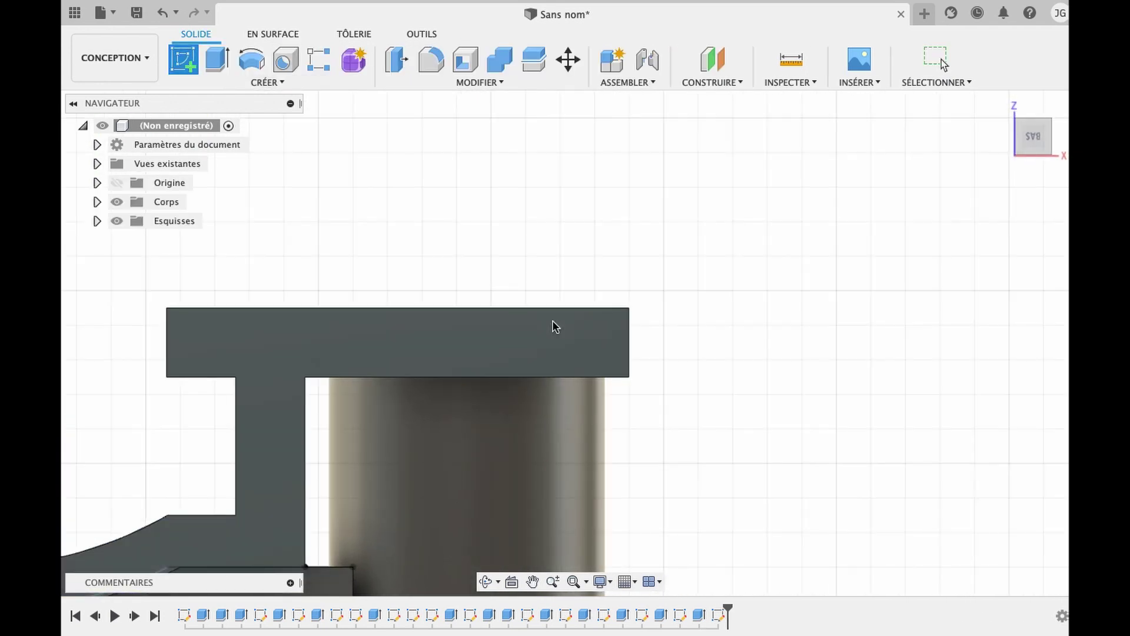
pyautogui.click(552, 325)
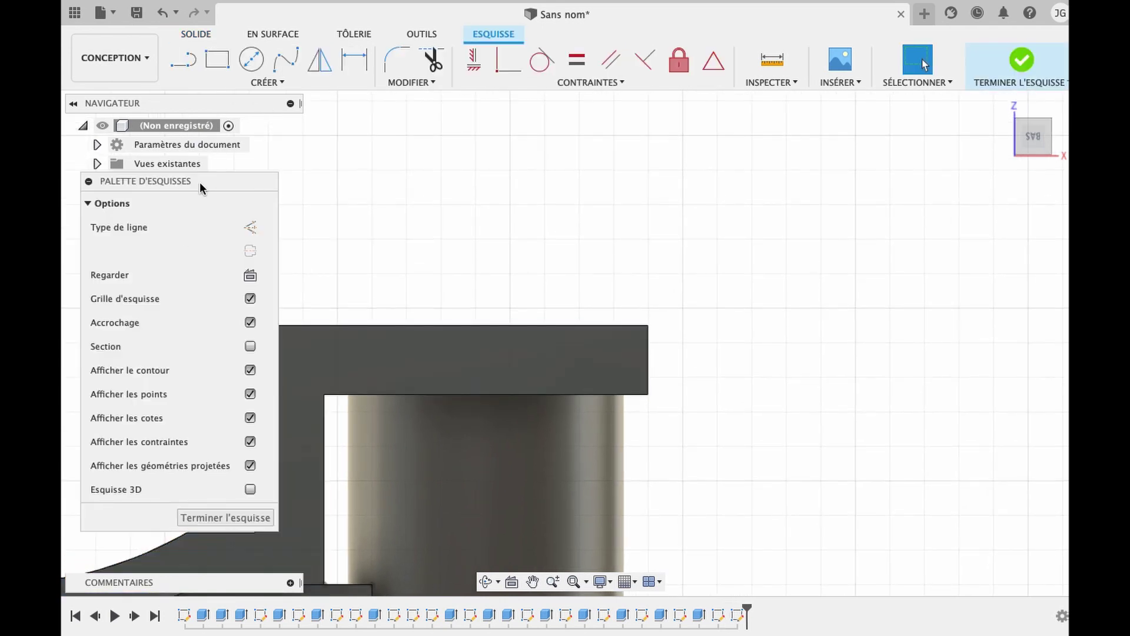
pyautogui.click(185, 64)
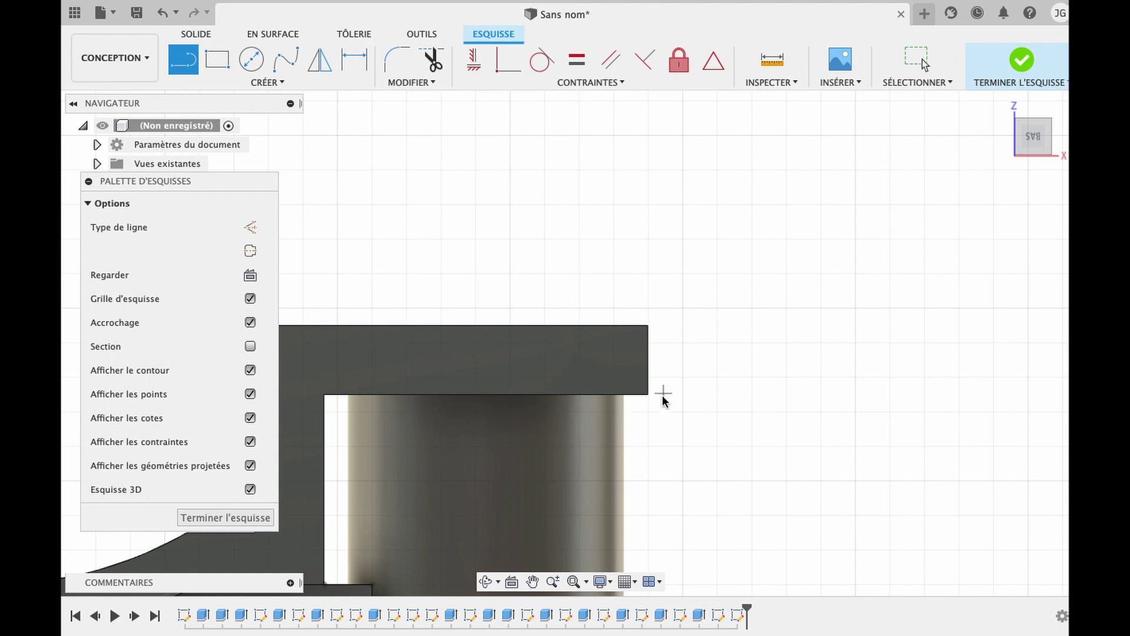
pyautogui.click(225, 517)
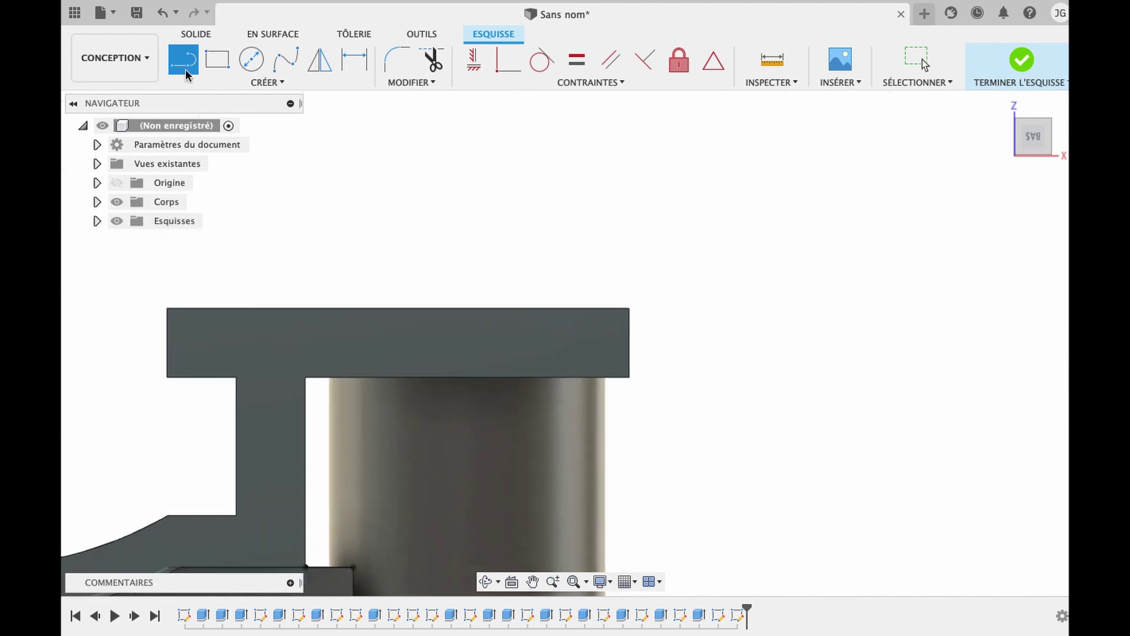
pyautogui.hotkey('ctrl', 'z')
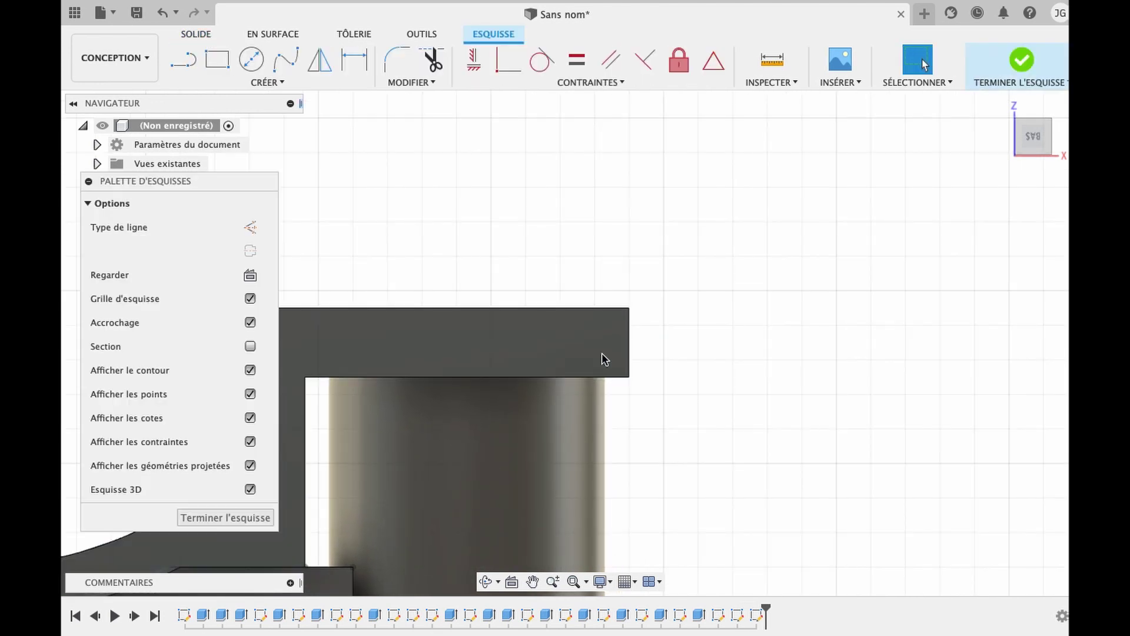
pyautogui.click(184, 63)
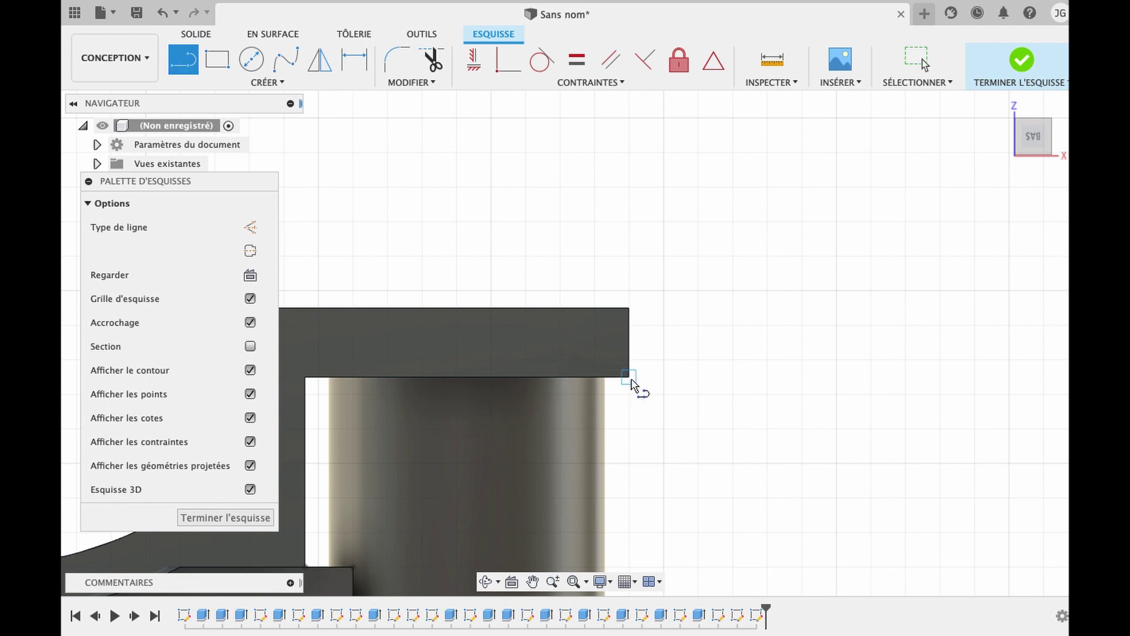
# Draw a 1 mm line from the cradle corner and a 2 mm diameter circle at its end
pyautogui.click(630, 378)
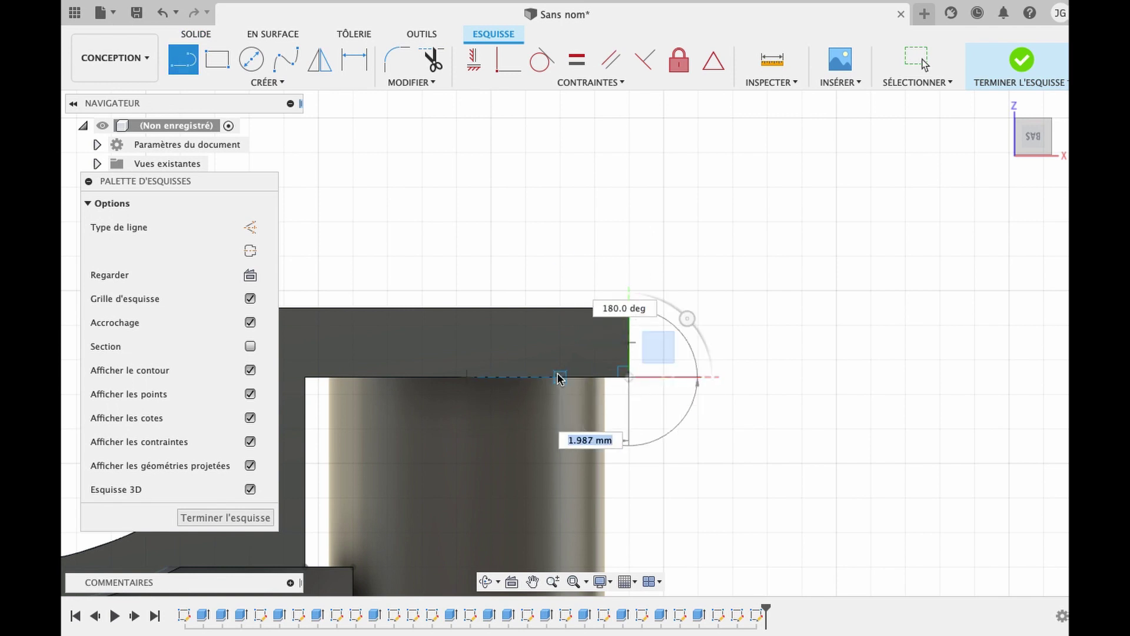
pyautogui.write('1')
pyautogui.press('Return')
pyautogui.press('Escape')
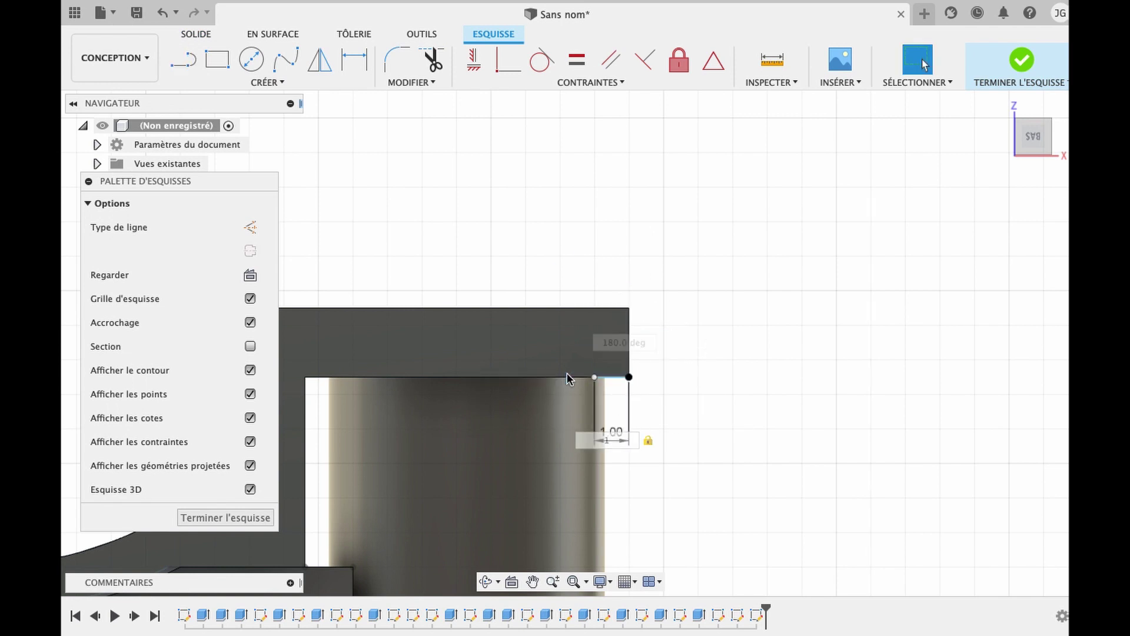
pyautogui.click(256, 56)
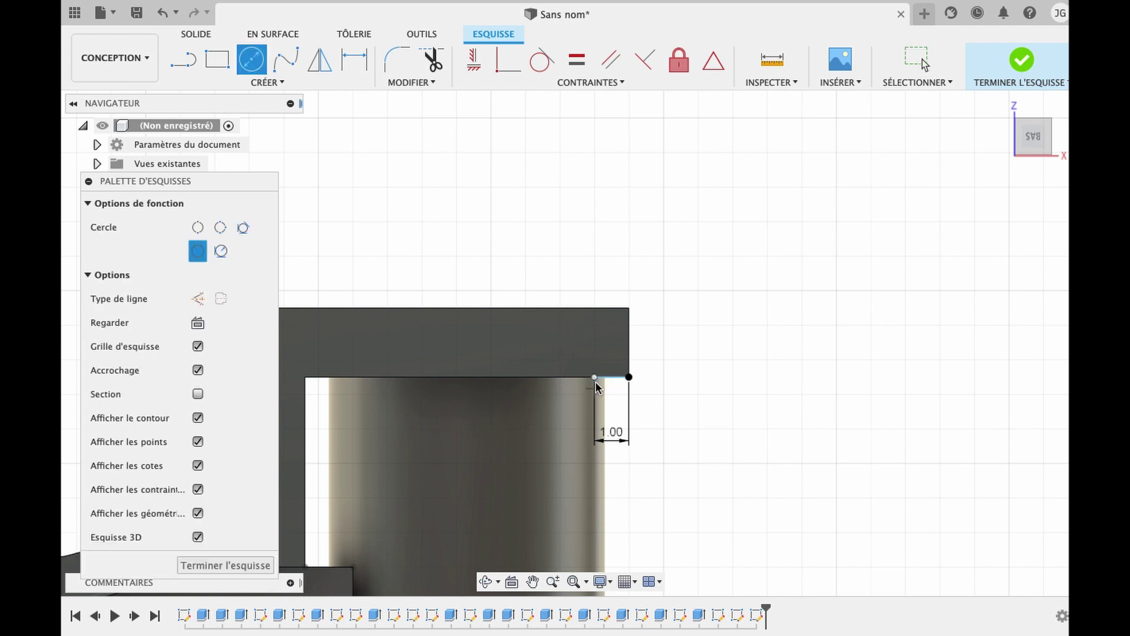
pyautogui.click(595, 381)
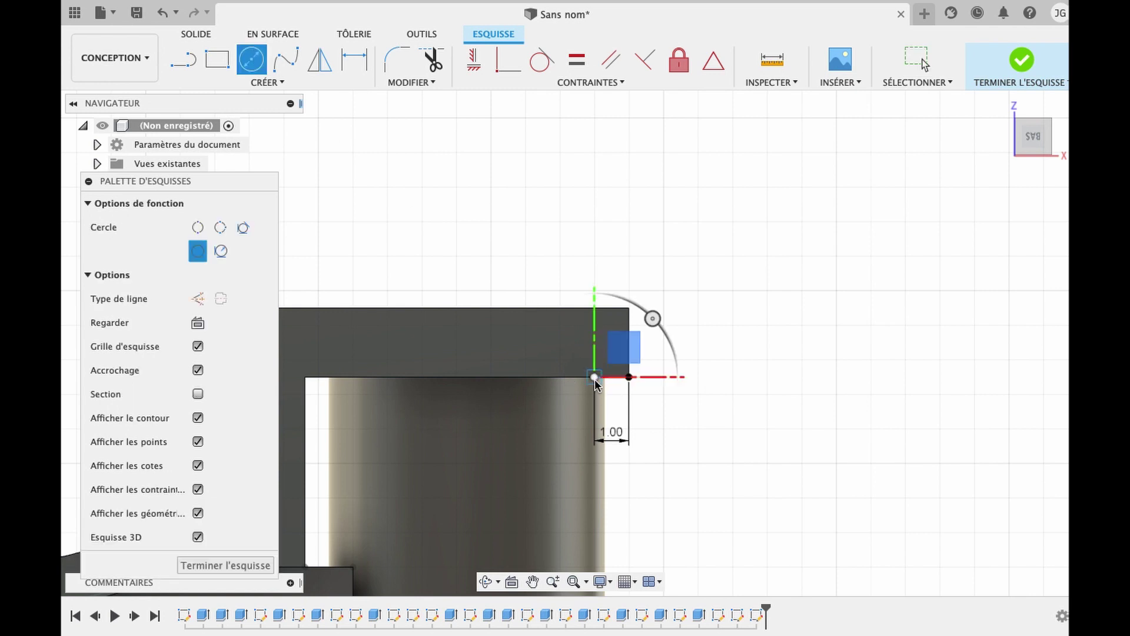
pyautogui.click(629, 378)
pyautogui.press('Escape')
# Draw a line across the circle, finish the sketch, and begin extruding the circle profile
pyautogui.click(183, 59)
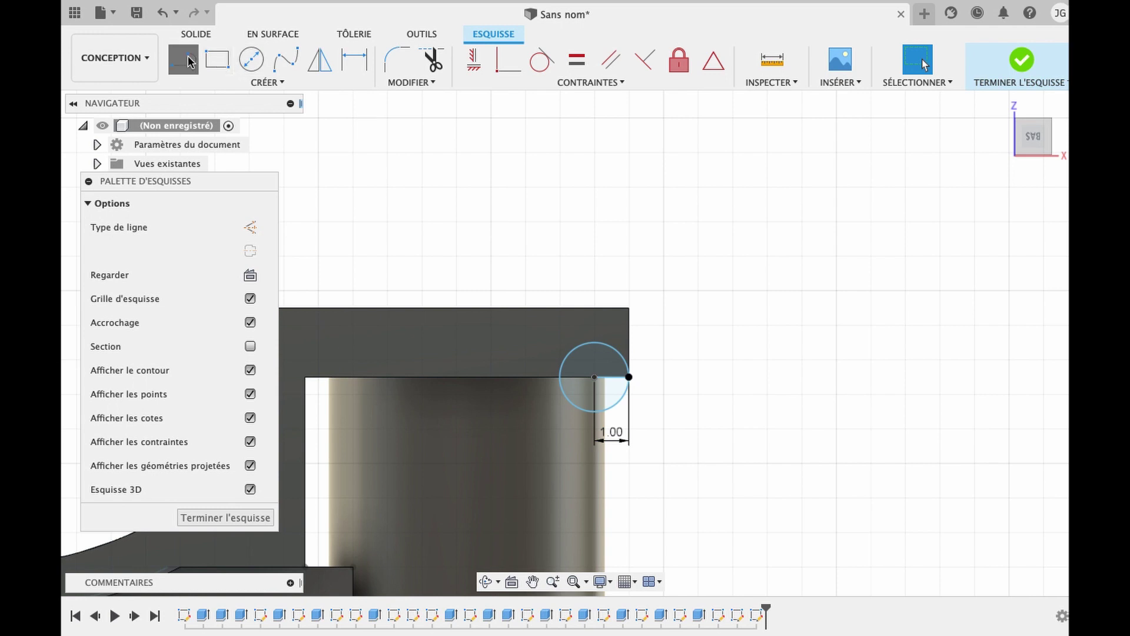
pyautogui.click(629, 376)
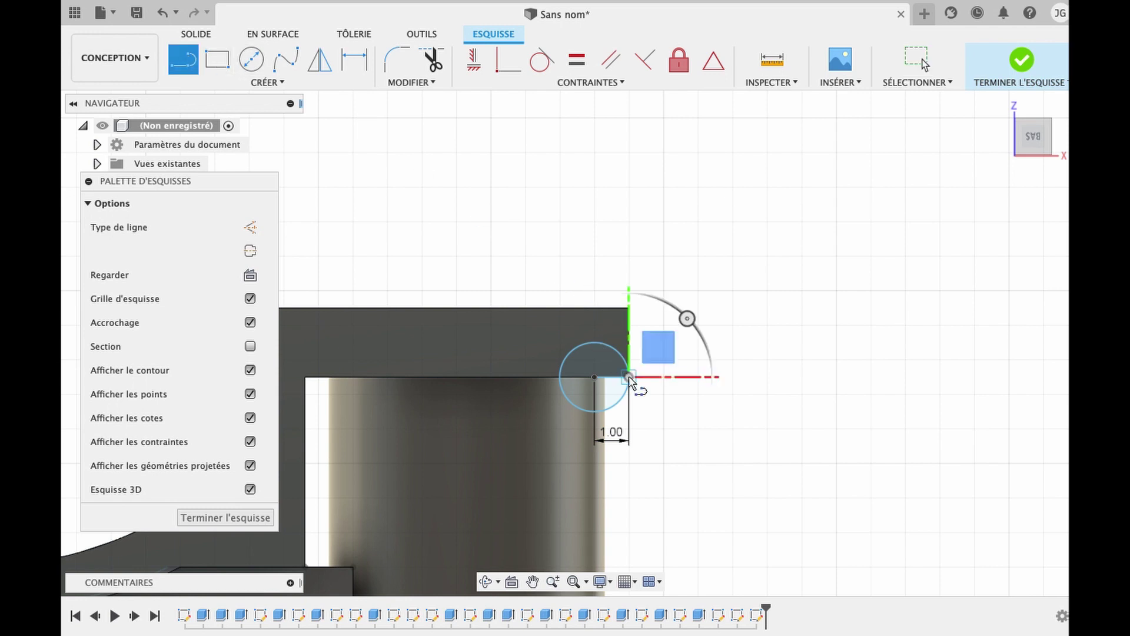
pyautogui.click(561, 377)
pyautogui.press('Escape')
pyautogui.press('Return')
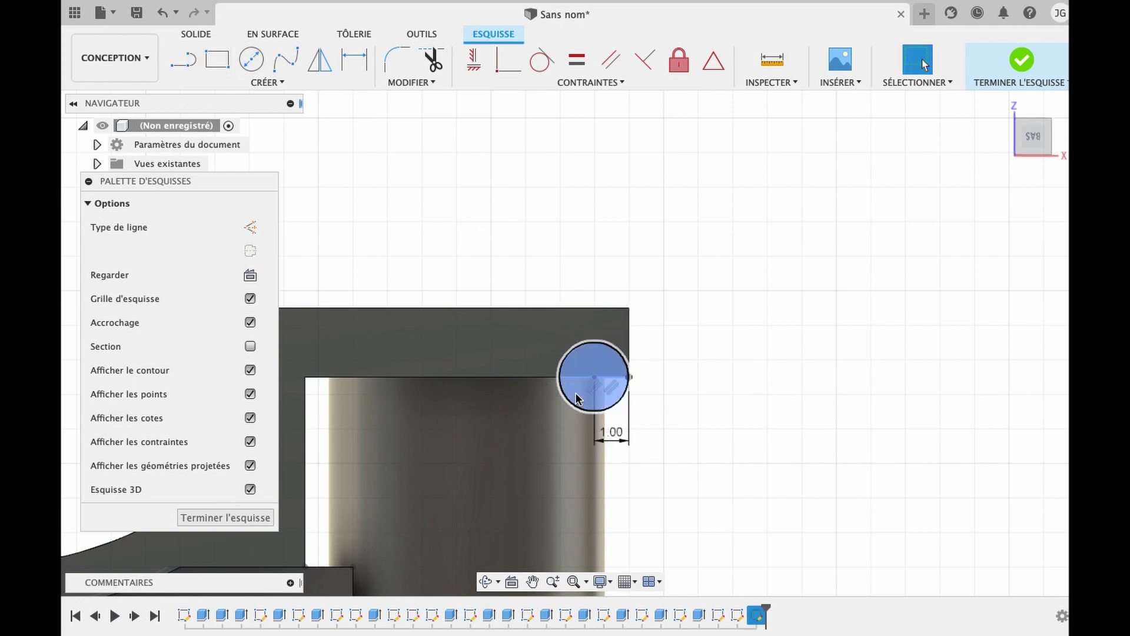
pyautogui.click(577, 398)
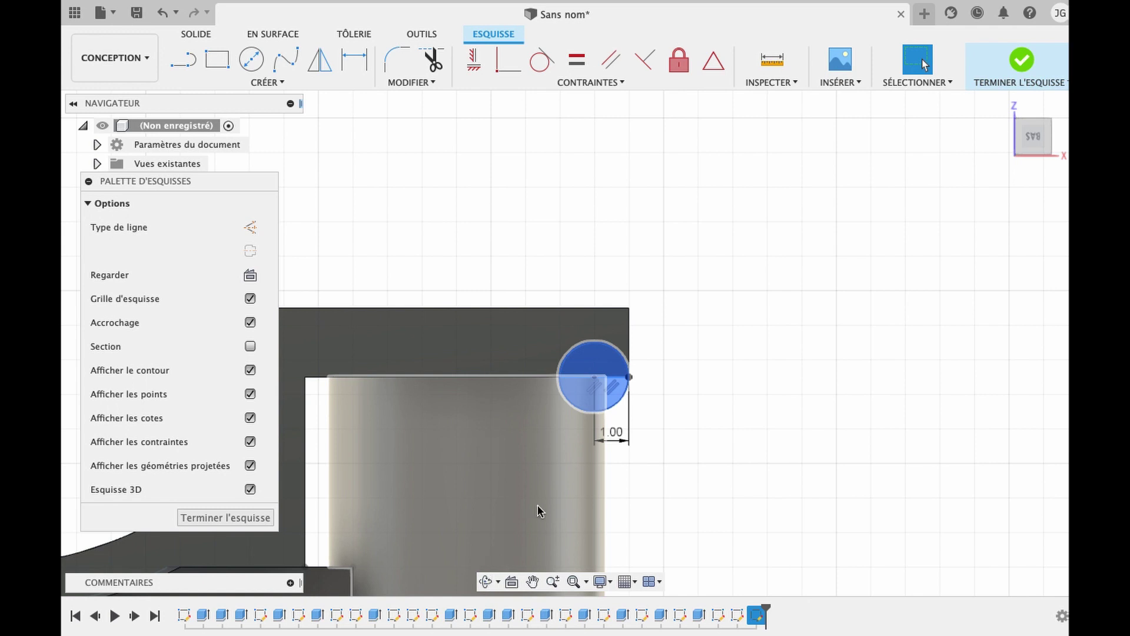
pyautogui.press('e')
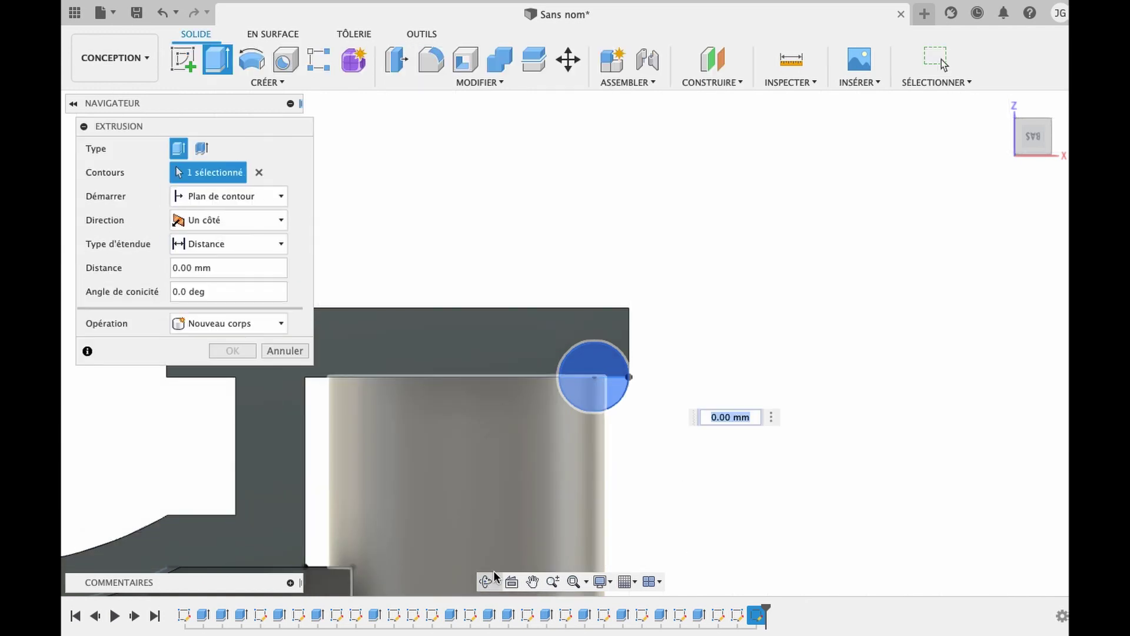
# Extrude the 2 mm circle -14 mm into the part as a Join
pyautogui.write('4')
pyautogui.click(485, 581)
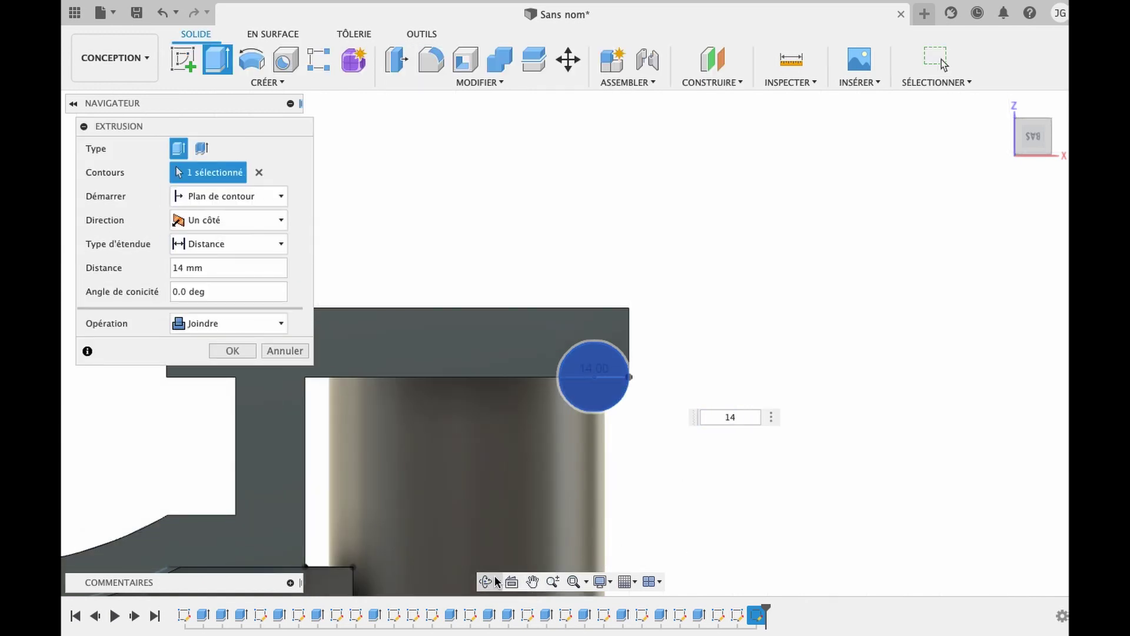
pyautogui.moveTo(610, 502); pyautogui.dragTo(610, 448)
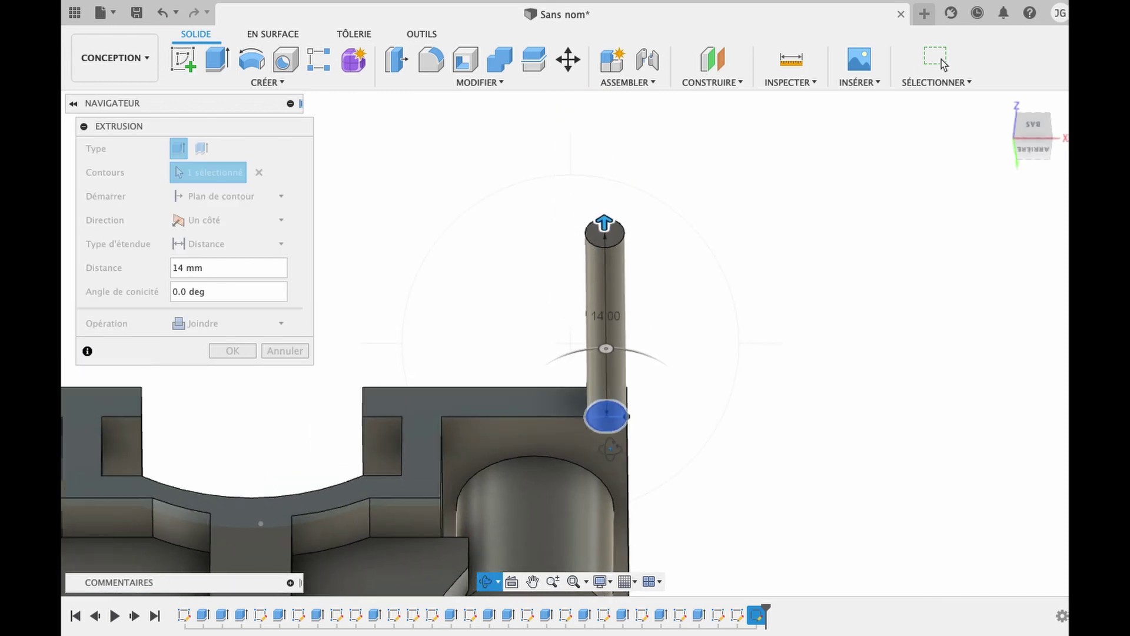
pyautogui.press('Escape')
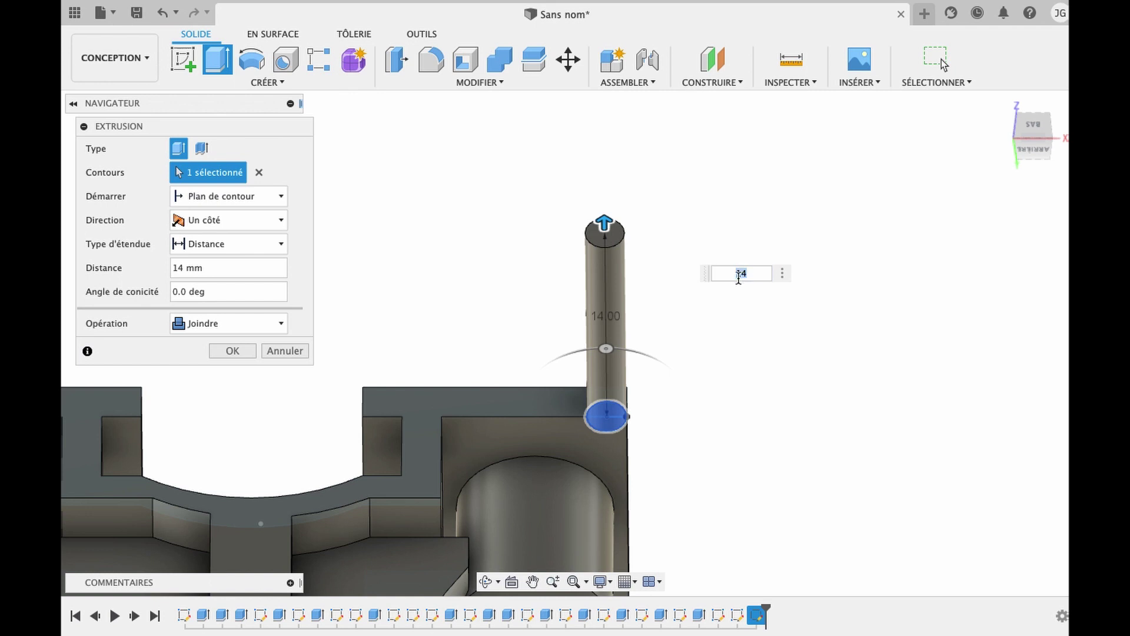
pyautogui.write('-14')
pyautogui.press('Return')
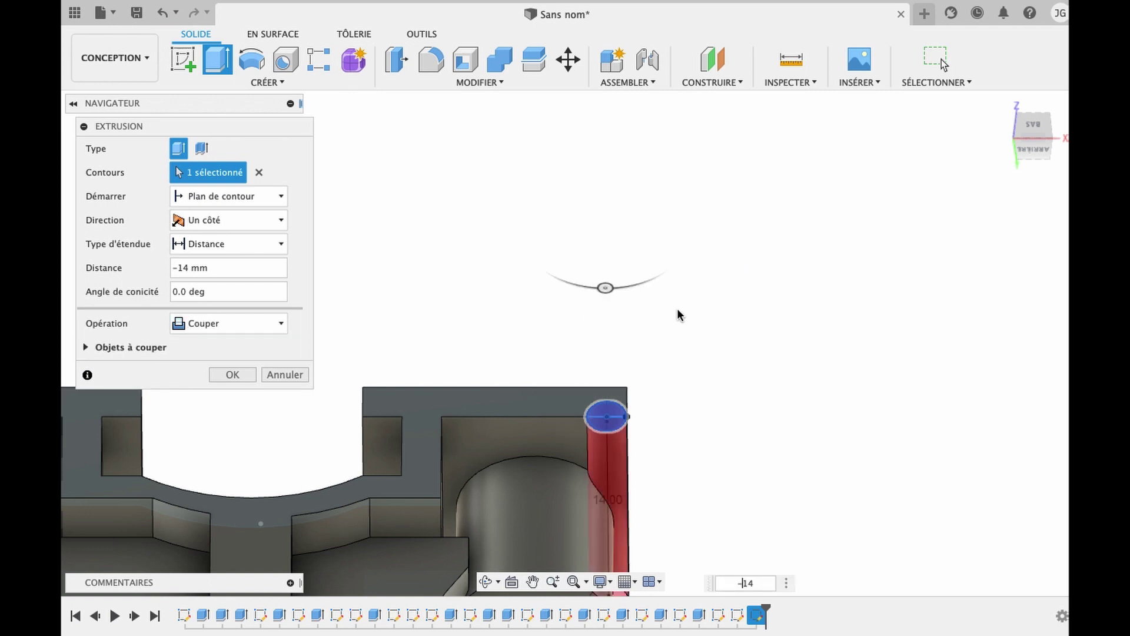
pyautogui.click(199, 326)
pyautogui.click(217, 343)
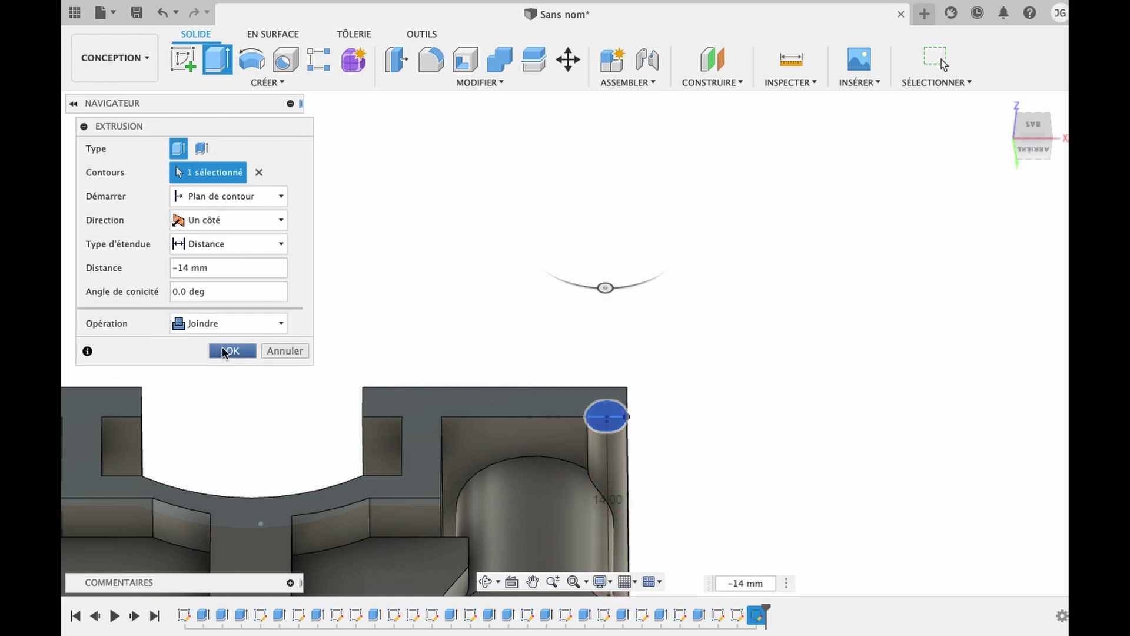
pyautogui.click(235, 350)
# Zoom and orbit to inspect the part from above
pyautogui.scroll(-3, 525, 374)
pyautogui.scroll(-2, 528, 380)
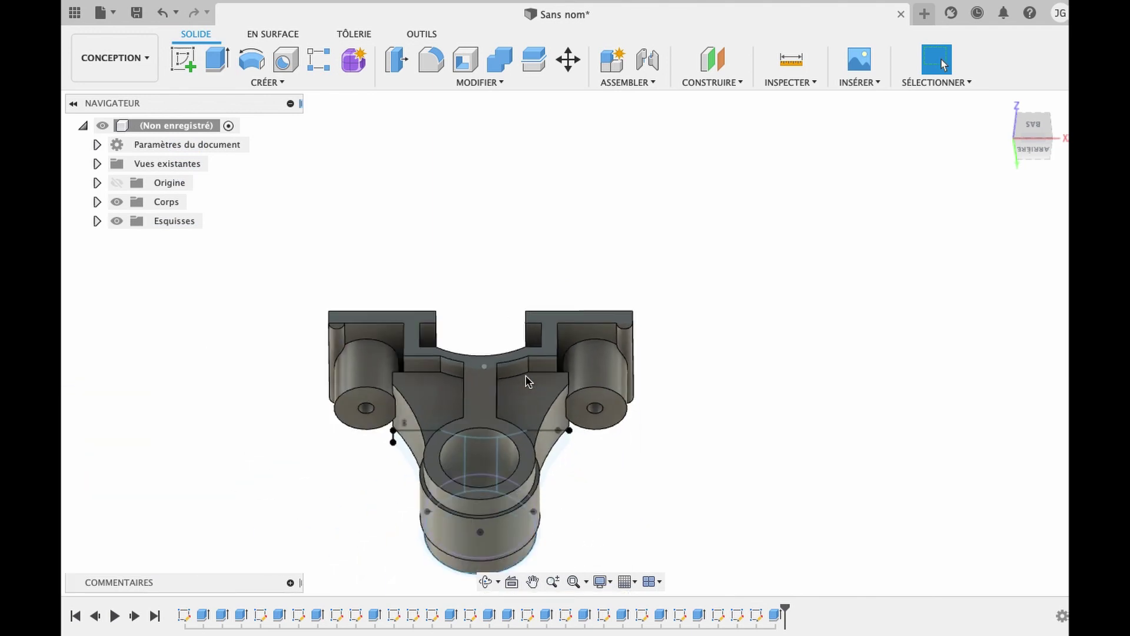
pyautogui.click(486, 581)
pyautogui.moveTo(494, 548)
pyautogui.mouseDown()
pyautogui.moveTo(537, 274)
pyautogui.moveTo(692, 401)
pyautogui.mouseUp()
pyautogui.press('Escape')
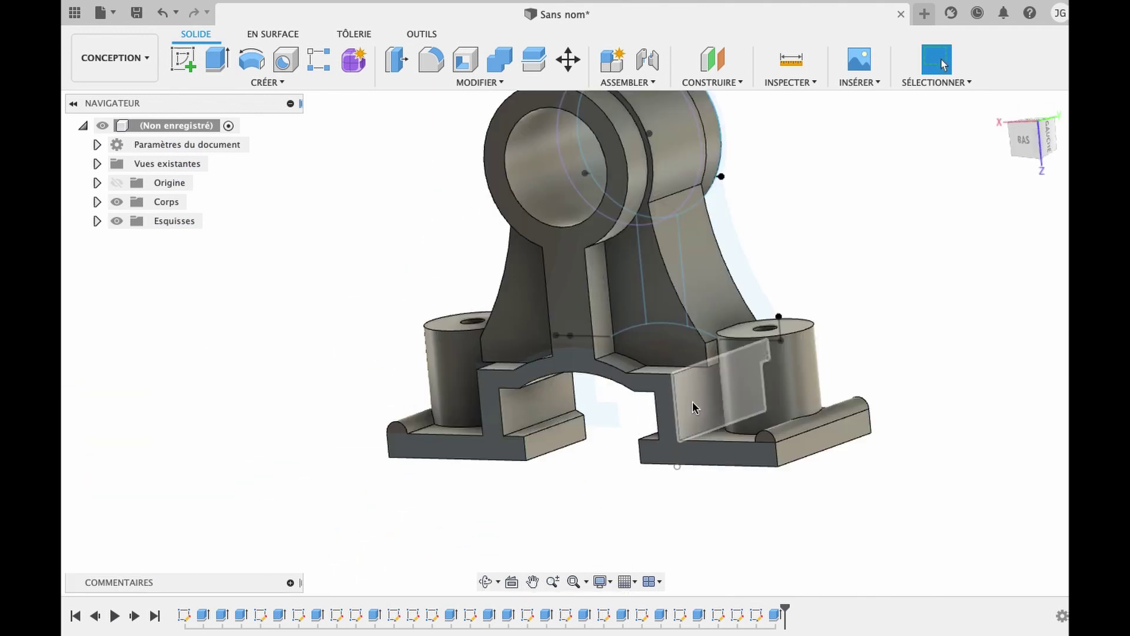
# Set up a 2 mm Join extrusion of the right base-slot profile
pyautogui.click(692, 401)
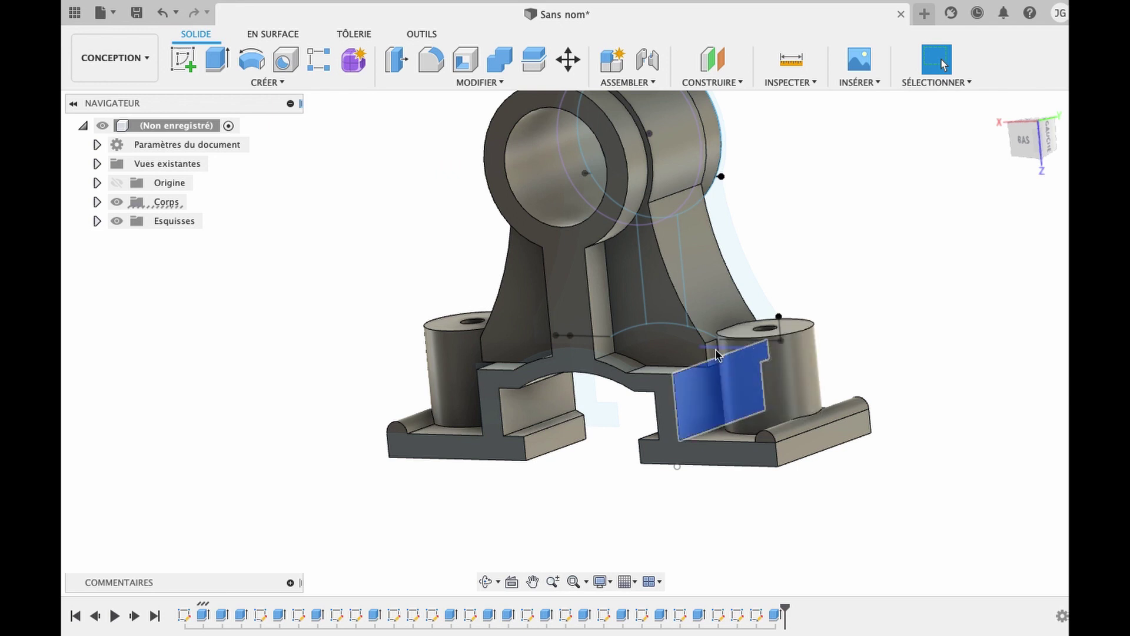
pyautogui.press('e')
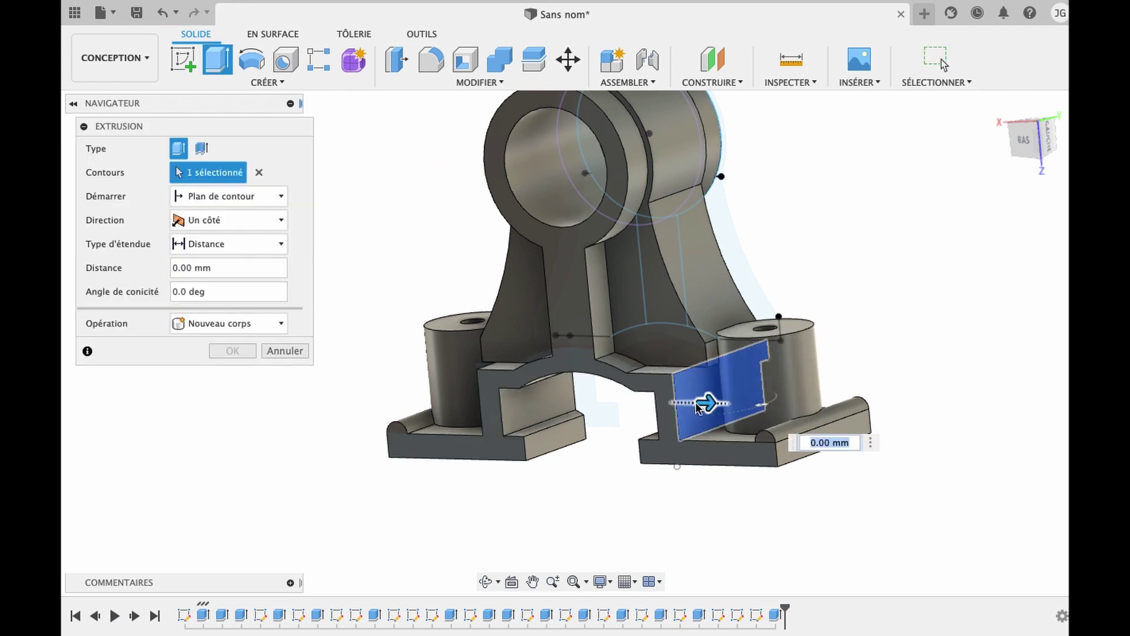
pyautogui.moveTo(706, 404); pyautogui.dragTo(727, 404)
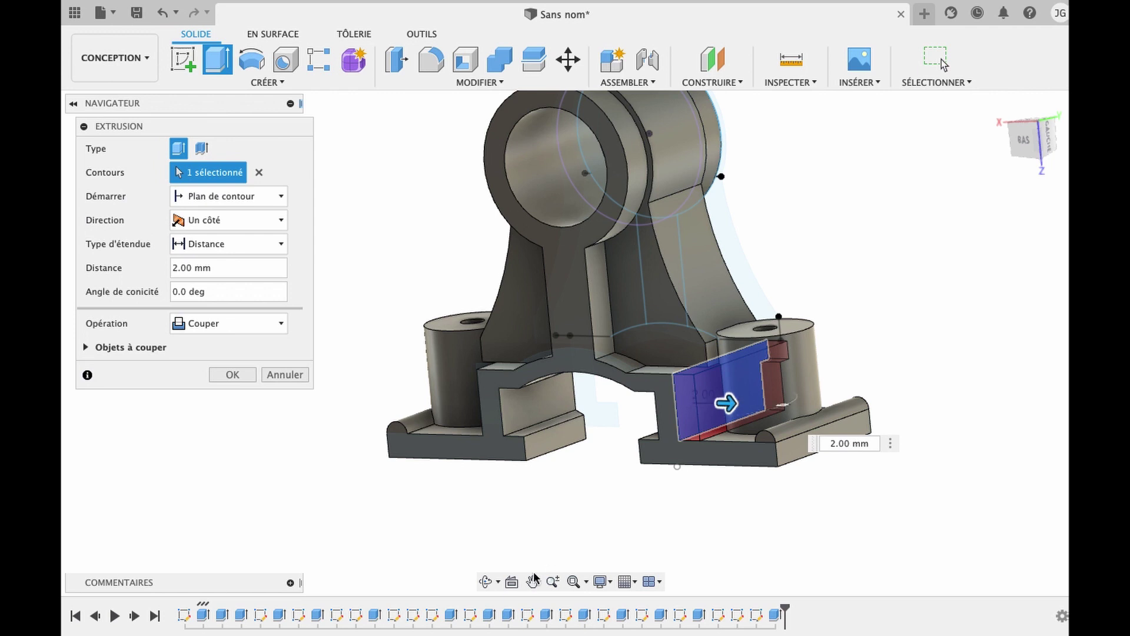
pyautogui.click(486, 581)
pyautogui.moveTo(605, 487); pyautogui.dragTo(653, 486)
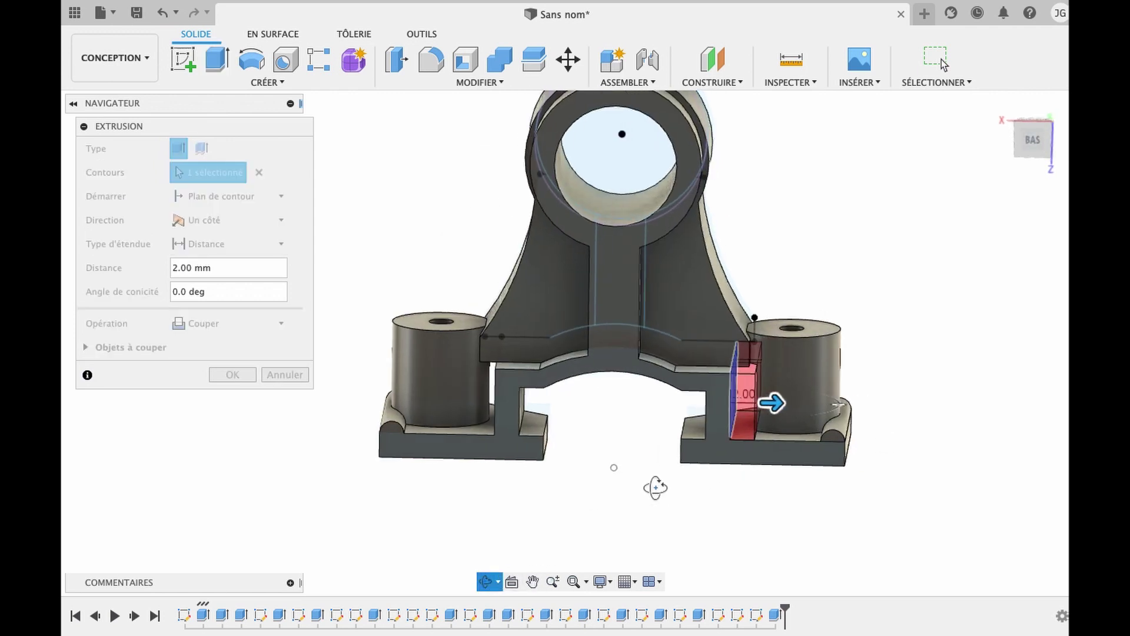
pyautogui.press('Escape')
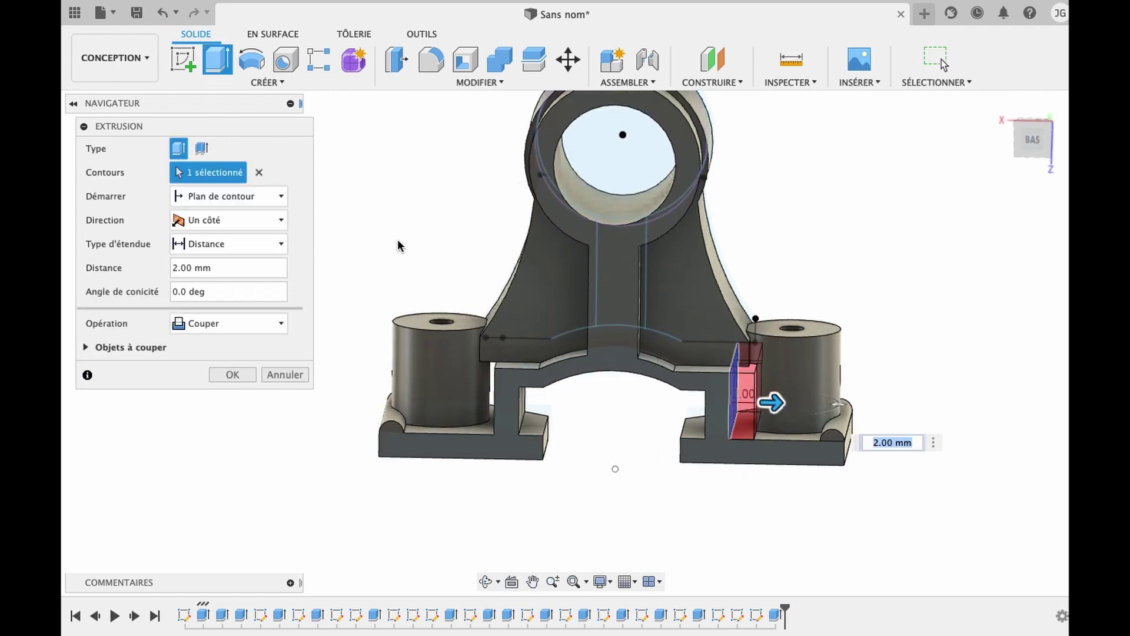
pyautogui.click(257, 330)
pyautogui.click(220, 347)
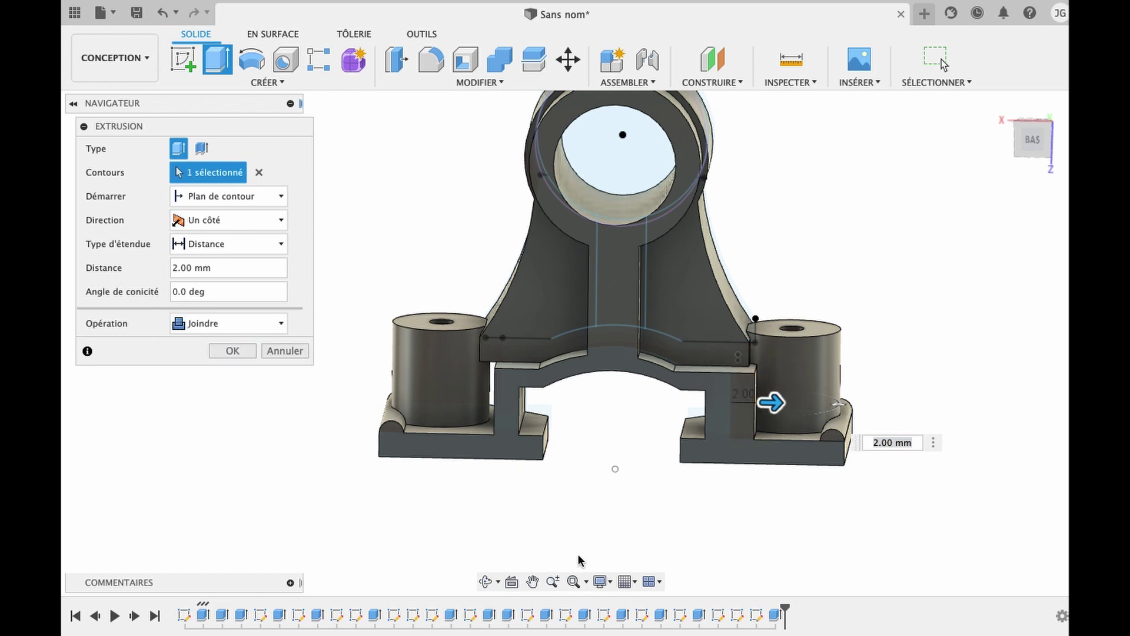
# Apply the 2 mm right pad and orbit to bring the left slot into view
pyautogui.click(233, 351)
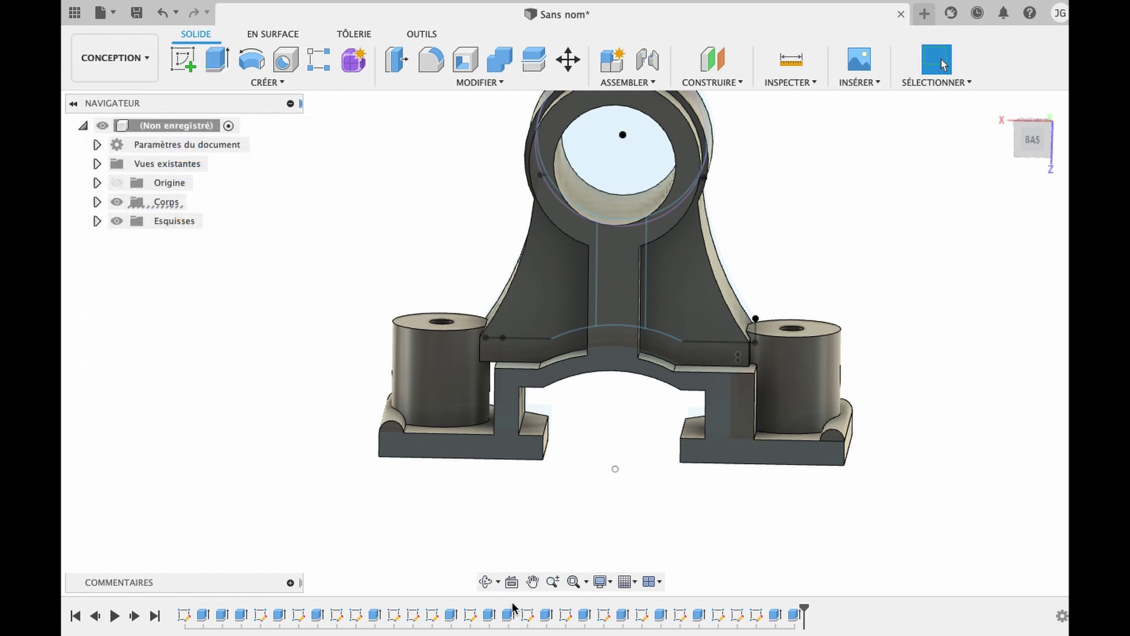
pyautogui.click(486, 581)
pyautogui.moveTo(719, 479)
pyautogui.mouseDown()
pyautogui.moveTo(699, 474)
pyautogui.moveTo(777, 466)
pyautogui.moveTo(759, 468)
pyautogui.mouseUp()
pyautogui.press('Escape')
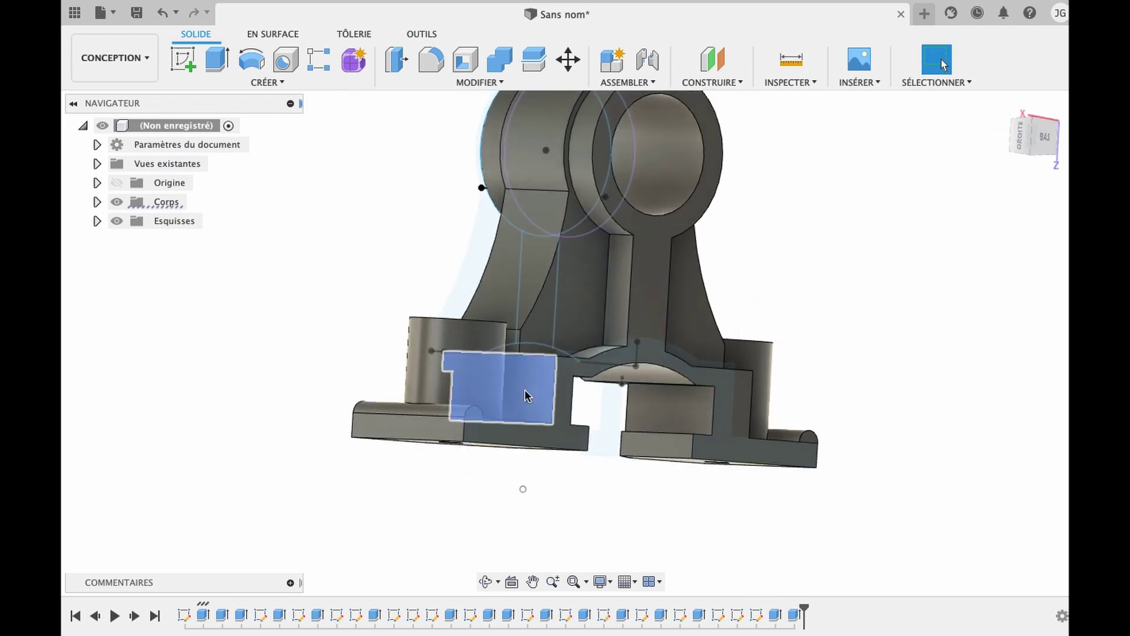
# Extrude the left base-slot profile 2 mm as a joined pad
pyautogui.click(524, 390)
pyautogui.press('e')
pyautogui.moveTo(525, 390); pyautogui.dragTo(491, 389)
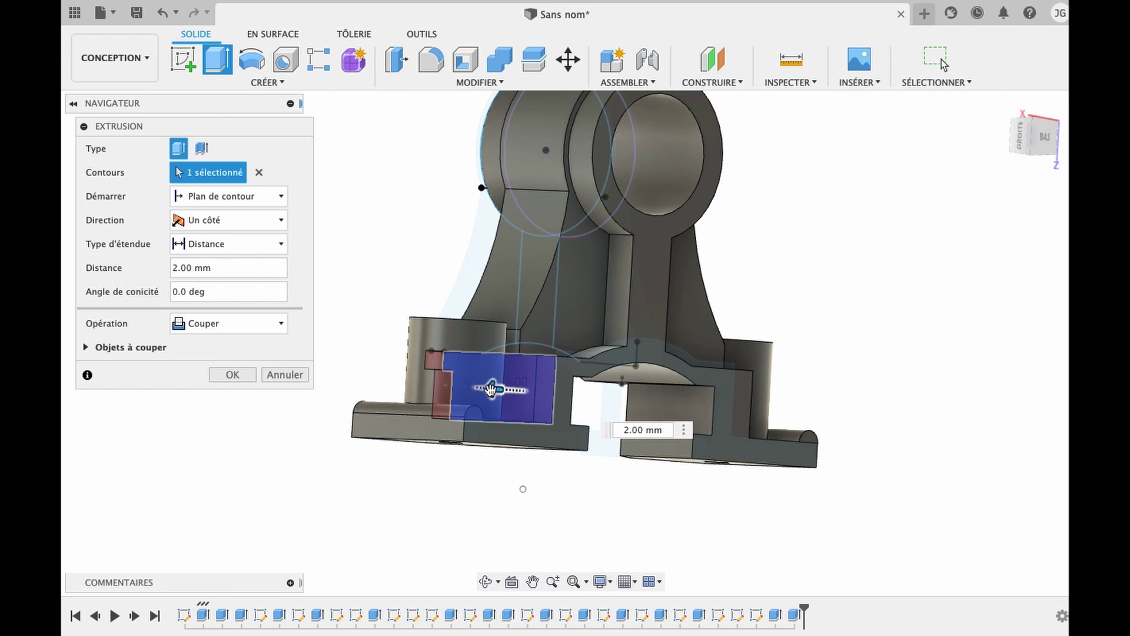
pyautogui.click(215, 321)
pyautogui.click(224, 345)
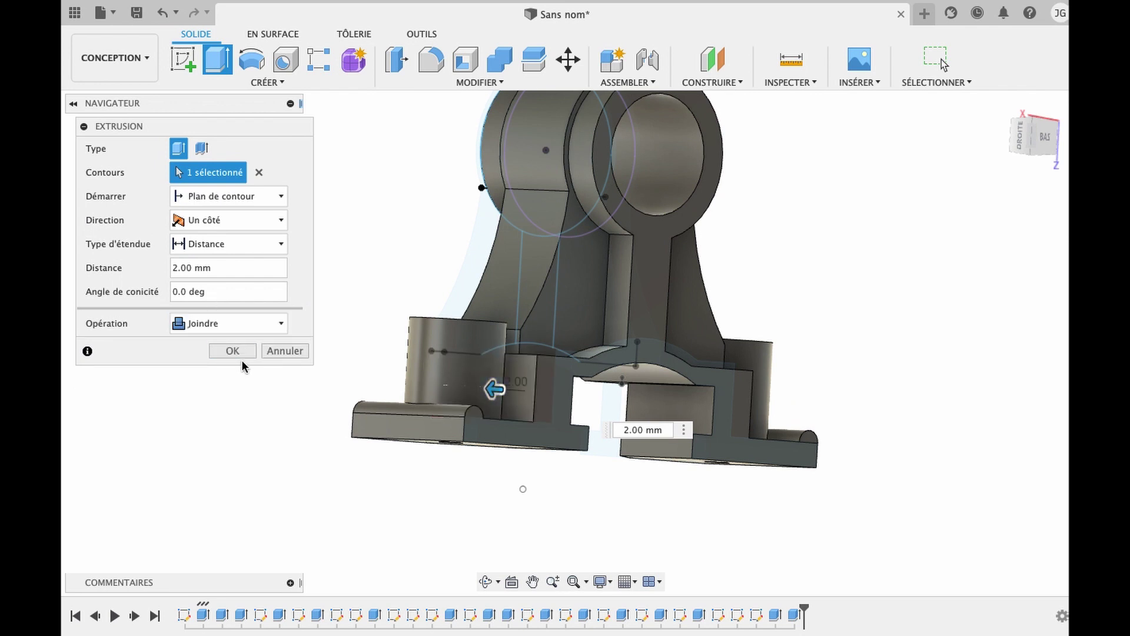